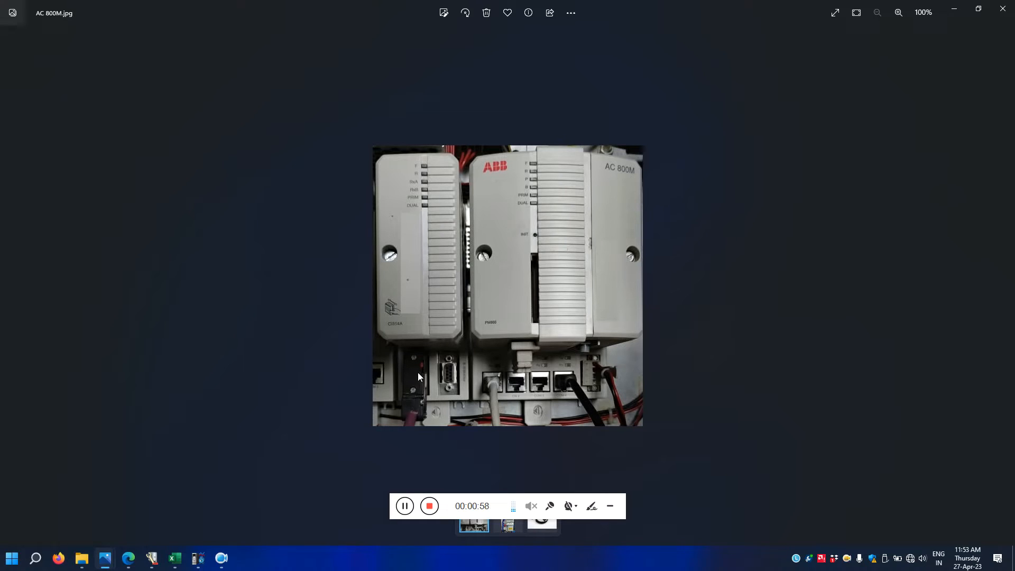
View the drive.jpeg photo in the AC800M folder and the ACS880.jpg photo in the Test Setup folder.
left_click(1003, 8)
double_click(182, 133)
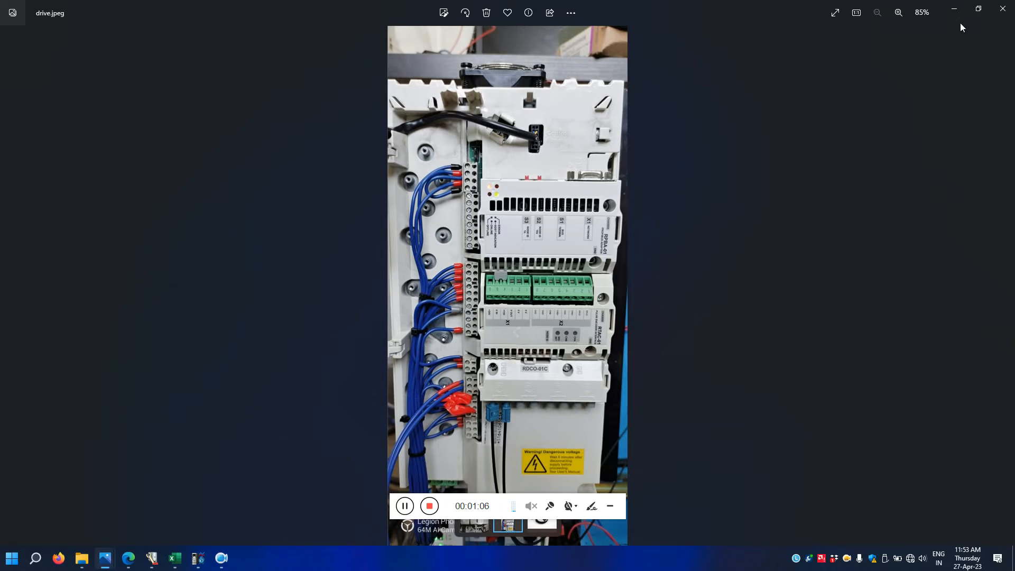
left_click(1003, 9)
left_click(16, 87)
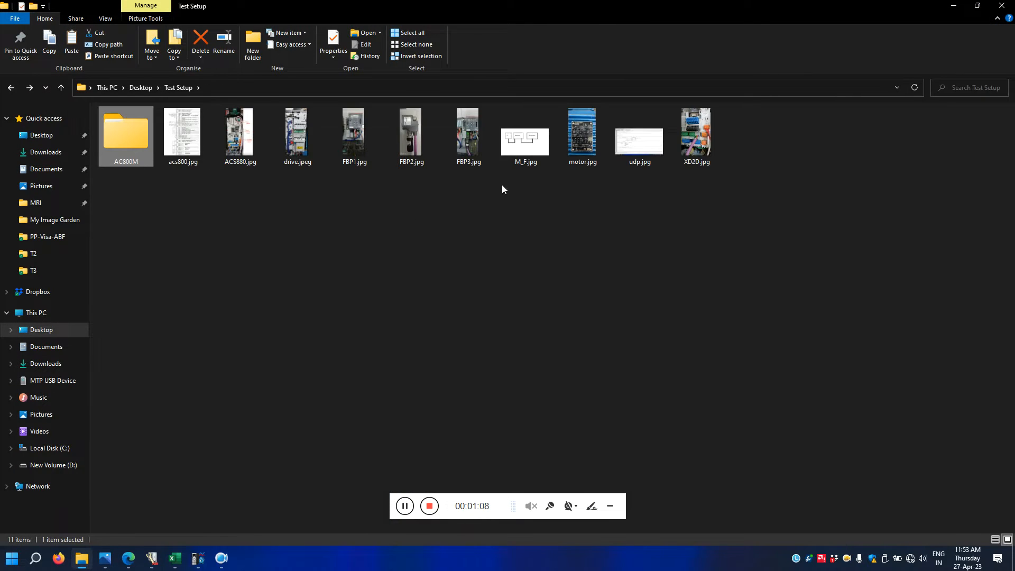
double_click(226, 137)
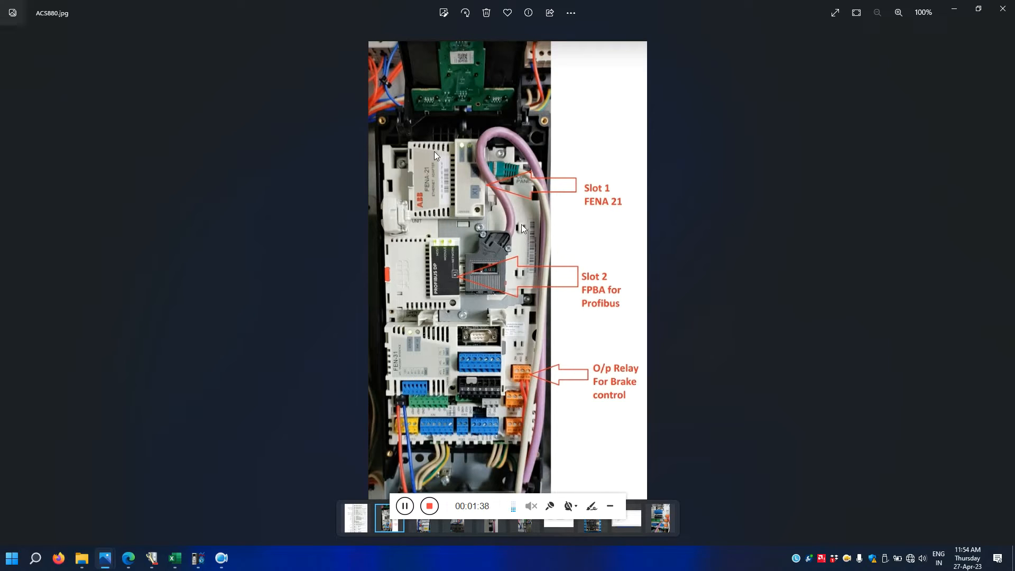
left_click(1003, 9)
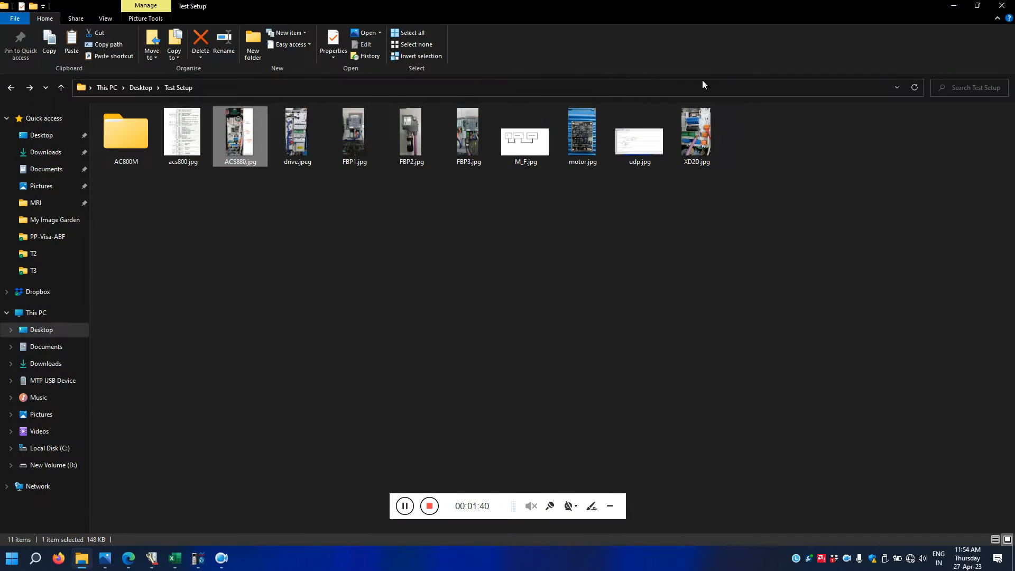
Switch to Drive Composer pro and review the ACS880 parameters in group 50, Fieldbus adapter (FBA), through to group 51.
left_click_drag(493, 503, 918, 565)
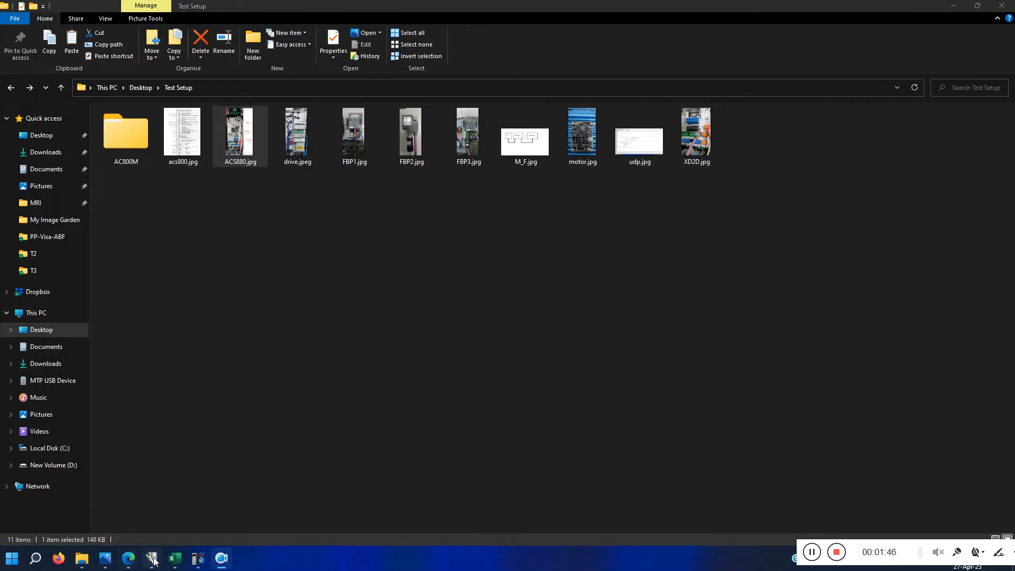
left_click(198, 561)
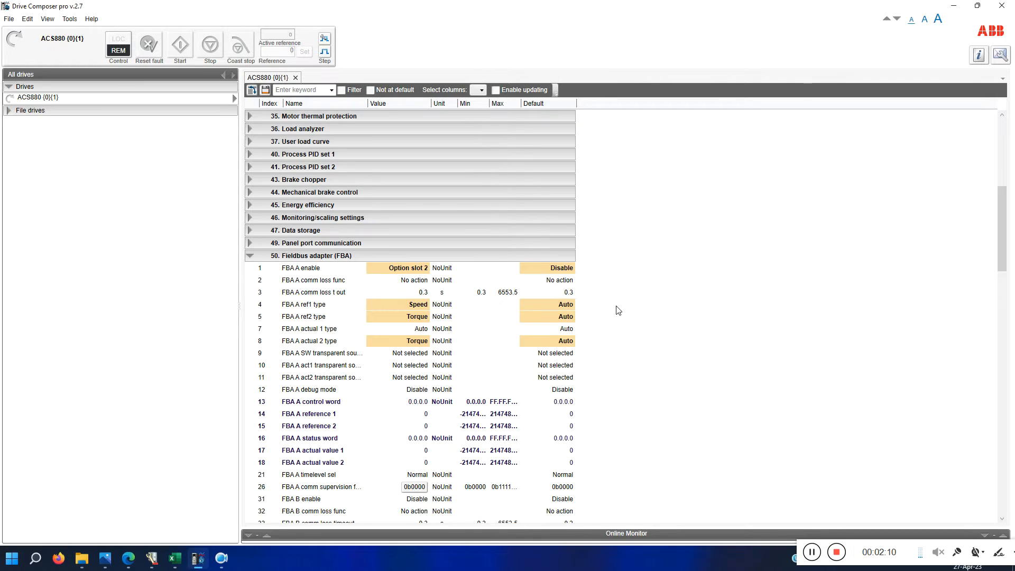
left_click(298, 271)
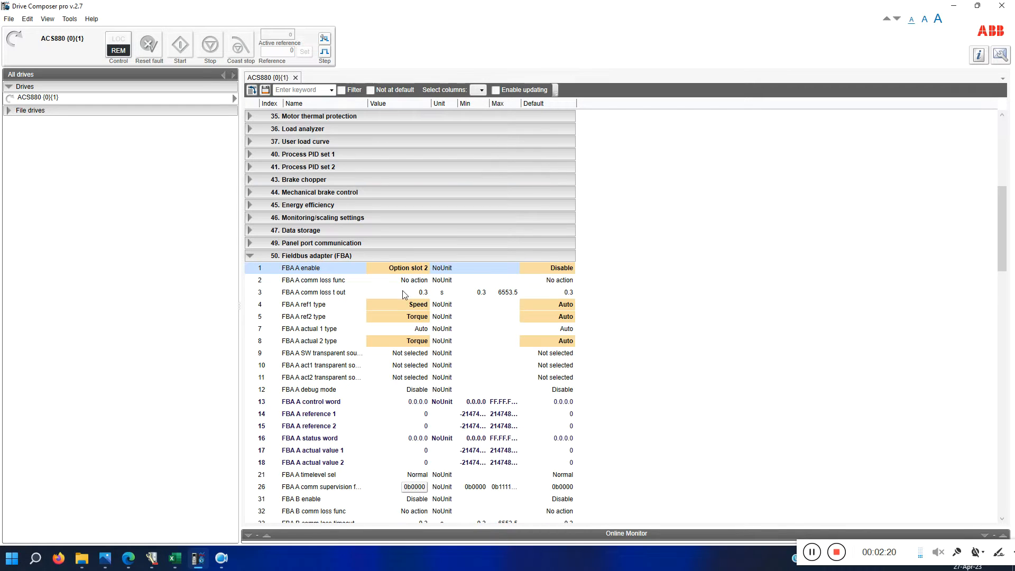
scroll(401, 292, "down", 4)
scroll(399, 296, "up", 2)
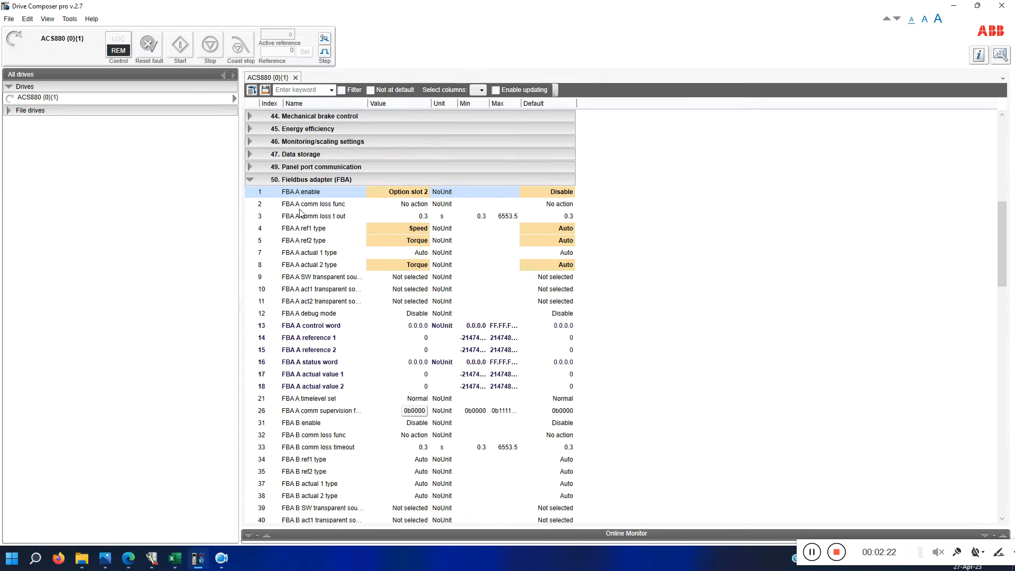
scroll(299, 211, "down", 4)
scroll(295, 229, "down", 8)
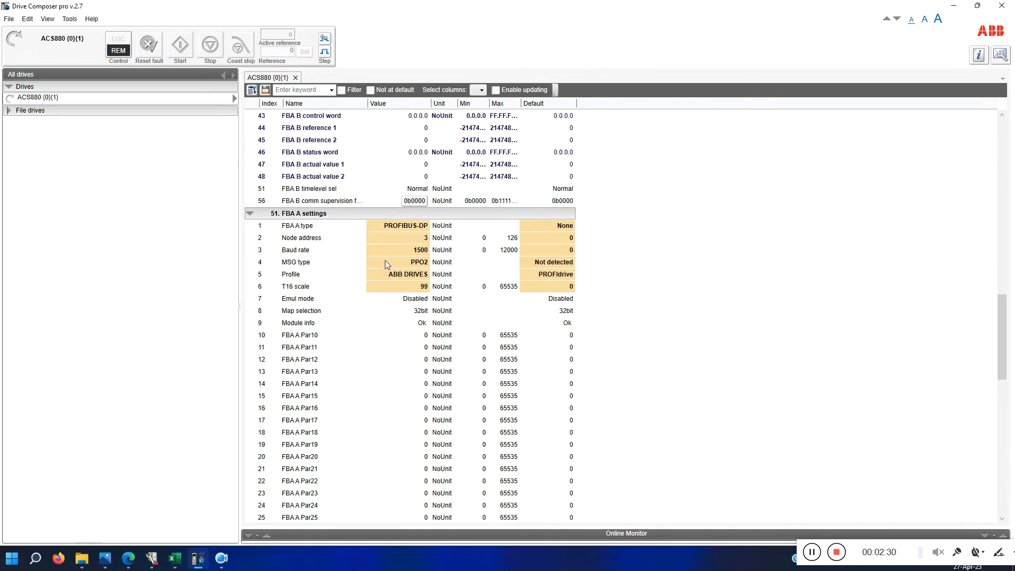
Set the MSG type in group 51, FBA A settings, to PPO2.
left_click(415, 263)
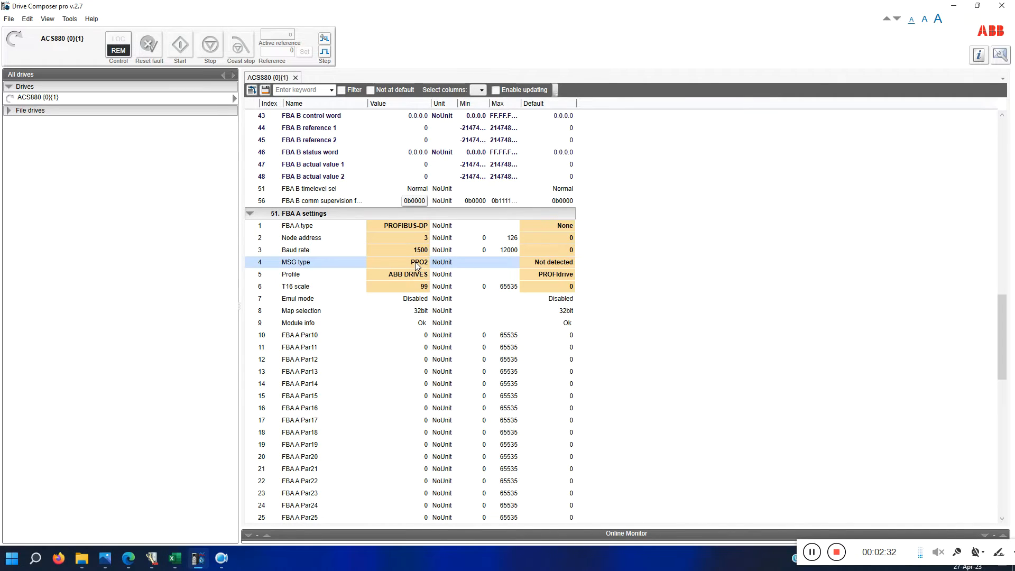
left_click(414, 262)
left_click(423, 262)
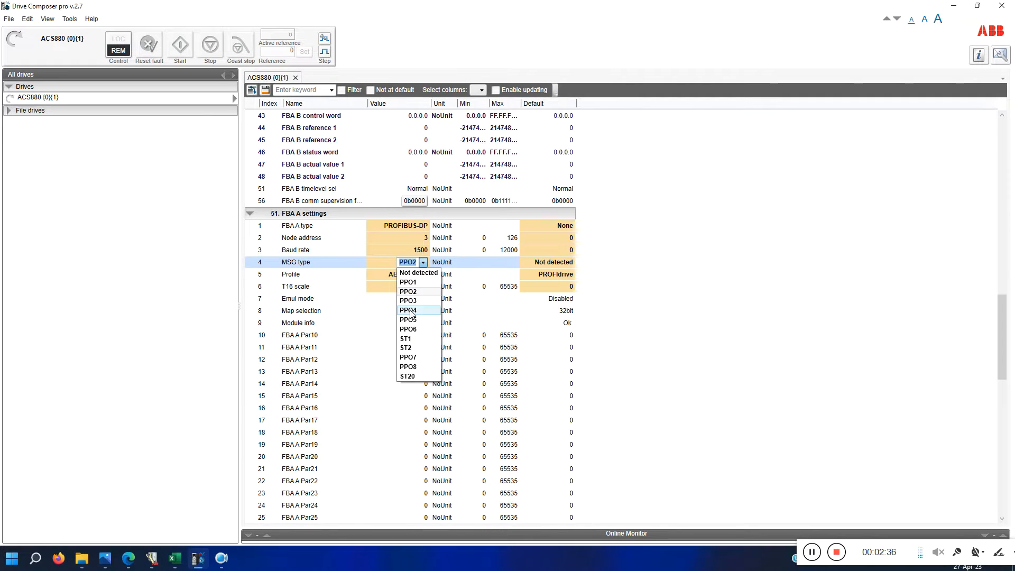
left_click(416, 292)
left_click(472, 299)
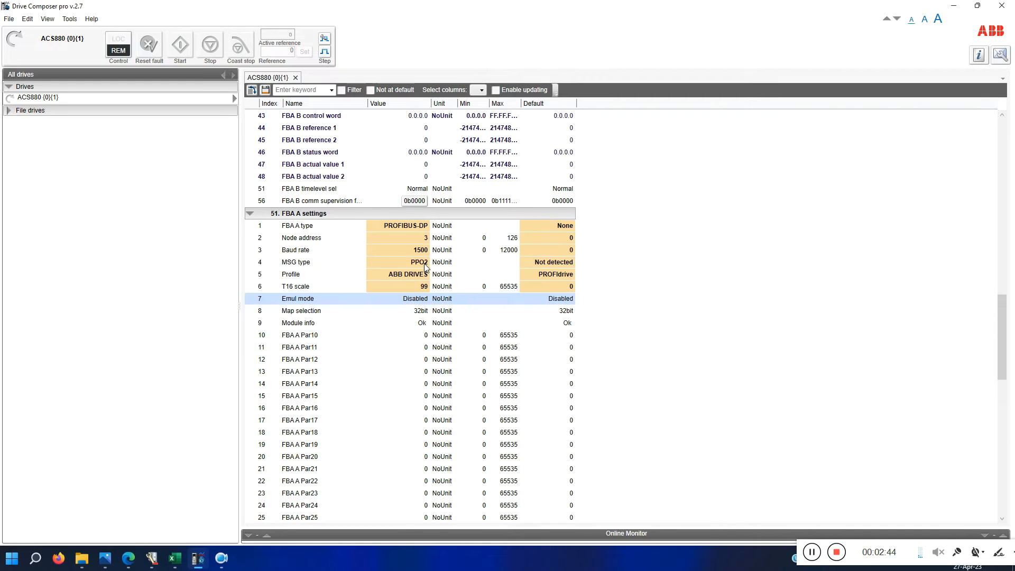
Recheck the parameters in group 51, FBA A settings, and leave the group collapsed.
left_click(249, 213)
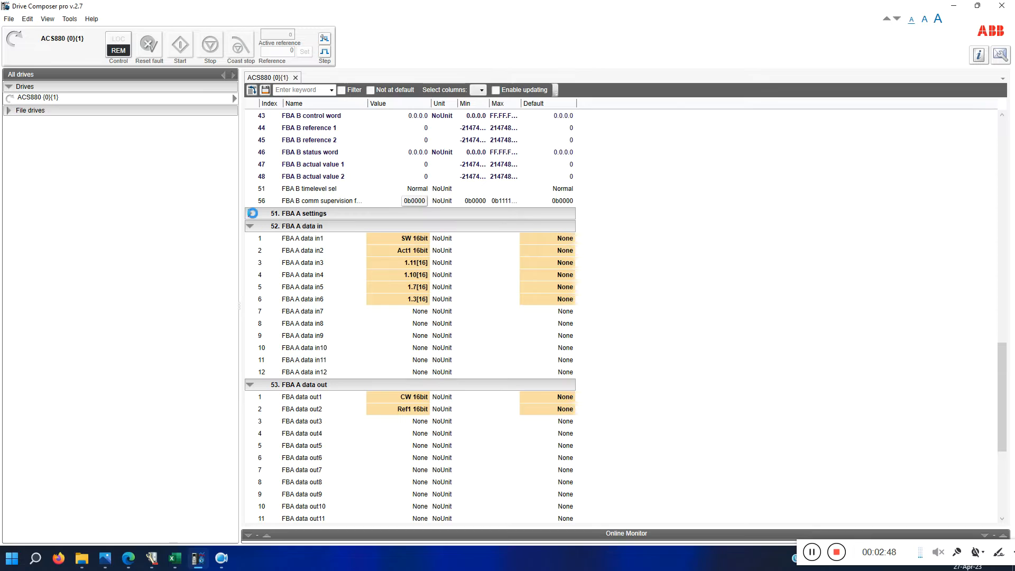
left_click(250, 213)
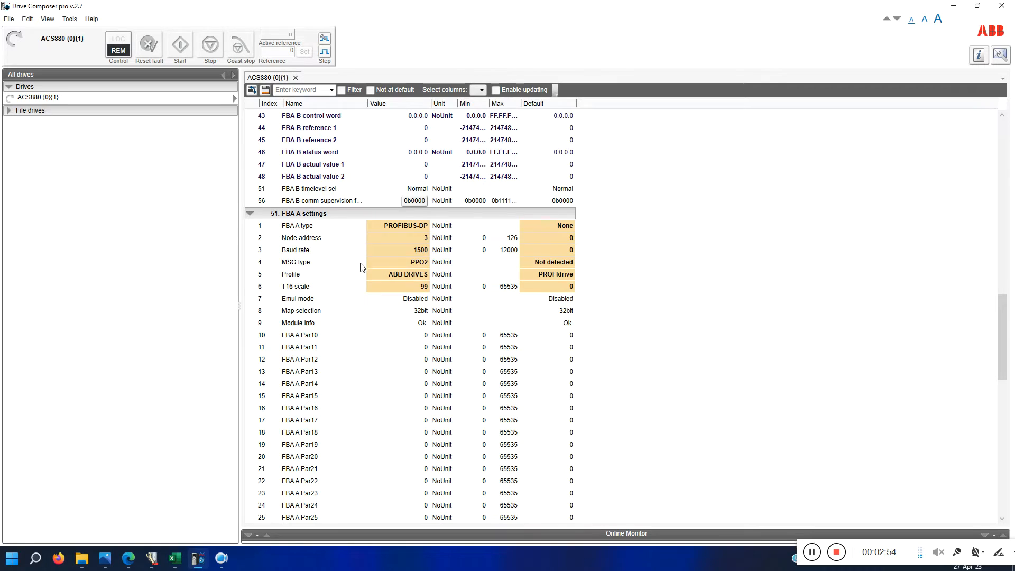
left_click(251, 214)
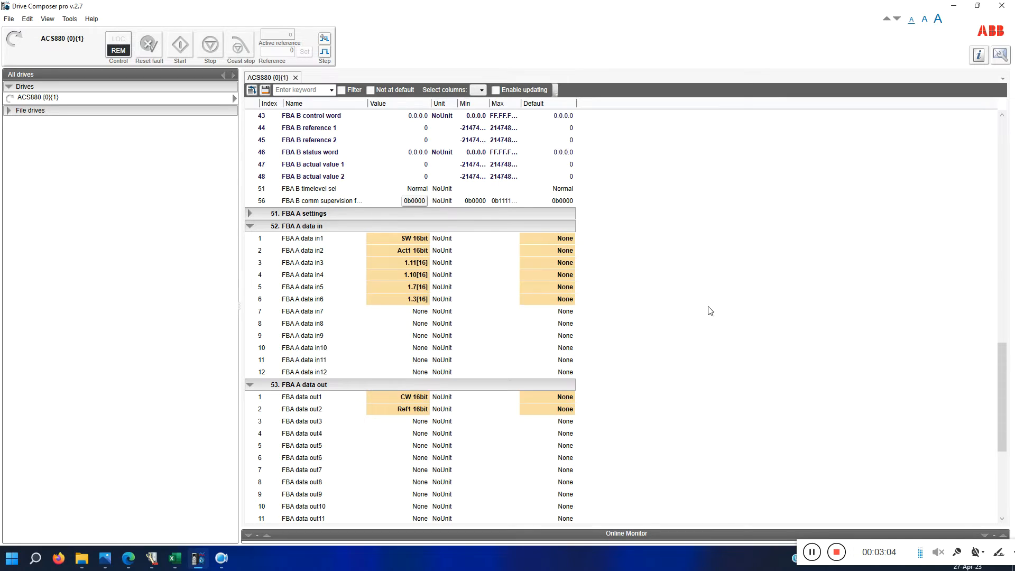
Examine the FBA A data in1 and data in2 assignments in group 52.
left_click(383, 239)
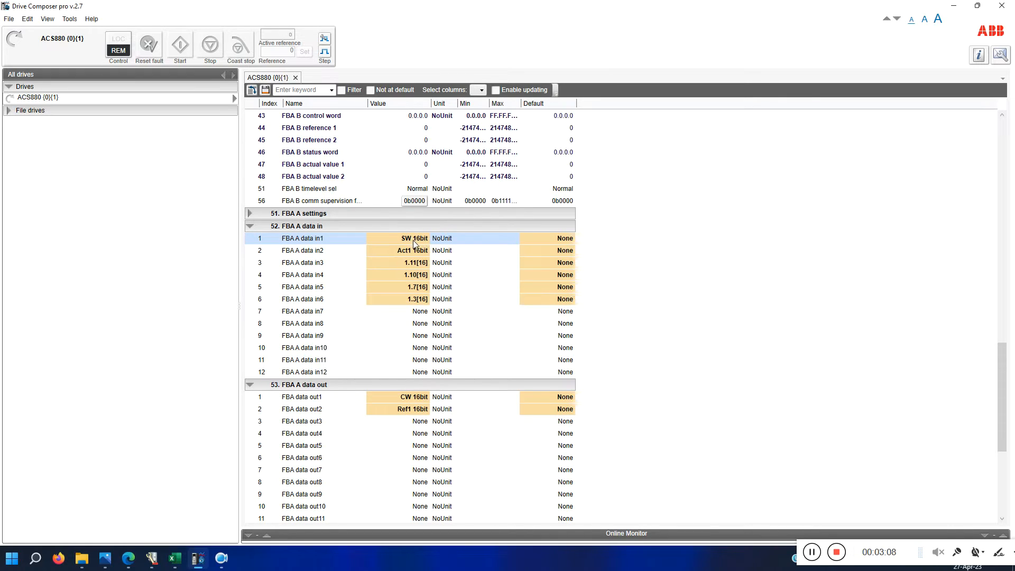
left_click(408, 252)
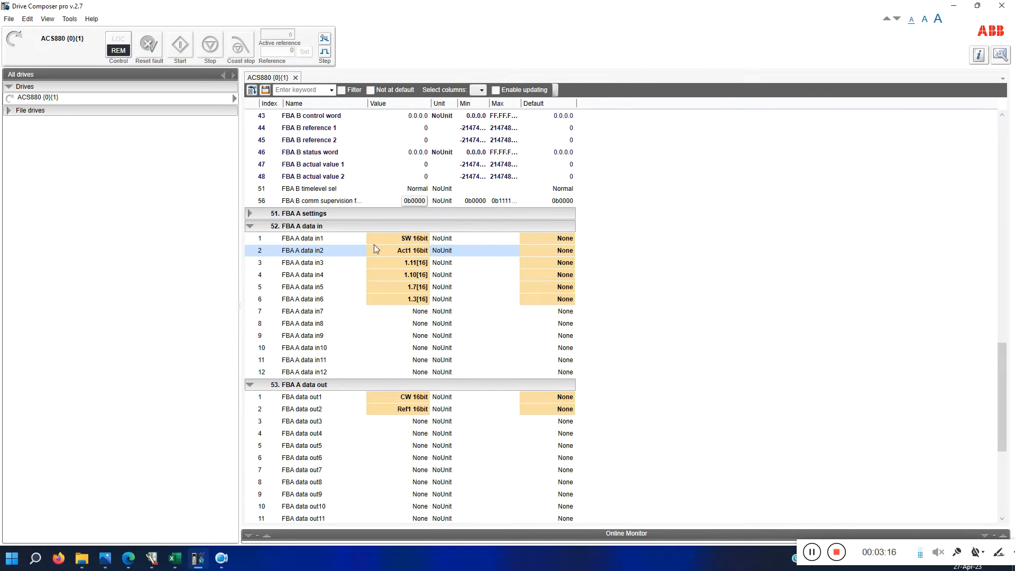
left_click(420, 238)
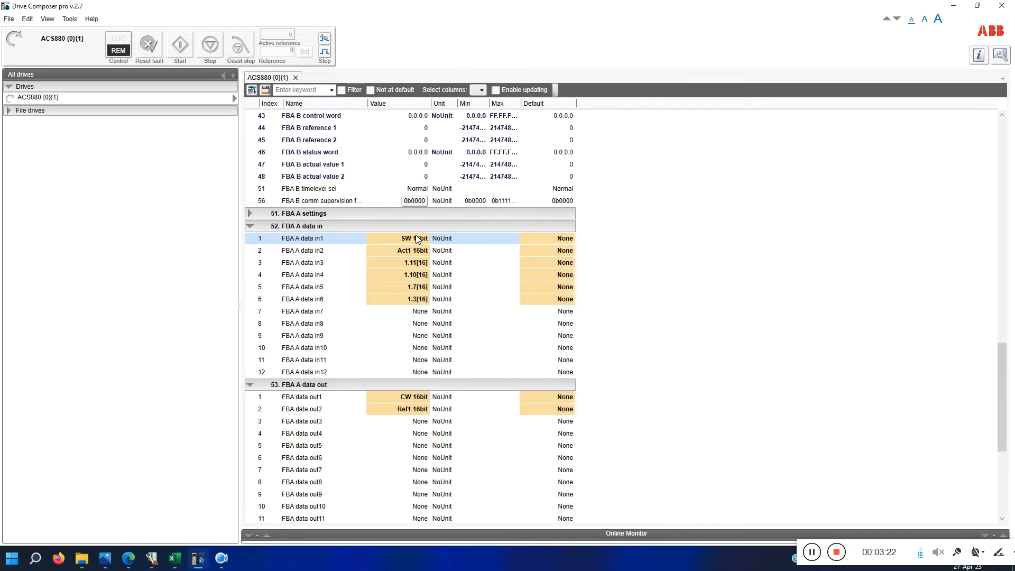
left_click(416, 250)
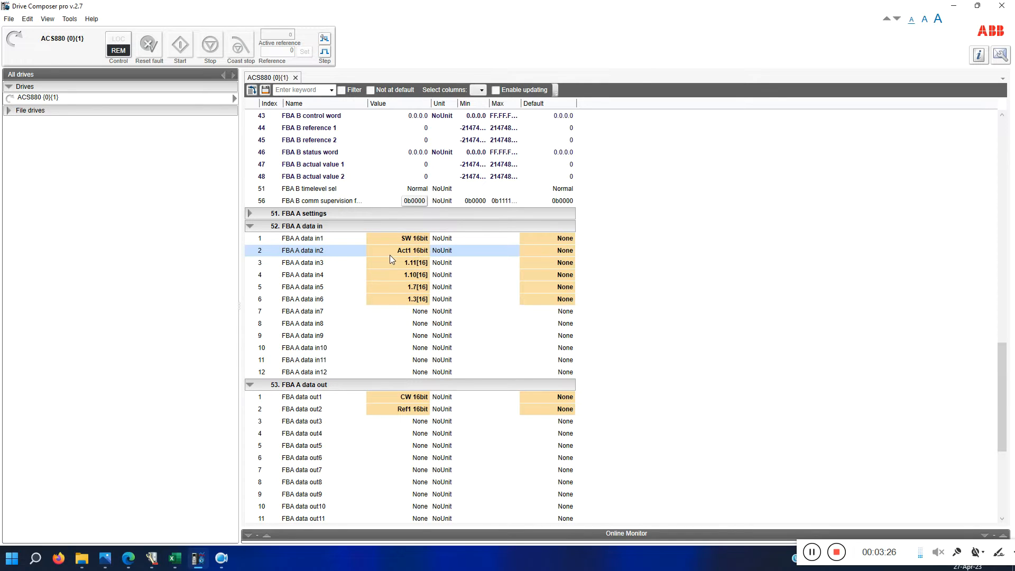
Point FBA A data in3 to actual value 11, DC voltage, in 16 bit format through the Other option.
left_click(406, 265)
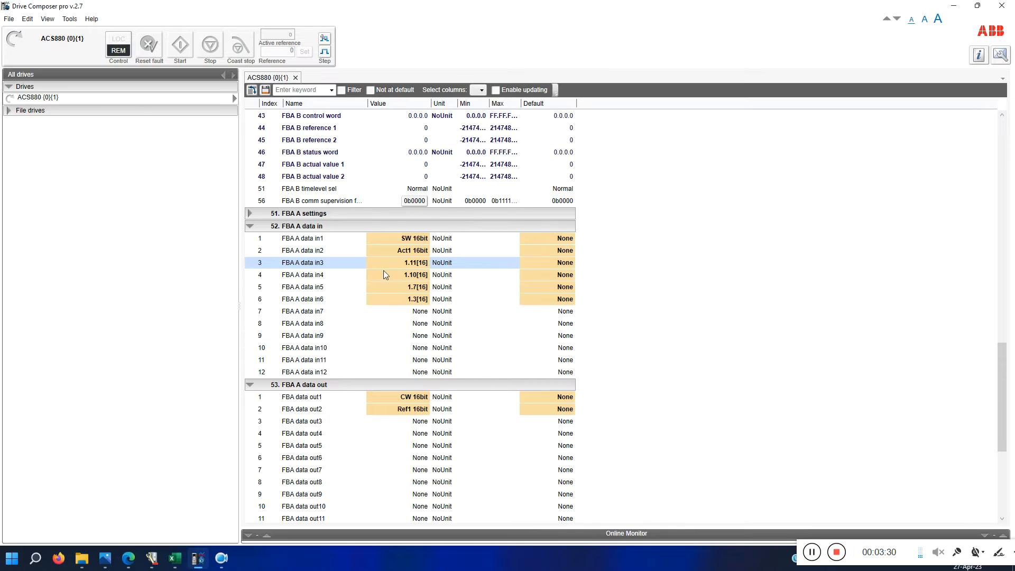
left_click(417, 263)
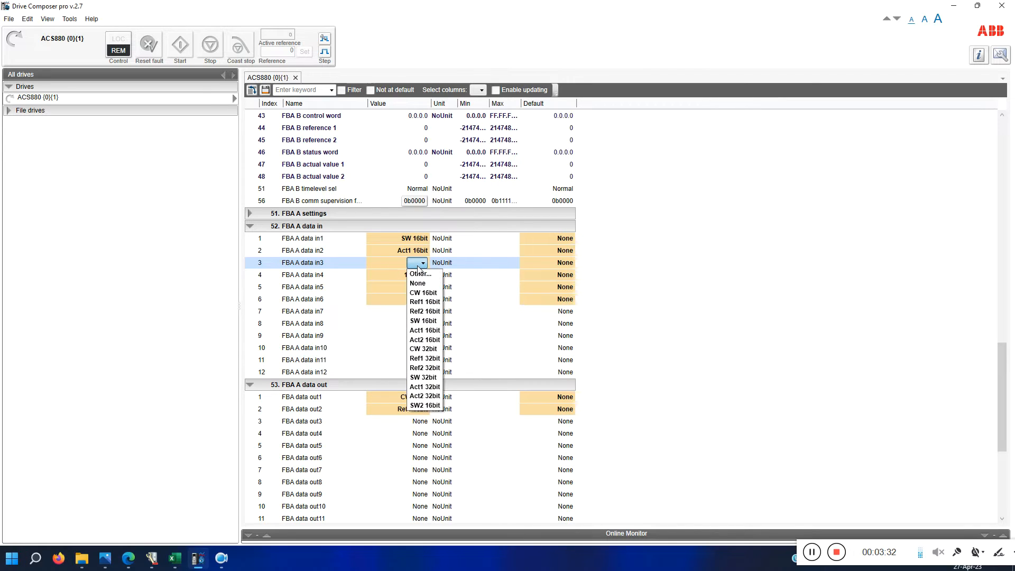
left_click(420, 272)
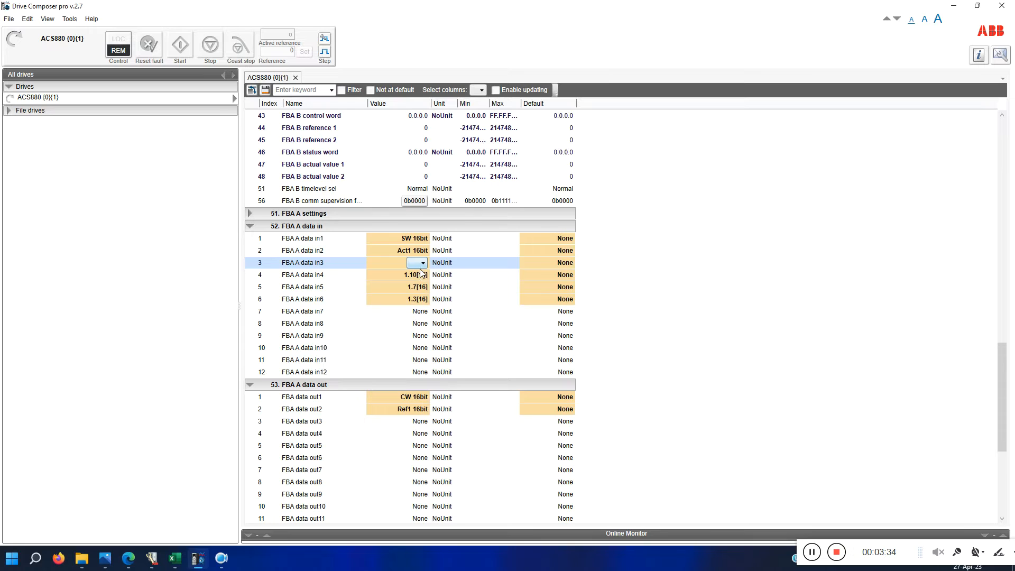
left_click(421, 264)
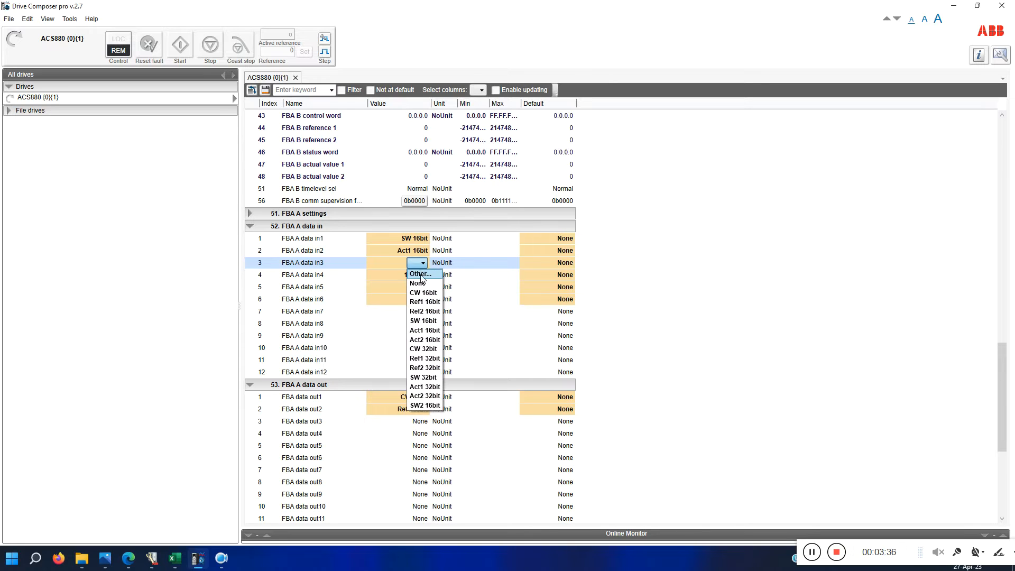
left_click(421, 275)
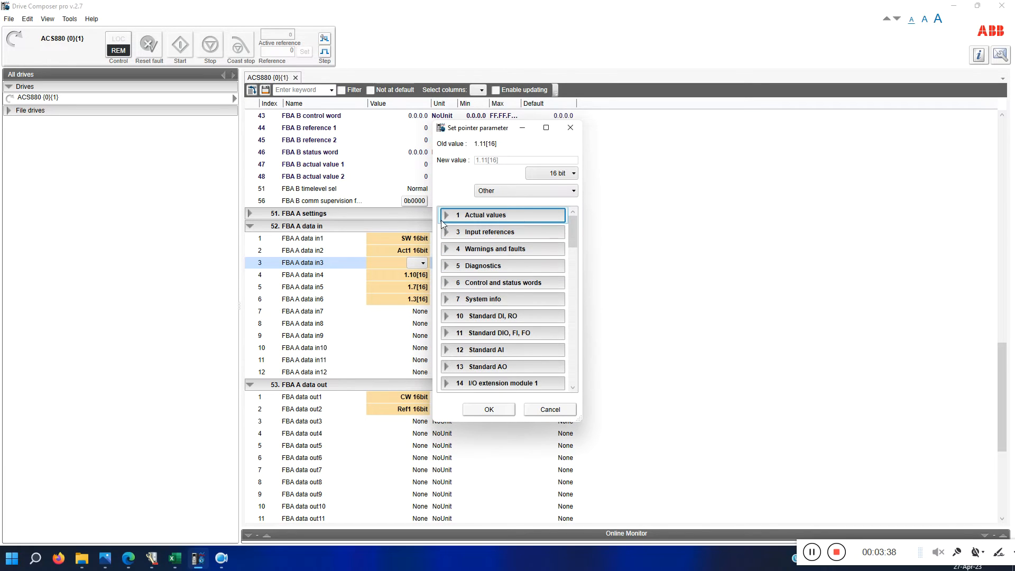
left_click(447, 217)
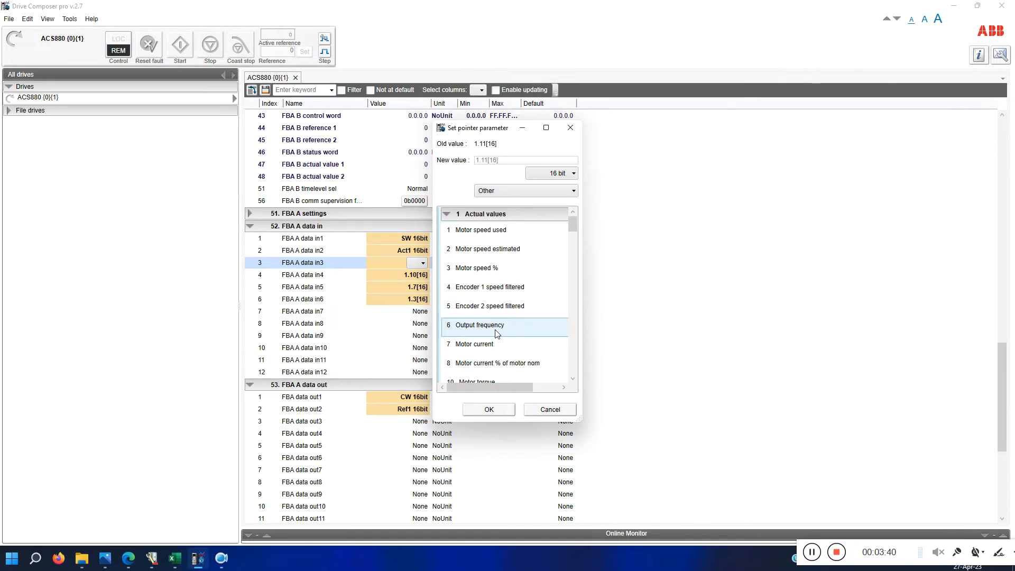
left_click_drag(574, 226, 573, 237)
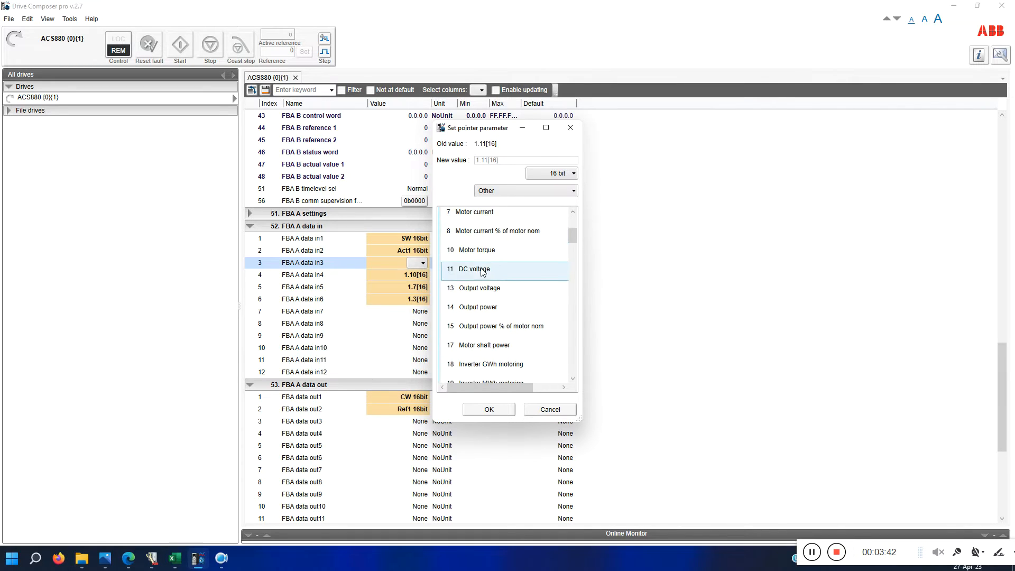
left_click(463, 270)
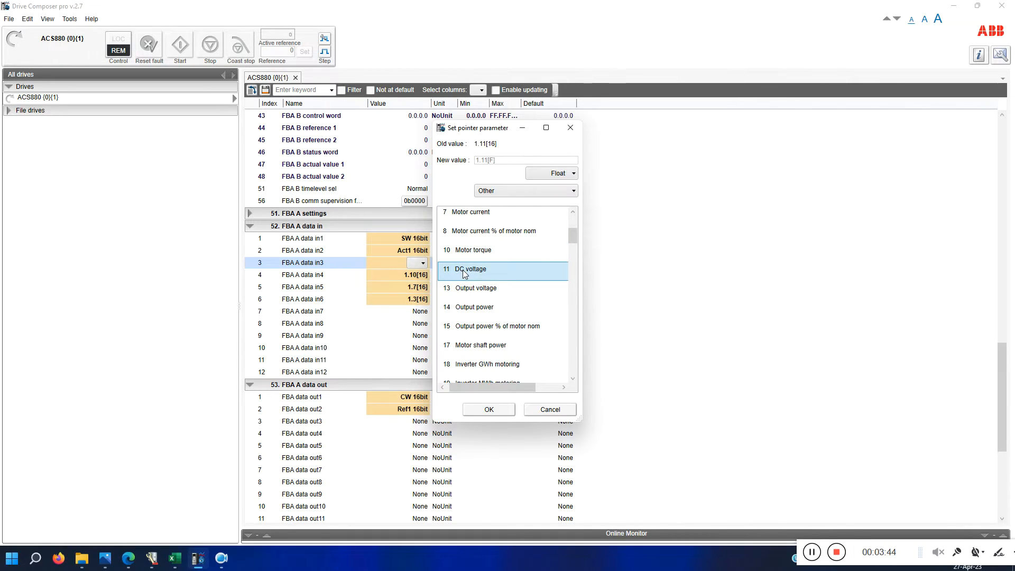
left_click(565, 173)
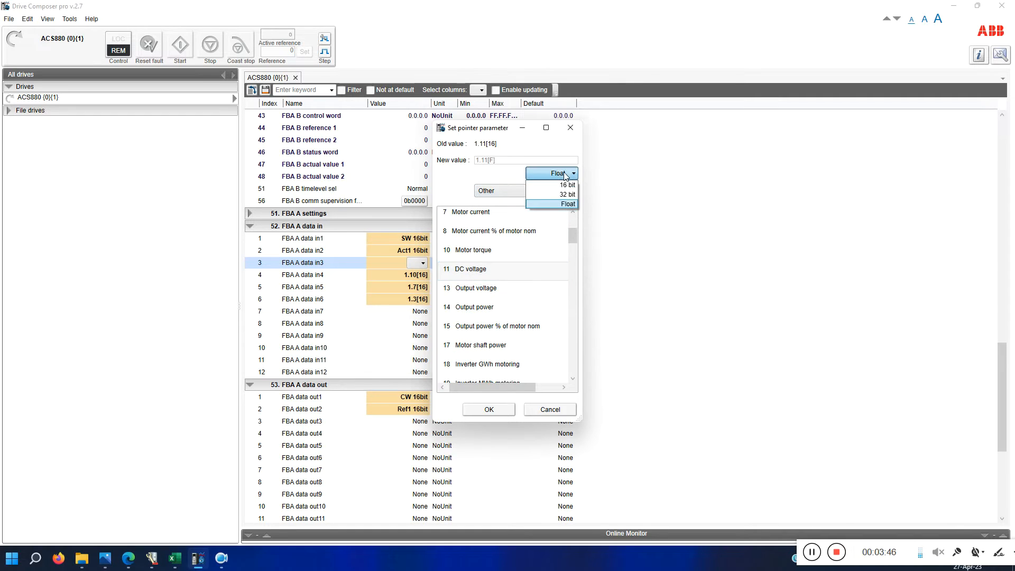
left_click(565, 184)
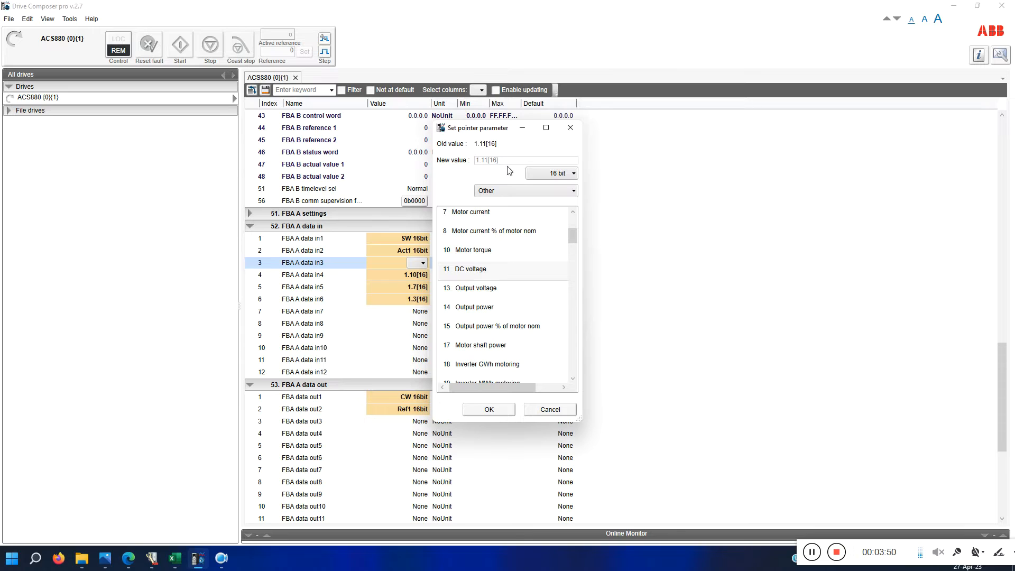
left_click(502, 411)
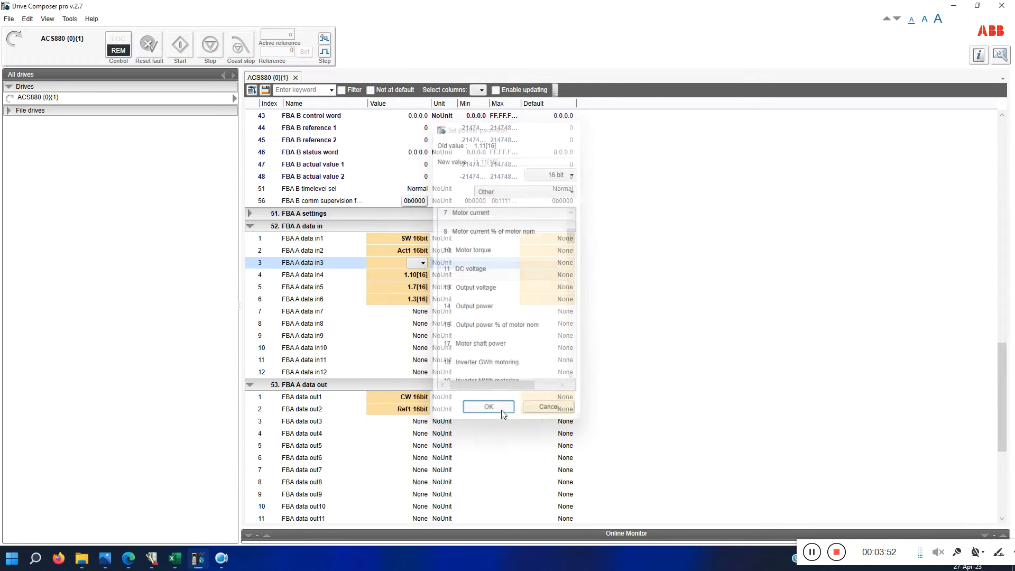
left_click(365, 309)
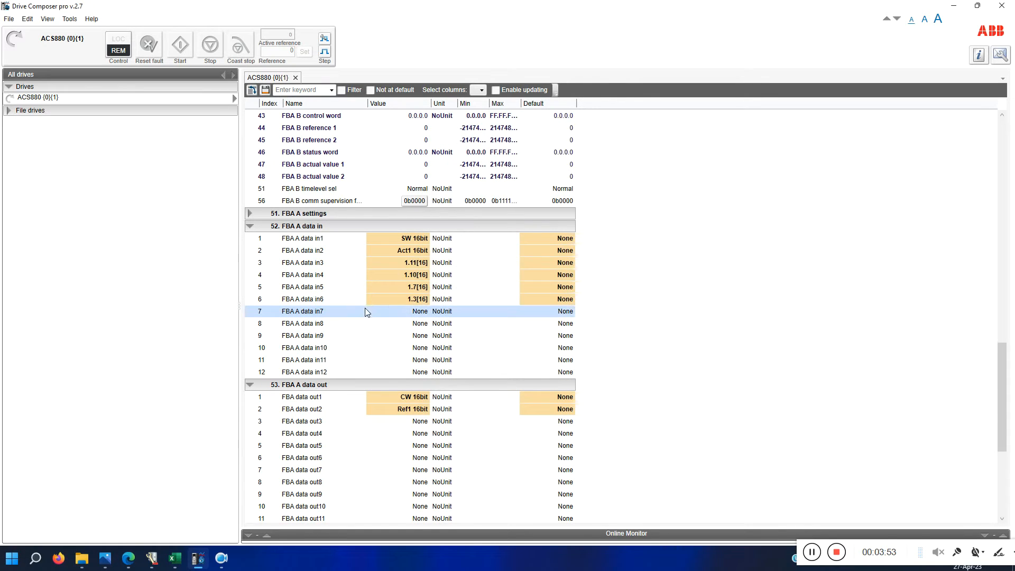
Check the FBA A data in3, data in4 and data in5 assignments in group 52.
left_click(414, 264)
left_click(404, 274)
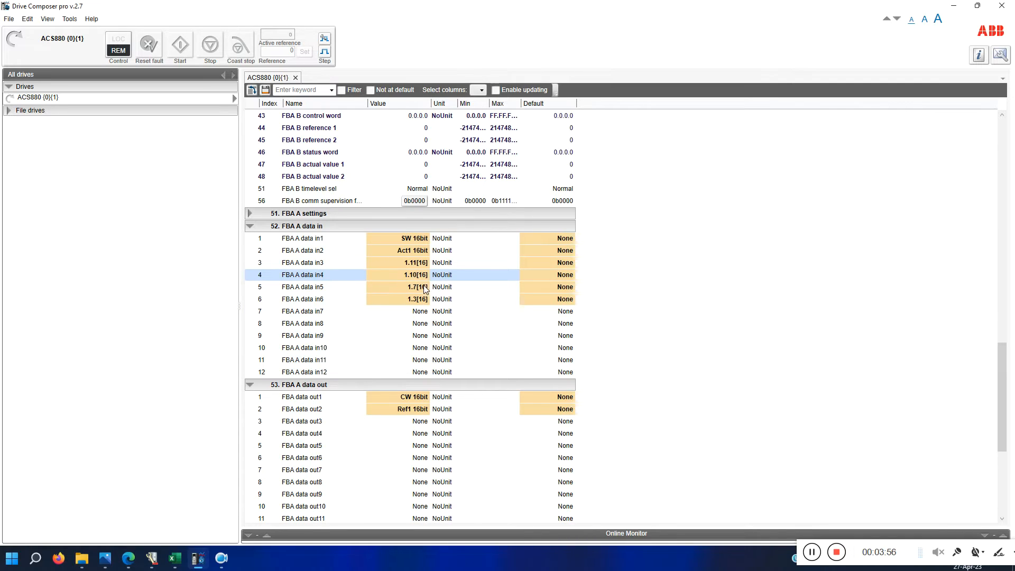
left_click(415, 289)
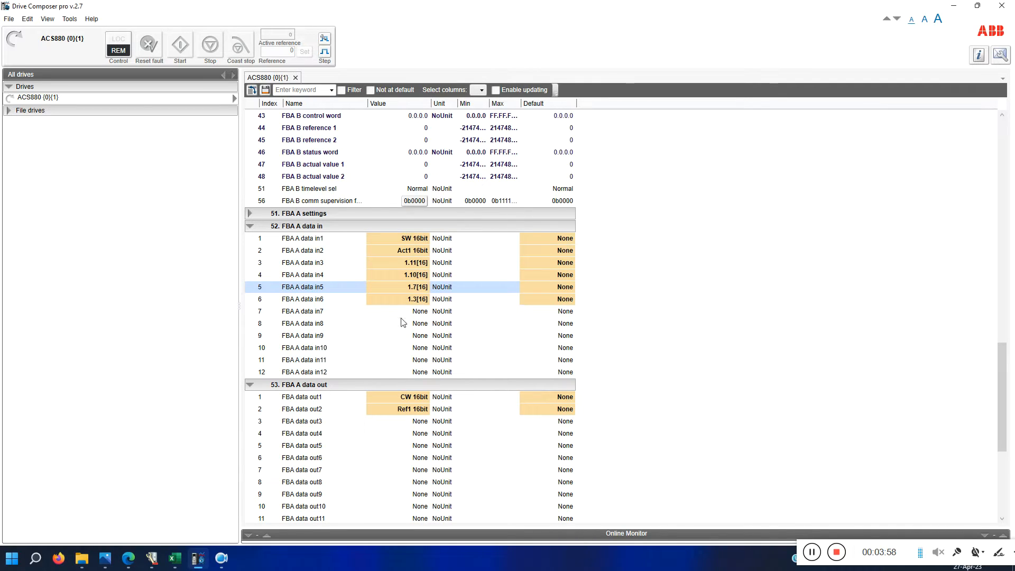
Check the FBA data out1 and data out2 assignments in group 53, FBA A data out.
scroll(449, 391, "down", 3)
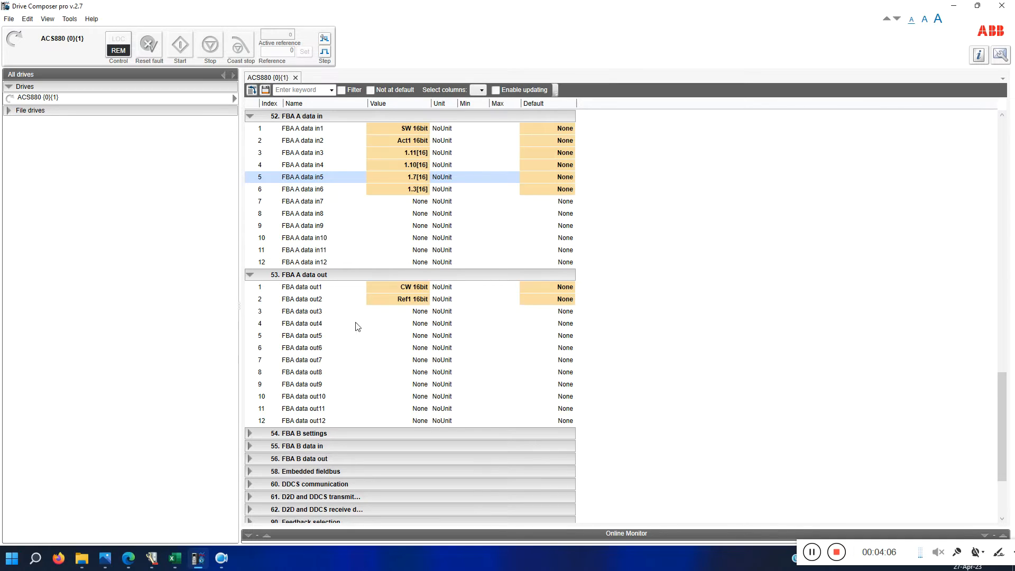
left_click(407, 288)
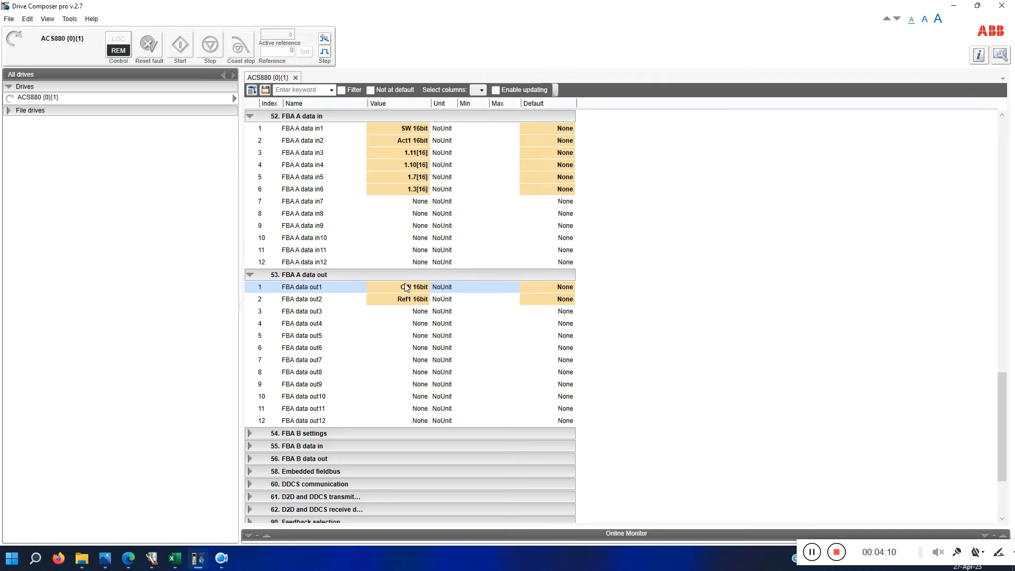
left_click(414, 299)
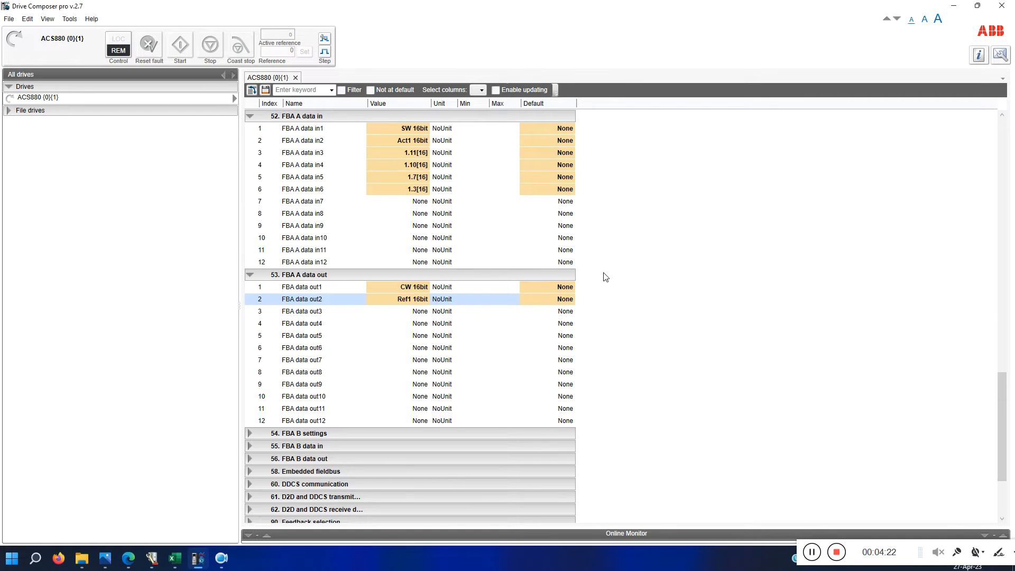
Review the parameters in groups 21 Start/stop mode, 20 Start/stop/direction and 22 Speed reference selection, leaving each group collapsed.
scroll(632, 238, "up", 8)
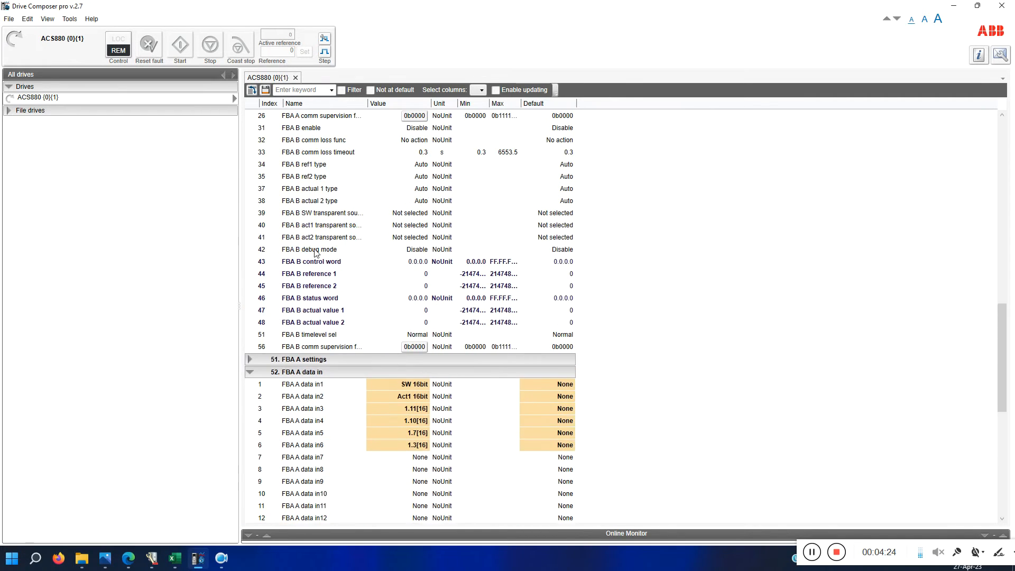
scroll(577, 263, "up", 8)
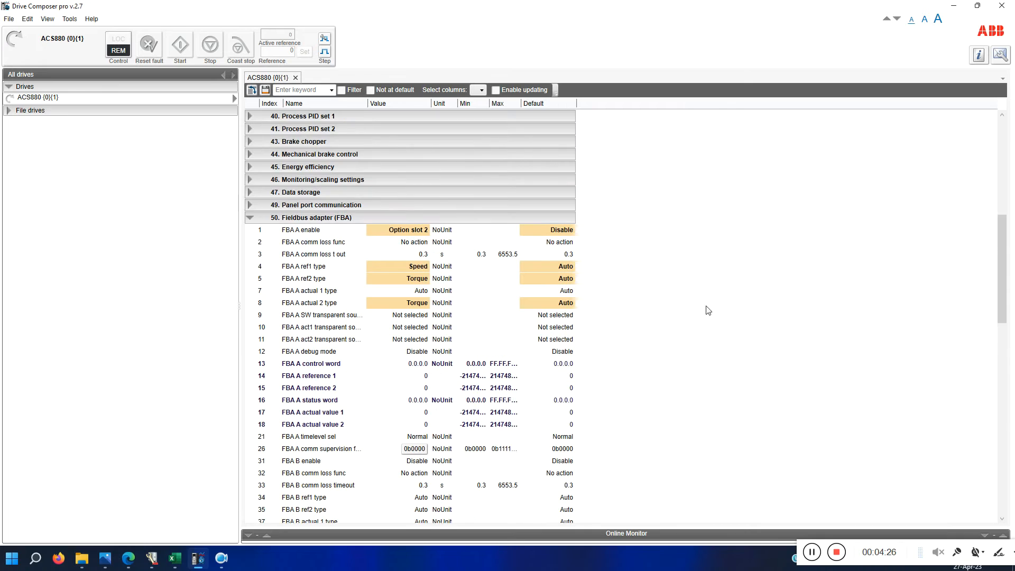
scroll(429, 203, "up", 7)
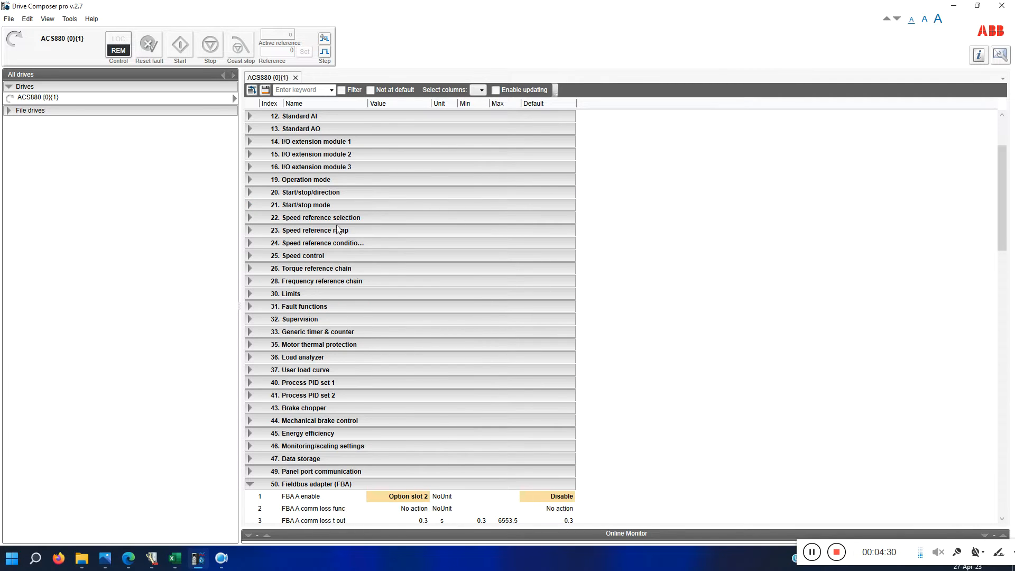
left_click(314, 207)
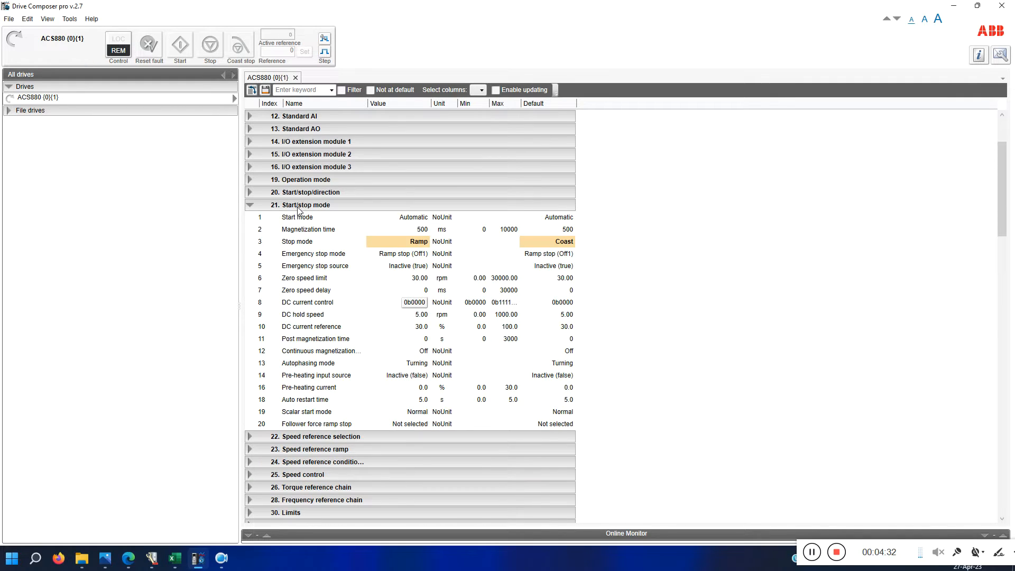
left_click(306, 207)
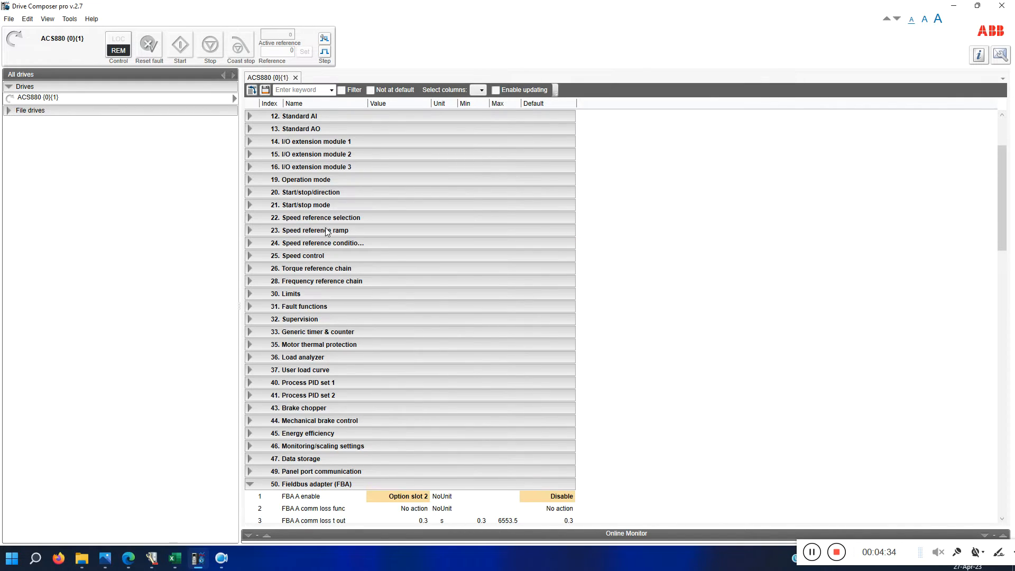
left_click(364, 195)
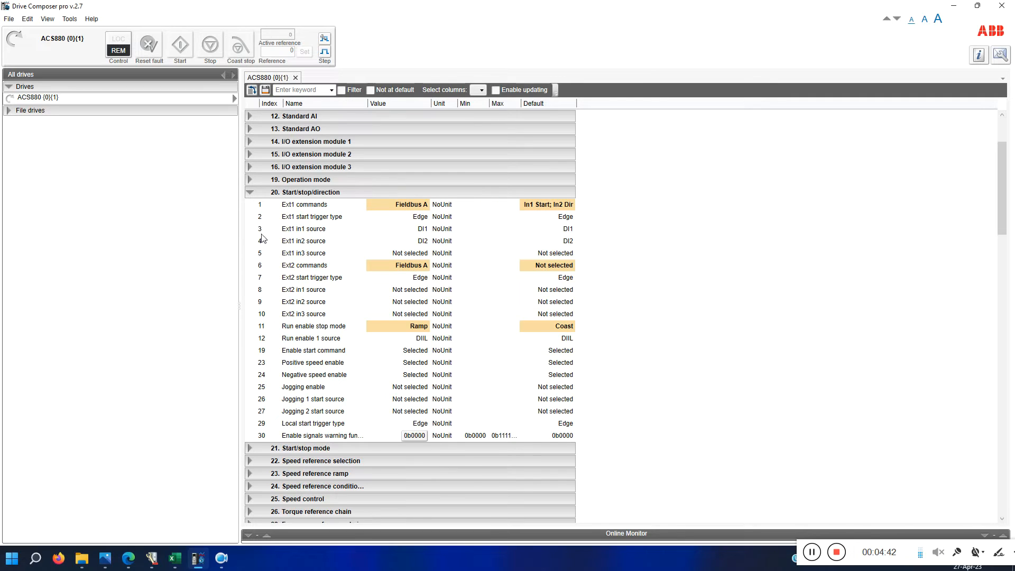
left_click(270, 192)
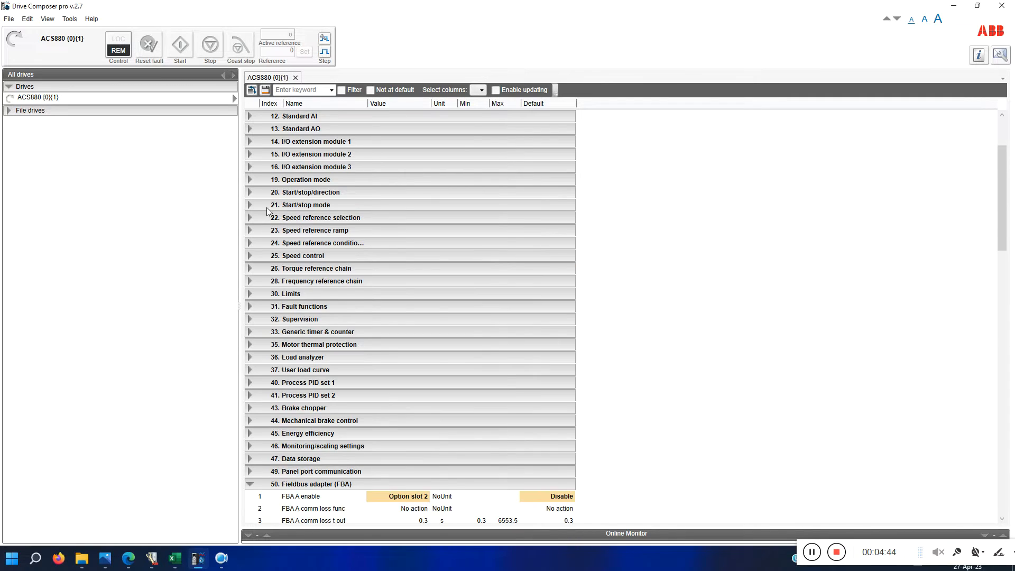
left_click(275, 217)
scroll(417, 310, "down", 2)
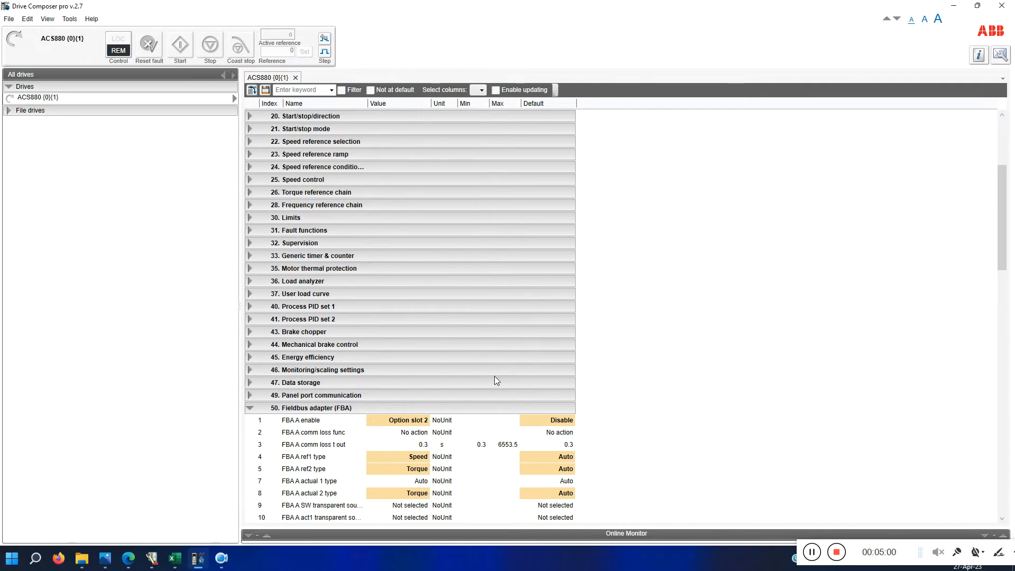
Switch to File Explorer and view the AC 800M.jpg photo from the AC800M folder in Test Setup.
left_click(953, 9)
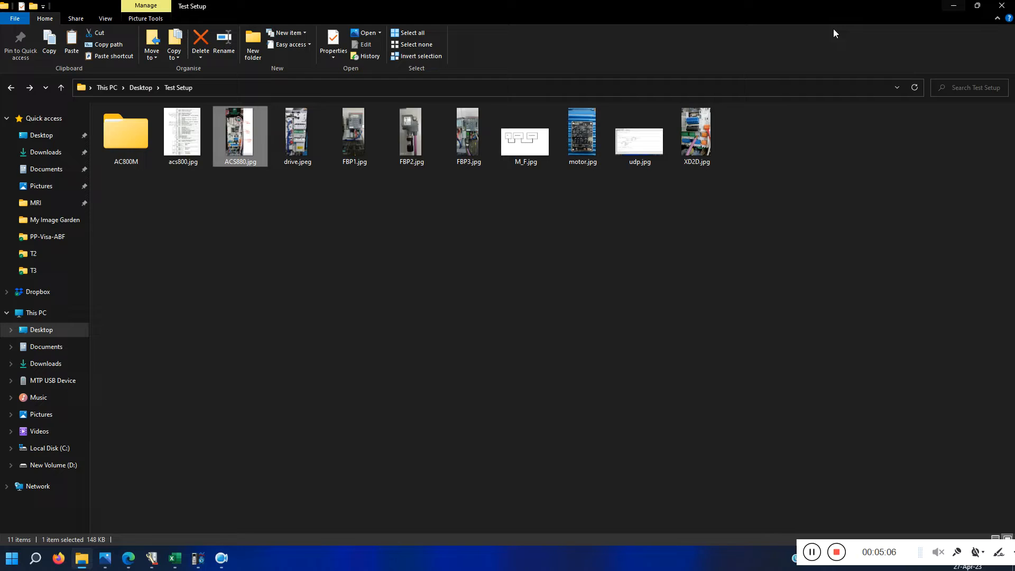
double_click(123, 144)
left_click(134, 151)
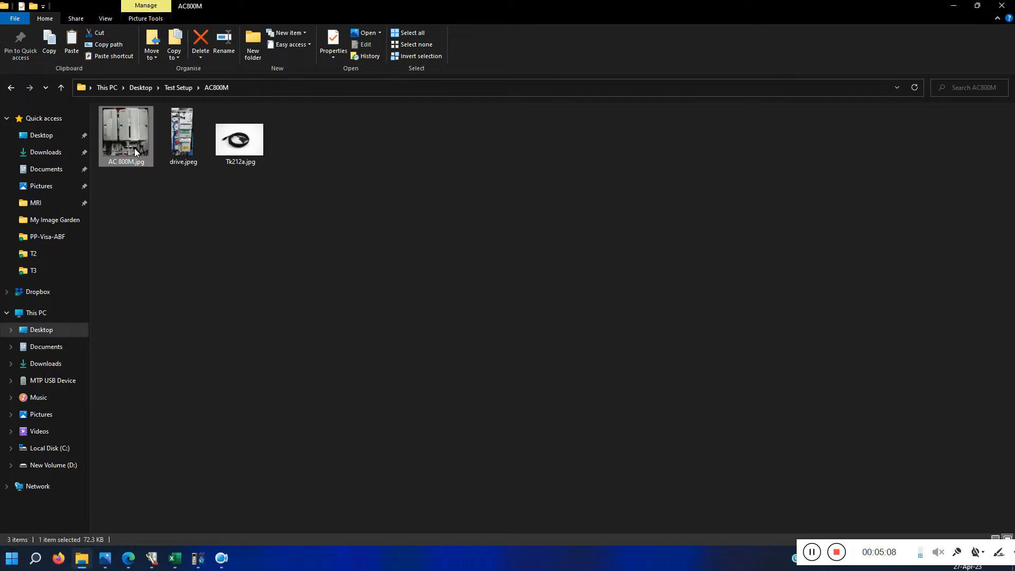
double_click(134, 149)
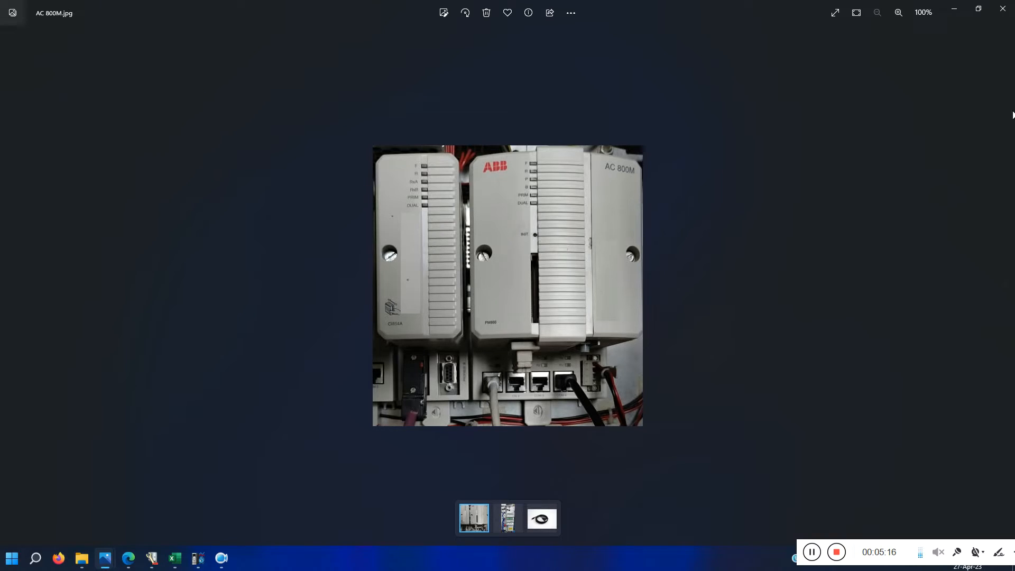
left_click(962, 6)
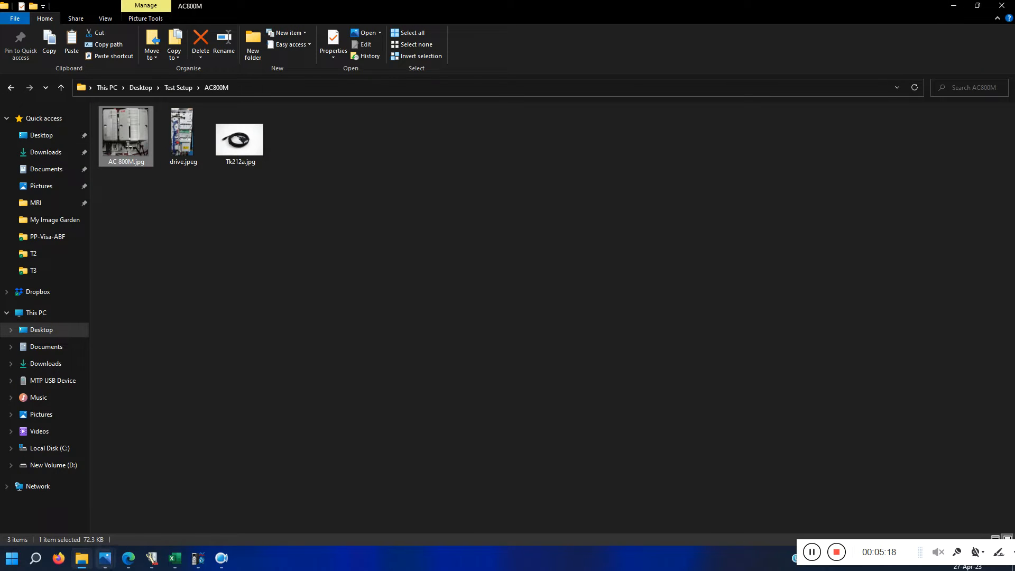
Switch to Compact Control Builder AC 800M and create a project named Acs880Sart from the AC800M template.
left_click(151, 558)
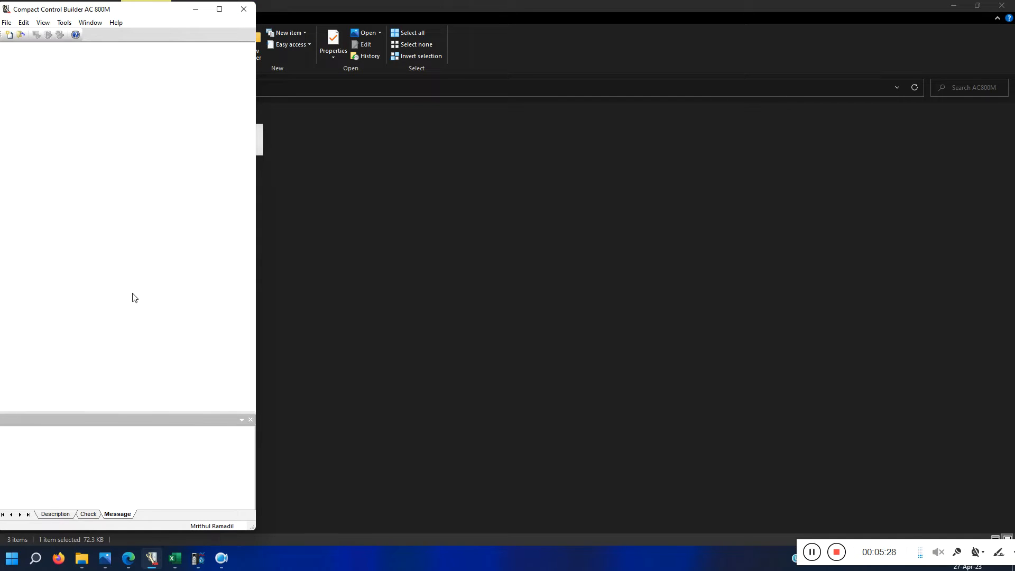
left_click(9, 34)
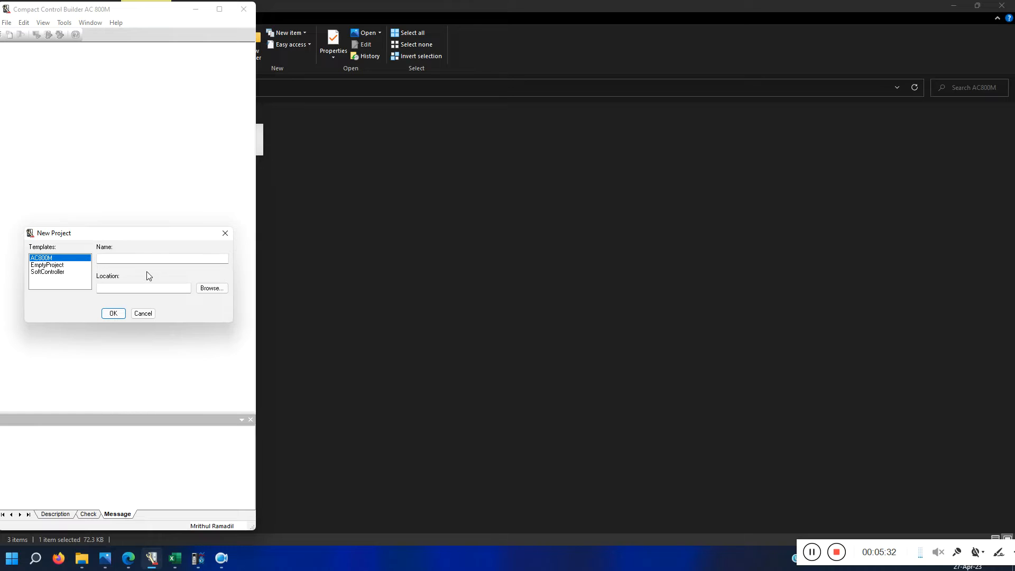
left_click(131, 258)
type("Acs880Sart")
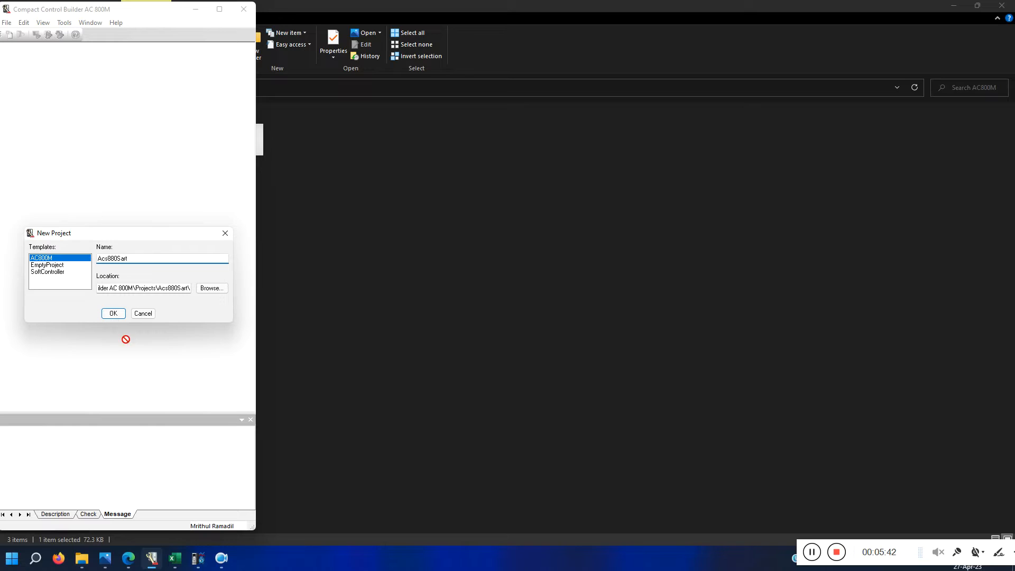
left_click(113, 314)
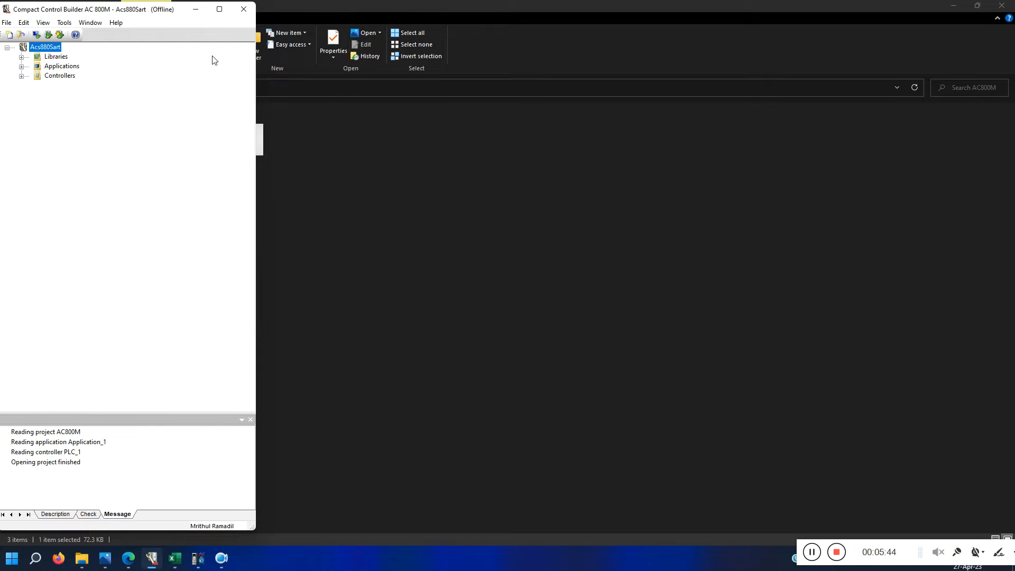
Replace the PM860 / TP830 processor unit in PLC_1's AC 800M hardware with PM866 / TP830, accepting possible loss of subunit settings.
left_click(21, 76)
left_click(35, 86)
left_click(35, 86)
left_click(35, 85)
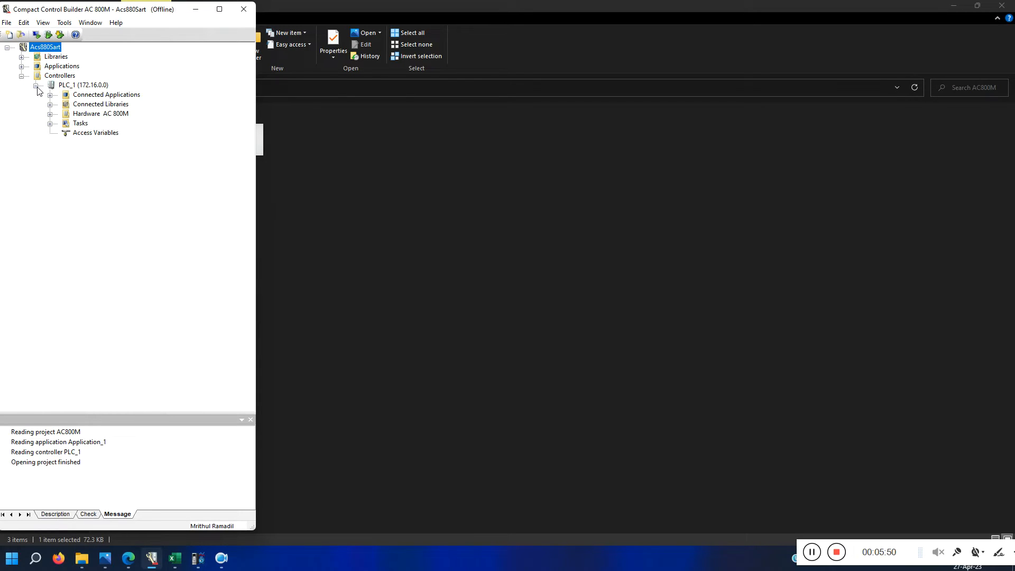
left_click(49, 114)
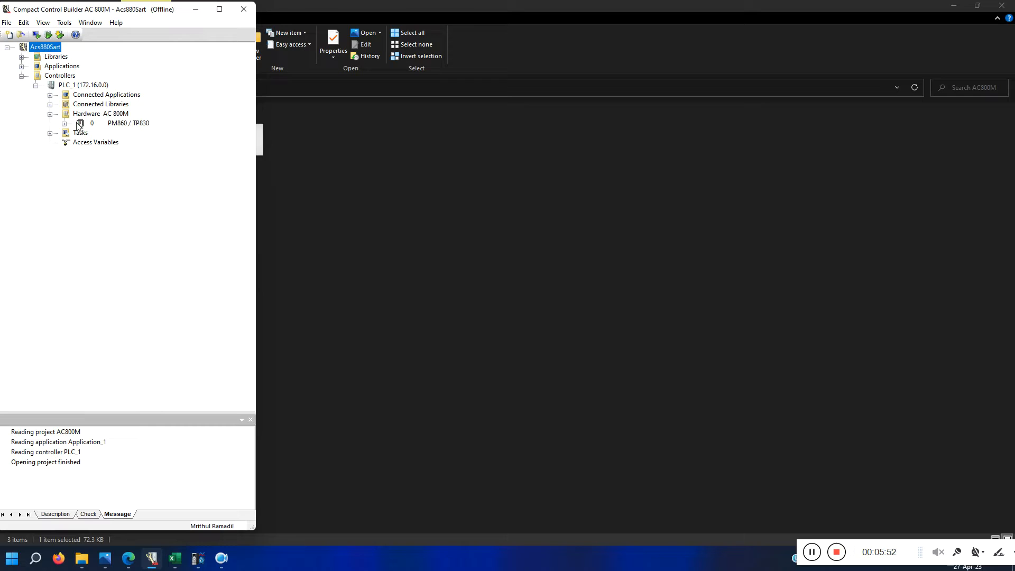
right_click(120, 125)
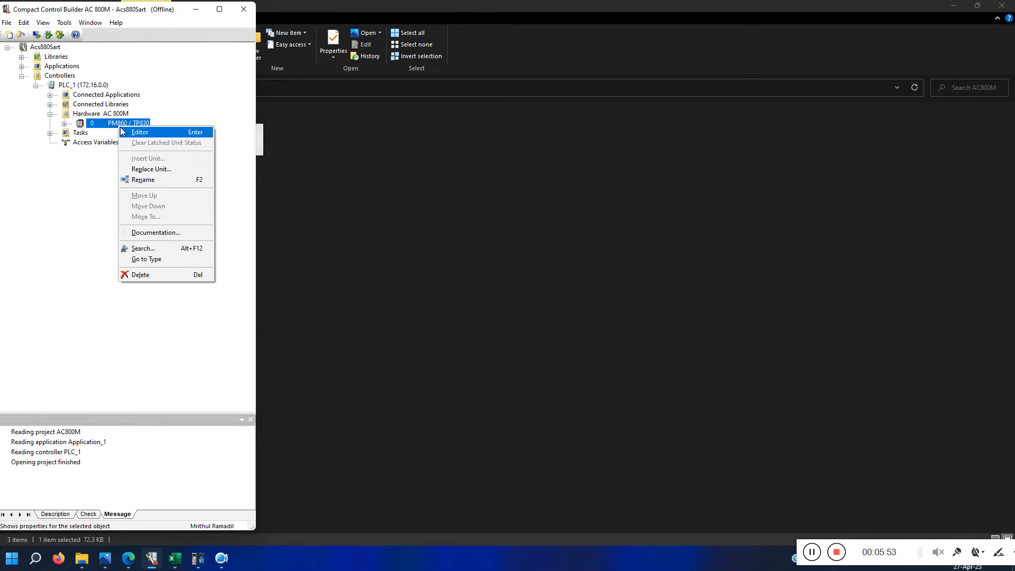
left_click(167, 171)
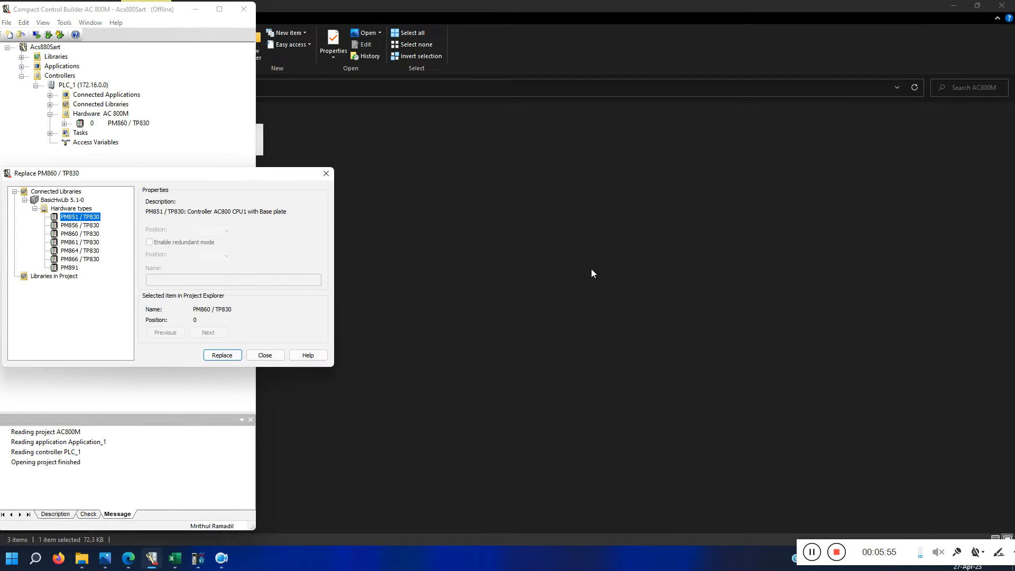
left_click(81, 261)
left_click(224, 355)
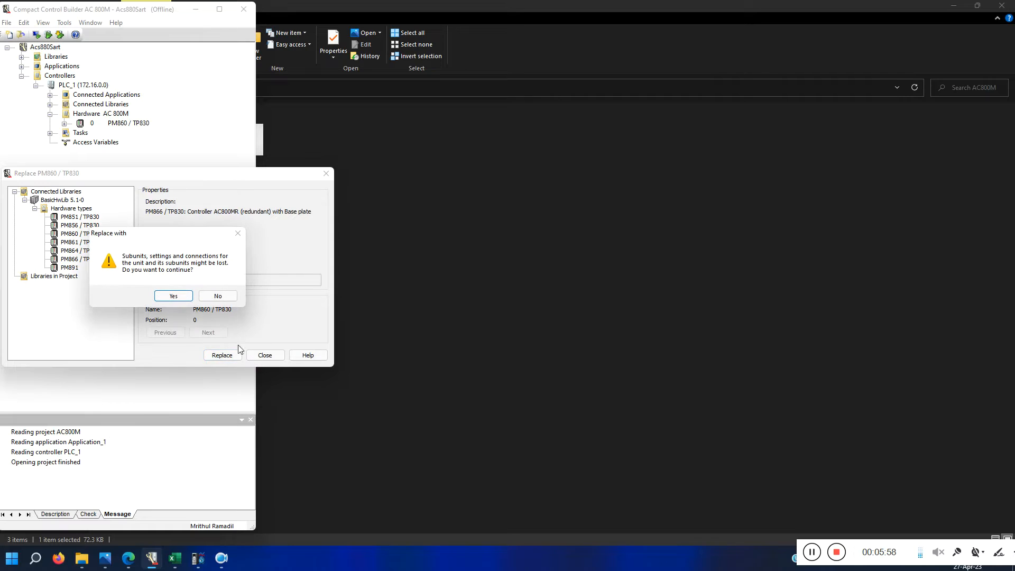
left_click(174, 297)
left_click(265, 355)
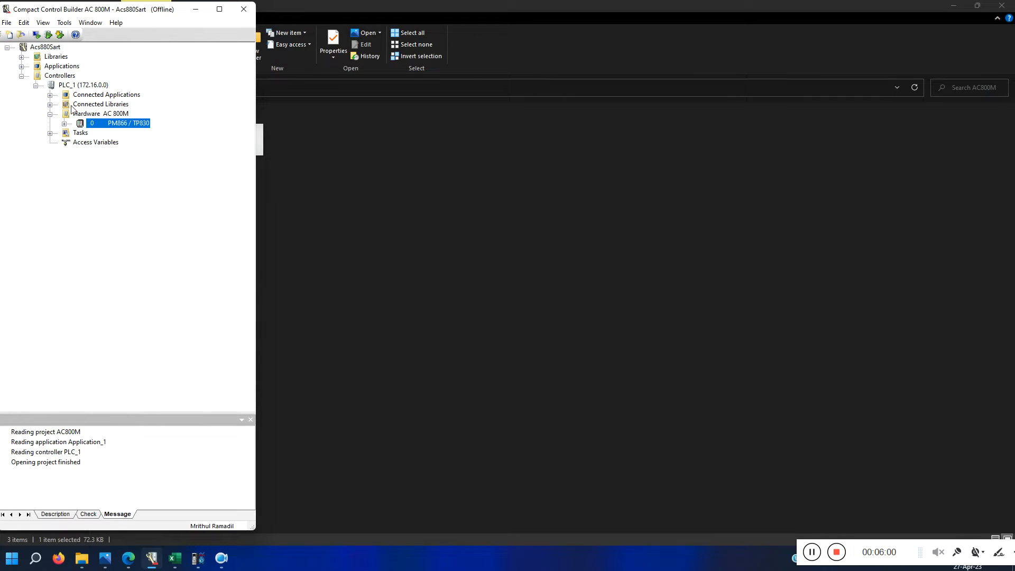
Set the system identity of controller PLC_1 to 192.168.100.81.
right_click(82, 86)
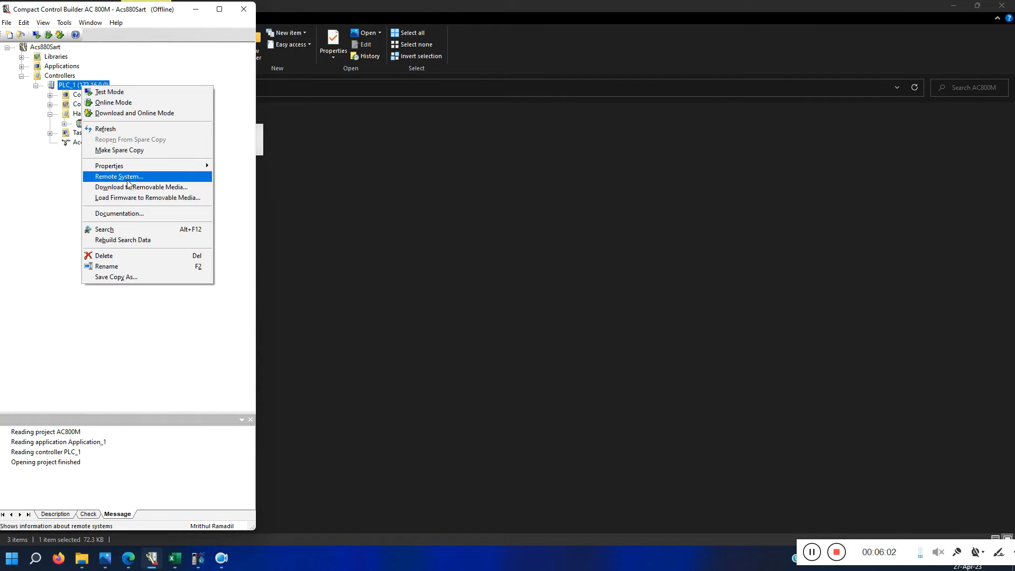
mouse_move(127, 167)
left_click(243, 168)
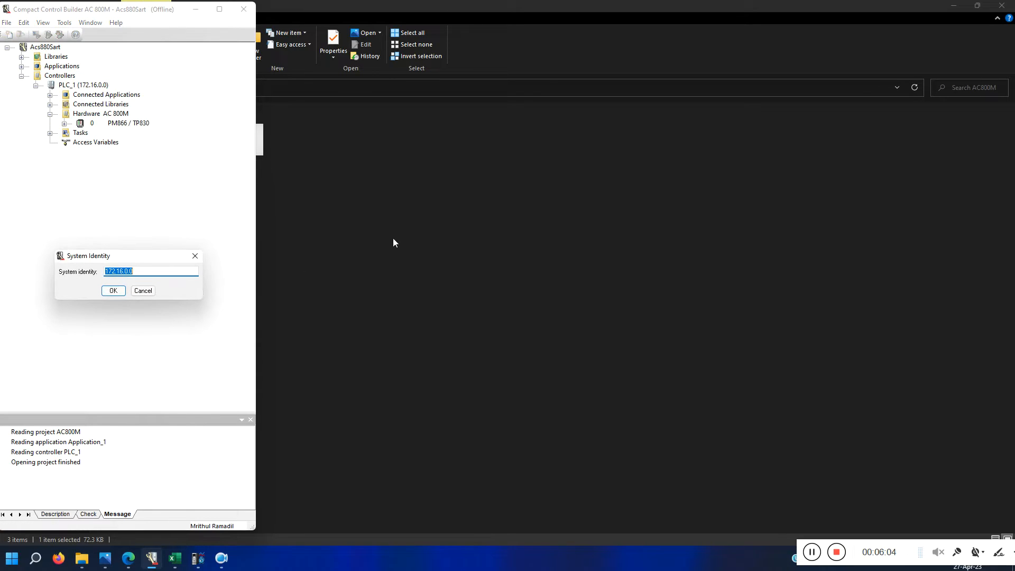
type("192")
type(".168.100.81")
left_click(113, 290)
Set the IP address of Ethernet port 1 under the PM866 / TP830 unit to 192.168.100.81 and save the settings.
left_click(64, 124)
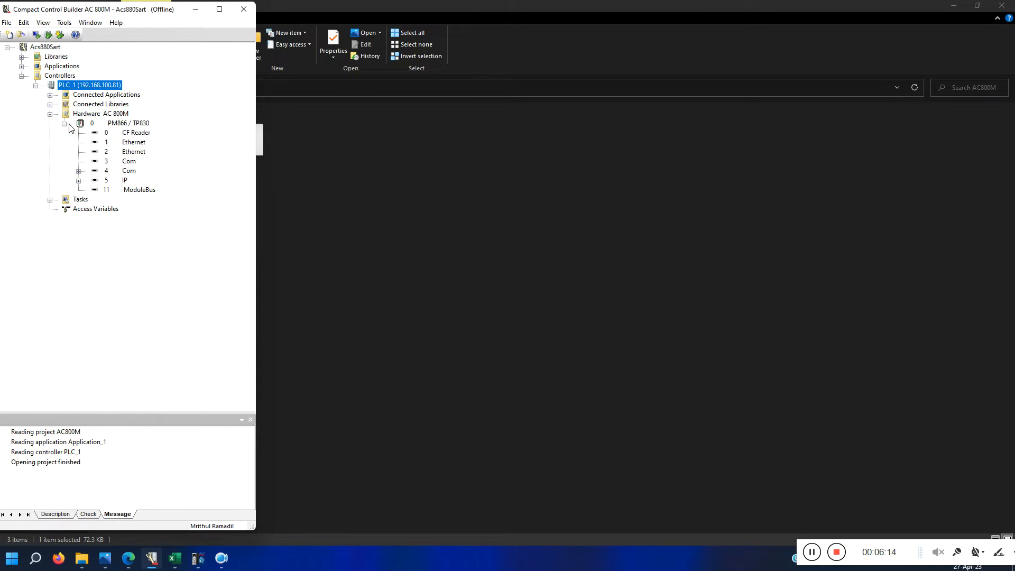
double_click(127, 144)
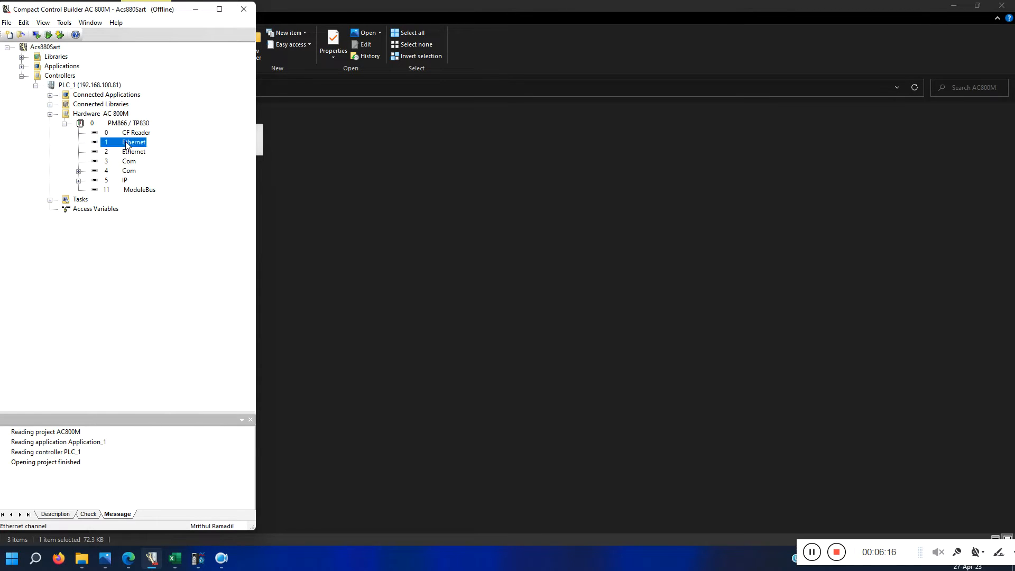
left_click(296, 458)
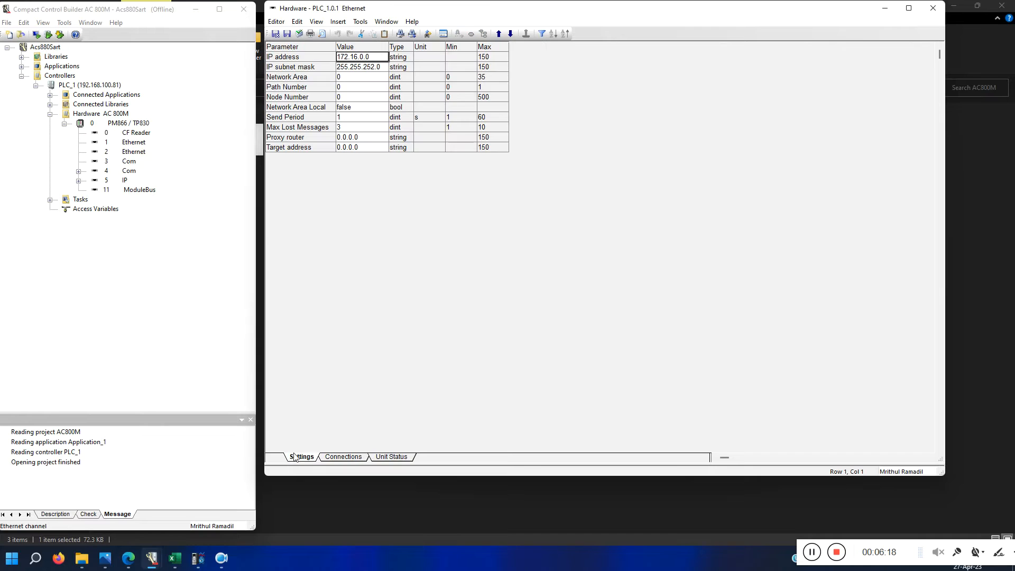
double_click(339, 57)
type("1")
type("92.168.100.81")
left_click(275, 34)
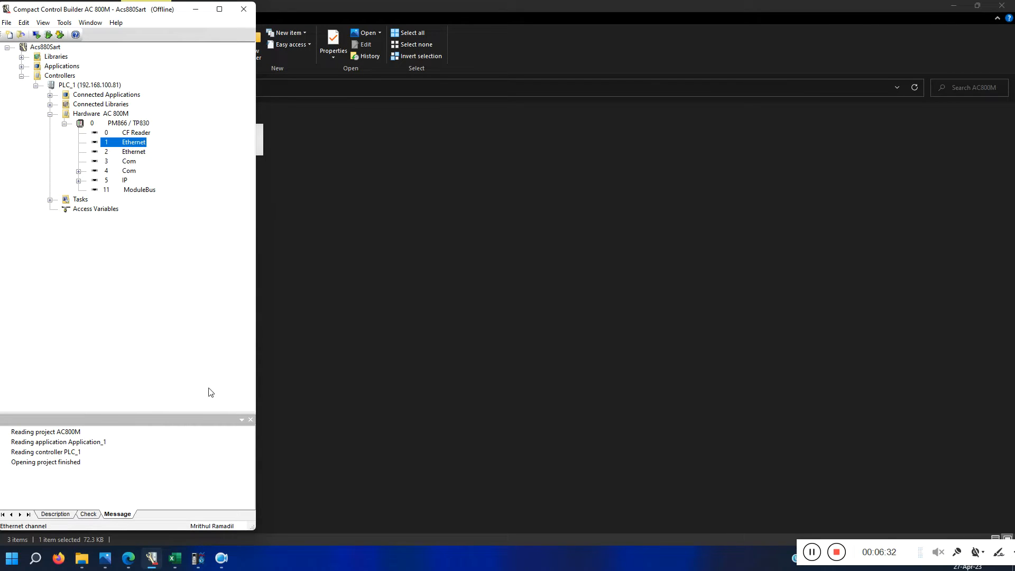
Examine the communication module beside the controller in the AC 800M.jpg photo, then return to Compact Control Builder.
mouse_move(120, 562)
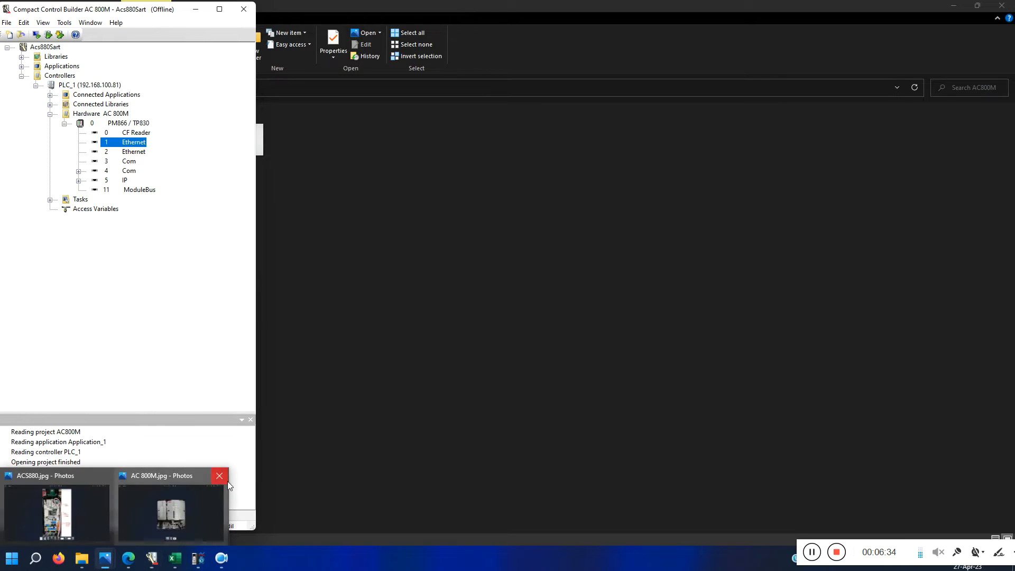
left_click(155, 508)
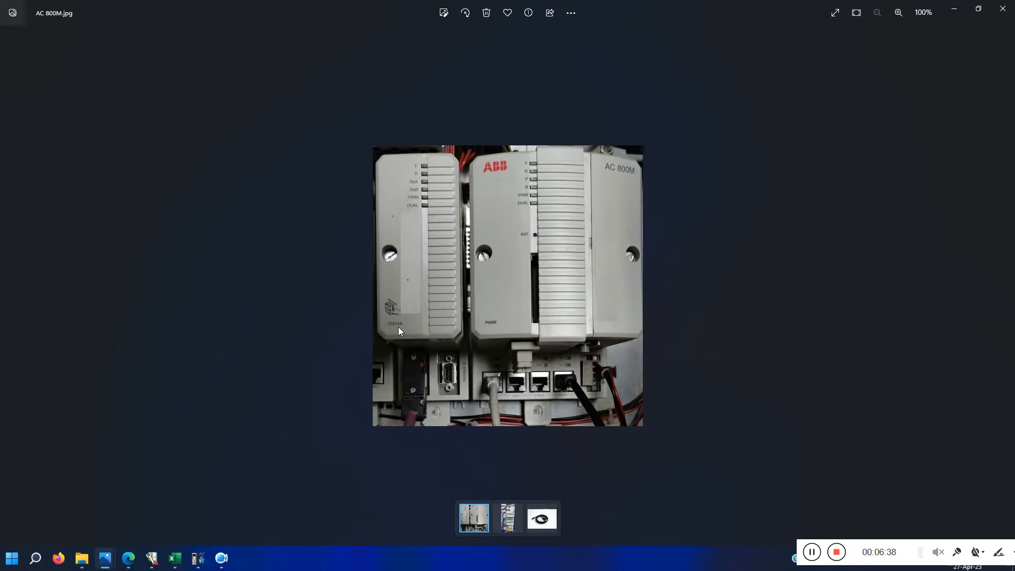
left_click(955, 12)
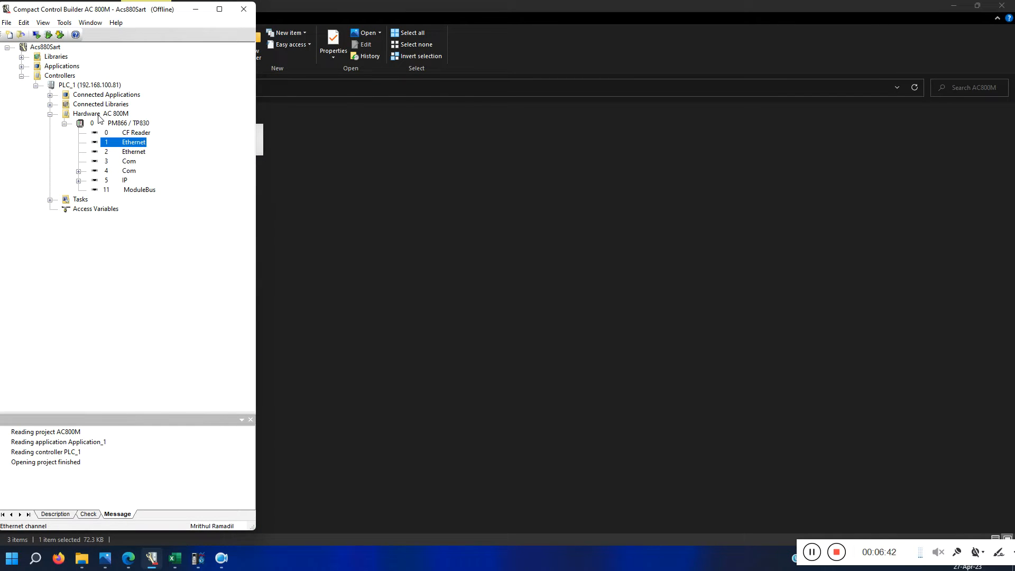
Connect the CI854PROFIBUSHwLib 2.0-11 hardware library to controller PLC_1.
left_click(50, 104)
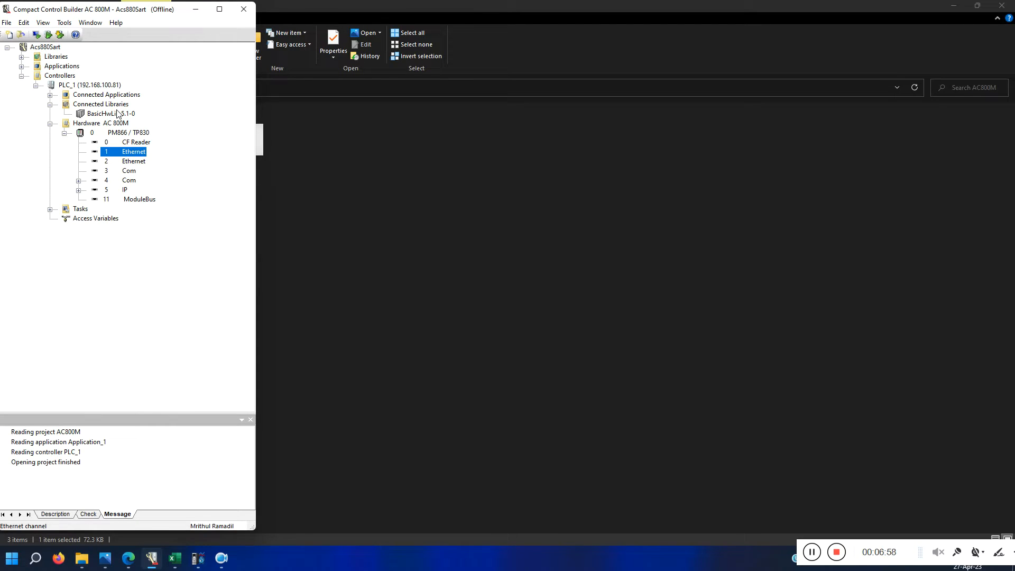
left_click(21, 57)
left_click(35, 94)
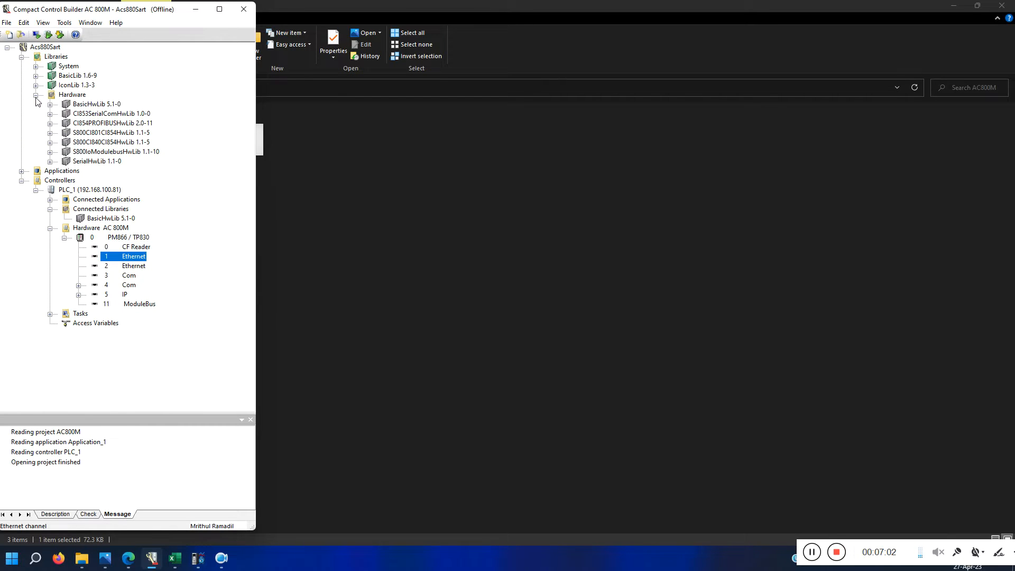
left_click(76, 123)
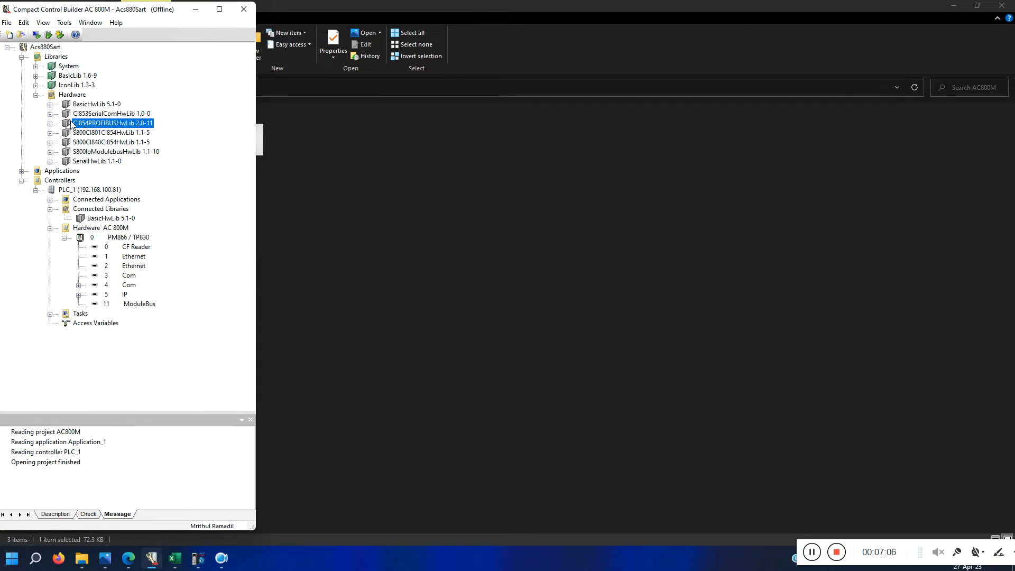
left_click_drag(72, 124, 92, 211)
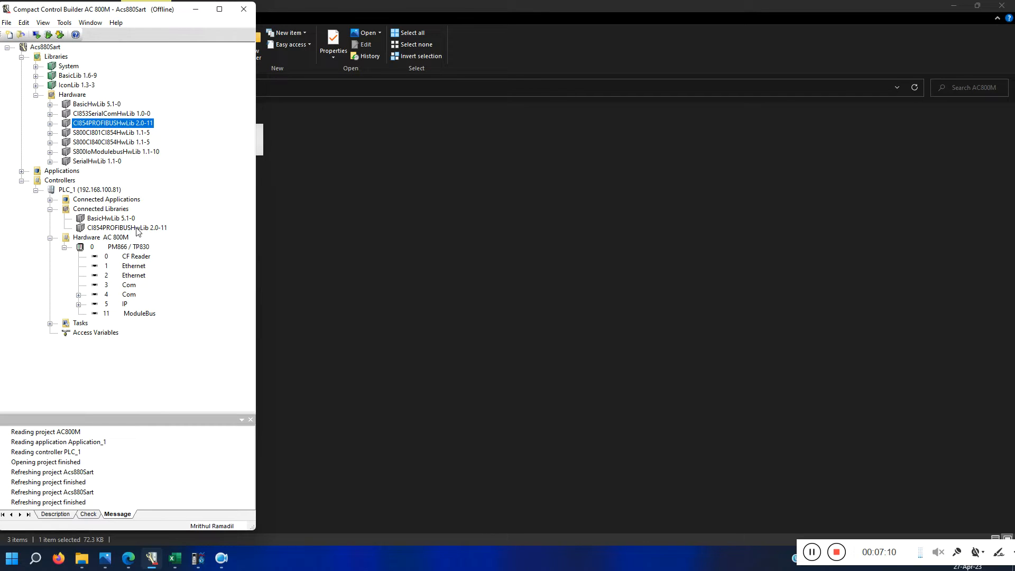
Insert a CI854 PROFIBUS communication interface at position 1 in PLC_1's AC 800M hardware.
right_click(106, 239)
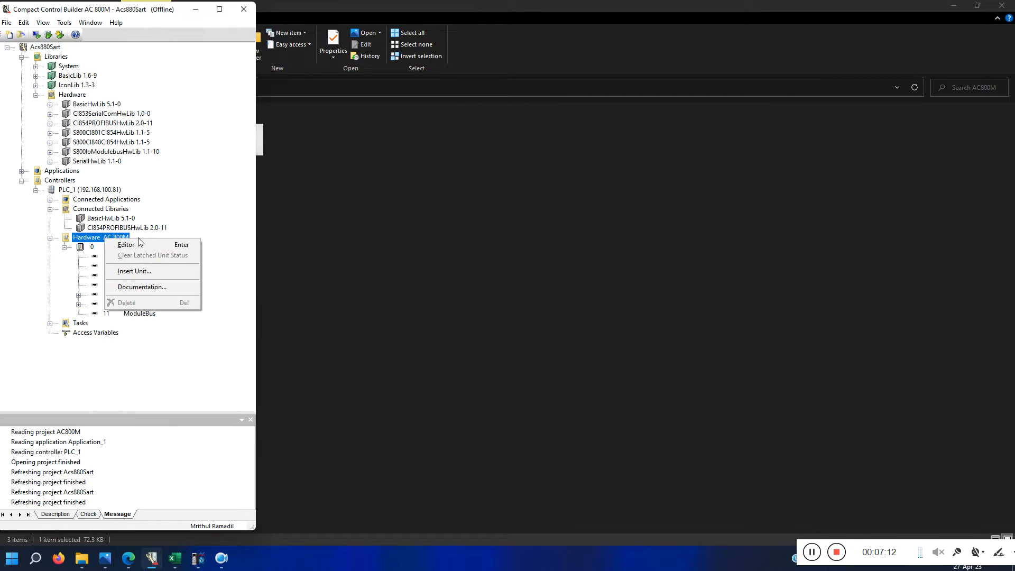
left_click(135, 272)
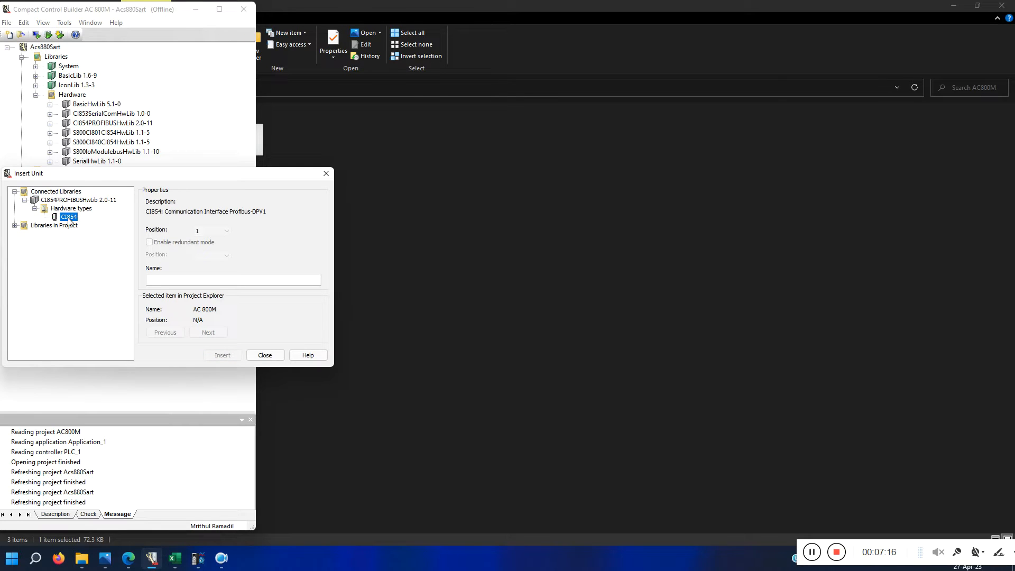
left_click(227, 356)
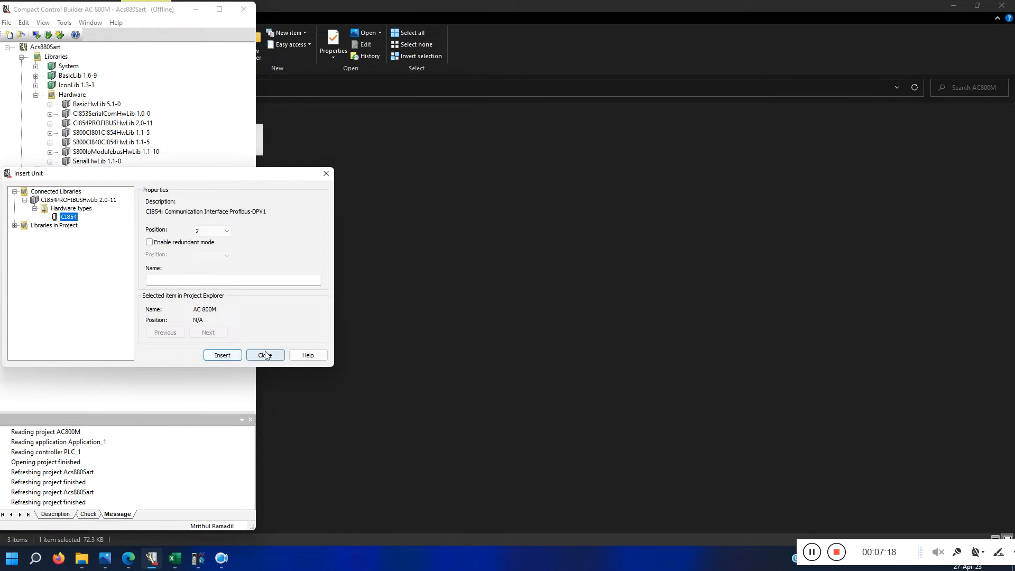
left_click(265, 354)
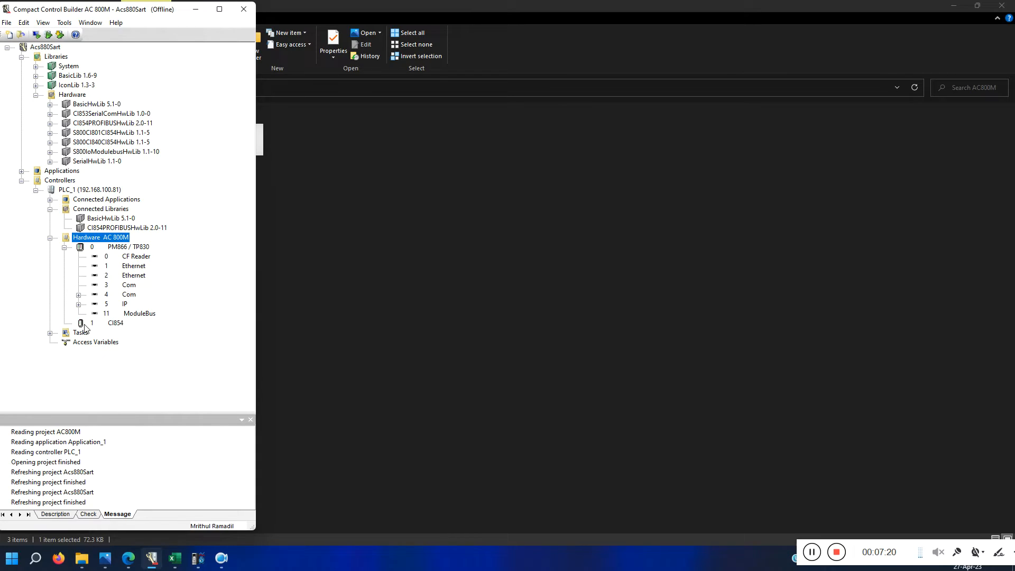
left_click(116, 325)
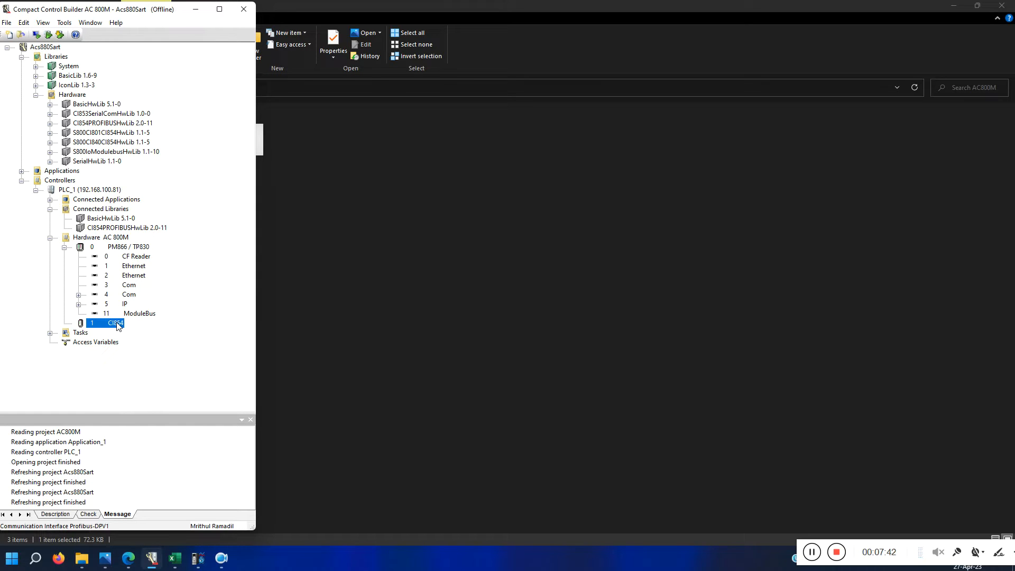
Examine the drive adapter's files in the GSD folder under FPBA-01_GSD_files, FPBA-01 v.2161 and later, DPV1, then return to Compact Control Builder.
left_click(667, 203)
left_click(959, 5)
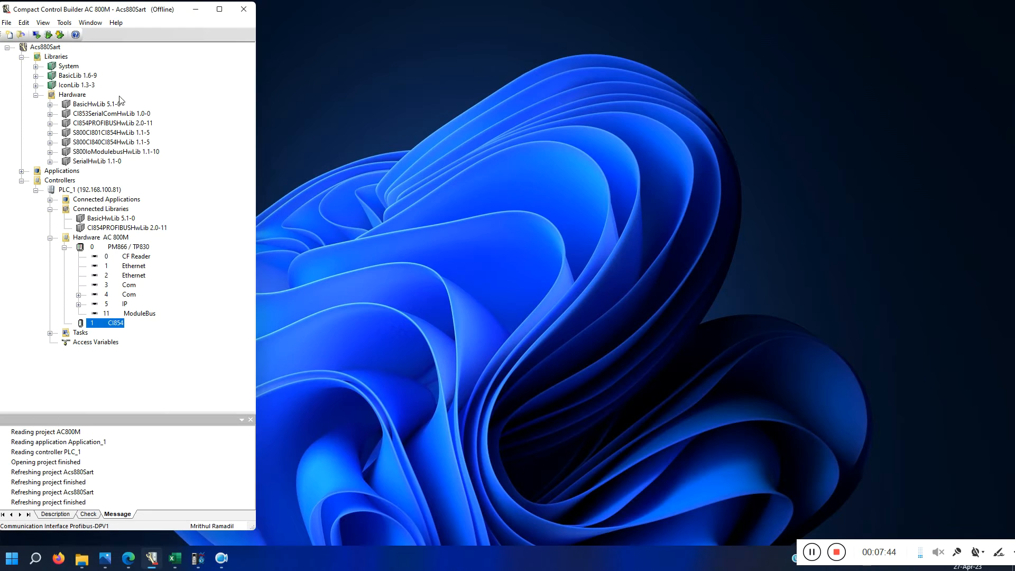
left_click(211, 7)
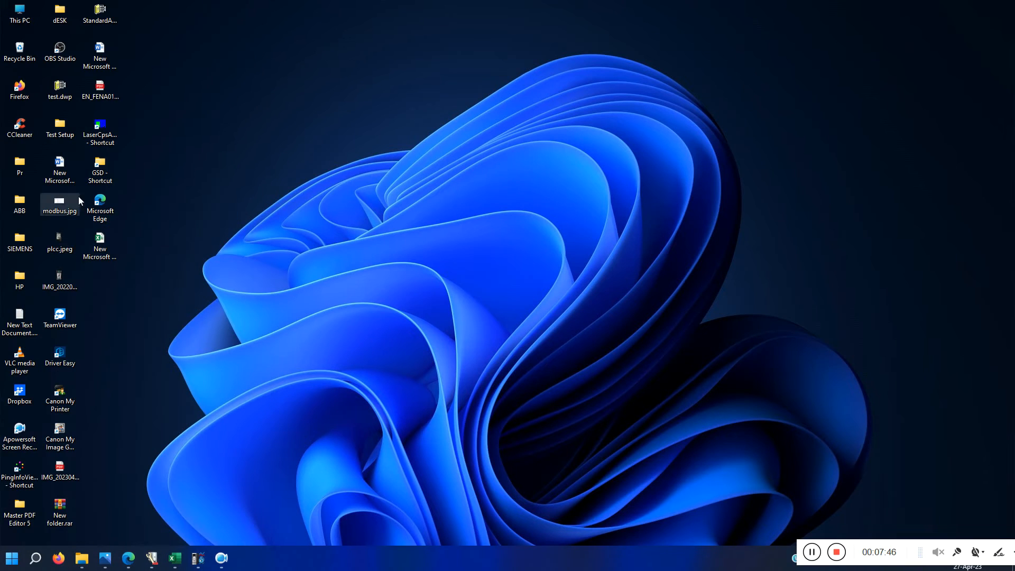
double_click(100, 167)
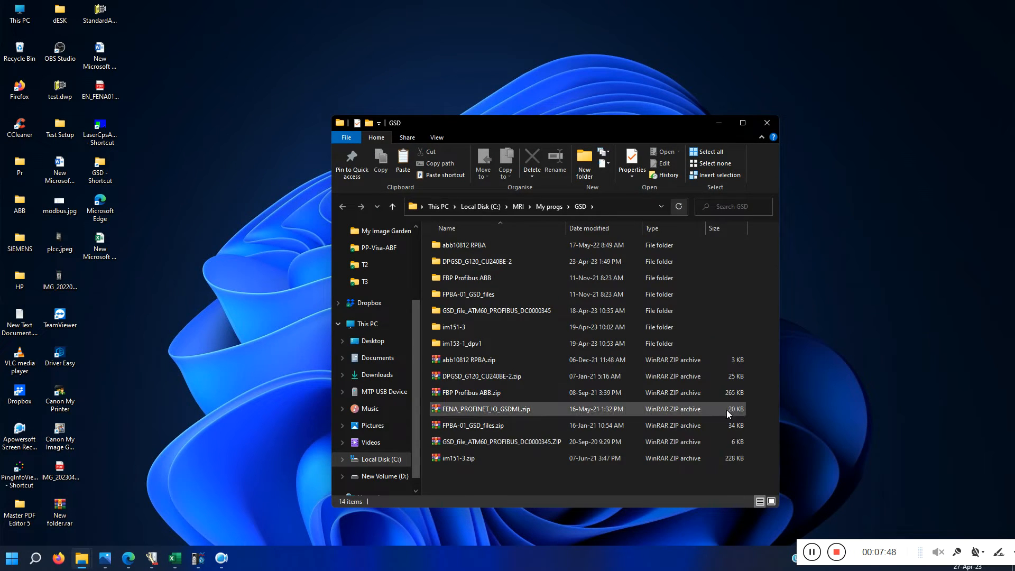
left_click(743, 123)
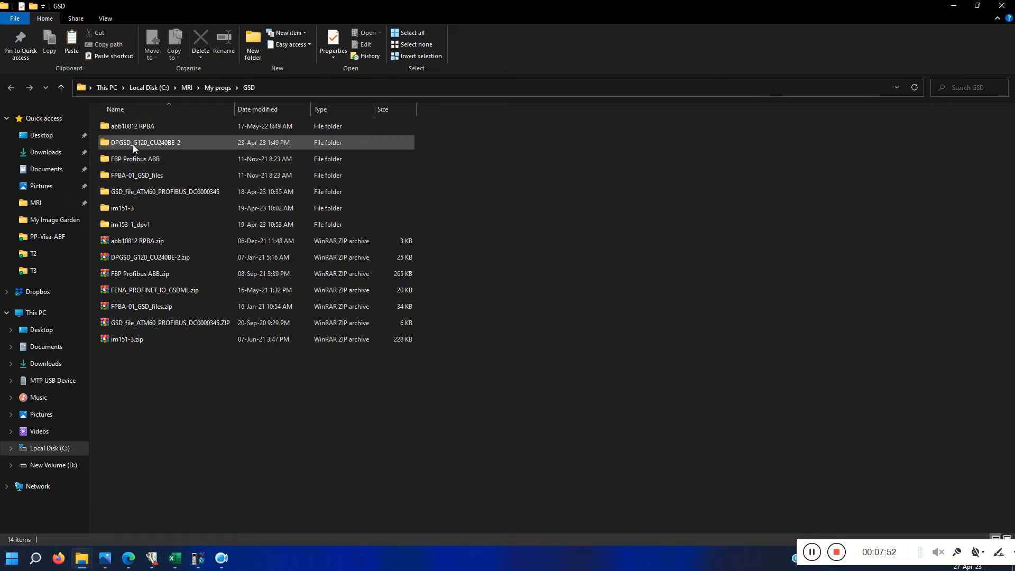
double_click(147, 175)
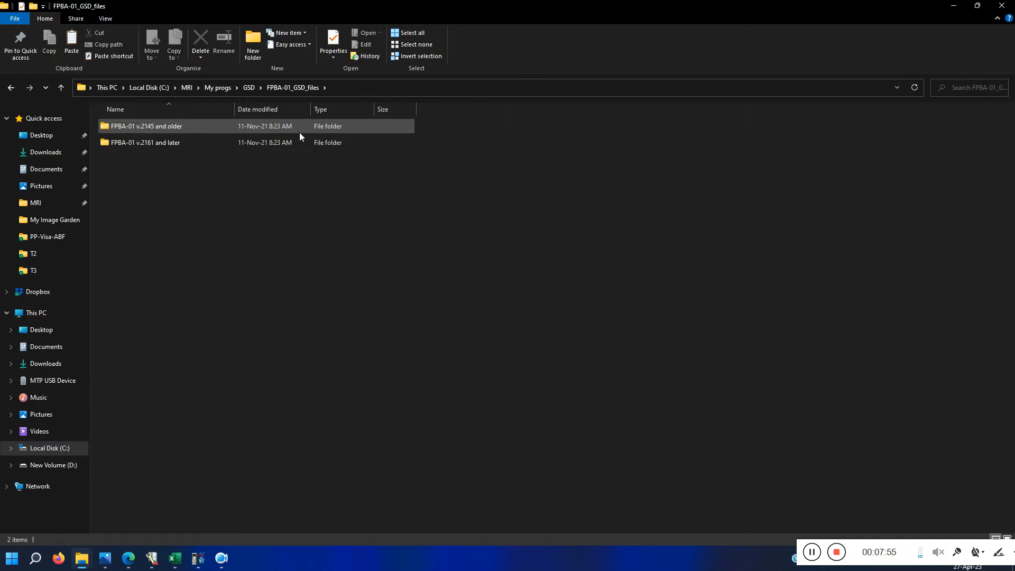
double_click(151, 144)
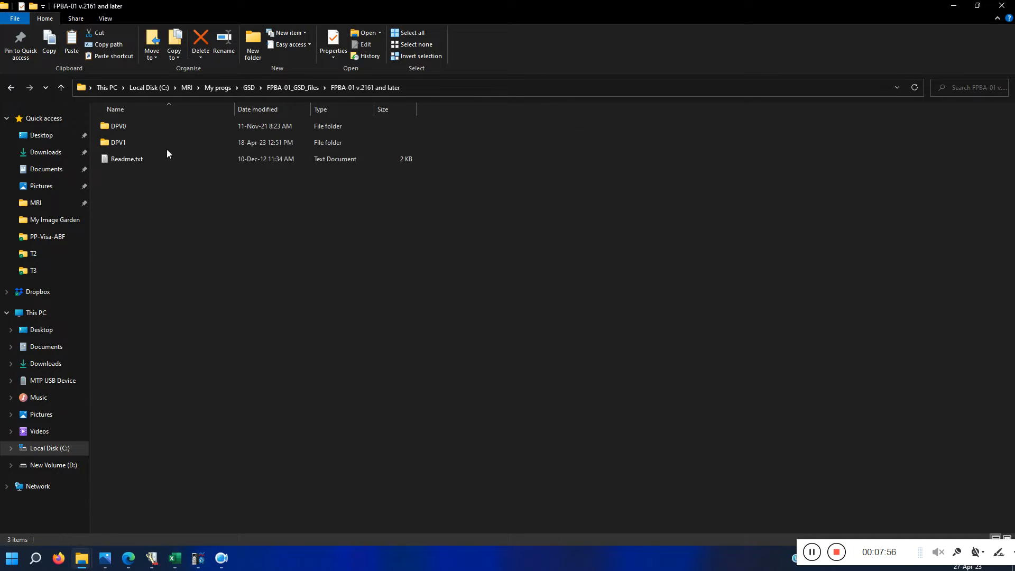
double_click(139, 144)
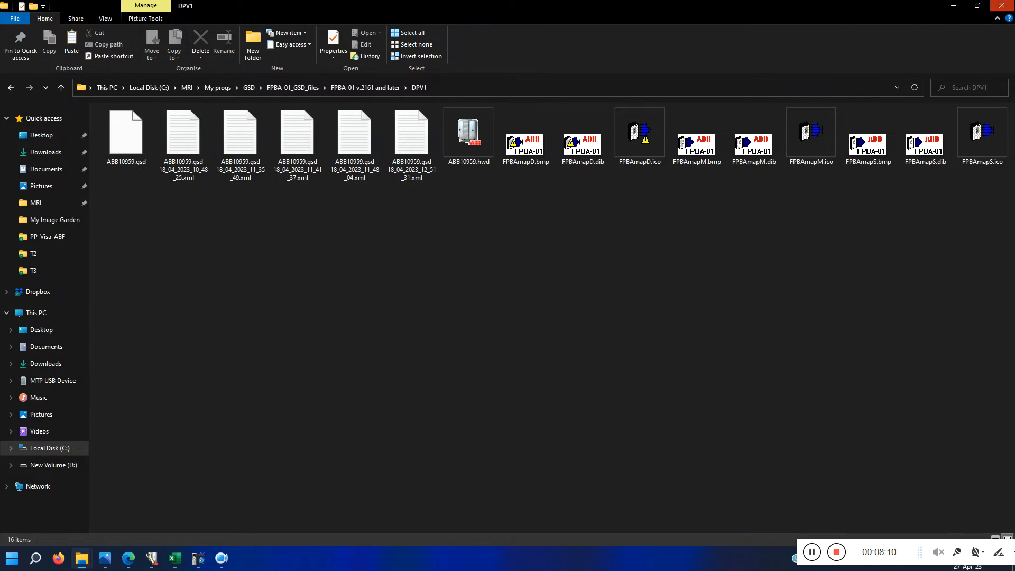
left_click(1002, 5)
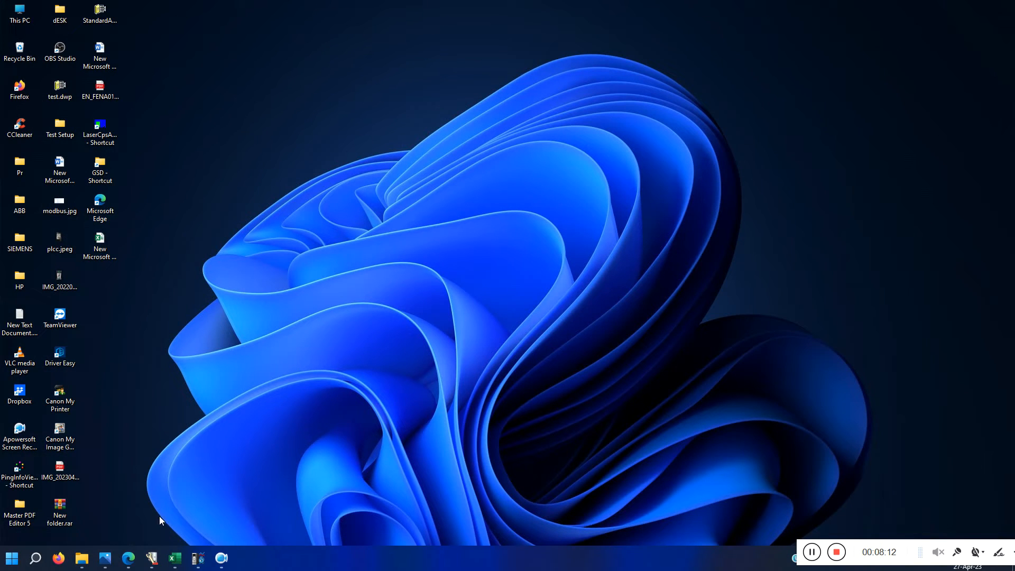
left_click(152, 558)
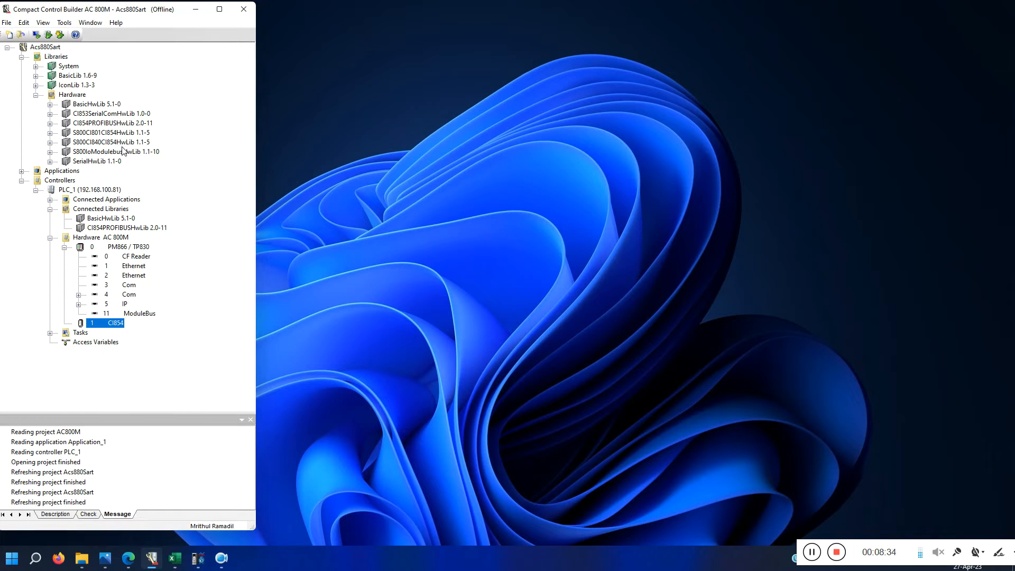
Create a new hardware library named ACS880_Hardware in the project.
right_click(78, 96)
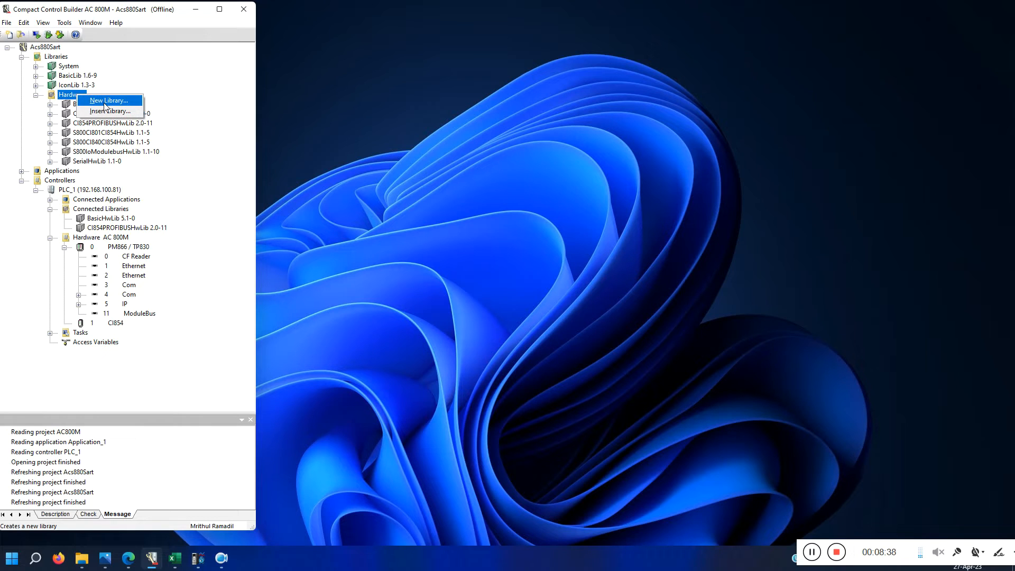
left_click(106, 101)
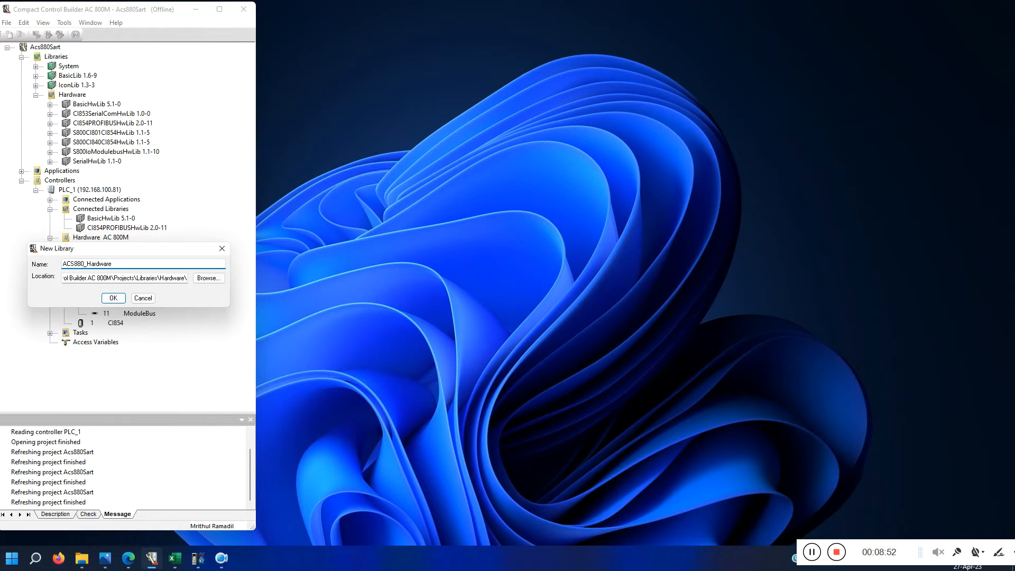
left_click(114, 298)
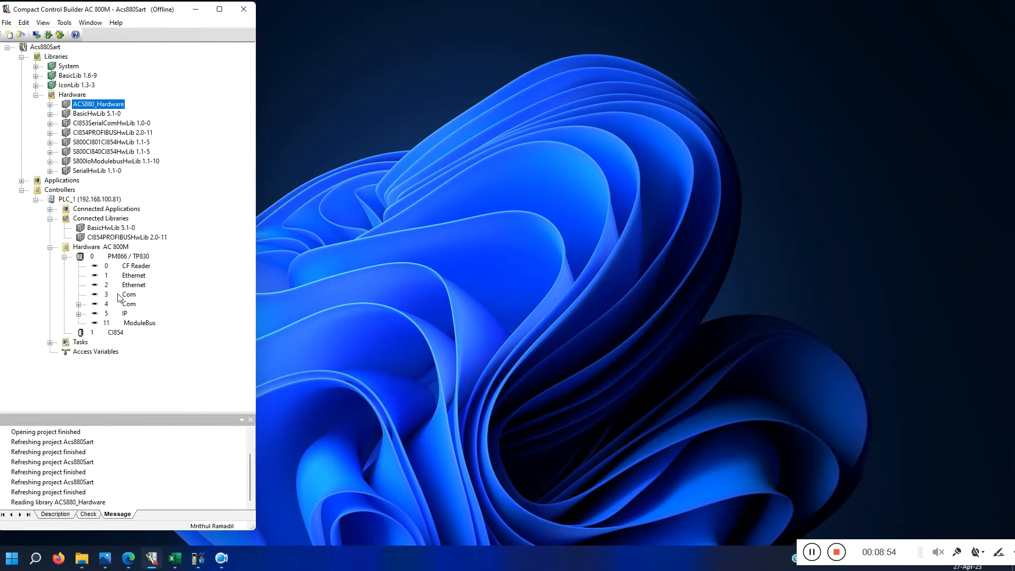
Start inserting a hardware type into the ACS880_Hardware library and browse to the DPV1 folder of FPBA-01 v.2161 and later.
left_click(51, 105)
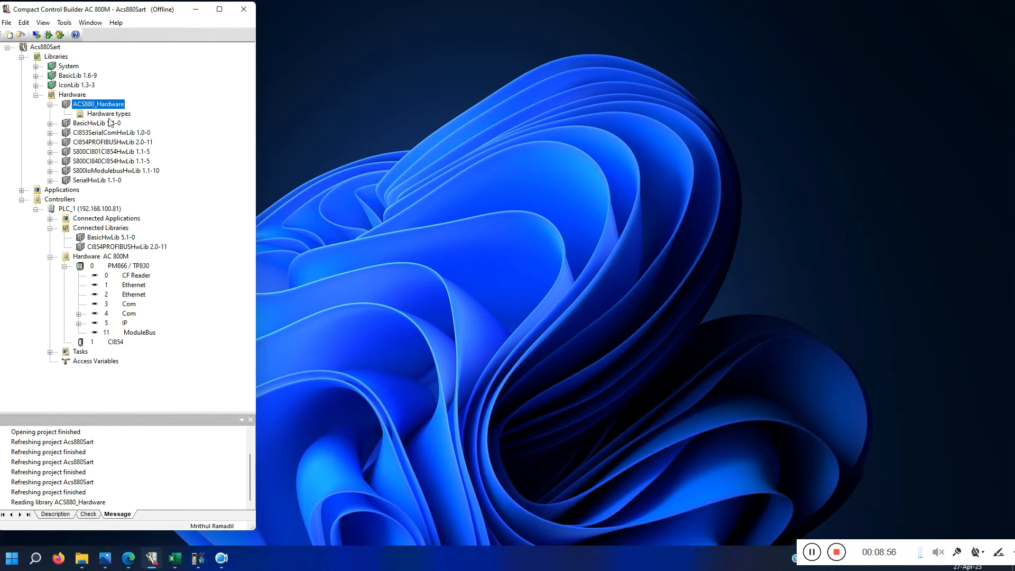
right_click(109, 116)
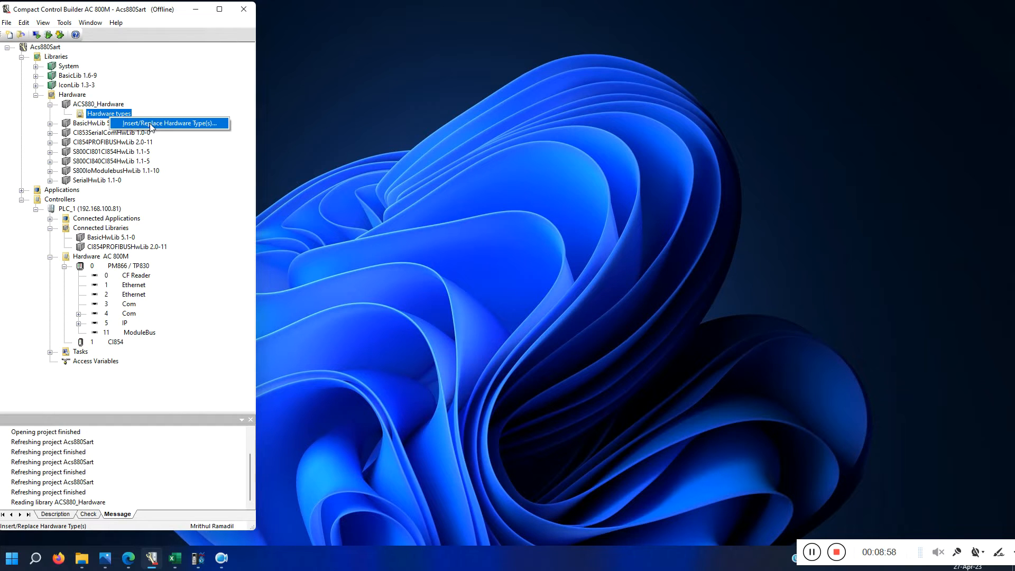
left_click(152, 124)
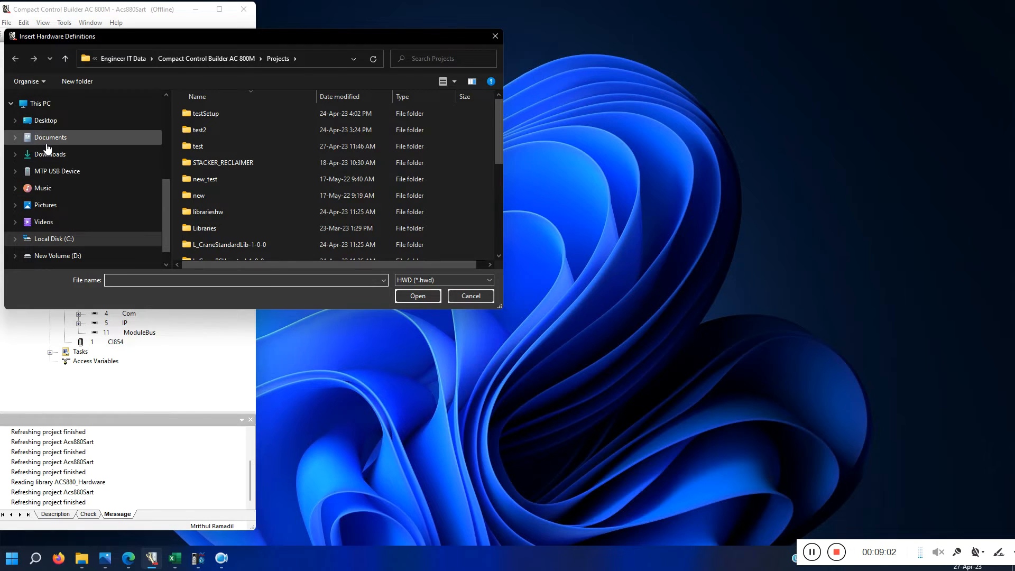
left_click(52, 129)
double_click(234, 227)
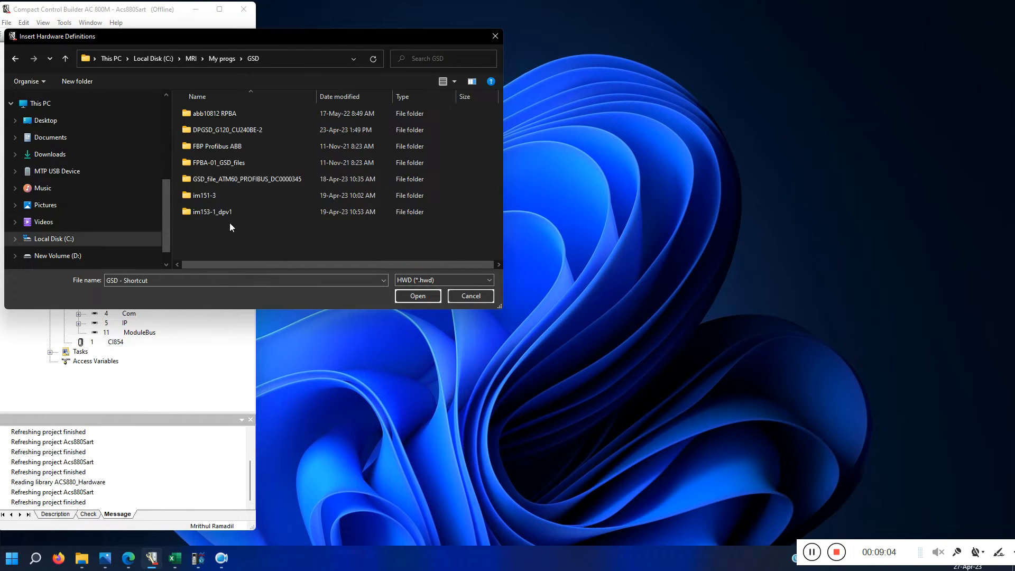
double_click(208, 163)
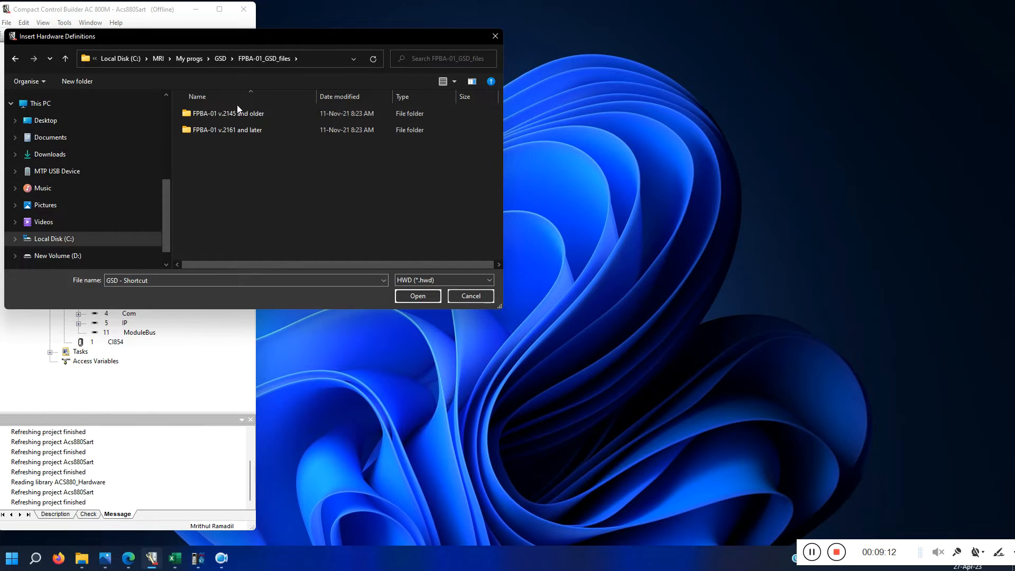
double_click(233, 130)
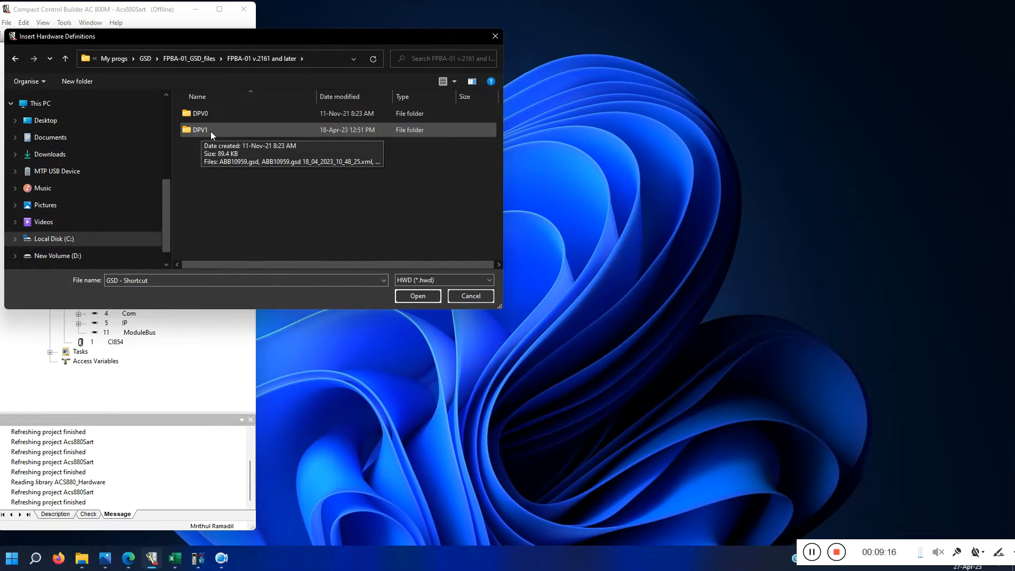
double_click(211, 131)
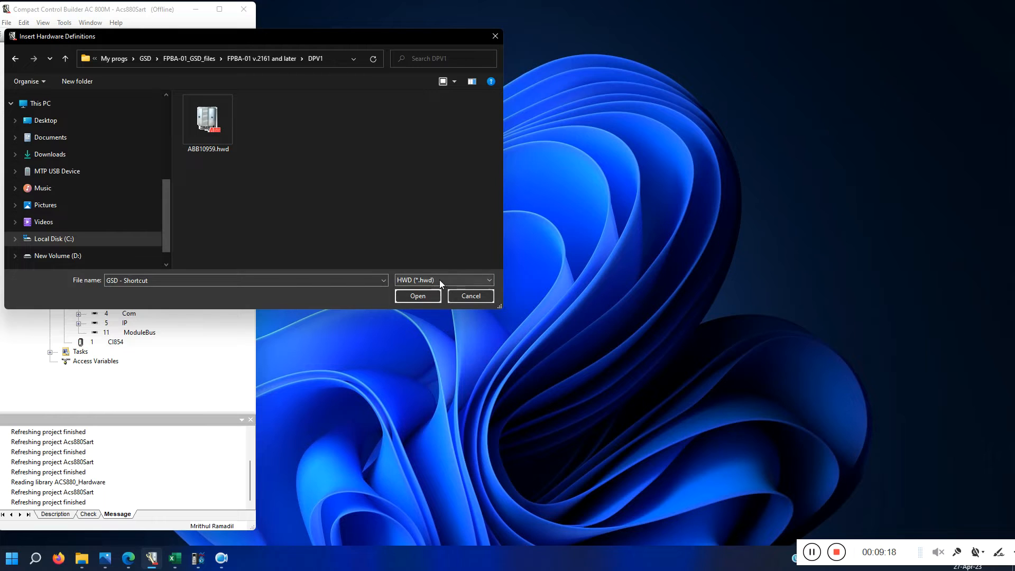
Filter for Profibus definition files and open ABB10959.gsd for import.
left_click(469, 281)
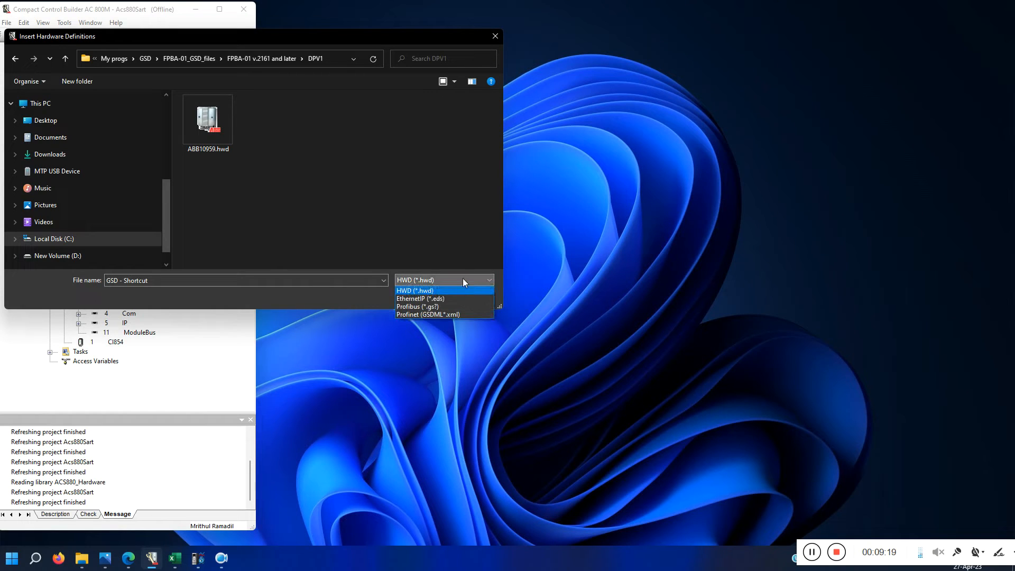
left_click(435, 308)
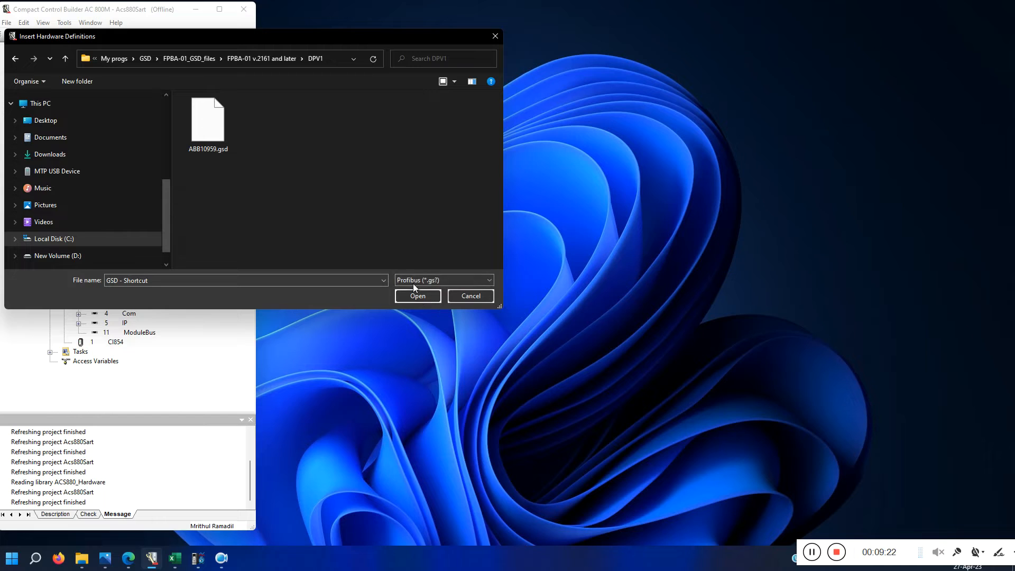
left_click(207, 135)
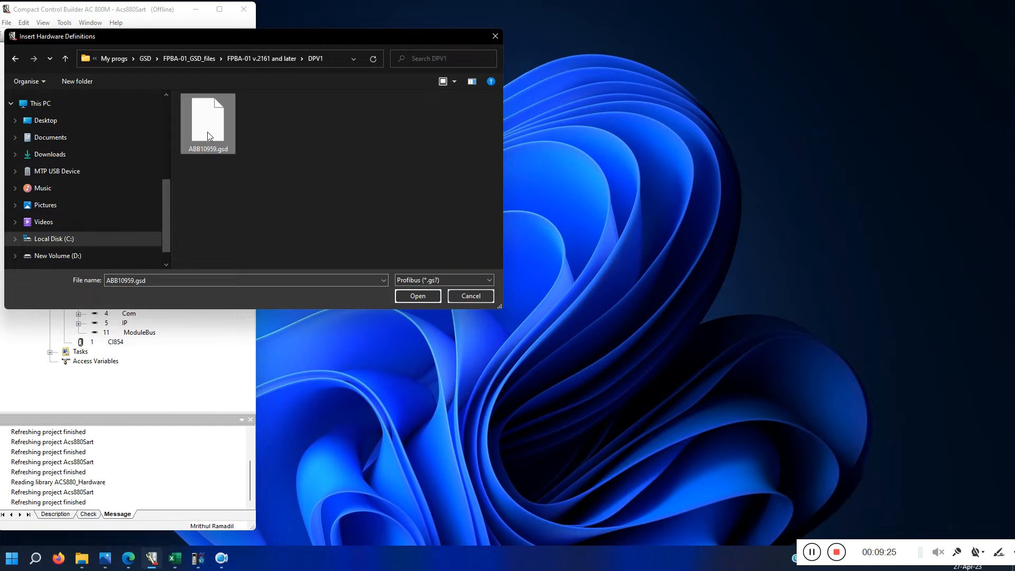
left_click(418, 295)
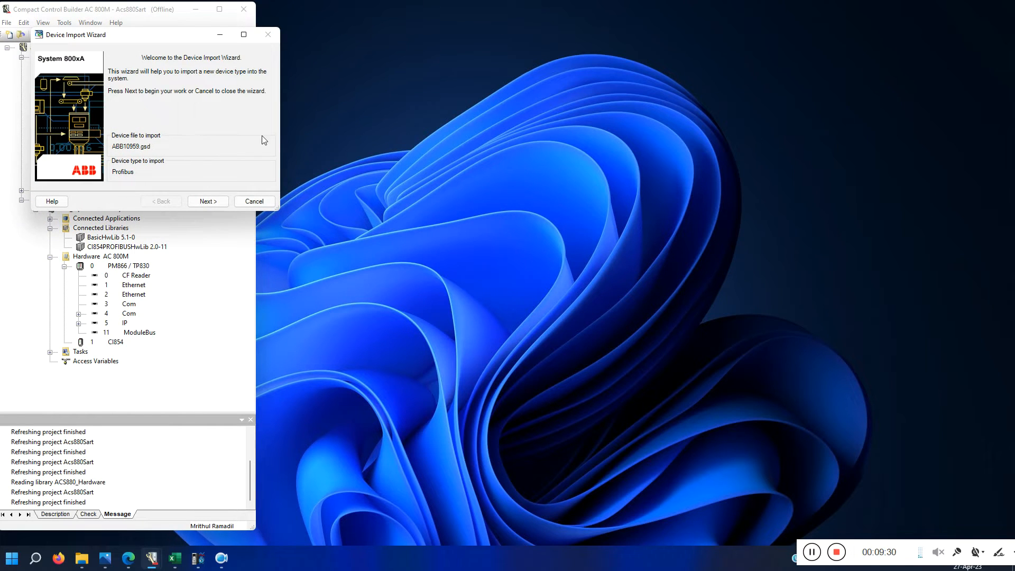
Advance the device import to the module selection, keeping the default ABB Drives FPBA-01 DP-V1 device information.
left_click_drag(151, 41, 239, 60)
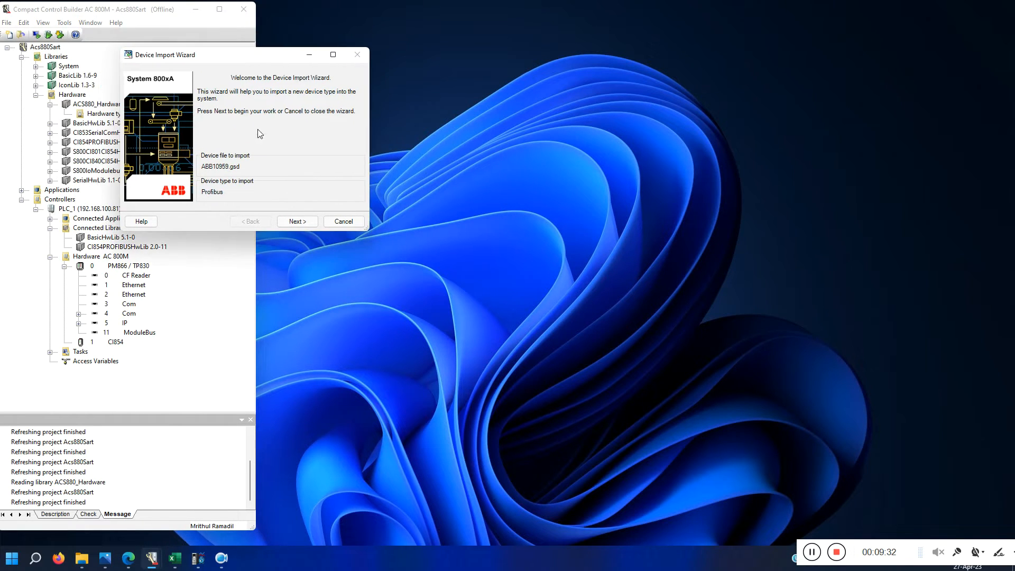
left_click(300, 222)
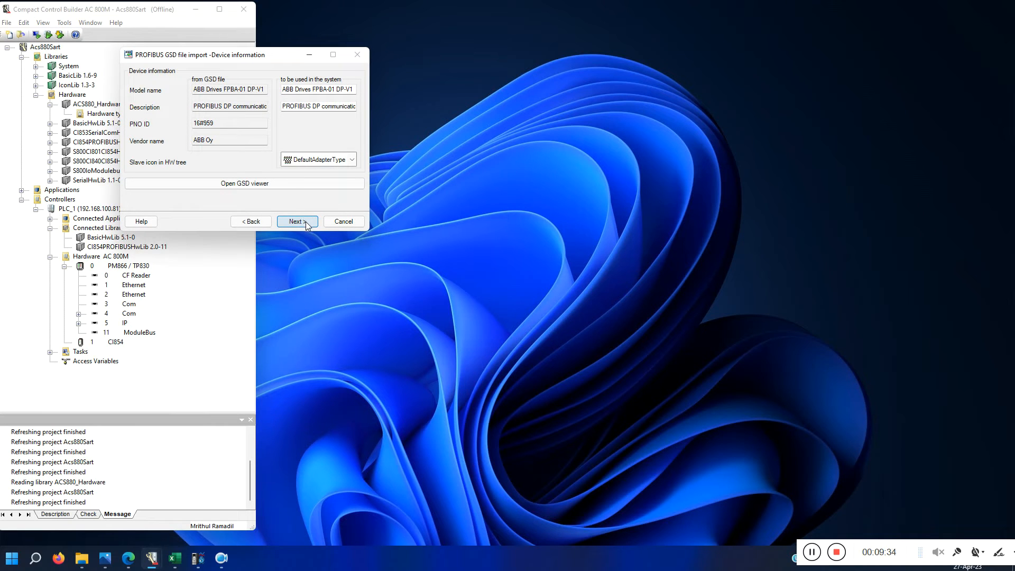
left_click(307, 225)
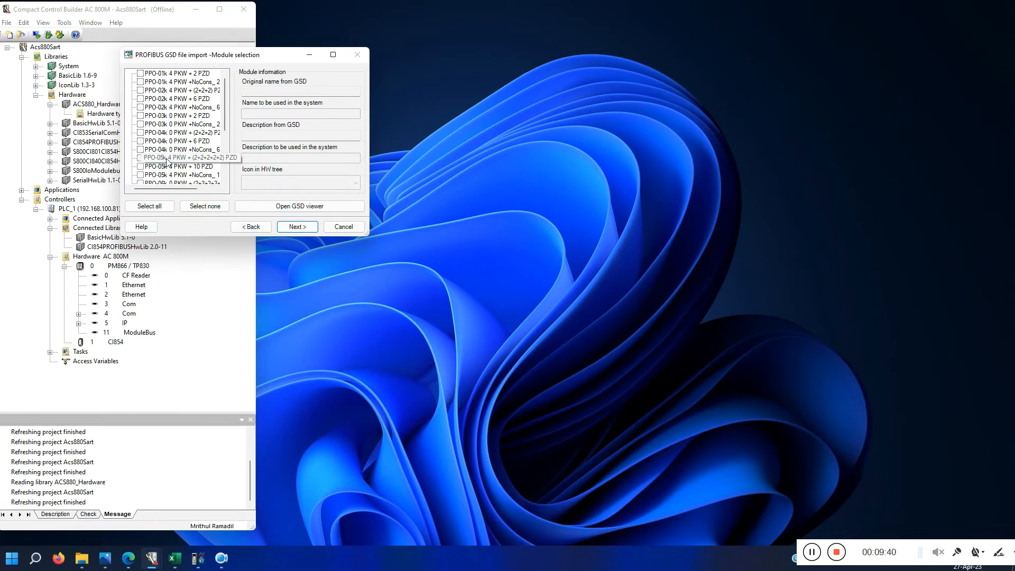
Check the message type under group 51, FBA A settings, of the ACS880 in Drive Composer pro, and return to the module selection.
left_click_drag(177, 186, 189, 186)
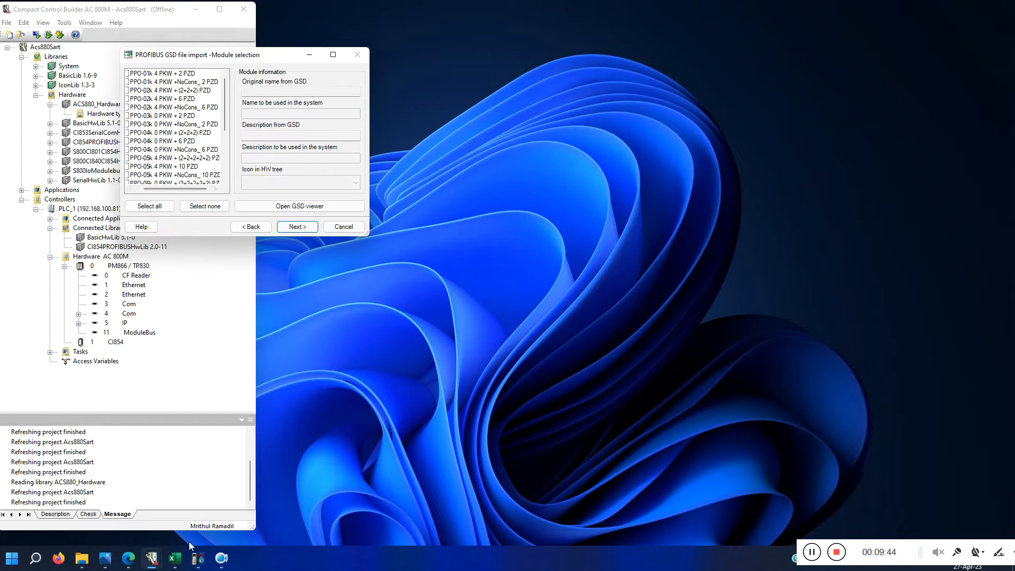
left_click(198, 559)
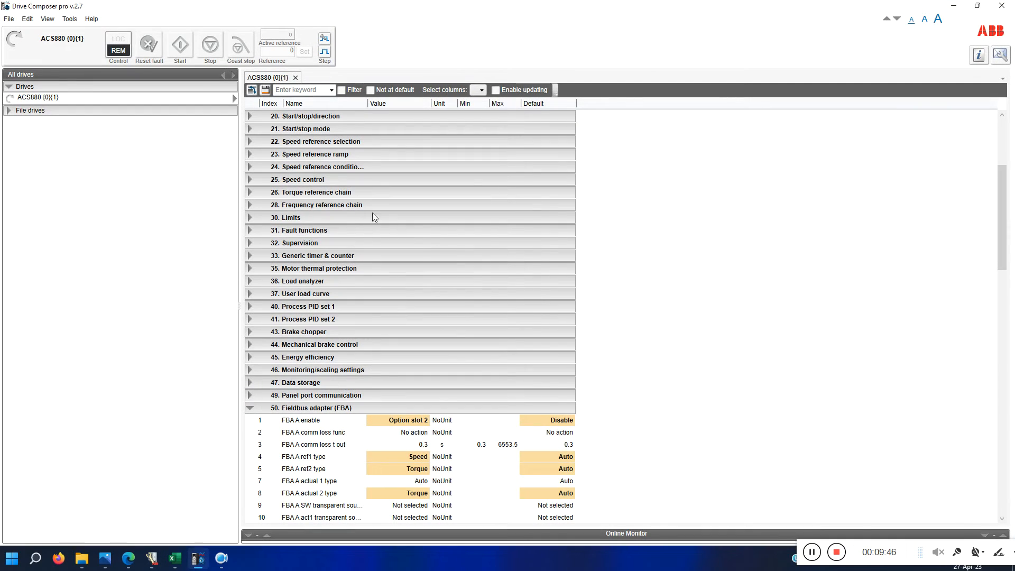
scroll(404, 450, "down", 3)
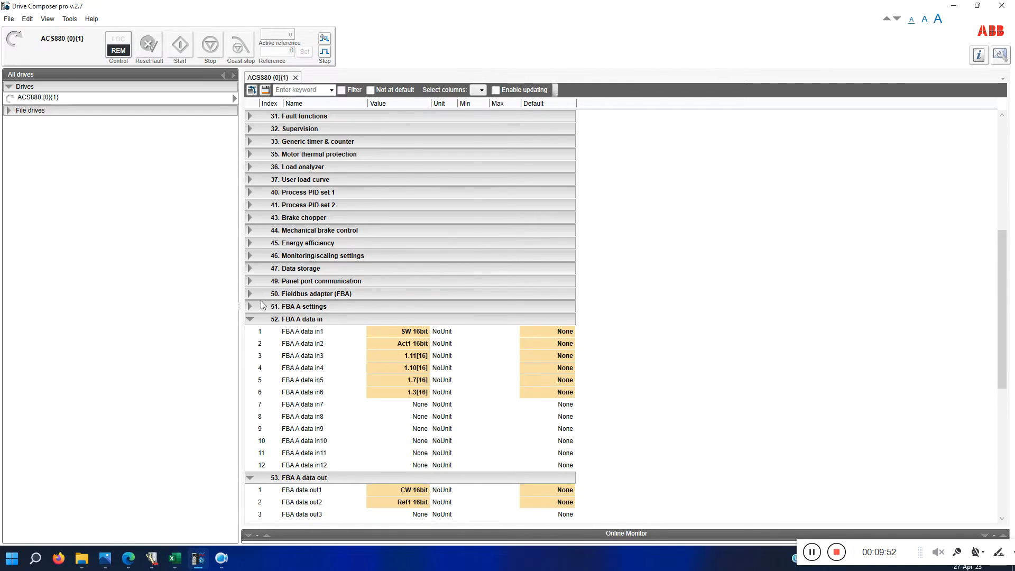
left_click(310, 312)
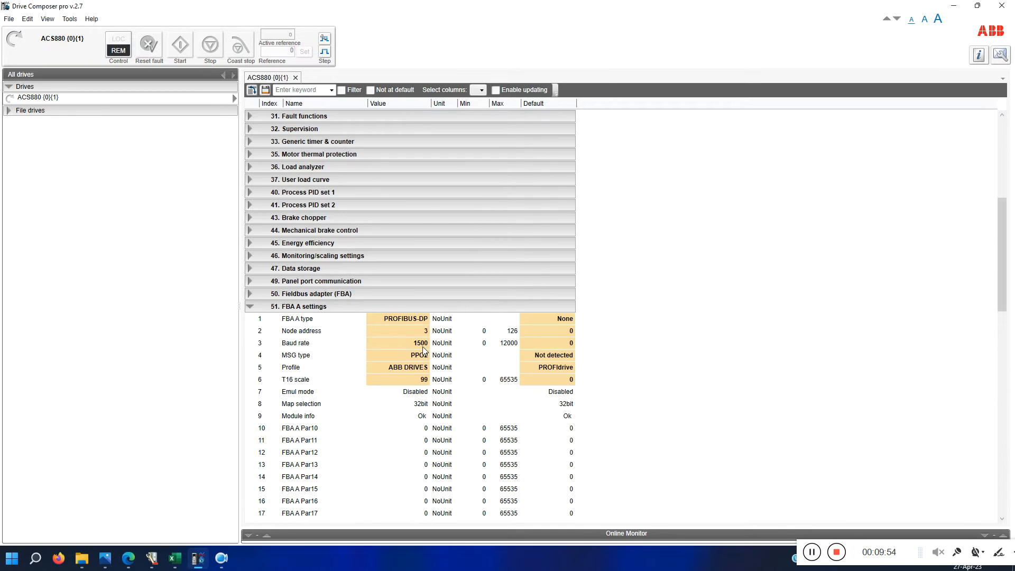
left_click(954, 5)
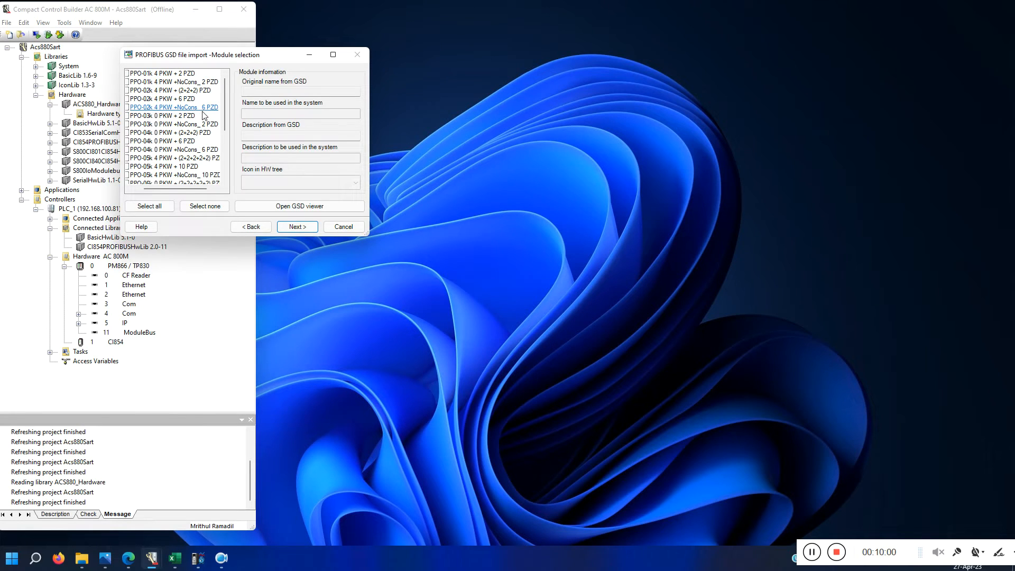
Include the PPO-02k 4 PKW + 6 PZD module in the GSD import and advance to the I/O settings.
left_click(178, 100)
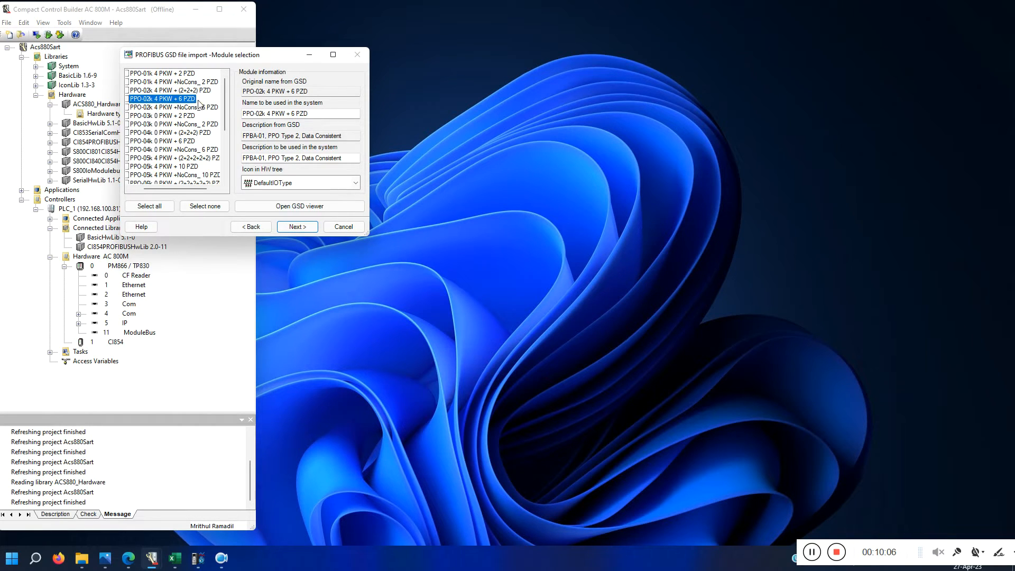
left_click(127, 99)
left_click(297, 228)
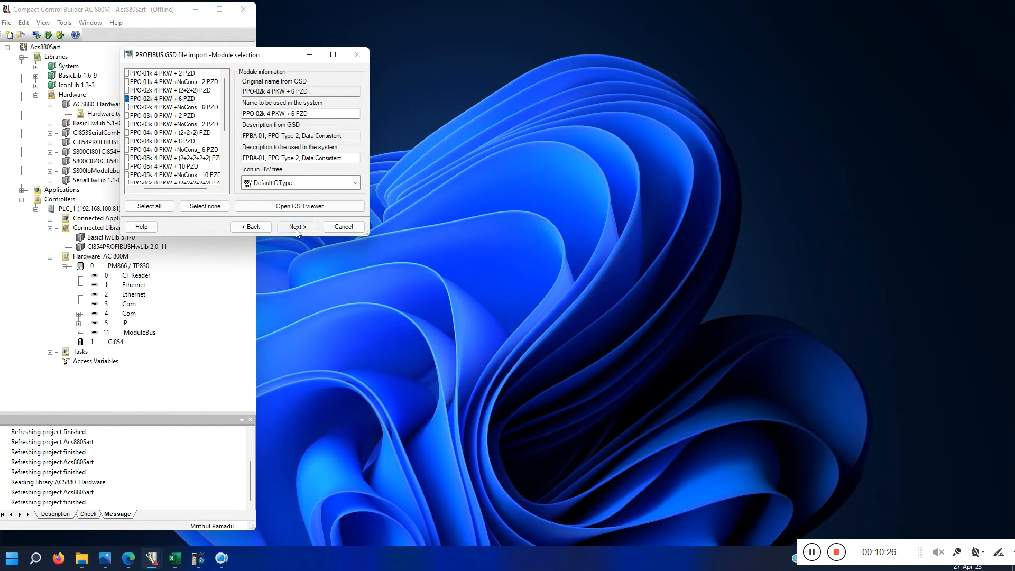
left_click(296, 220)
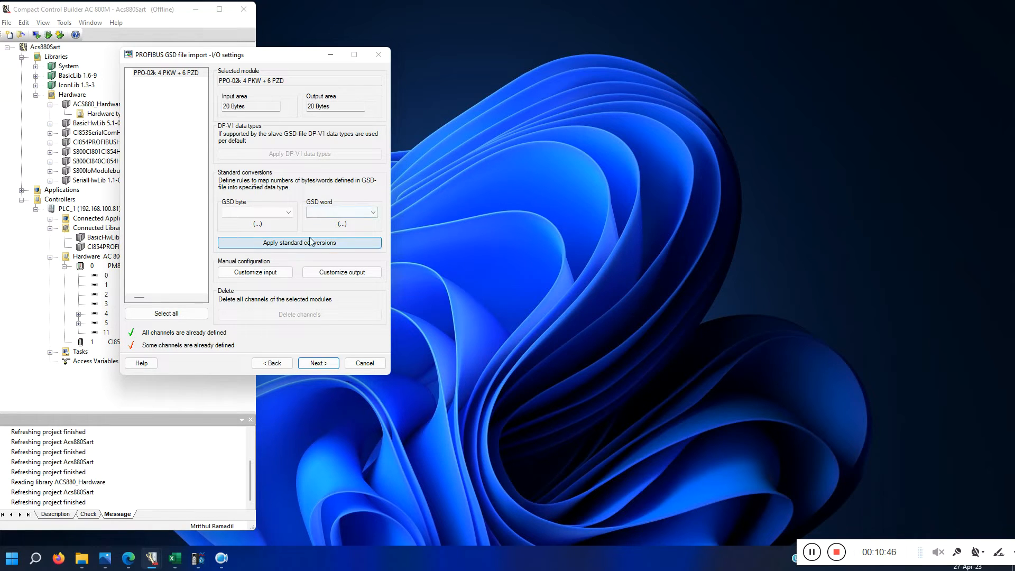
Apply standard conversions to the PPO-02k module, using 1 Byte to 1 DInt signed for bytes and 1 Word to 1 DInt signed for words.
left_click(290, 213)
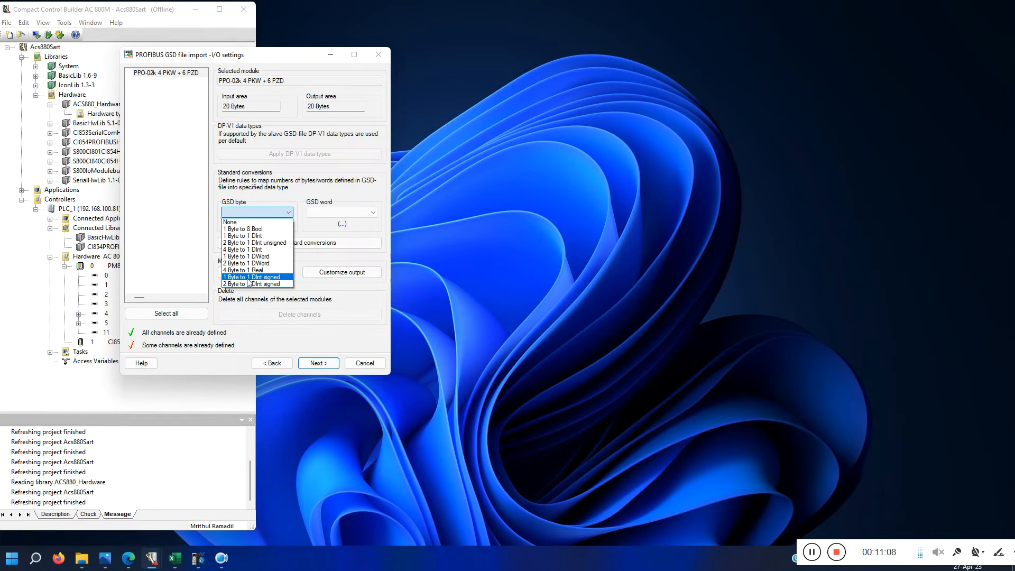
left_click(265, 277)
left_click(370, 212)
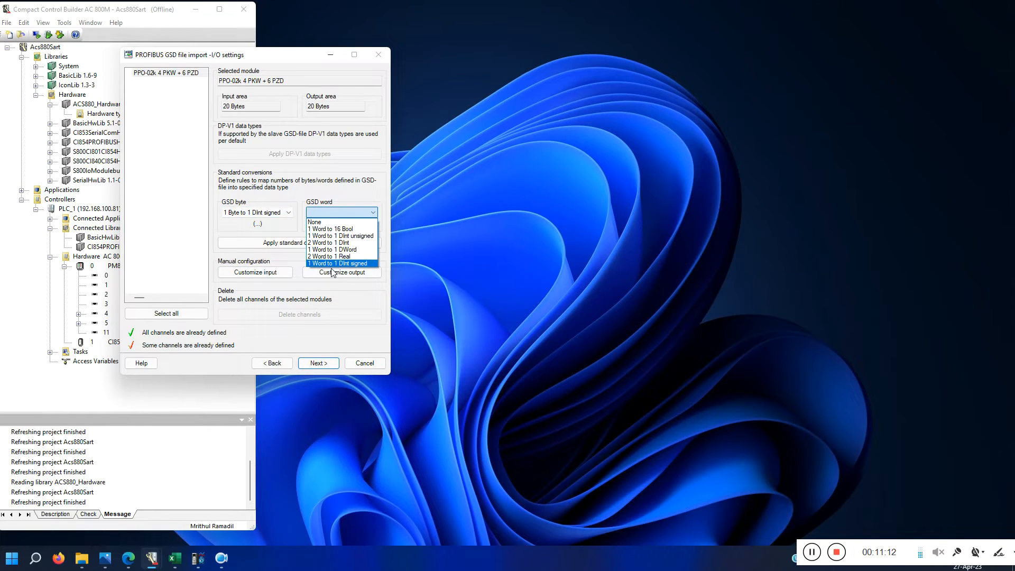
left_click(350, 264)
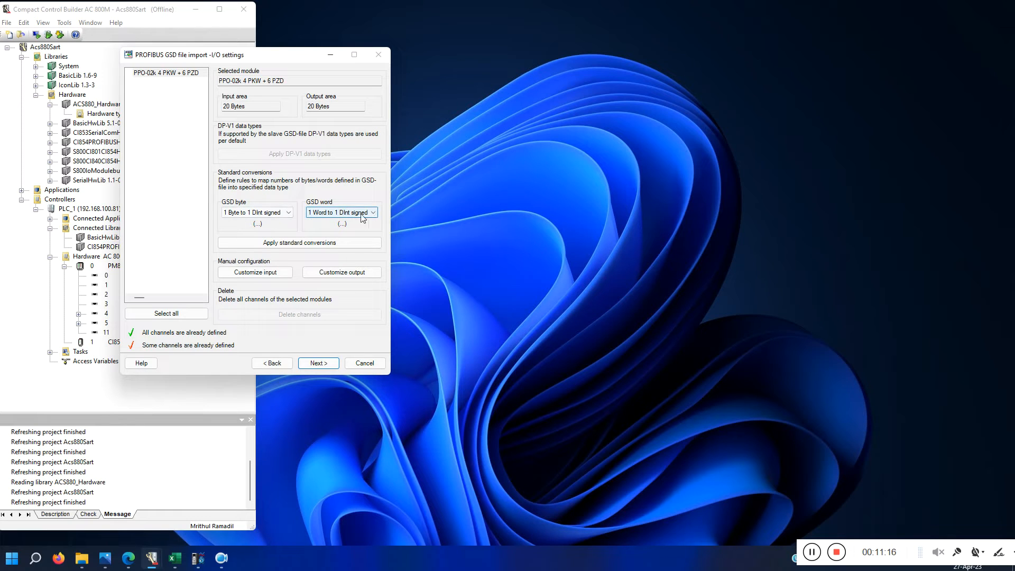
left_click(274, 242)
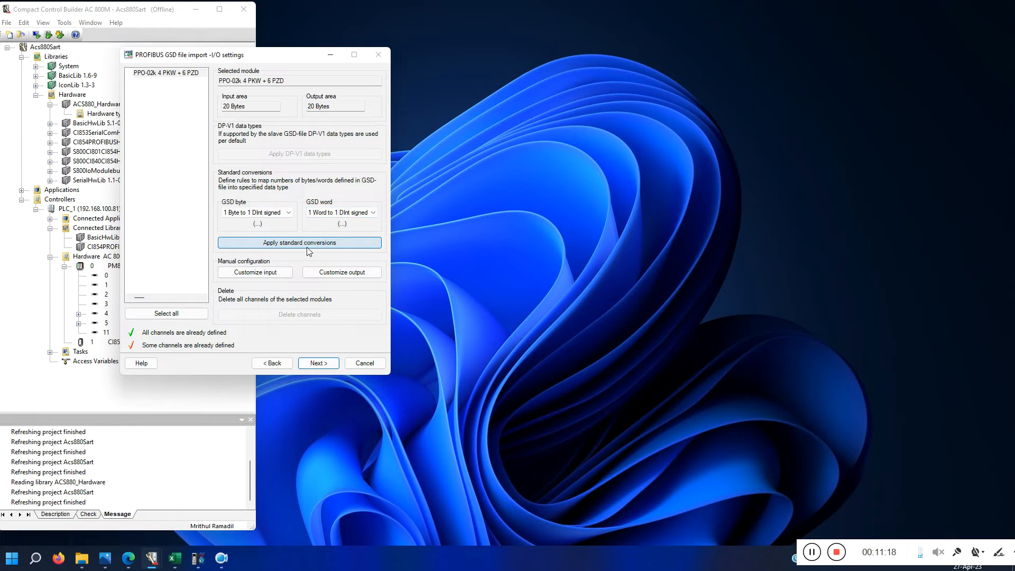
left_click(310, 245)
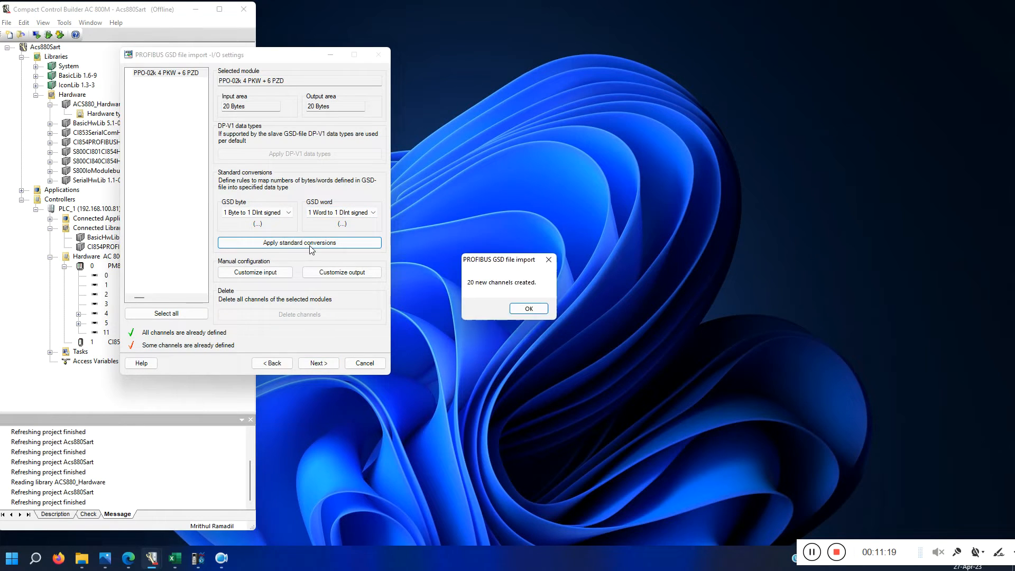
left_click(528, 309)
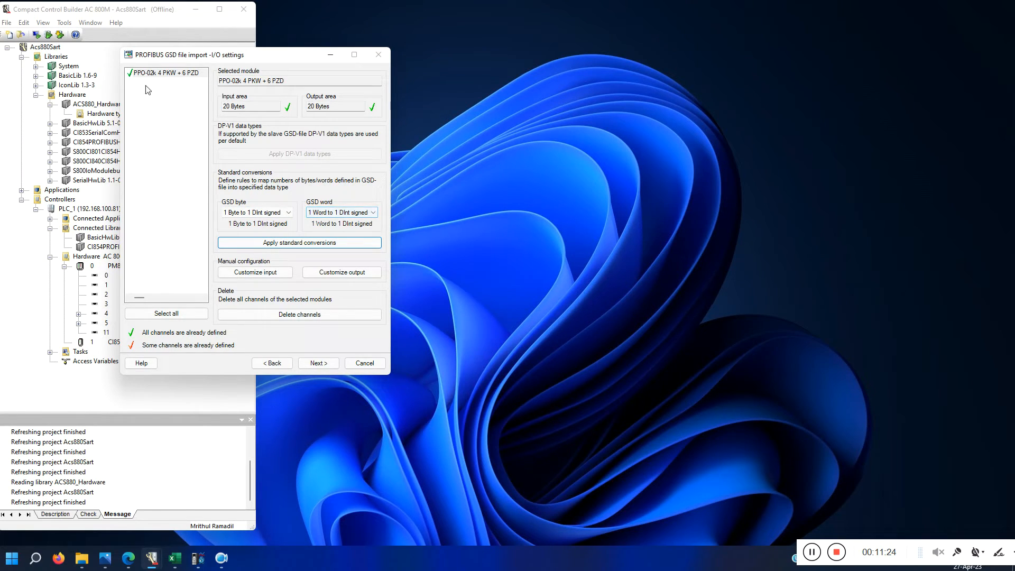
Complete the device import, keeping the default diagnostics settings and comment.
left_click(156, 74)
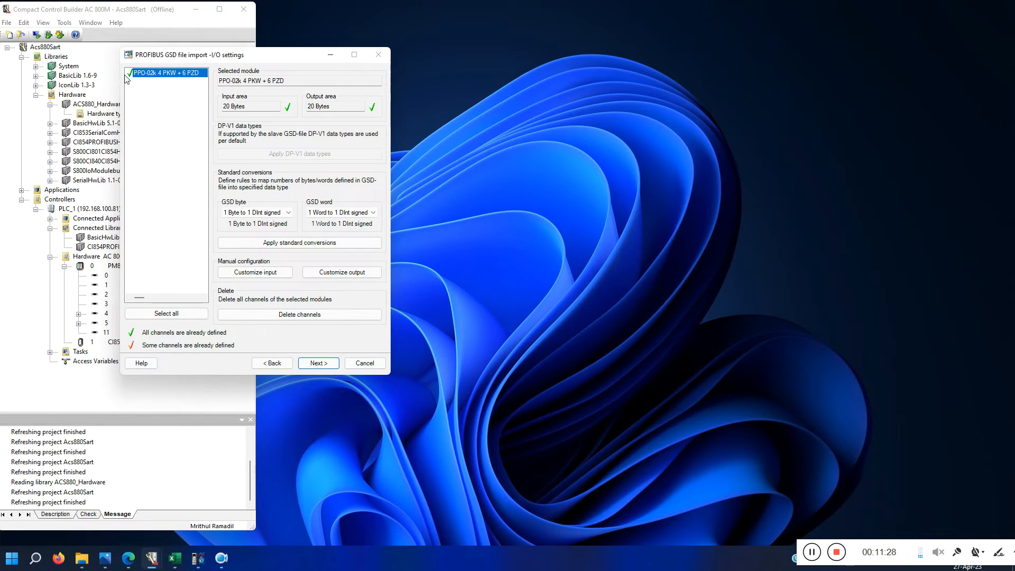
left_click(141, 88)
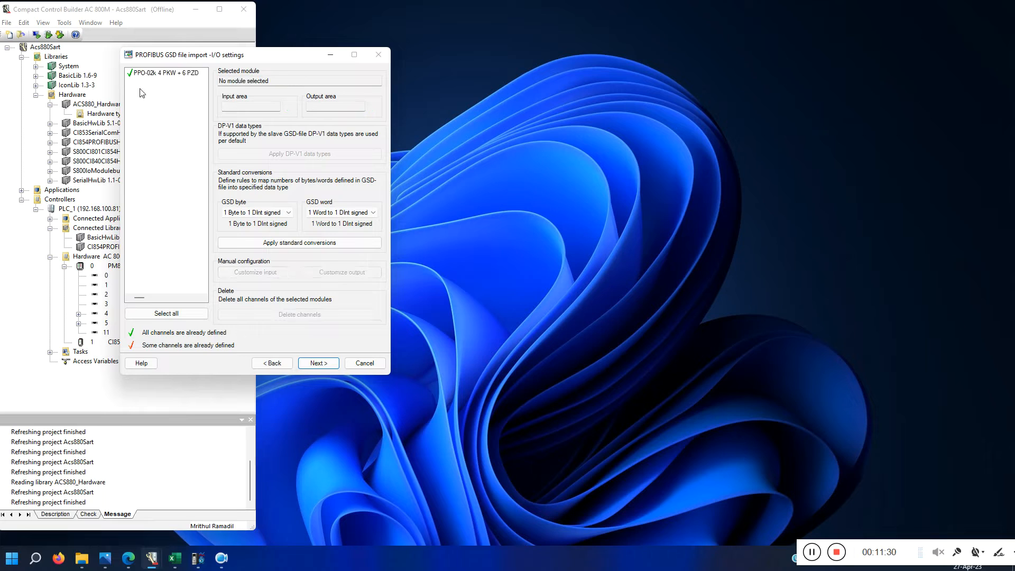
left_click(324, 362)
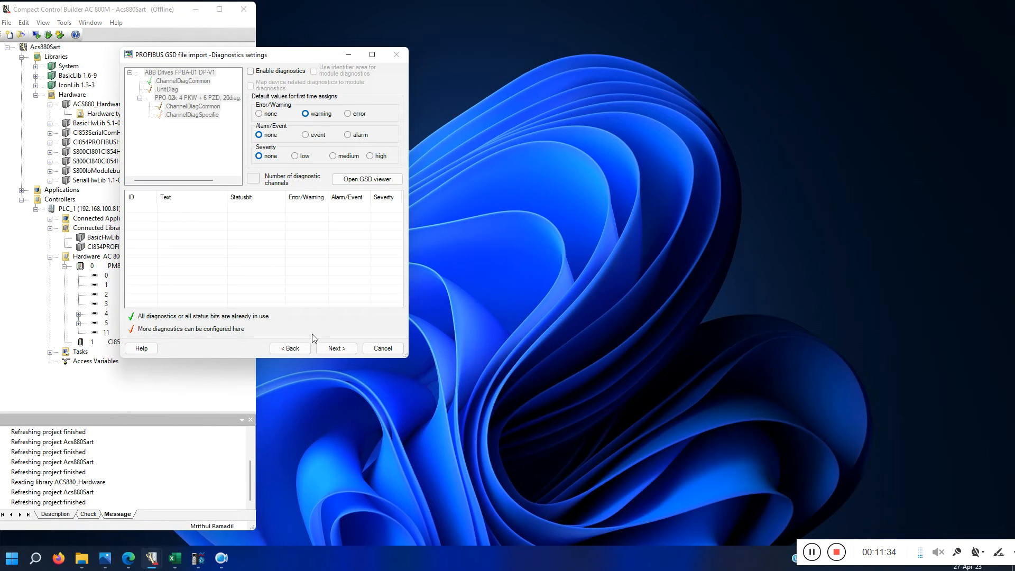
left_click(334, 347)
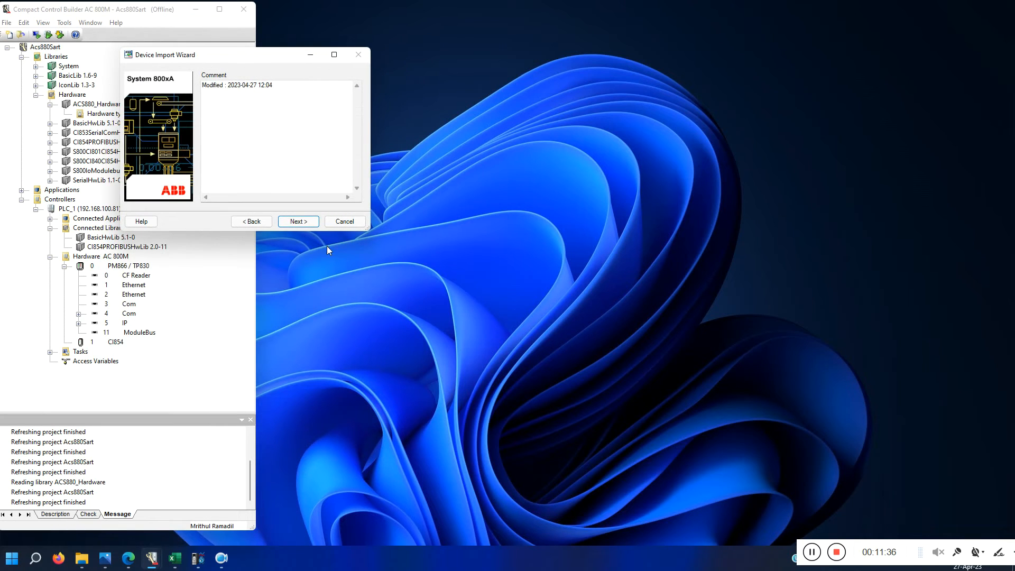
left_click(298, 226)
left_click(300, 223)
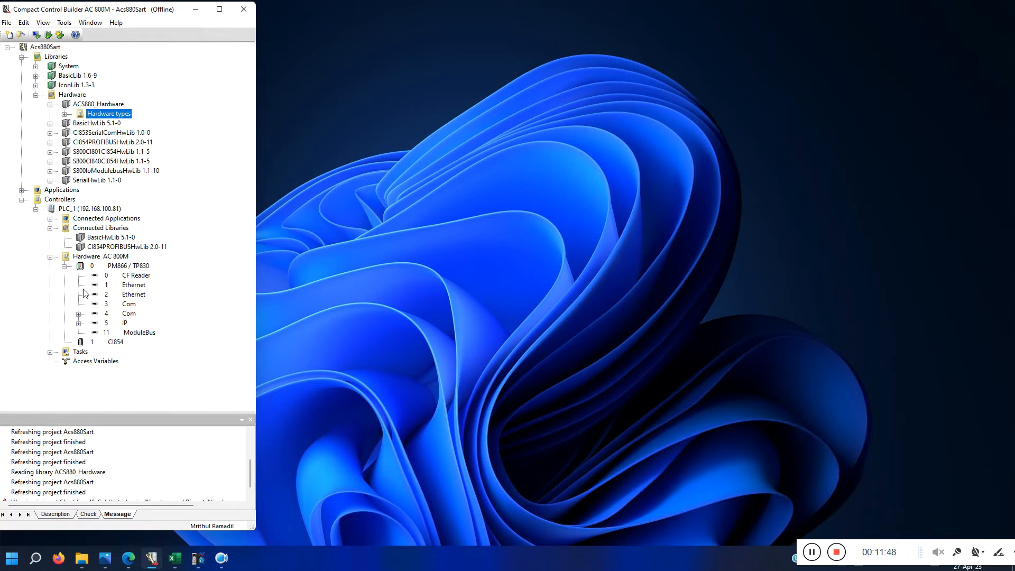
Connect the ACS880_Hardware library to PLC_1 and start inserting an ABB Drives FPBA-01 DP-V1 unit under CI854.
mouse_move(102, 232)
left_mouse_down()
mouse_move(88, 108)
mouse_move(98, 109)
mouse_move(89, 116)
mouse_move(103, 232)
left_mouse_up()
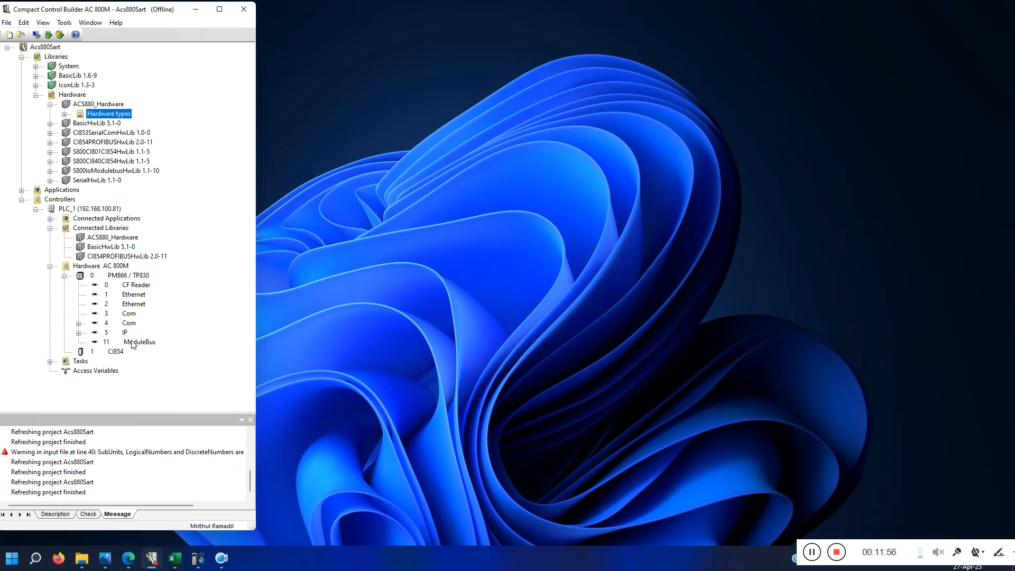
left_click(116, 352)
right_click(115, 353)
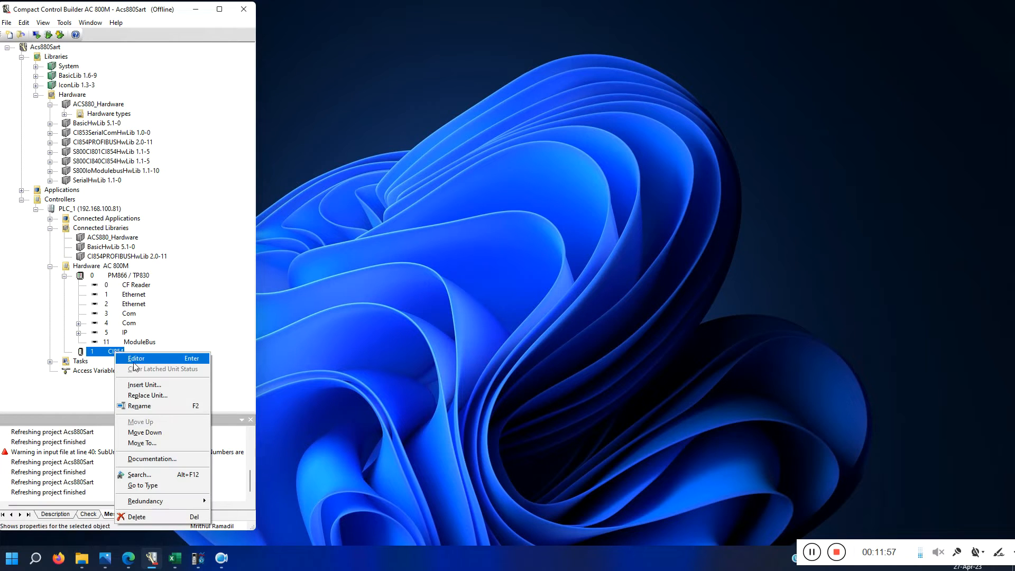
left_click(146, 386)
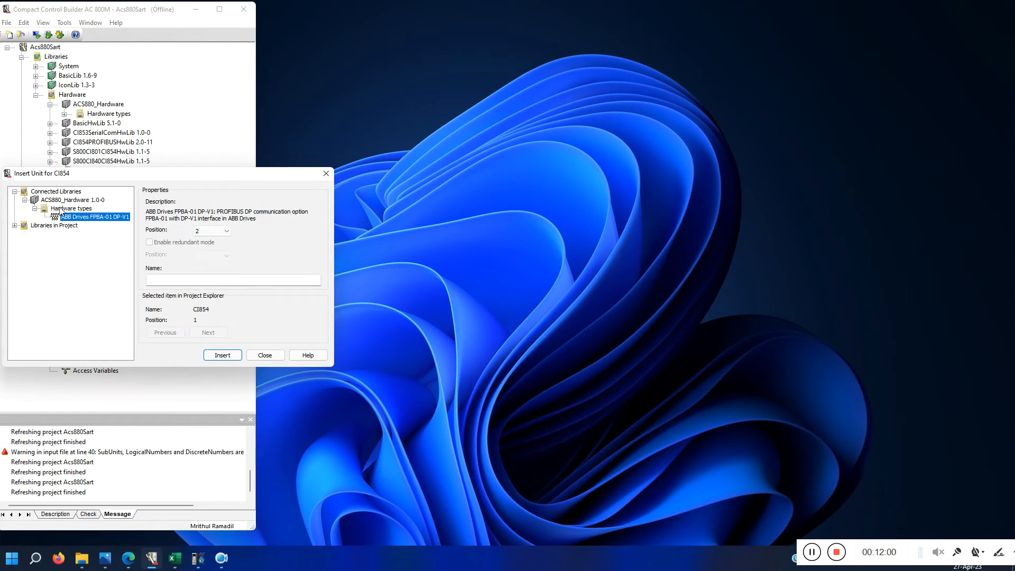
left_click(61, 202)
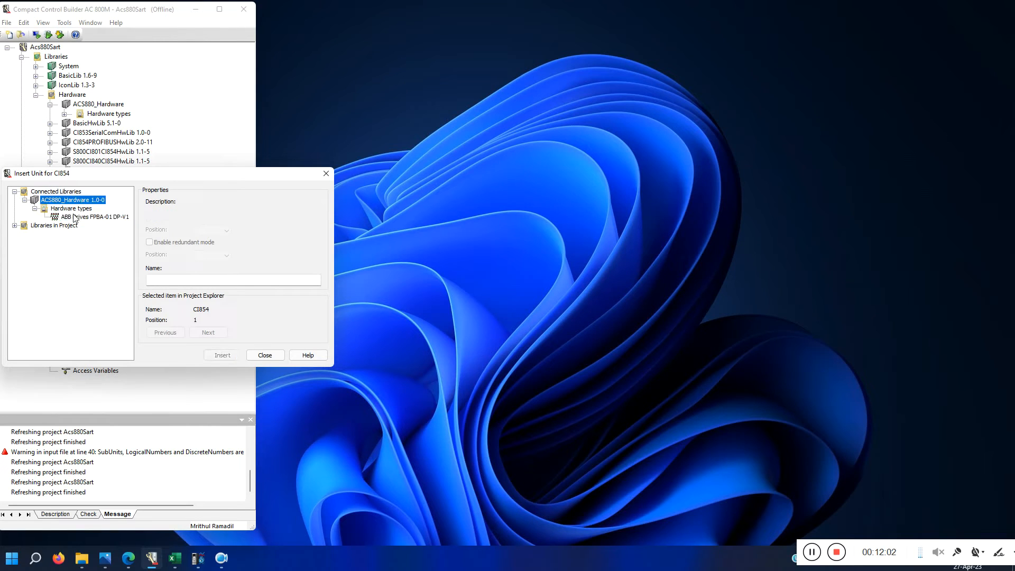
left_click(75, 218)
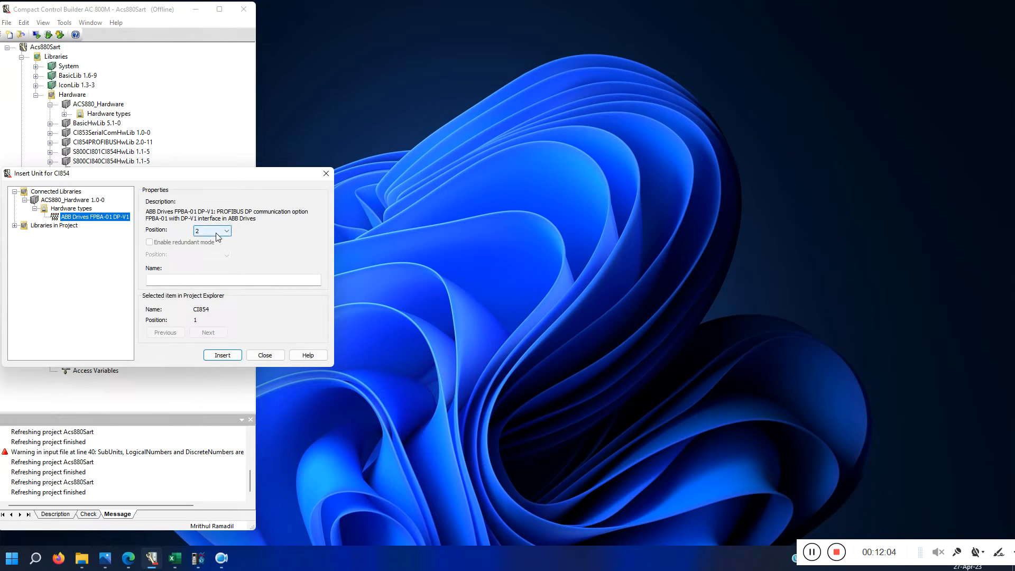
Check the drive's node address in Drive Composer pro and insert the FPBA-01 unit under CI854 at position 3.
key("alt+Tab")
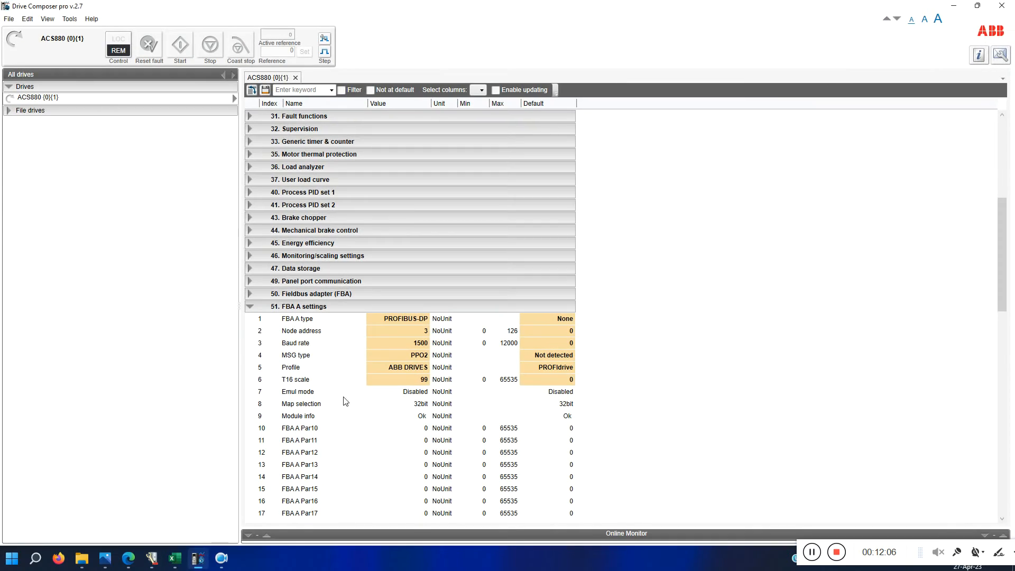
left_click(954, 5)
left_click(226, 232)
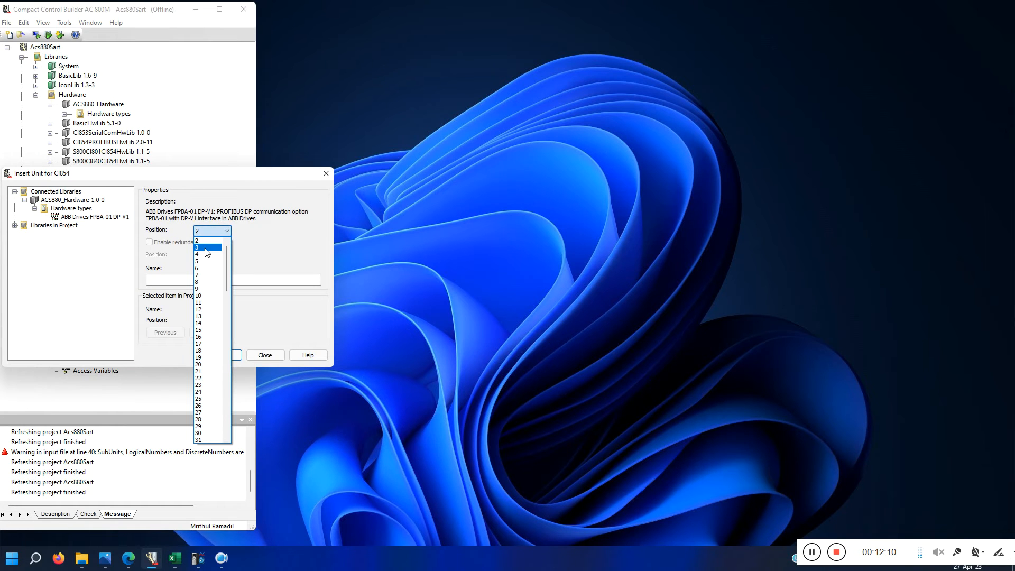
left_click(208, 250)
left_click(232, 359)
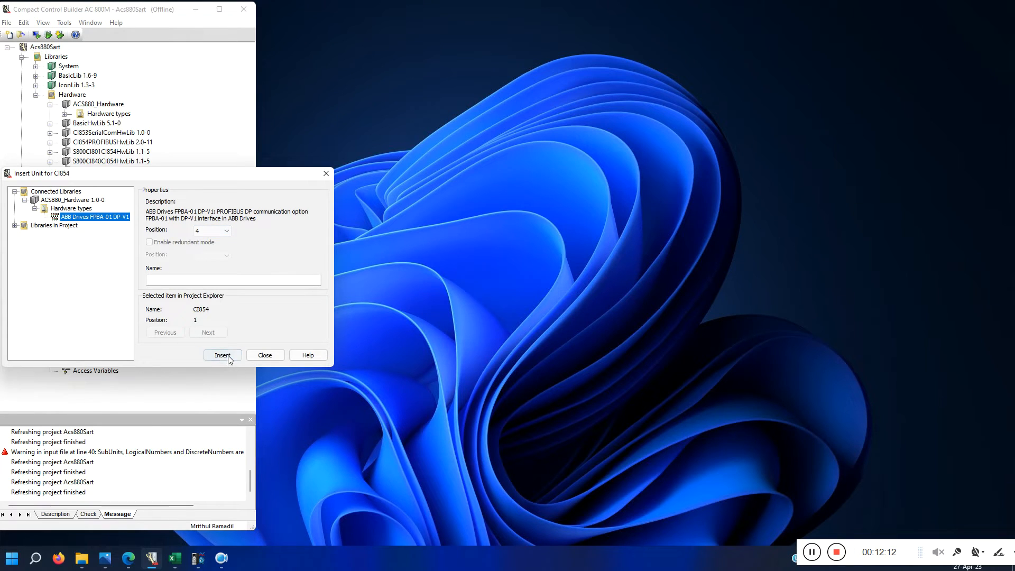
left_click(264, 355)
Insert the PPO-02k 4 PKW + 6 PZD module at position 1 under the ABB Drives FPBA-01 DP-V1 unit.
left_click(65, 353)
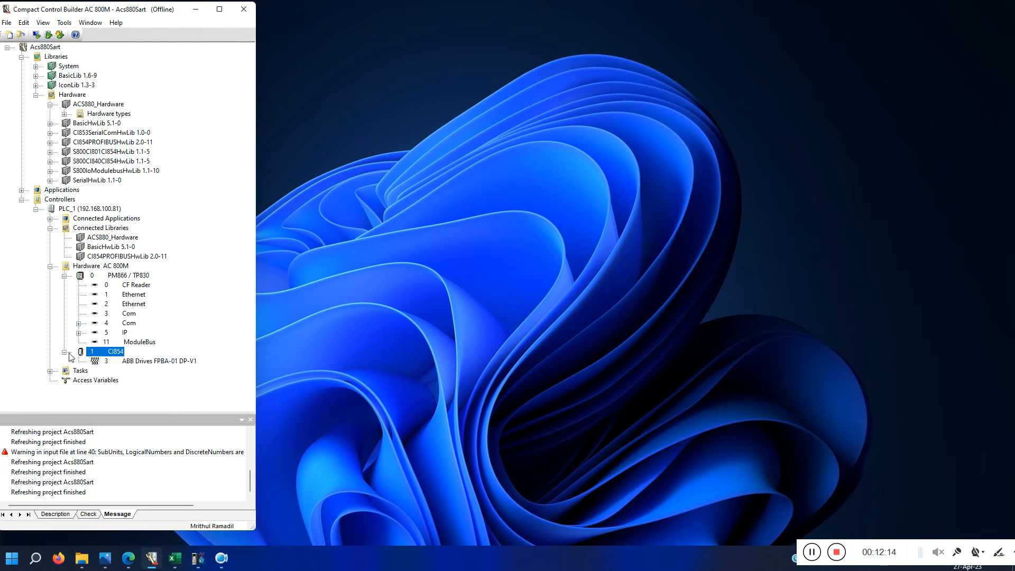
left_click(138, 363)
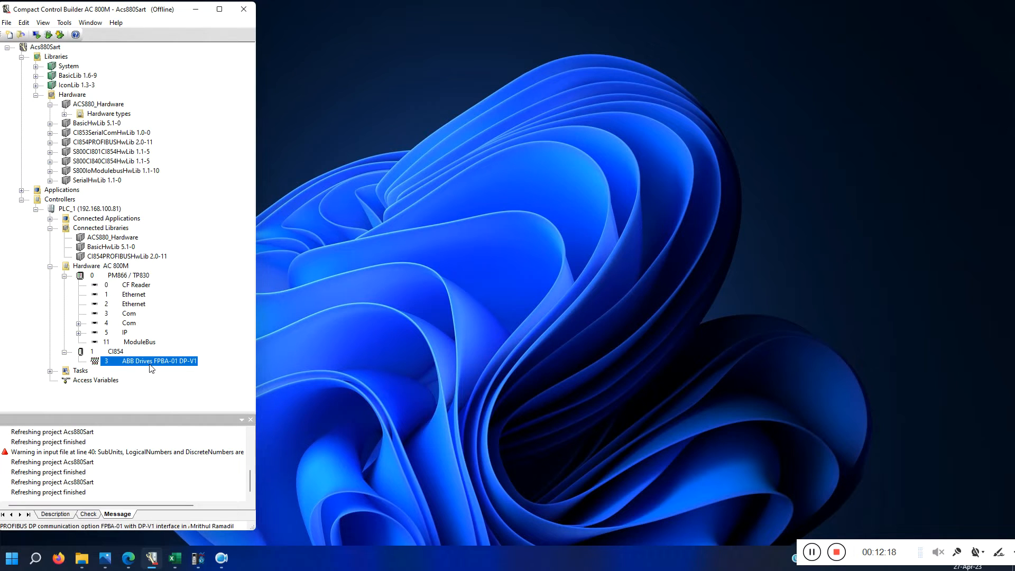
right_click(151, 364)
left_click(180, 404)
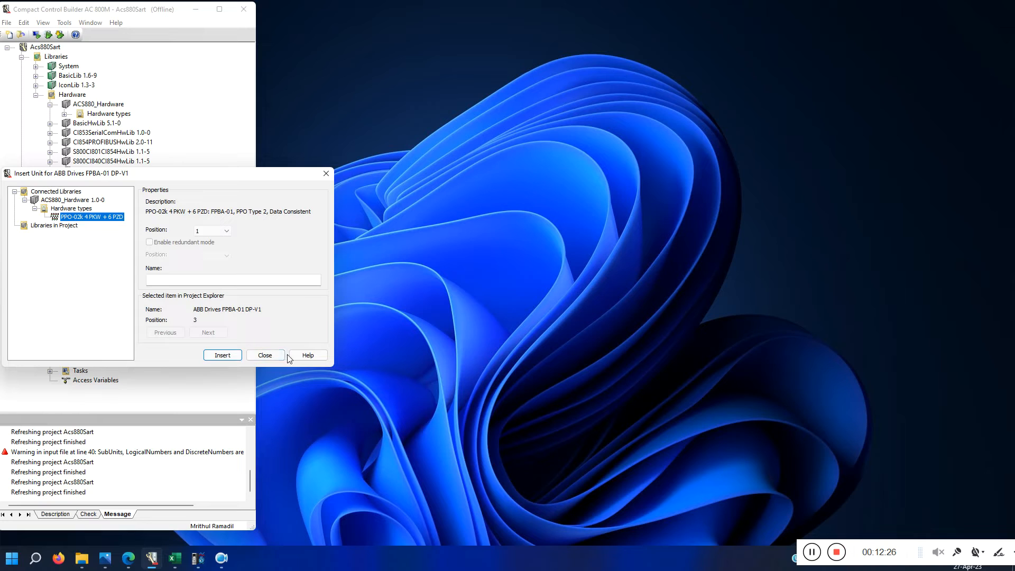
left_click(223, 355)
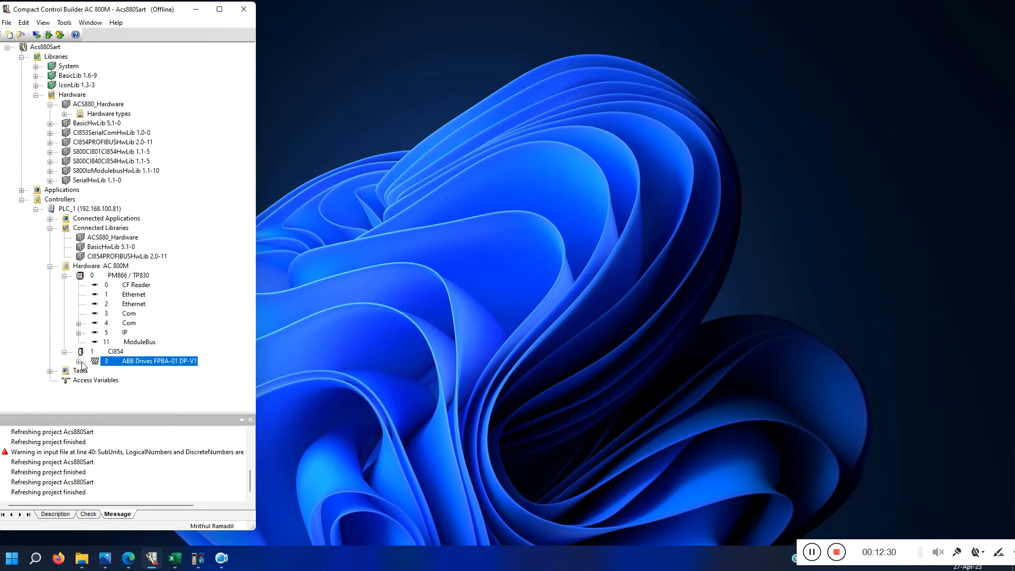
Open the PPO-02k module's hardware connections and examine the channel groups Input 1 to 4 and Input 5 to 10.
double_click(113, 372)
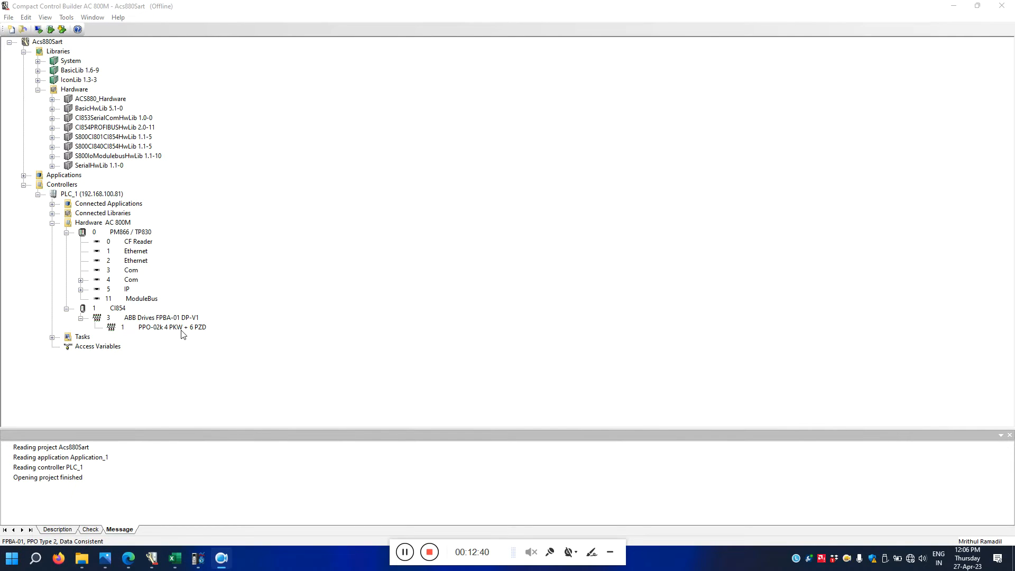
double_click(182, 328)
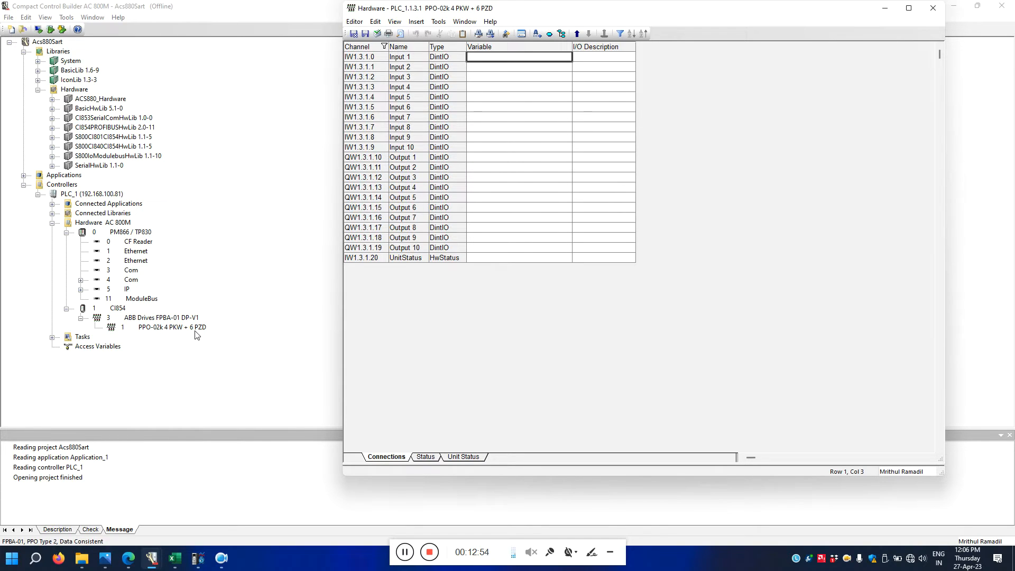
left_click_drag(410, 56, 411, 87)
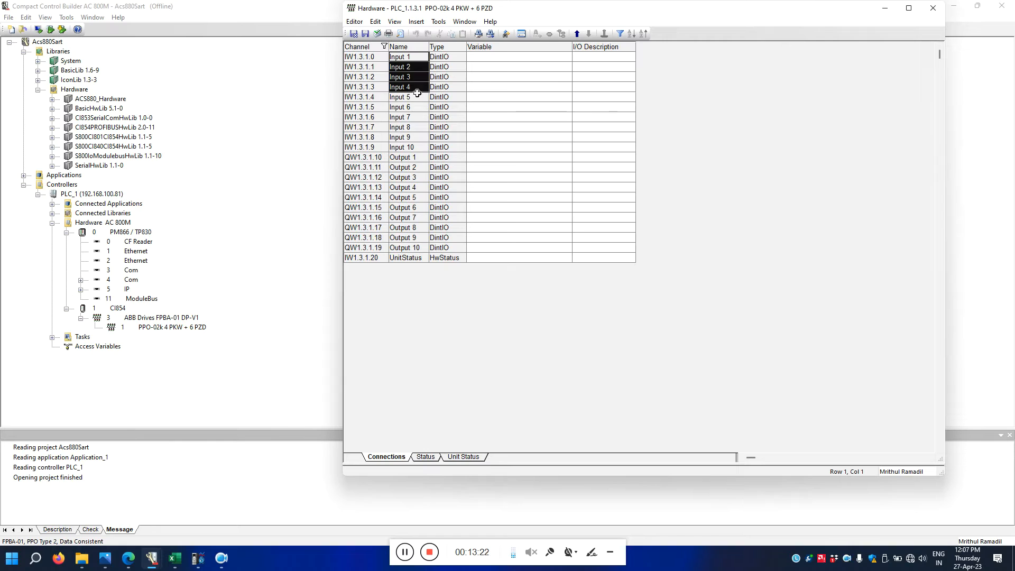
left_click_drag(416, 97, 417, 147)
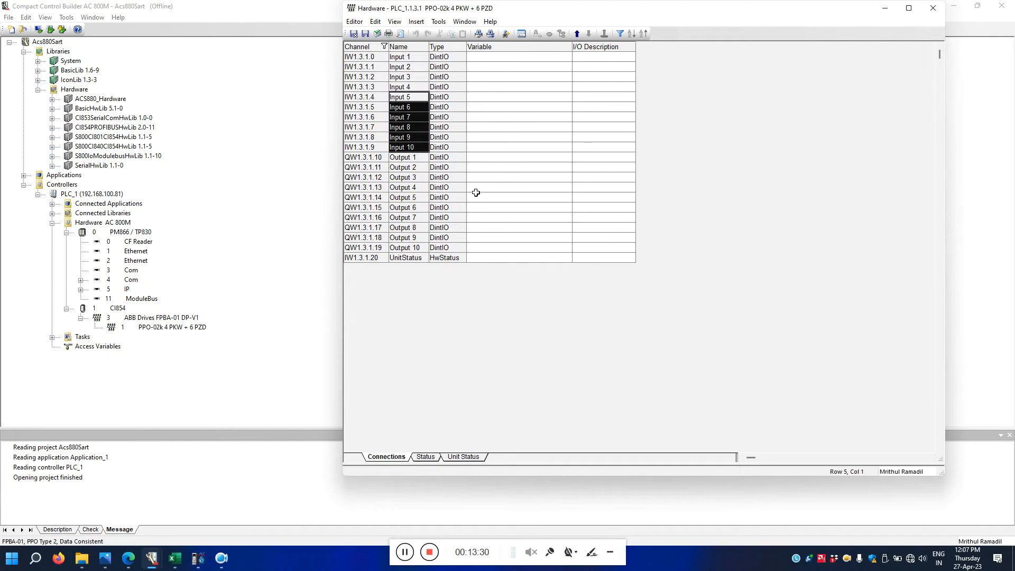
Close the PPO-02k module's hardware connections and rename Program2 in Application_1 as ACS880.
left_click_drag(478, 198, 487, 212)
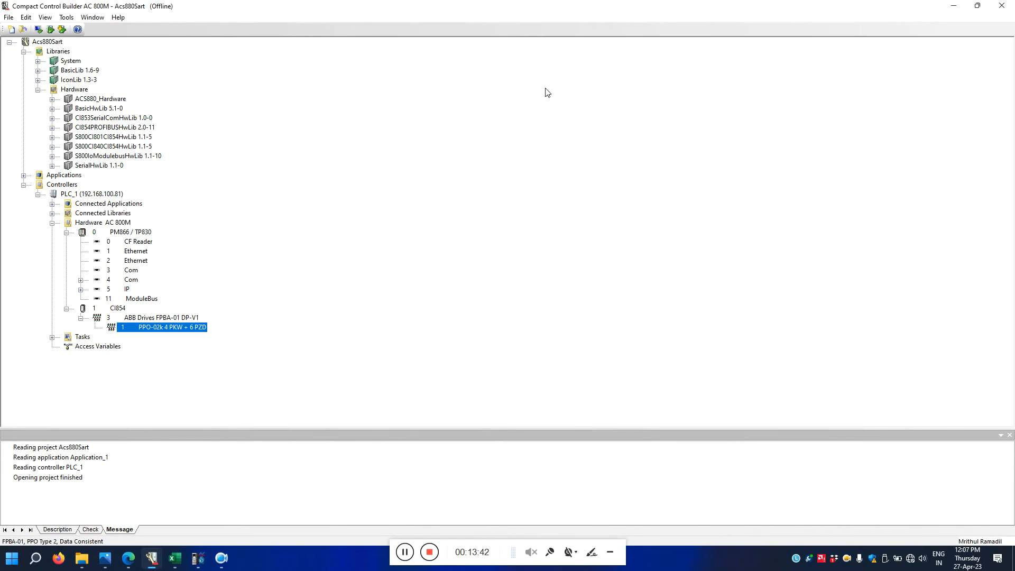
left_click(933, 8)
left_click(24, 175)
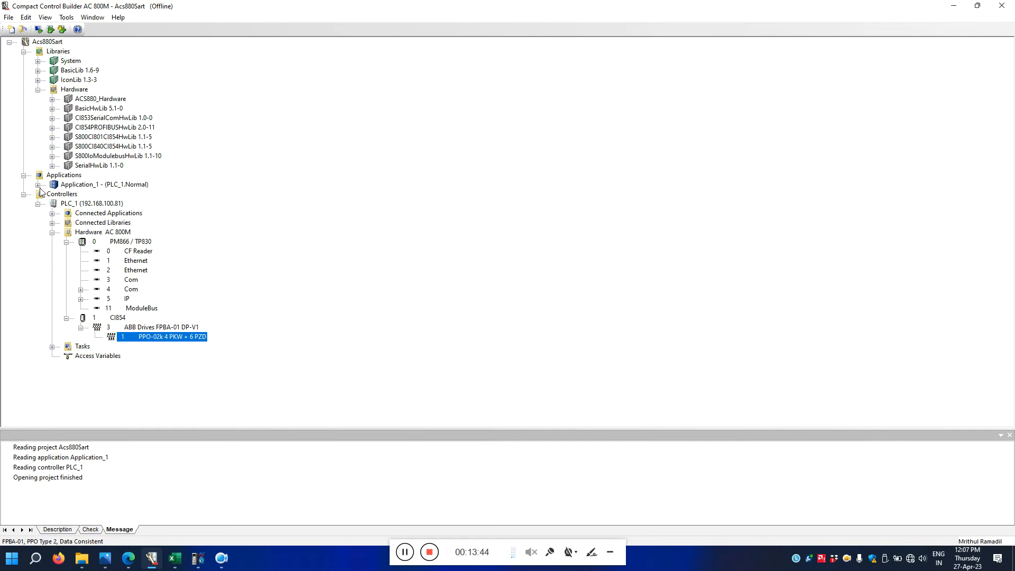
left_click(38, 184)
left_click(52, 204)
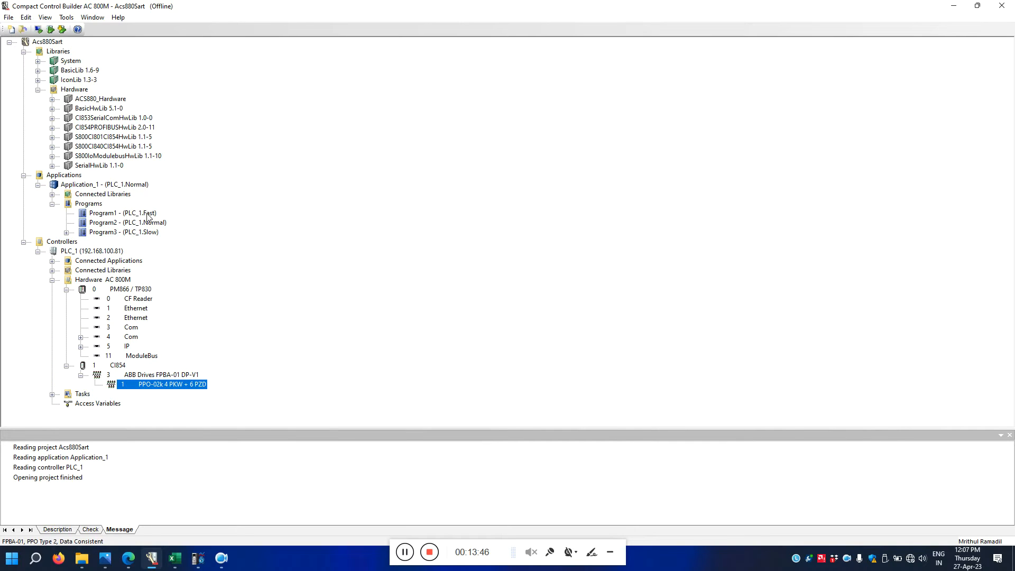
left_click(121, 223)
right_click(108, 226)
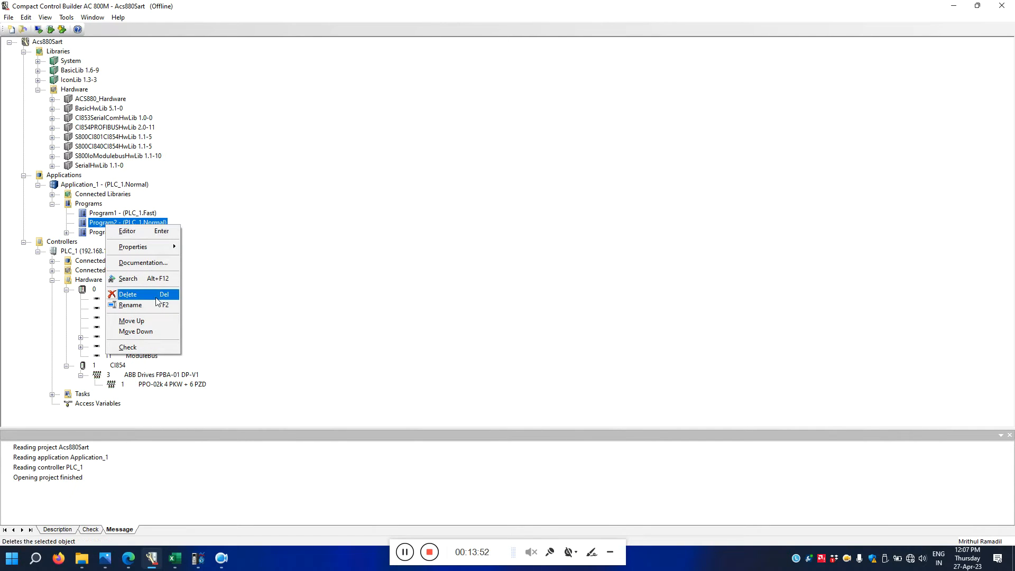
left_click(129, 306)
type("ACS880")
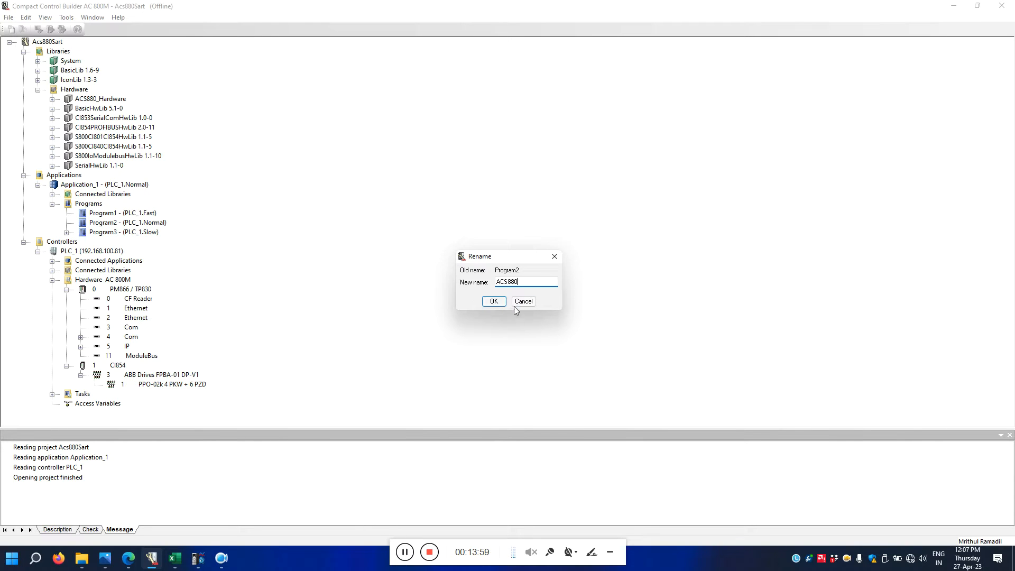
left_click(494, 301)
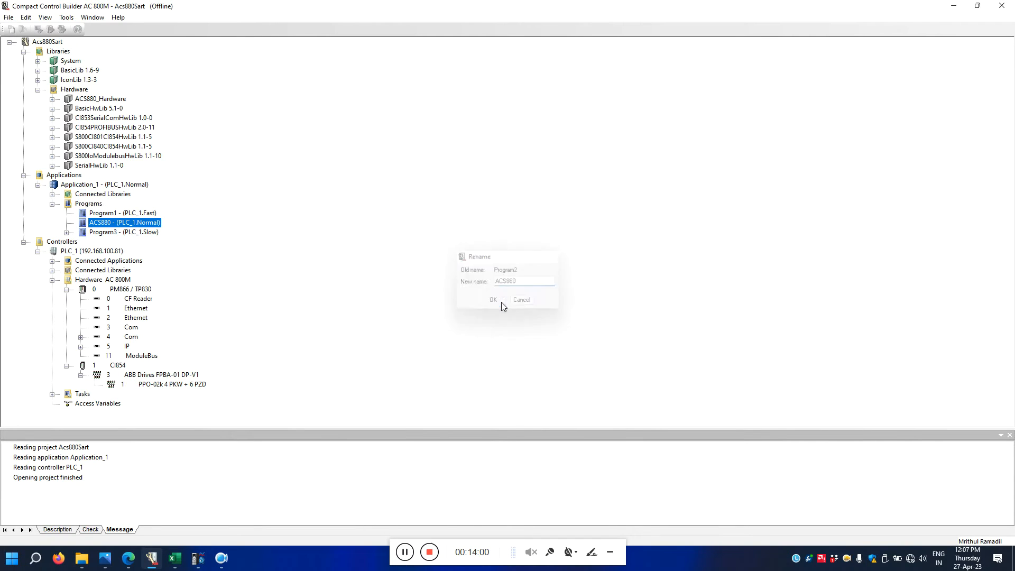
Open the ACS880 program and change its Code block's language to Function Block Diagram (FBD).
double_click(112, 226)
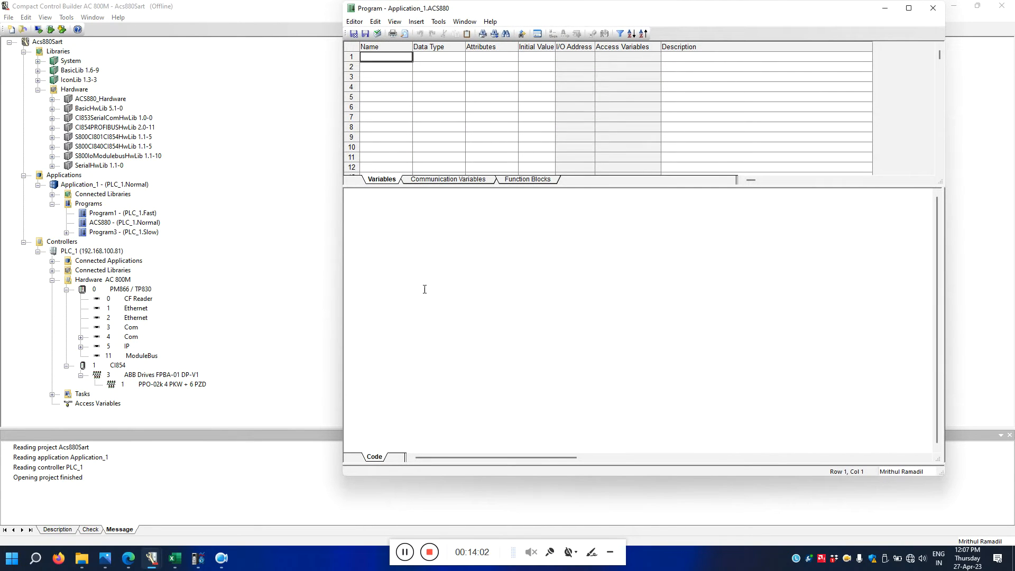
right_click(378, 459)
left_click(418, 483)
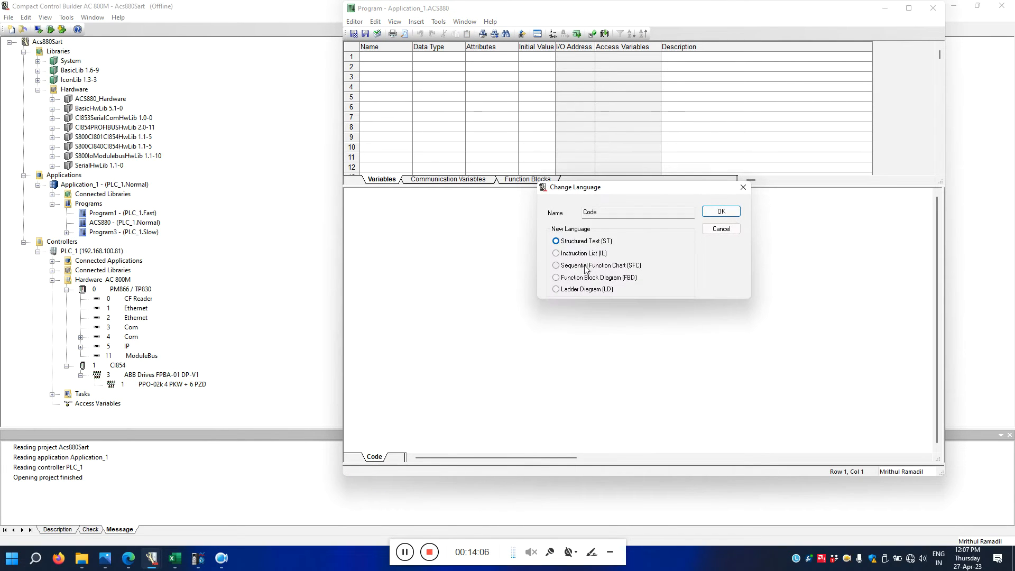
left_click(620, 278)
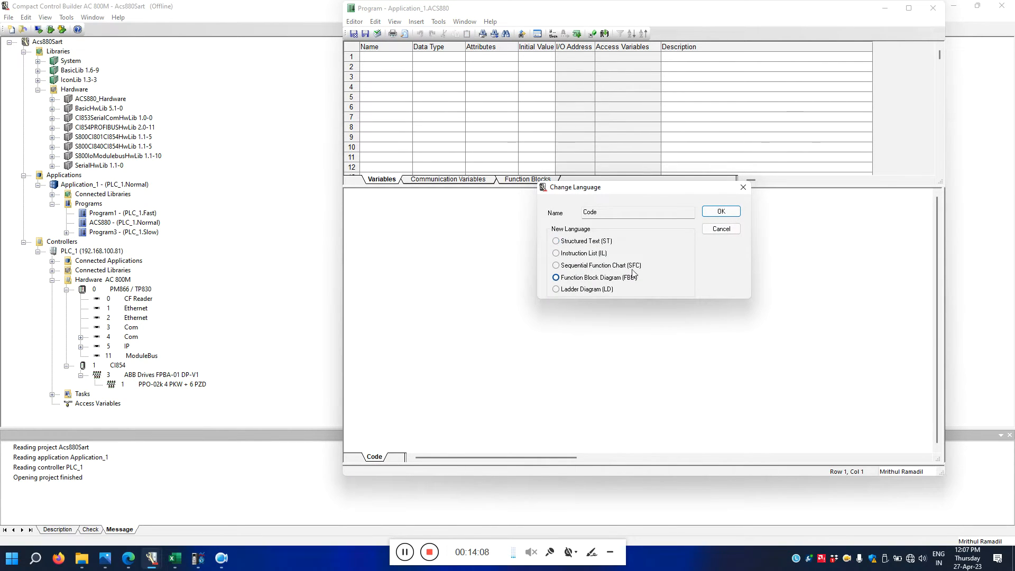
left_click(723, 212)
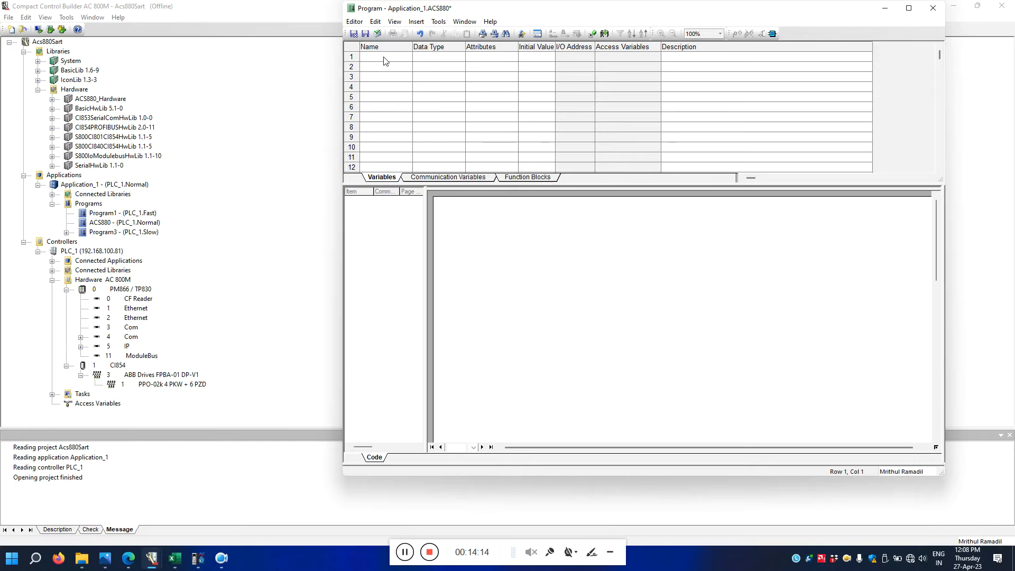
Switch to Drive Composer pro and check the assignments of FBA A data in1 to in3 in parameter group 52.
left_click(198, 558)
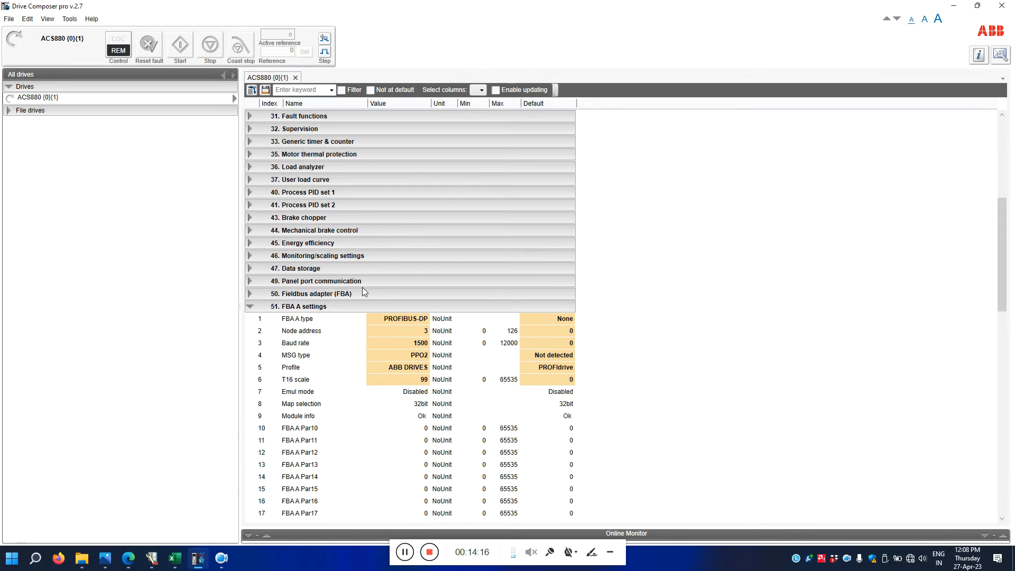
left_click(277, 308)
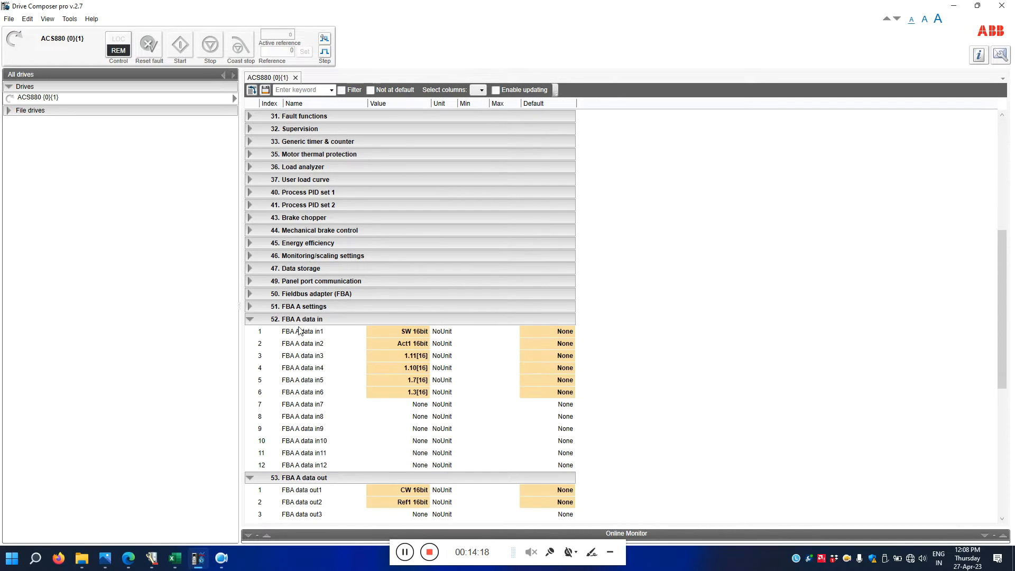
left_click(411, 333)
left_click(404, 342)
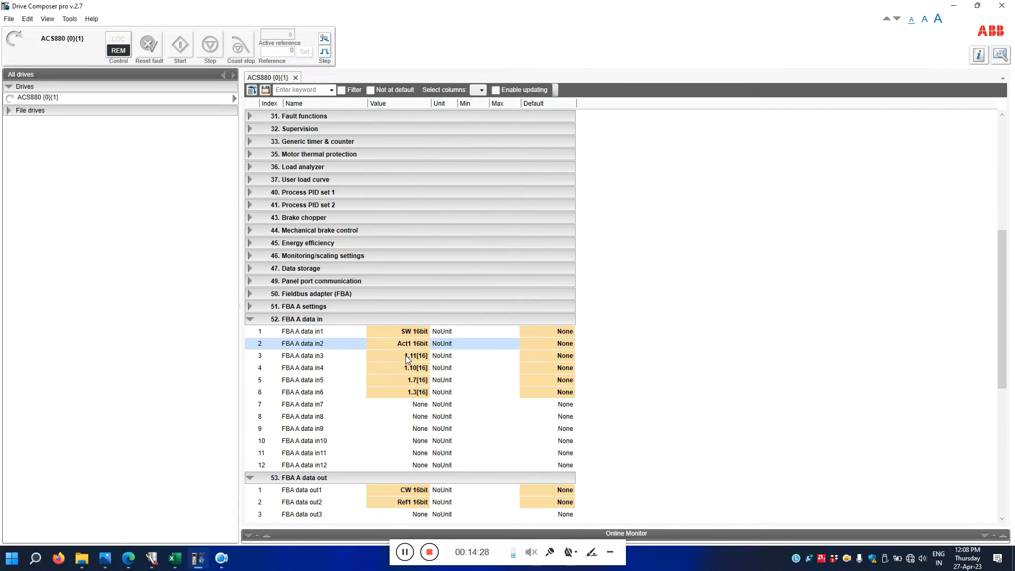
left_click(406, 356)
left_click(955, 6)
Declare the variables SW and SpeedFB in the ACS880 program, both with data type dint.
left_click(395, 58)
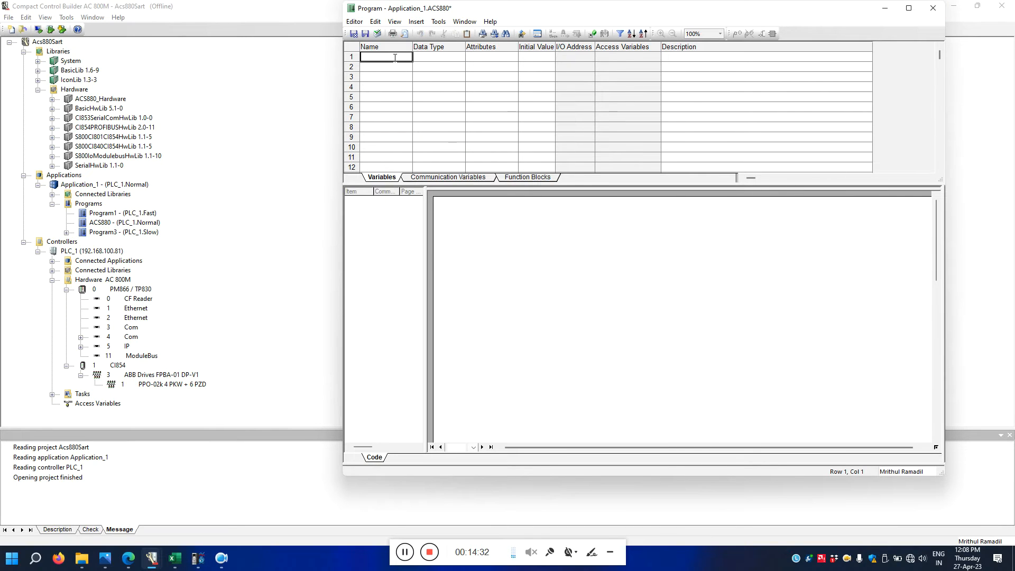
type("SW")
key("Tab")
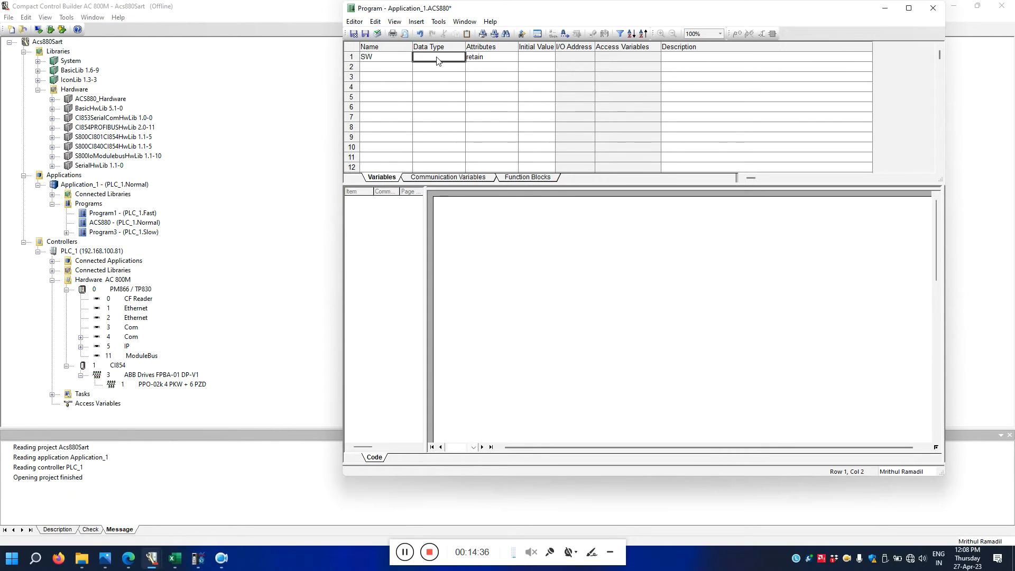
type("Dint")
left_click(392, 67)
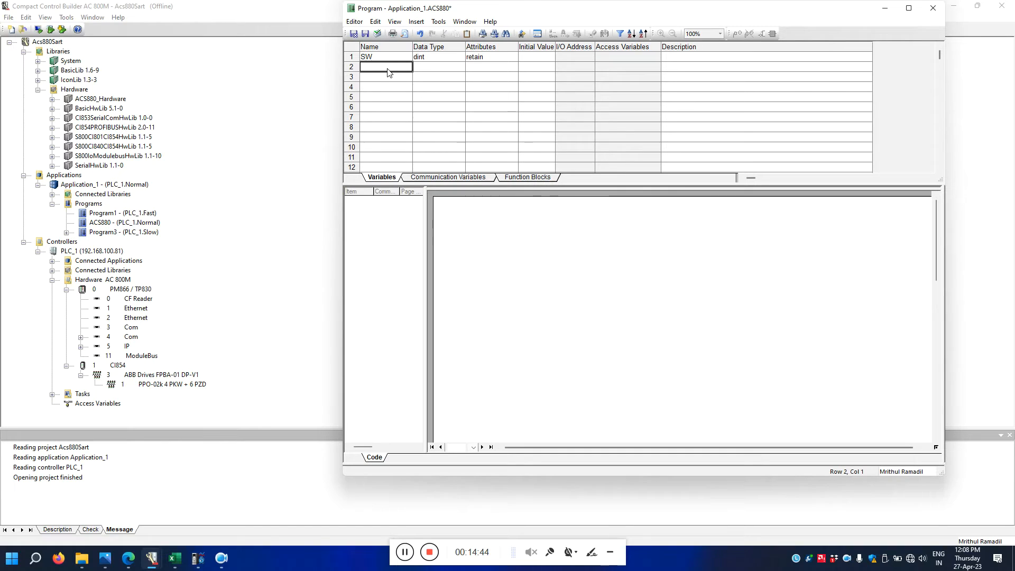
type("SpdB")
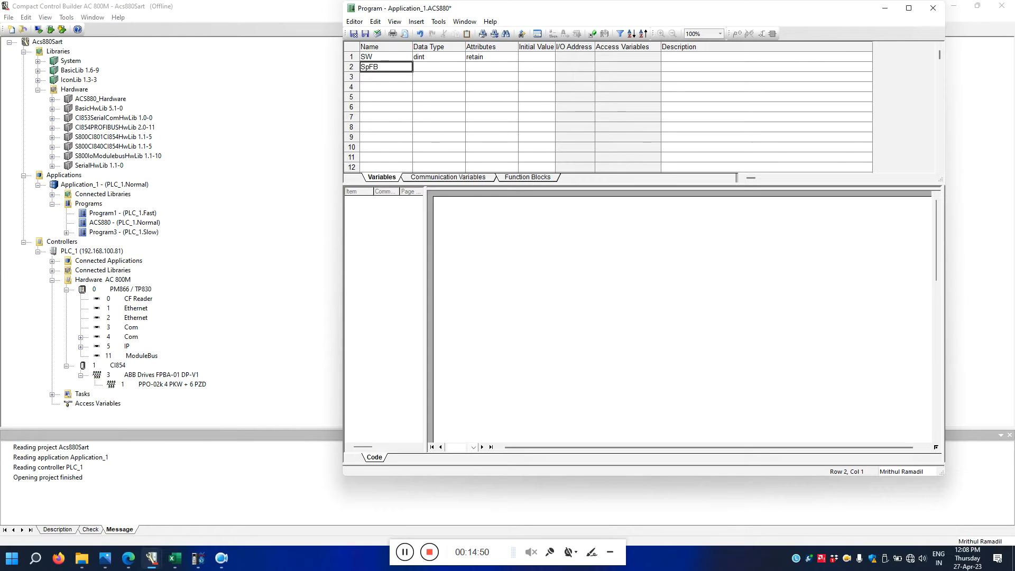
left_click(370, 66)
type("eed")
left_click(437, 67)
type("dint")
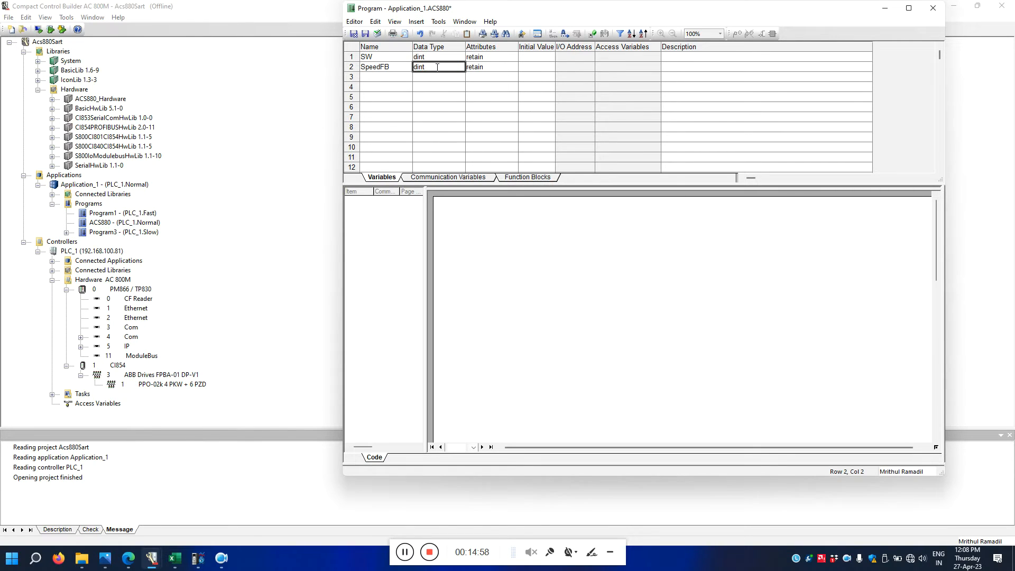
Add the variables DC_bus and CW to the ACS880 program, both with data type dint.
left_click(382, 77)
type("D")
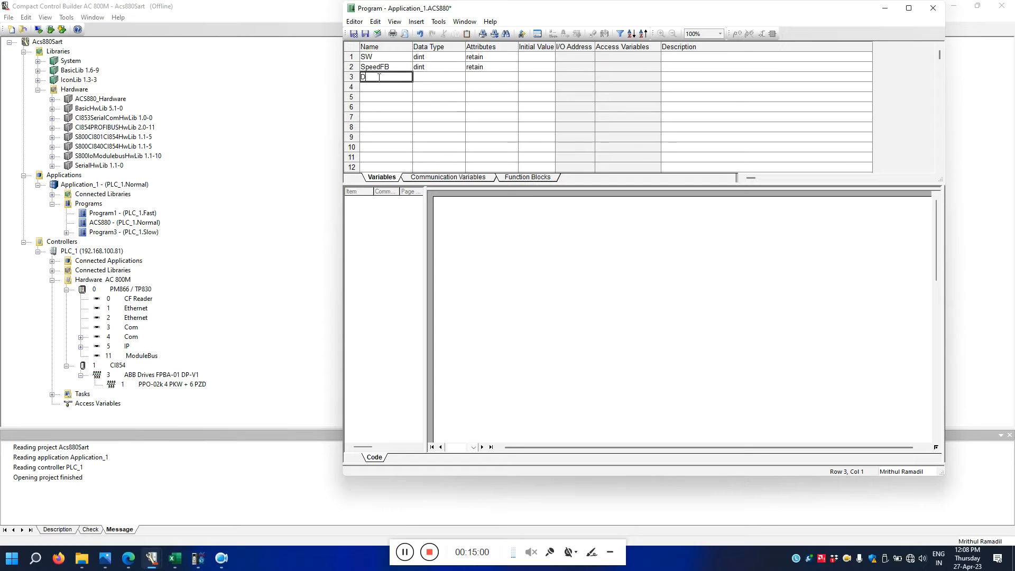
type("C_bus")
left_click(430, 79)
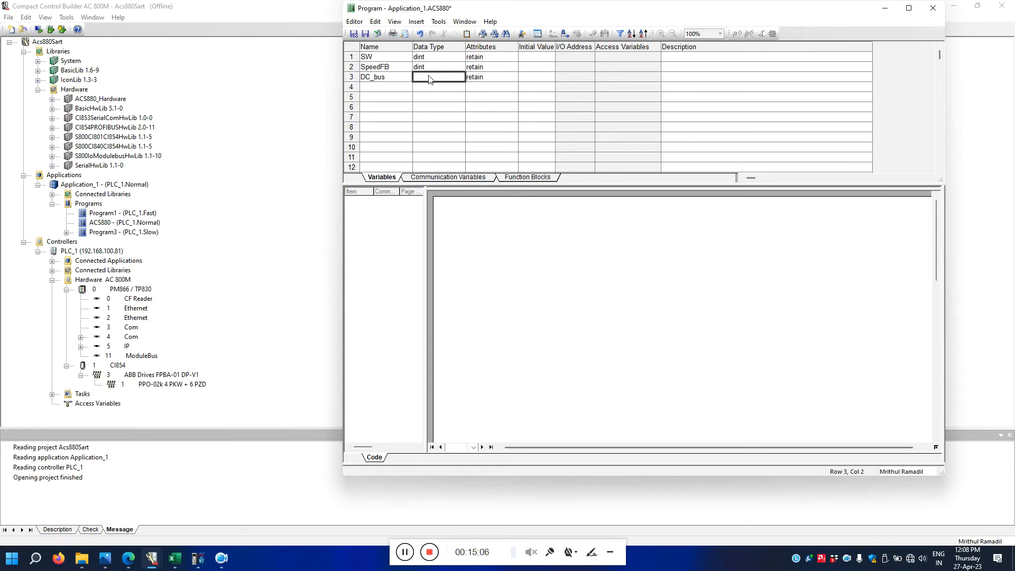
type("dint")
left_click(390, 107)
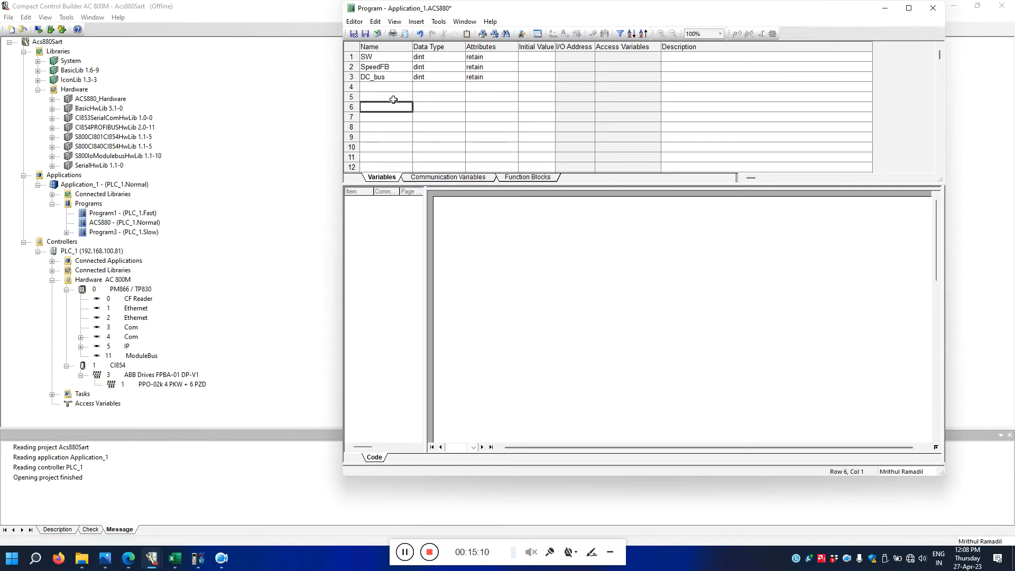
left_click(384, 88)
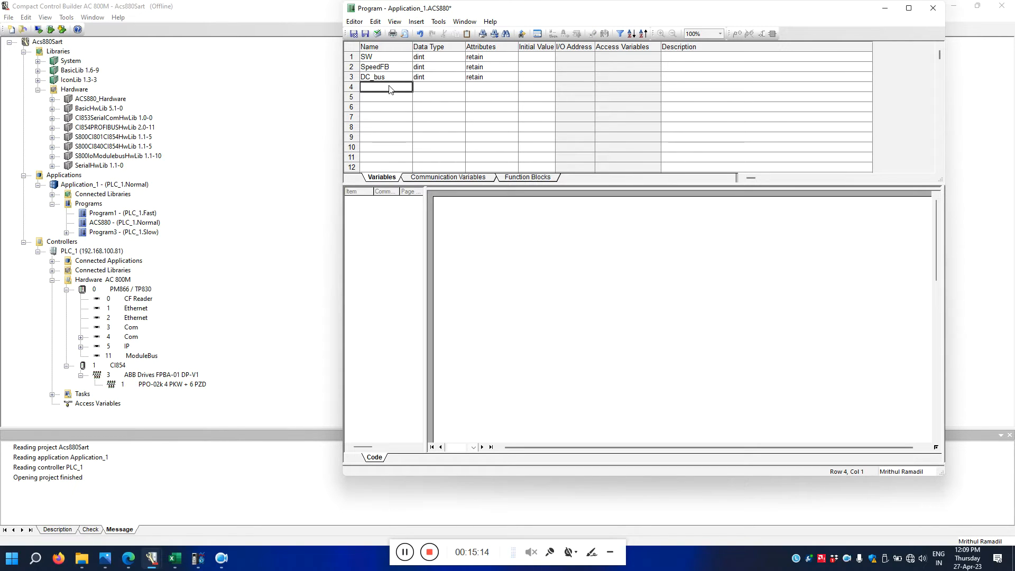
type("CW")
left_click(436, 90)
type("dint")
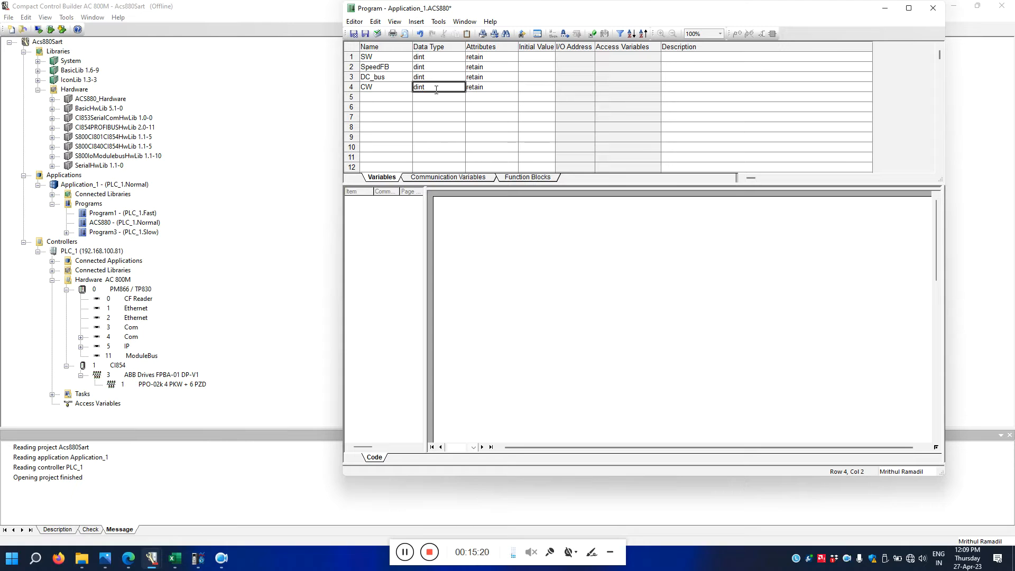
Add the variable SpeedReff with data type dint to the ACS880 program, and save and close the program editor.
left_click(382, 100)
type("Spr")
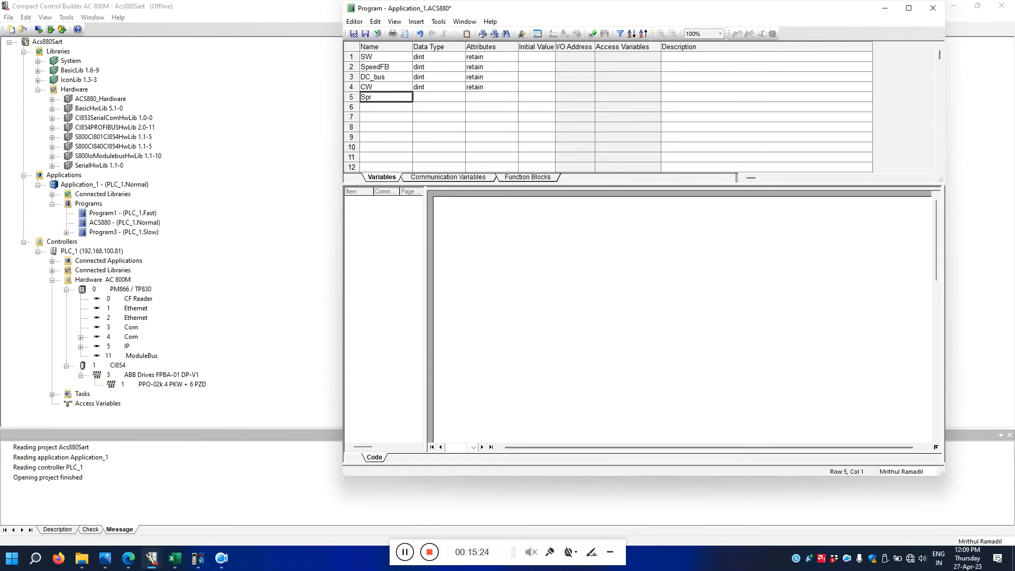
type("edReff")
left_click(430, 100)
type("dint")
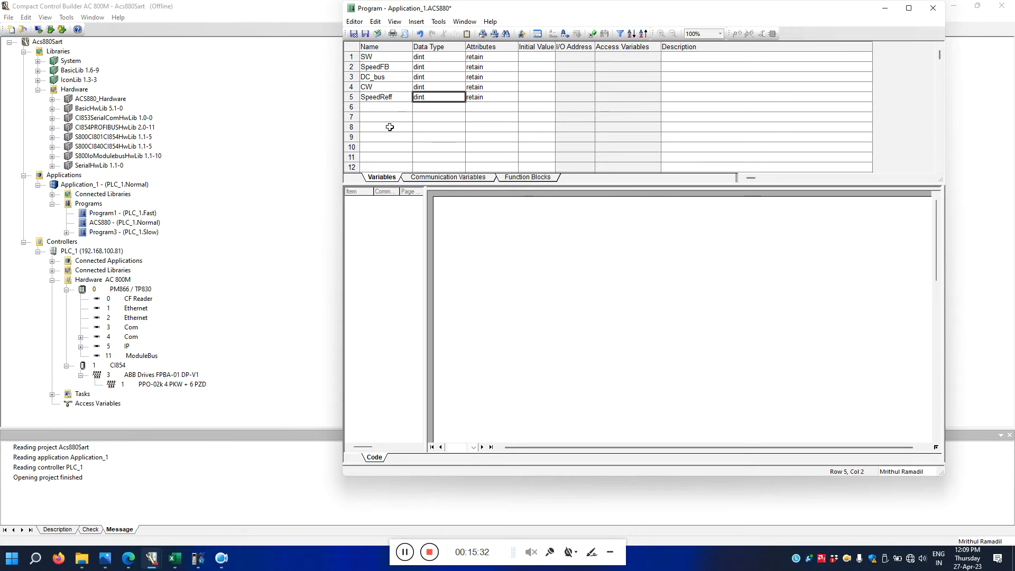
left_click(390, 127)
left_click(354, 35)
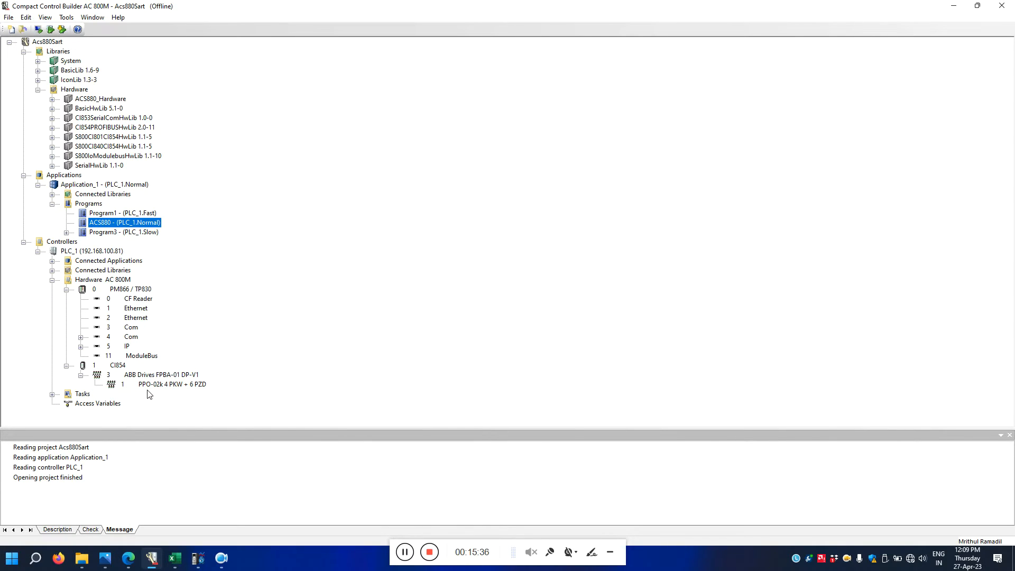
Open the PPO-02k module's hardware connections and connect channel Input 5 to the variable Application_1.ACS880.SW.
double_click(158, 385)
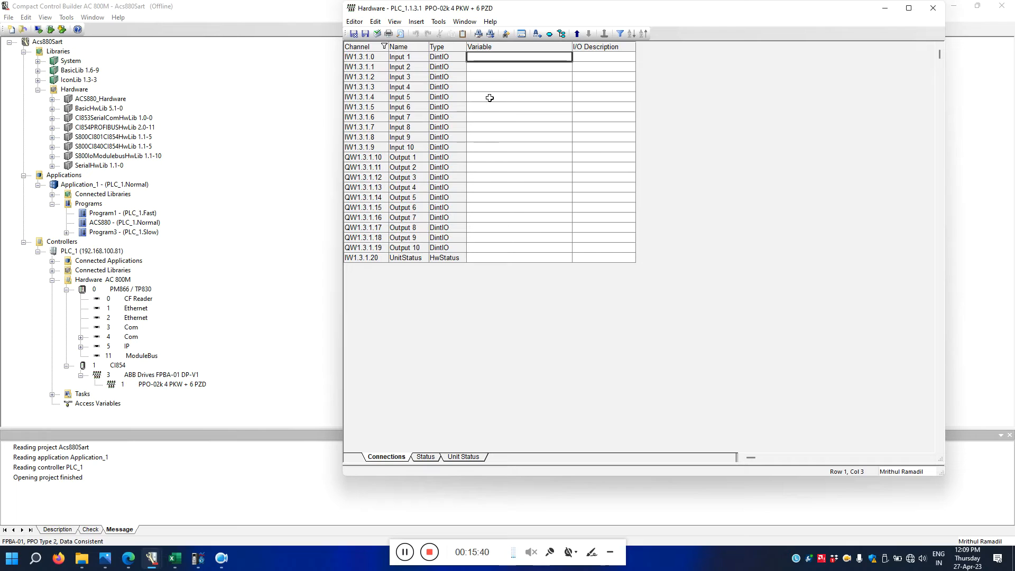
left_click_drag(402, 57, 404, 87)
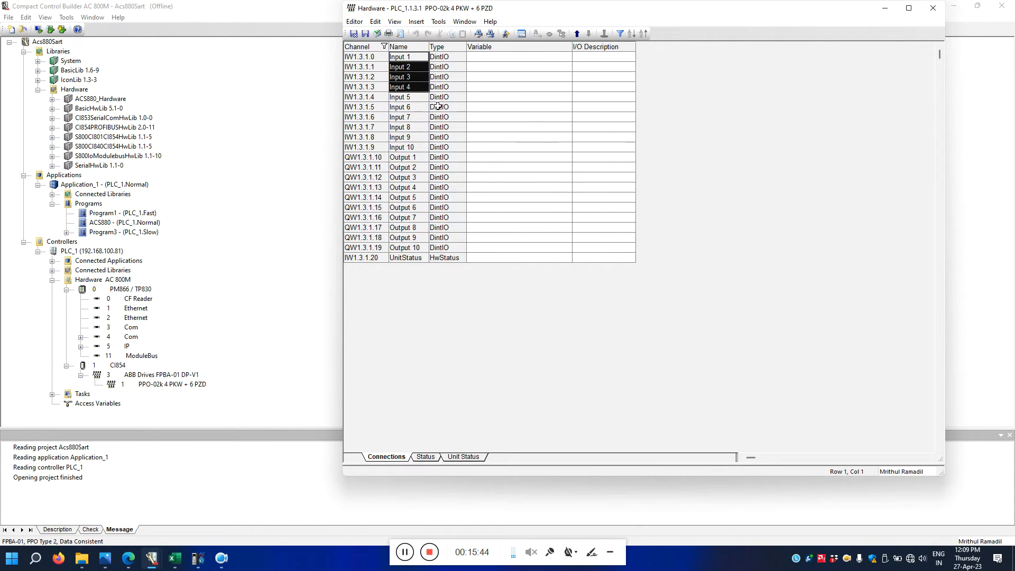
left_click(495, 97)
left_click(567, 40)
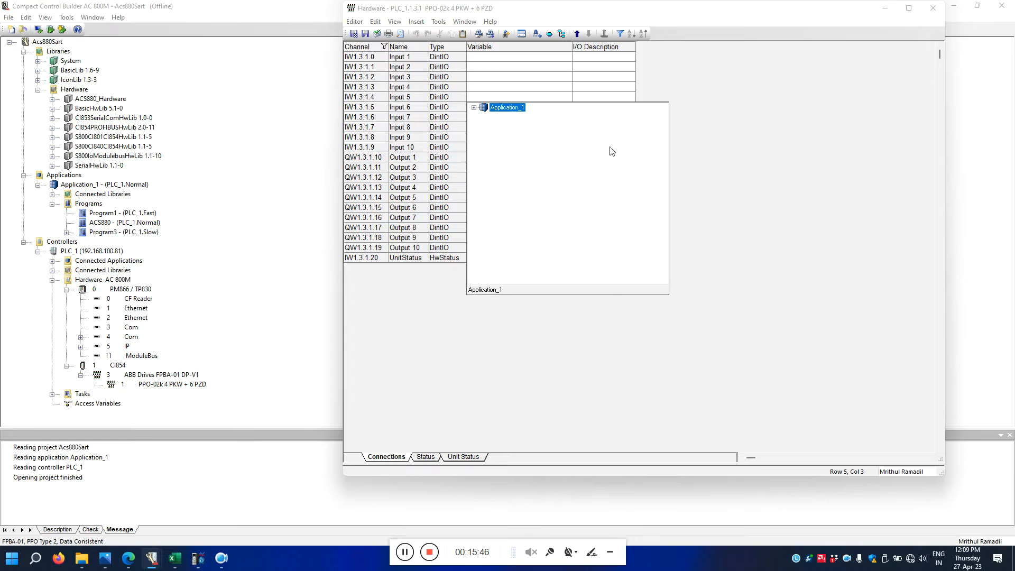
left_click(475, 108)
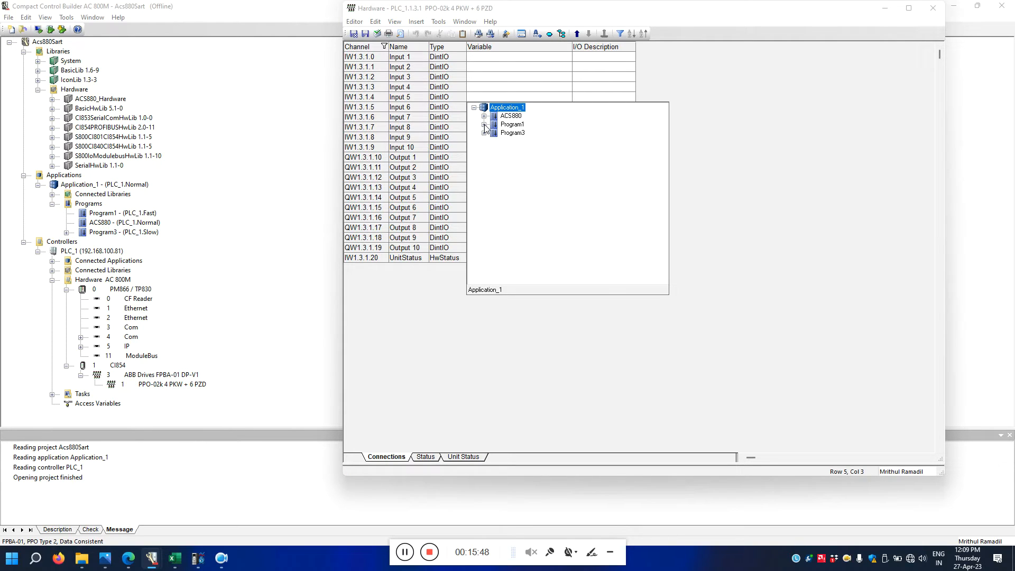
left_click(484, 116)
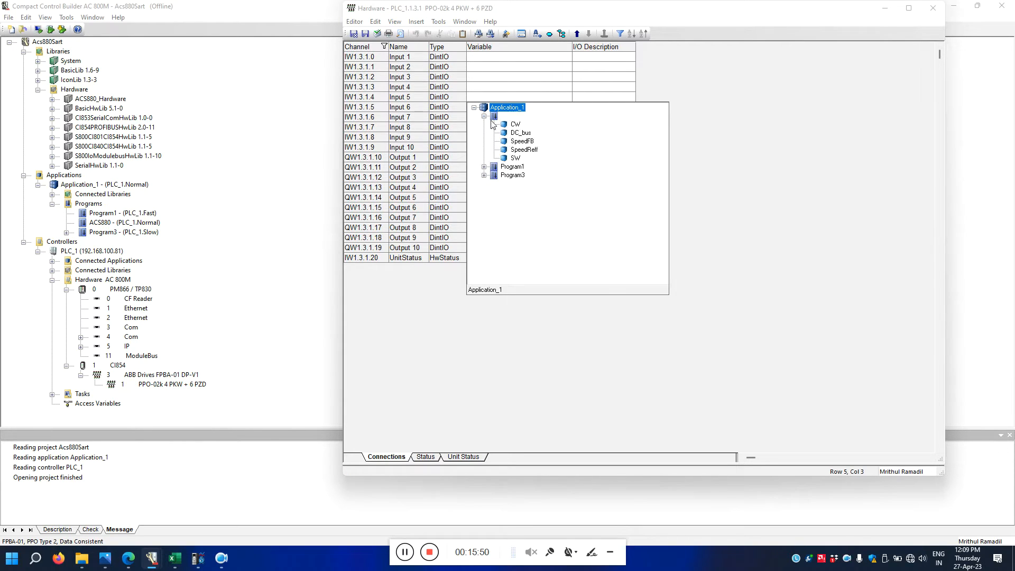
double_click(516, 159)
Connect channel Input 6 of the PPO-02k module to the variable Application_1.ACS880.SpeedFB.
left_click(533, 109)
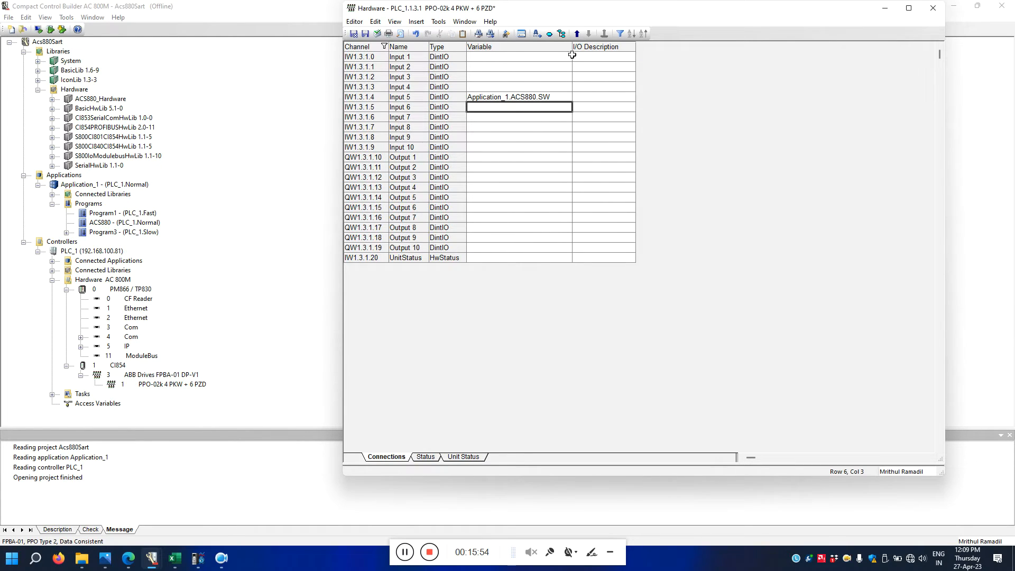
left_click(563, 34)
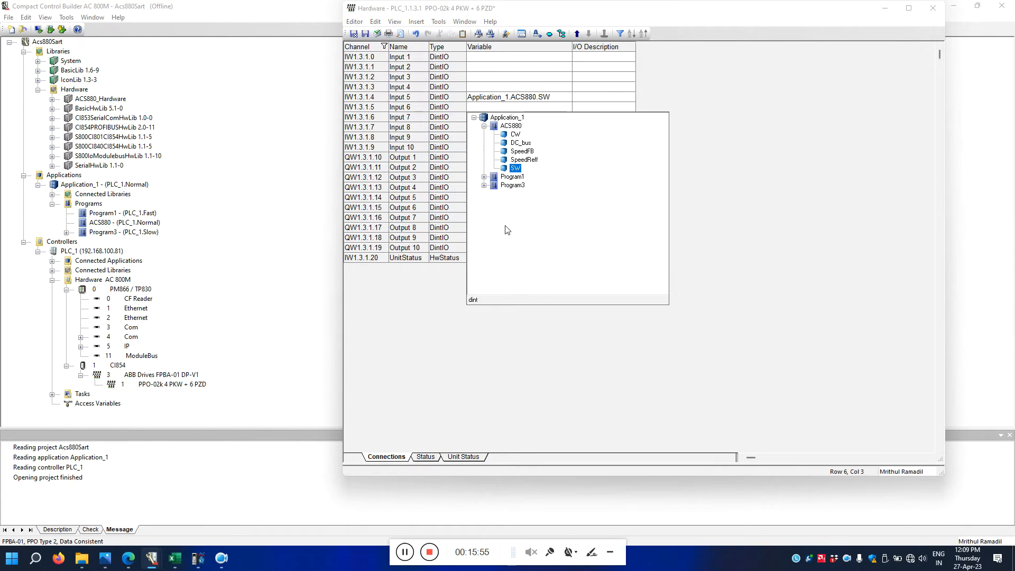
double_click(528, 151)
Connect channel Input 7 of the PPO-02k module to the variable Application_1.ACS880.DC_bus.
key("Down")
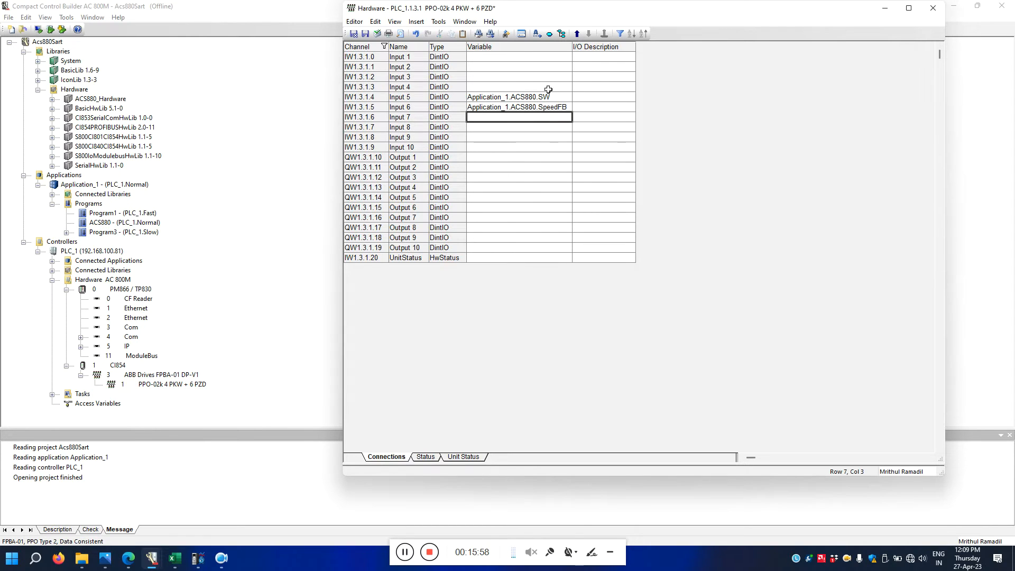
left_click(562, 35)
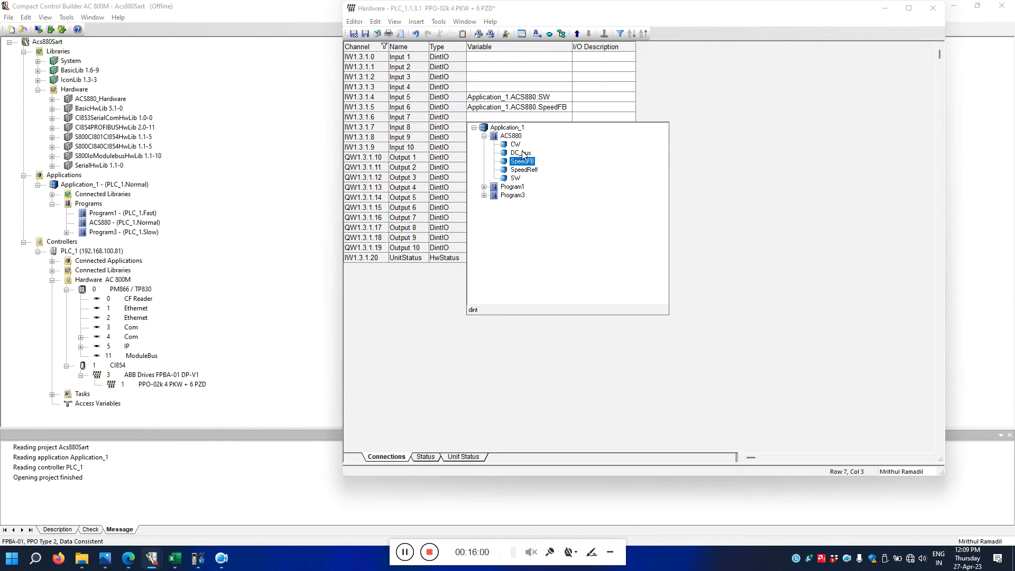
double_click(522, 152)
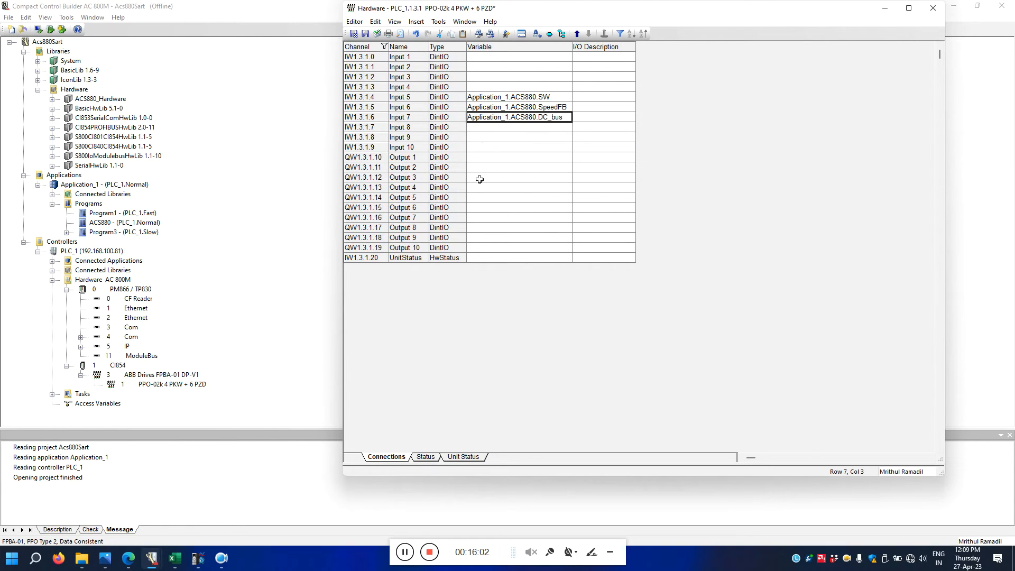
Connect channel Output 5 of the PPO-02k module to the variable Application_1.ACS880.CW.
left_click(406, 197)
left_click(498, 195)
left_click(562, 34)
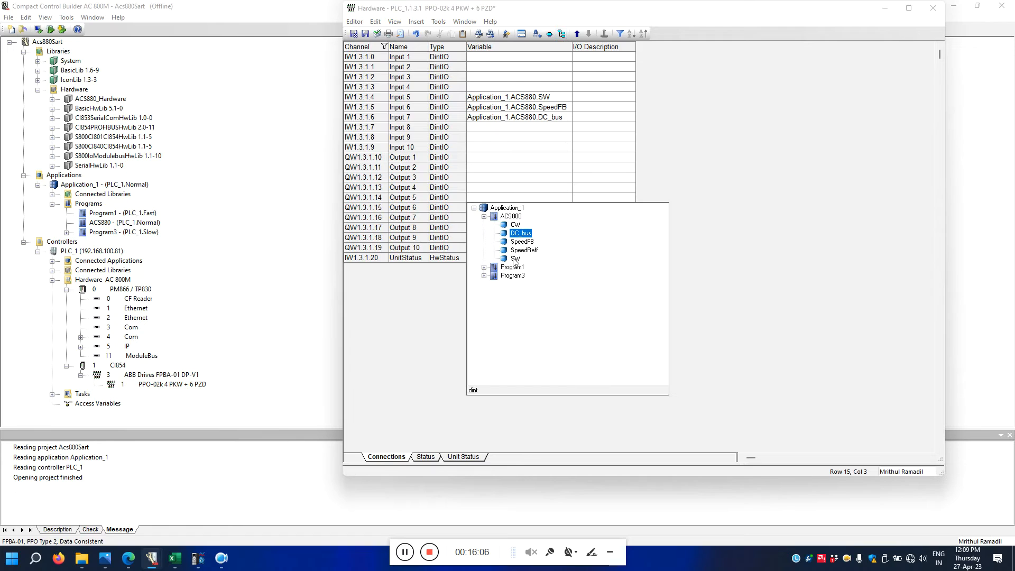
double_click(515, 225)
Connect channel Output 6 to the variable Application_1.ACS880.SpeedReff, and save and close the PPO-02k hardware editor.
left_click(510, 209)
left_click(562, 34)
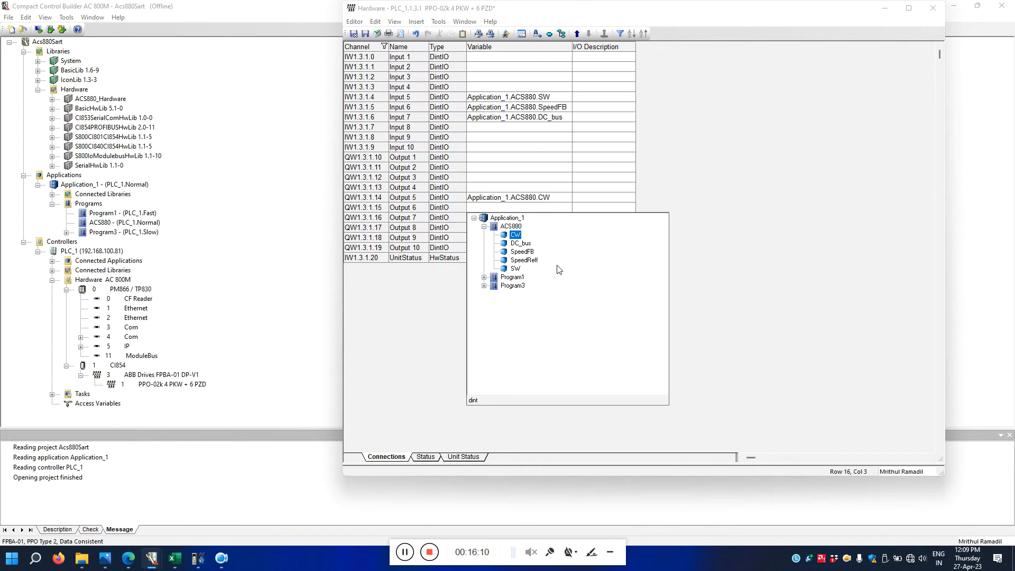
double_click(534, 261)
left_click(548, 231)
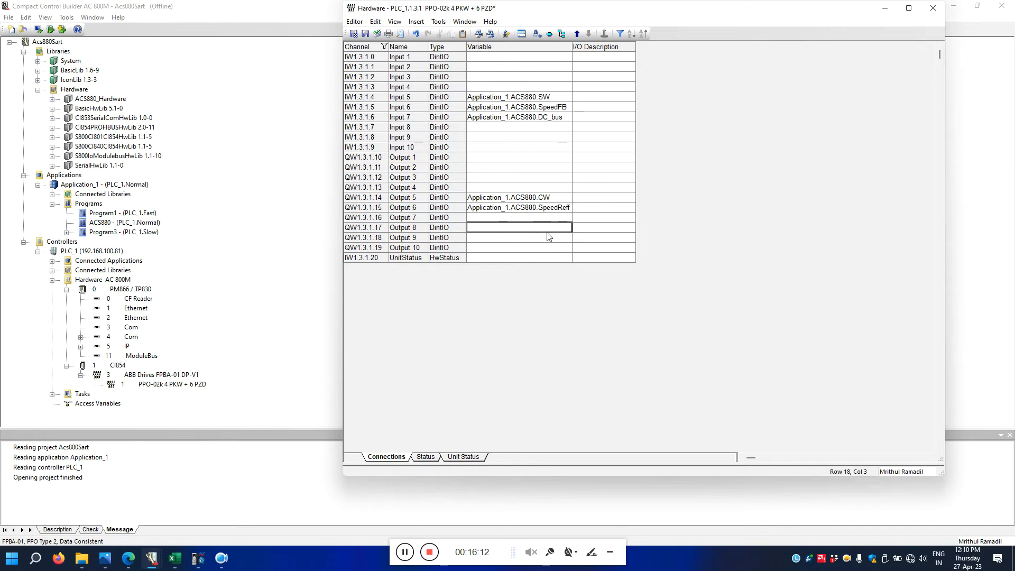
left_click(353, 34)
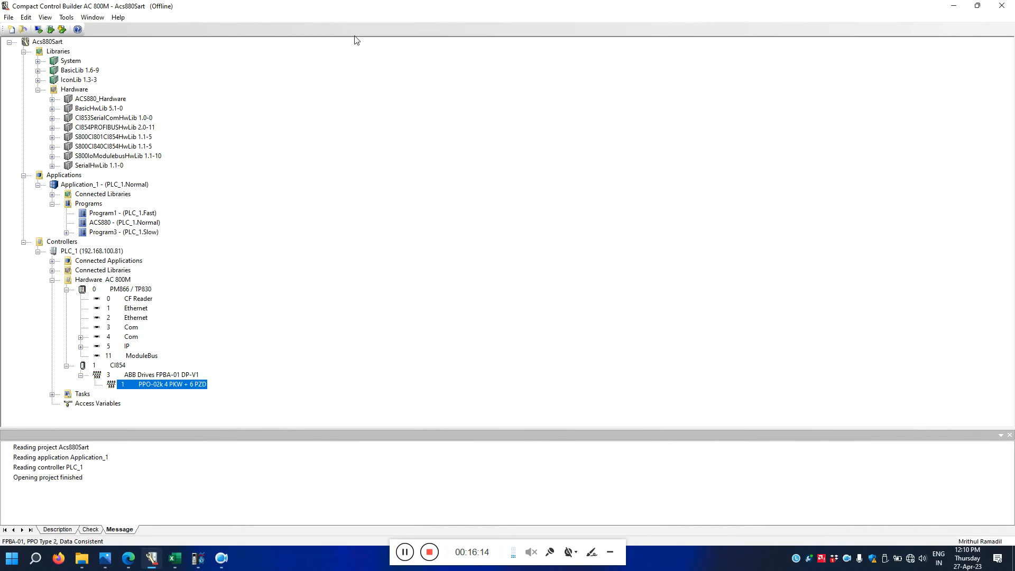
Start going online with download and perform a complete reset of the unknown project in controller PLC_1.
left_click(62, 30)
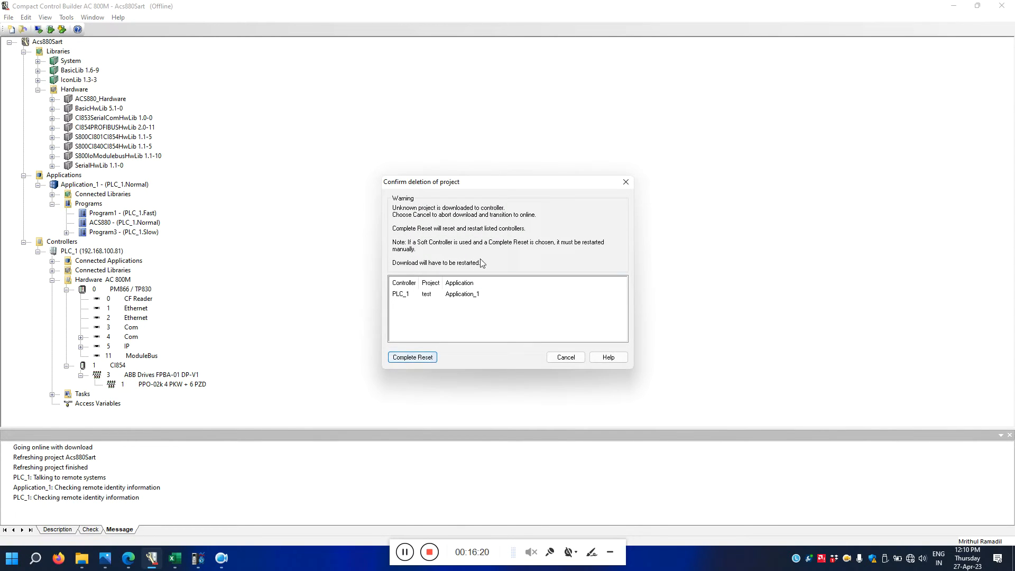
left_click(415, 360)
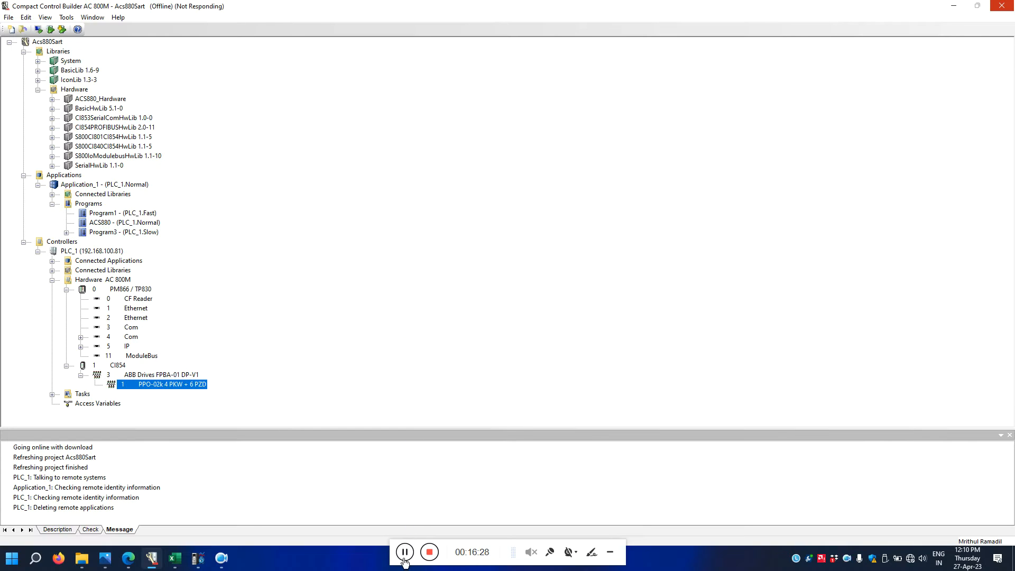
left_click(62, 29)
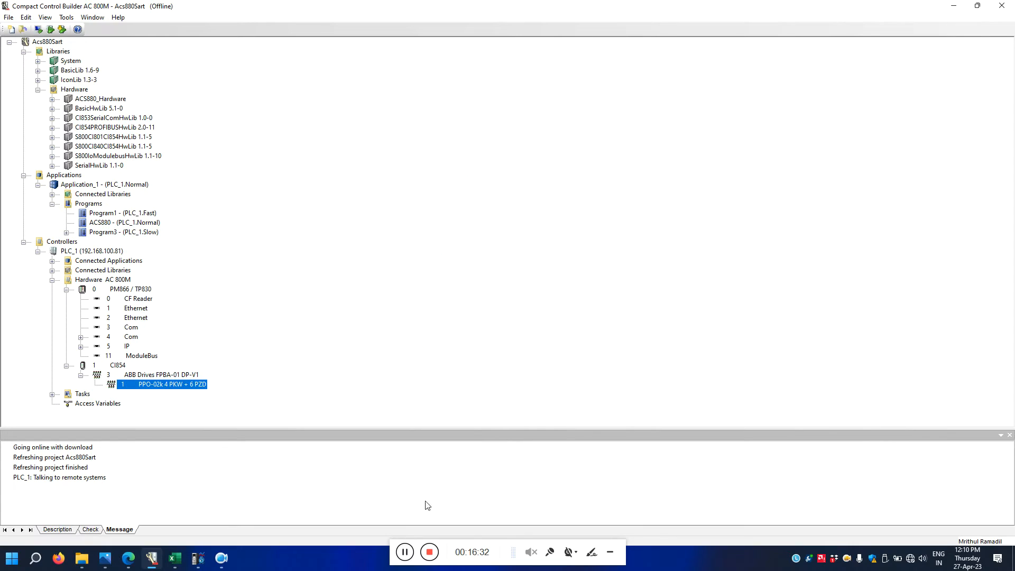
left_click(404, 552)
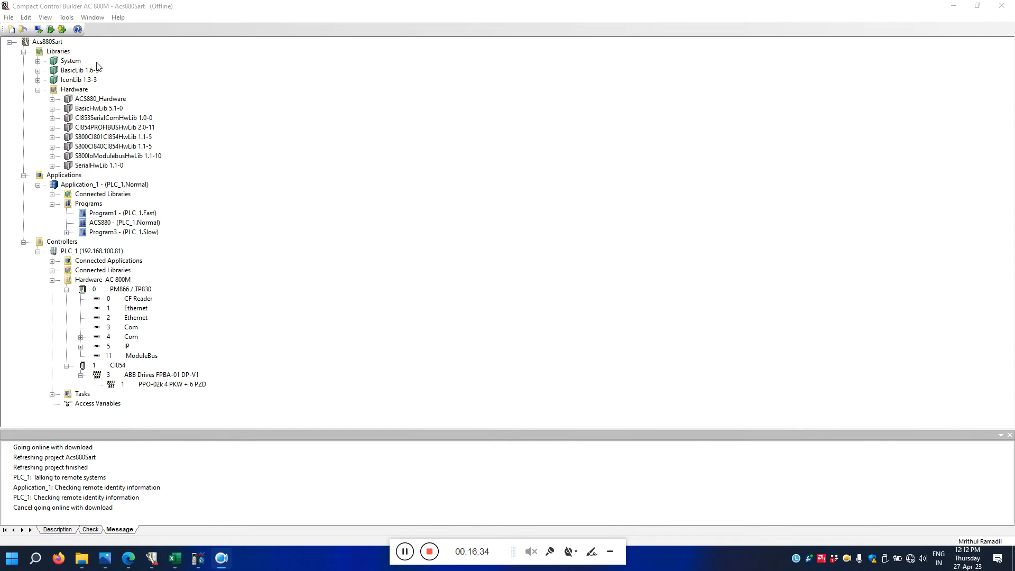
Download Application_1 and the PLC_1 configuration and go online, accepting the remarks, compilation summary and task analysis.
left_click(62, 29)
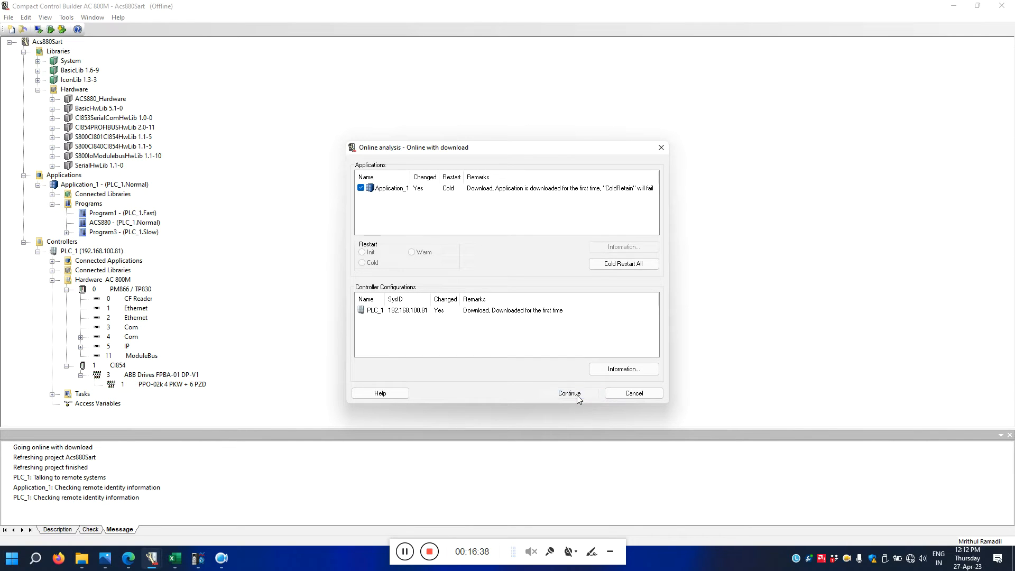
left_click(576, 395)
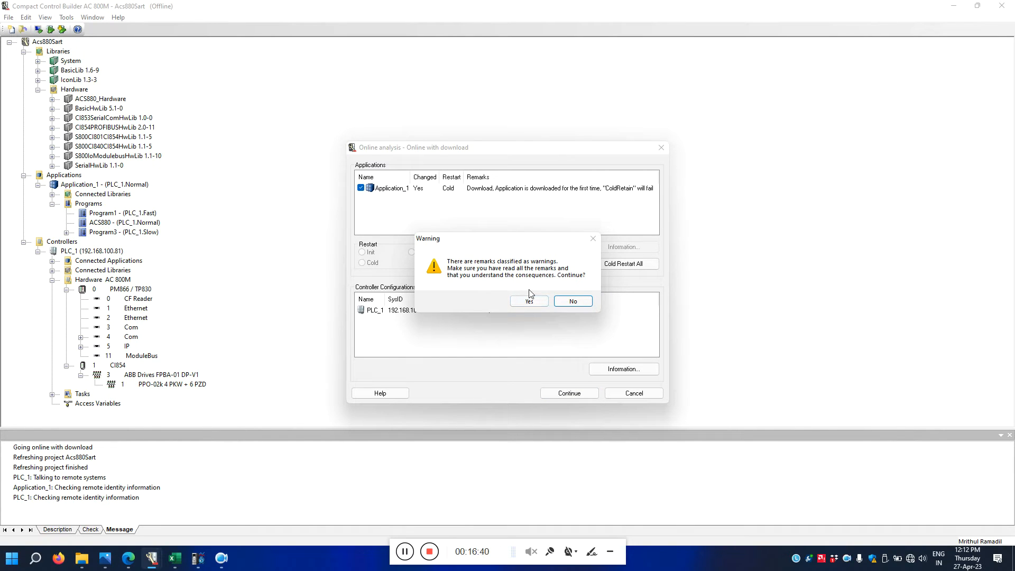
left_click(530, 302)
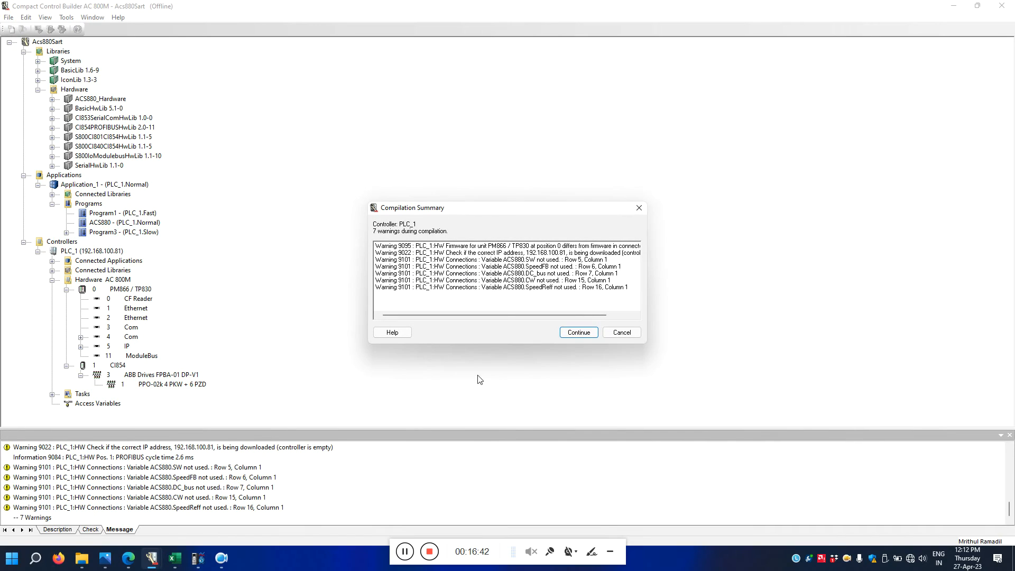
left_click(579, 333)
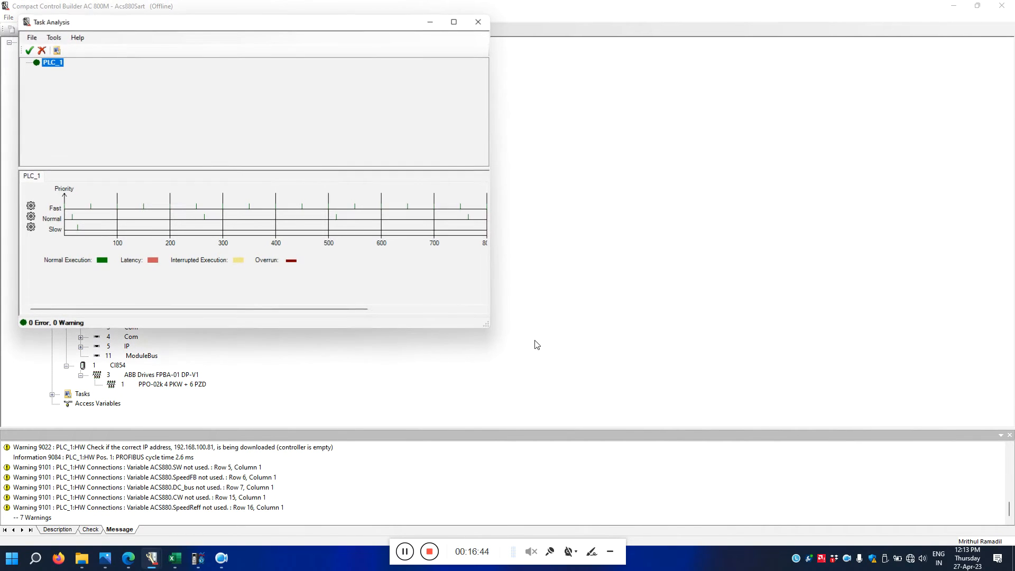
left_click(29, 50)
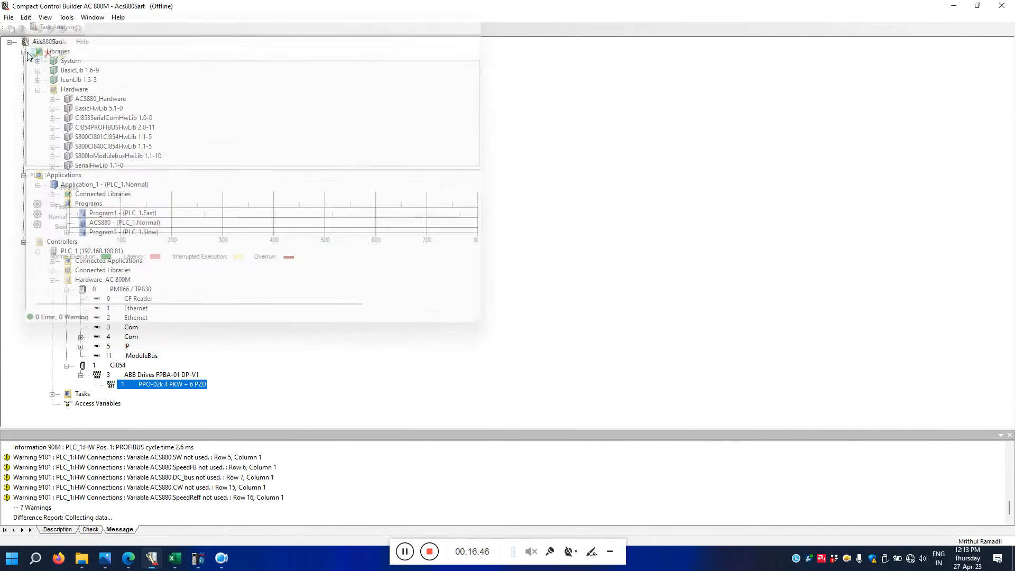
left_click_drag(461, 547, 852, 550)
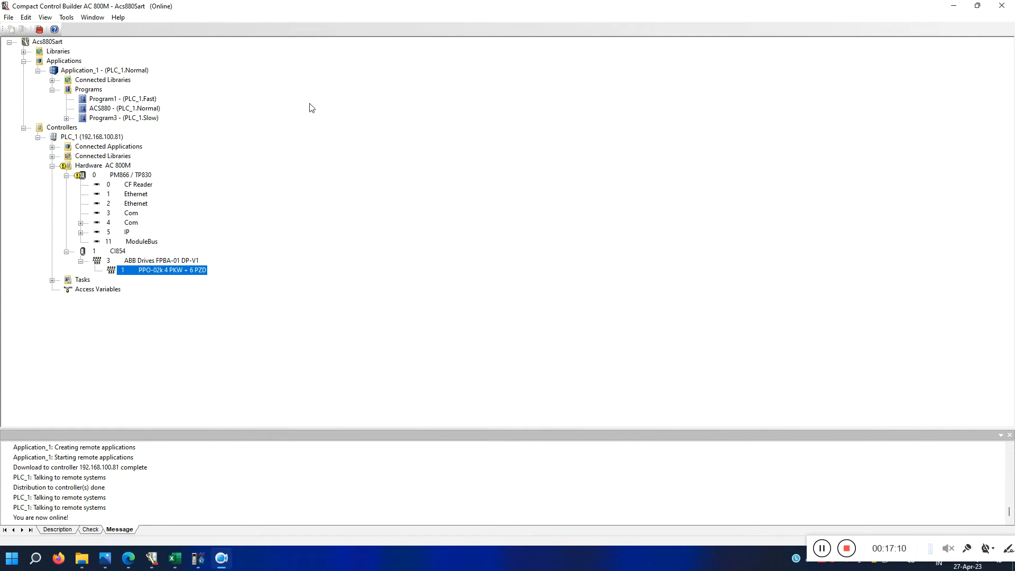
Open the PPO-02k module's online channel status and check the SW and DC_bus variable values.
double_click(185, 271)
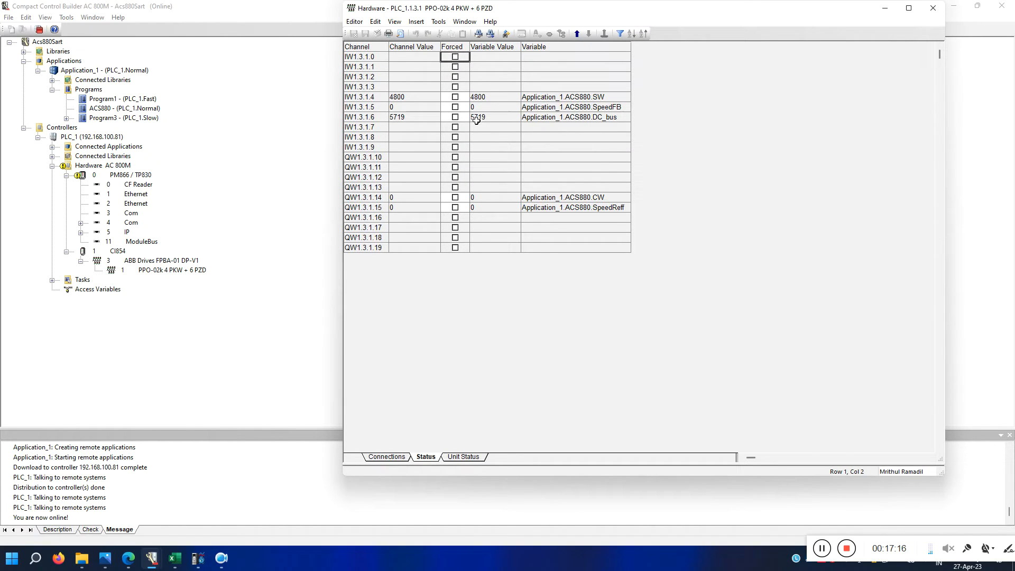
left_click(496, 97)
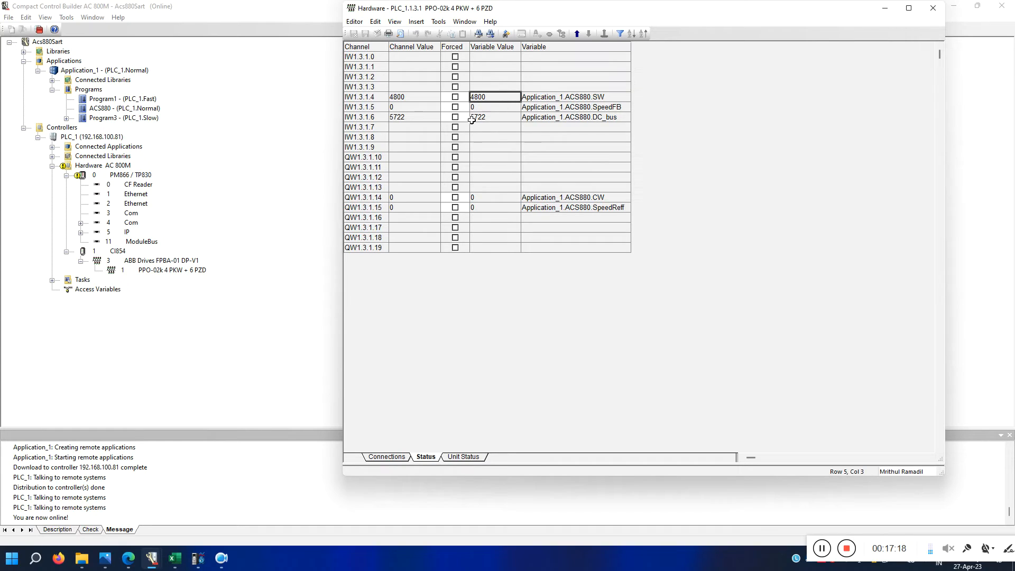
left_click(482, 118)
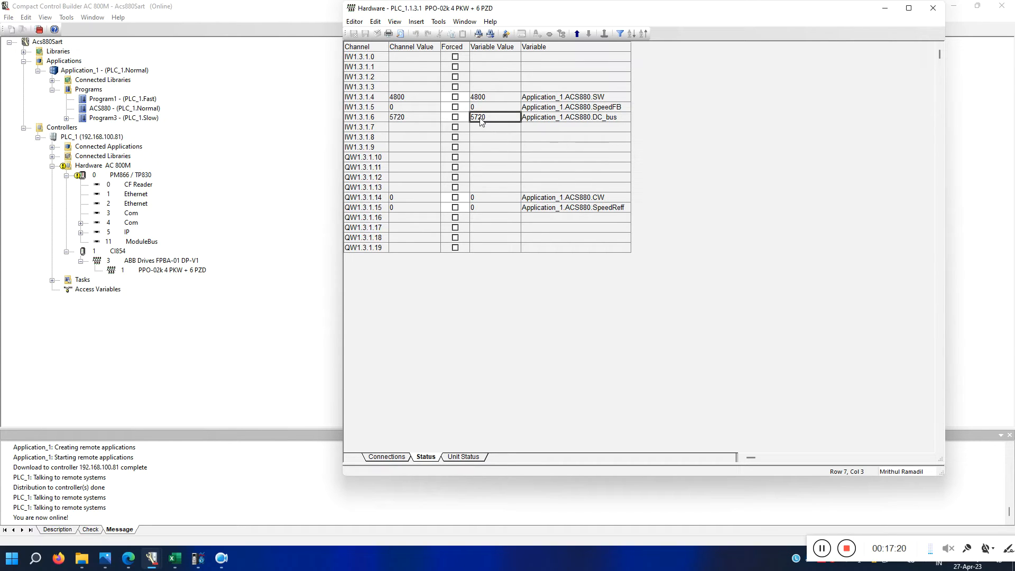
Switch to Drive Composer pro, check the DC voltage in parameter group 1 Actual values, and return to Compact Control Builder.
left_click(199, 558)
scroll(406, 224, "up", 7)
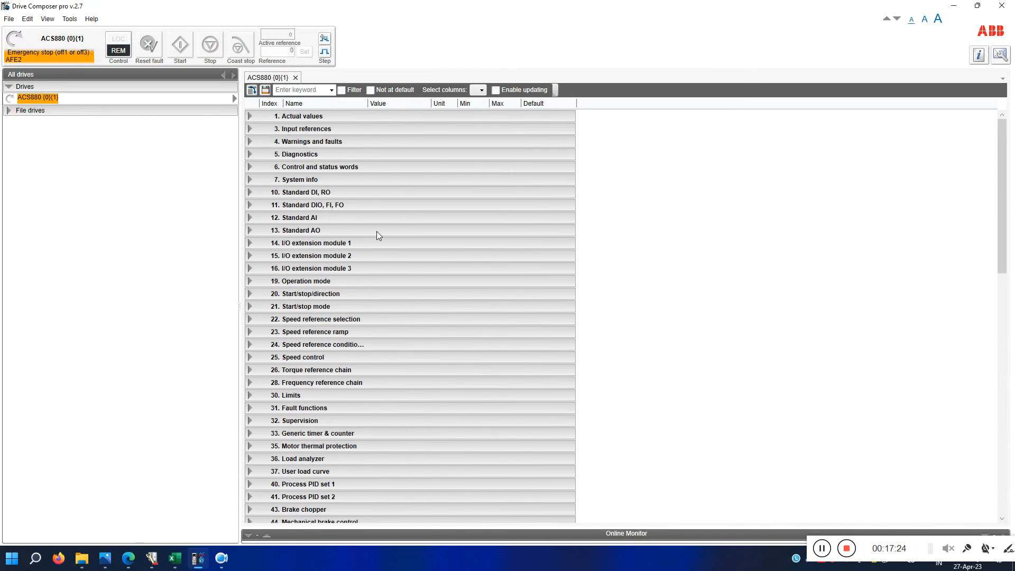
left_click(256, 116)
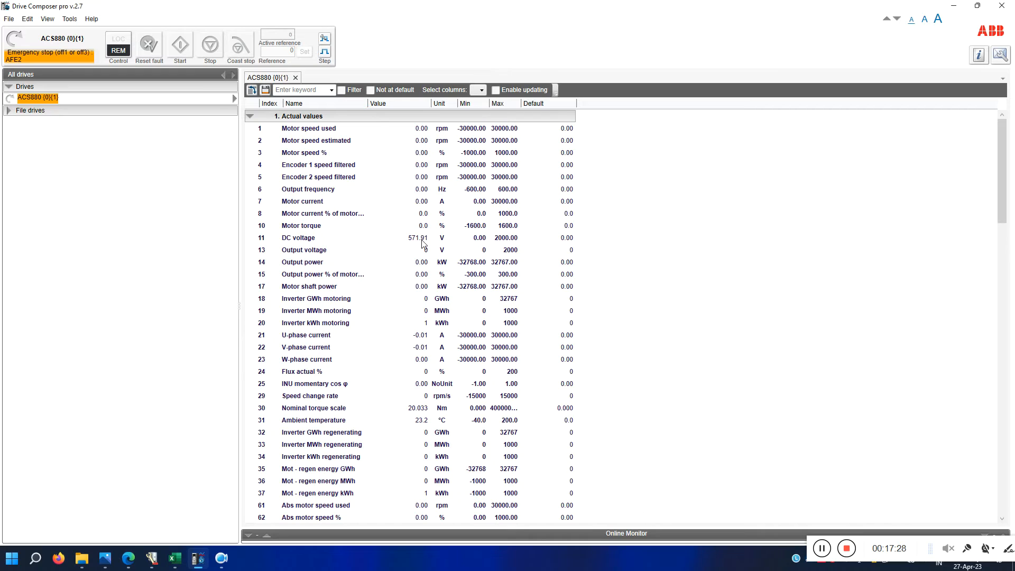
left_click(954, 5)
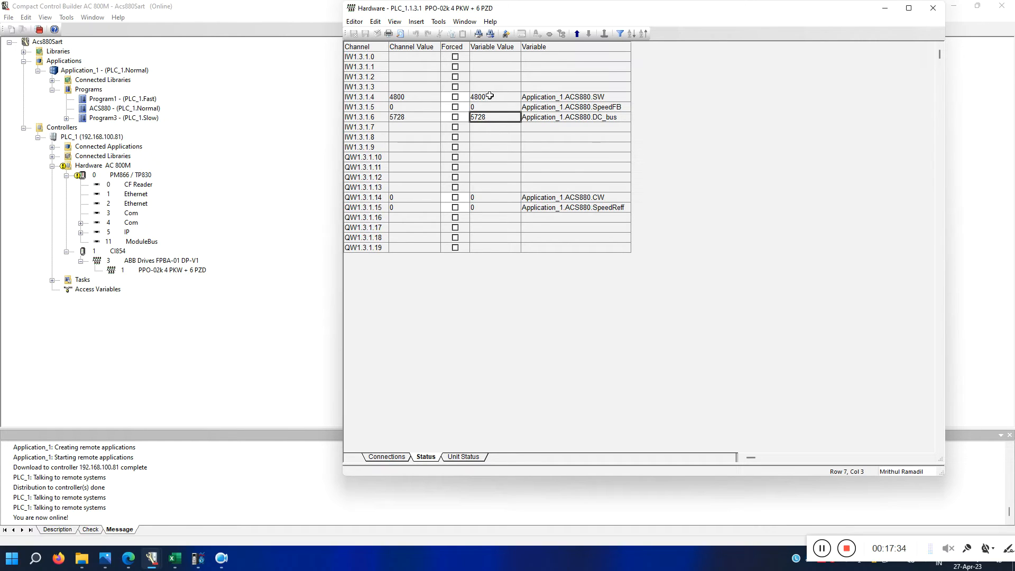
Examine the online variable values of CW, SpeedReff and SW in the PPO-02k module's channel status.
left_click(483, 199)
left_click(501, 208)
left_click(506, 199)
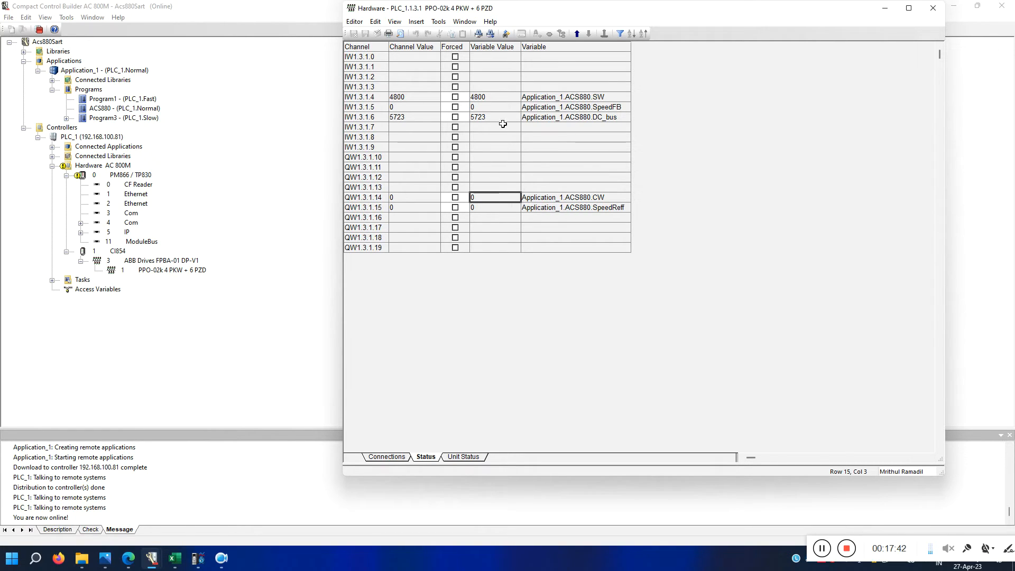
left_click(499, 98)
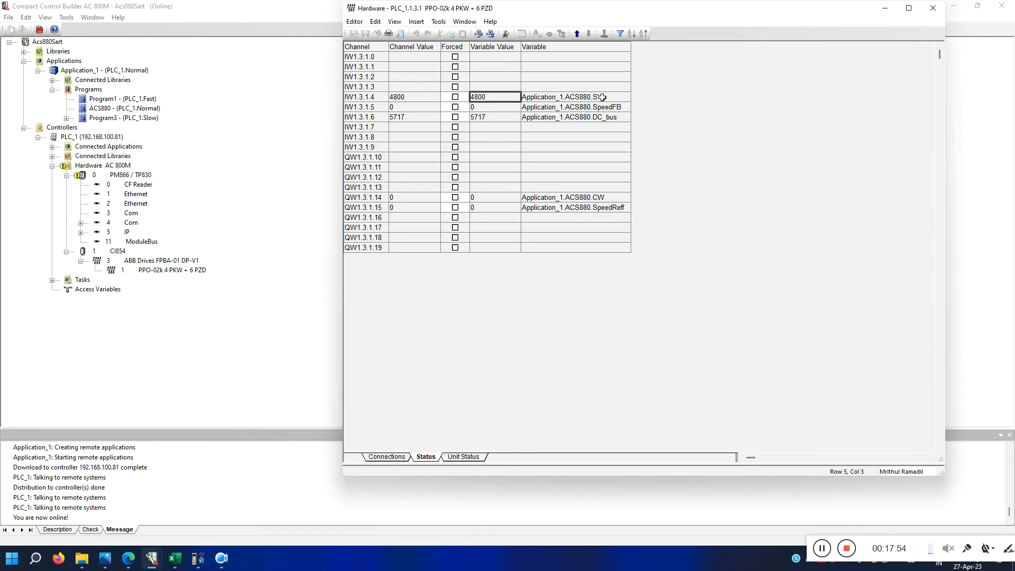
Close the hardware status and go offline, and open the ACS880 program for editing its code.
left_click(938, 11)
left_click(39, 29)
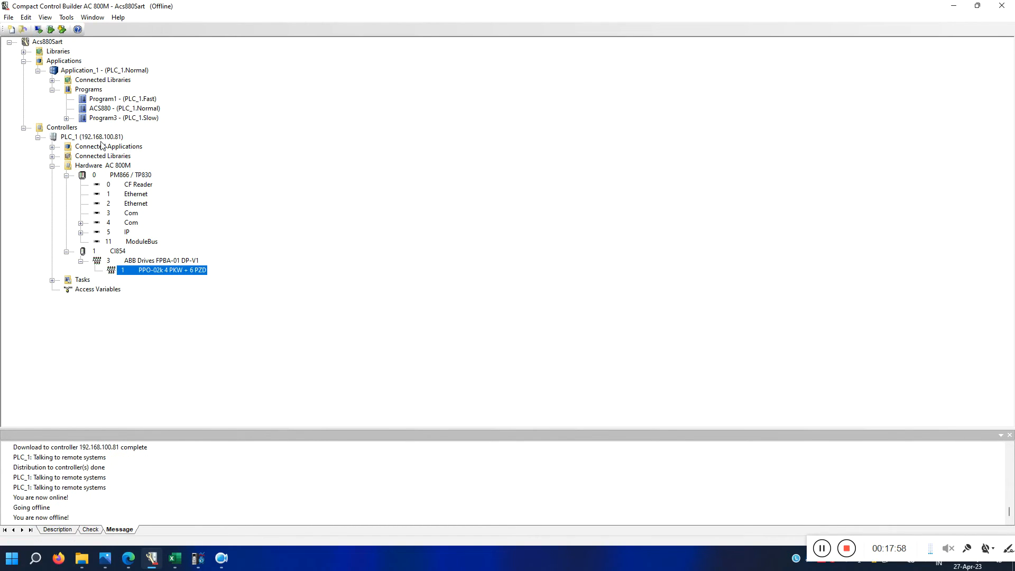
double_click(112, 110)
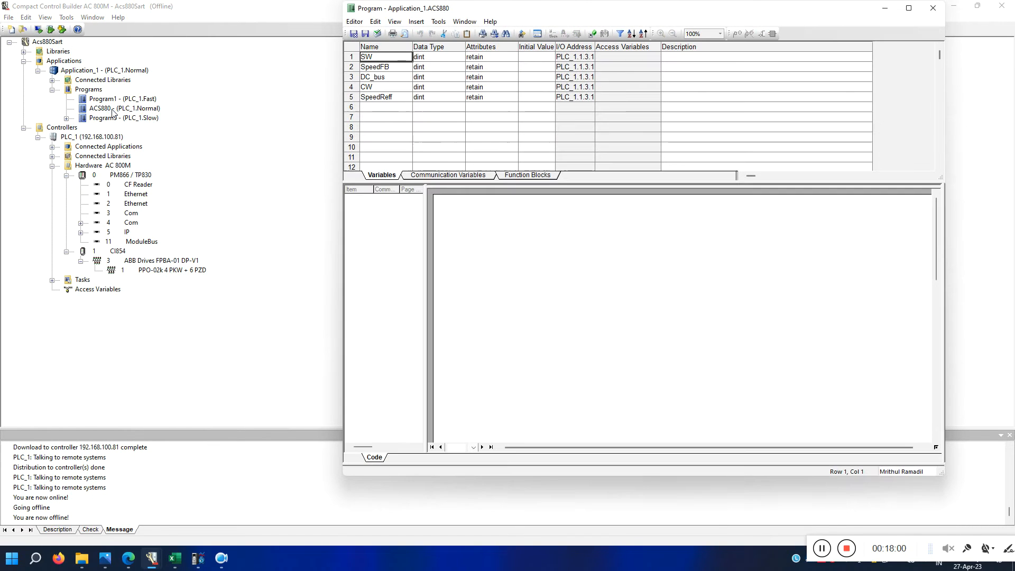
left_click(511, 297)
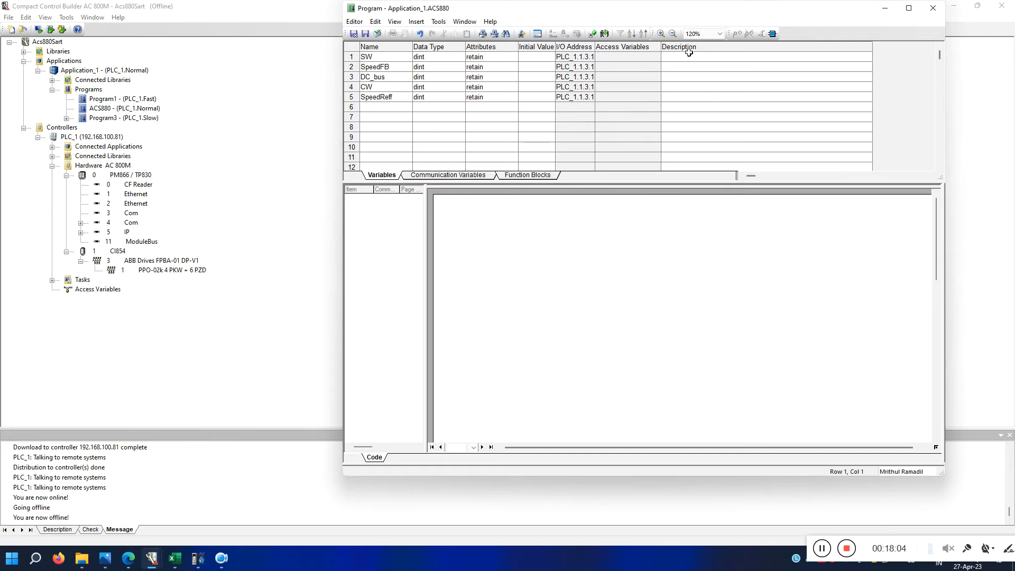
left_click_drag(698, 8, 468, 33)
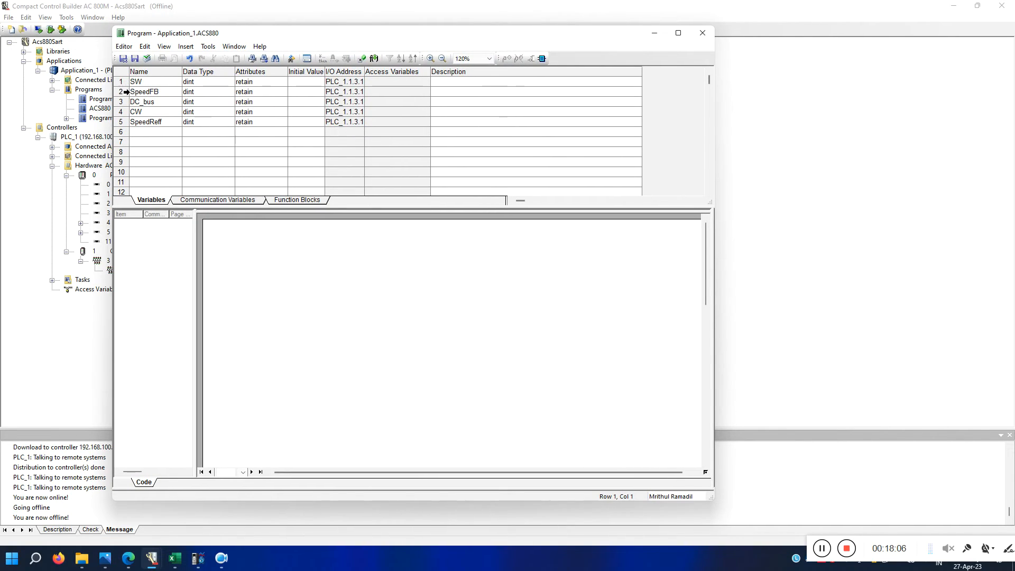
Switch to the FPBA-01 manual in the browser, examine the Status word contents table on page 107, and return to the program editor.
left_click(128, 559)
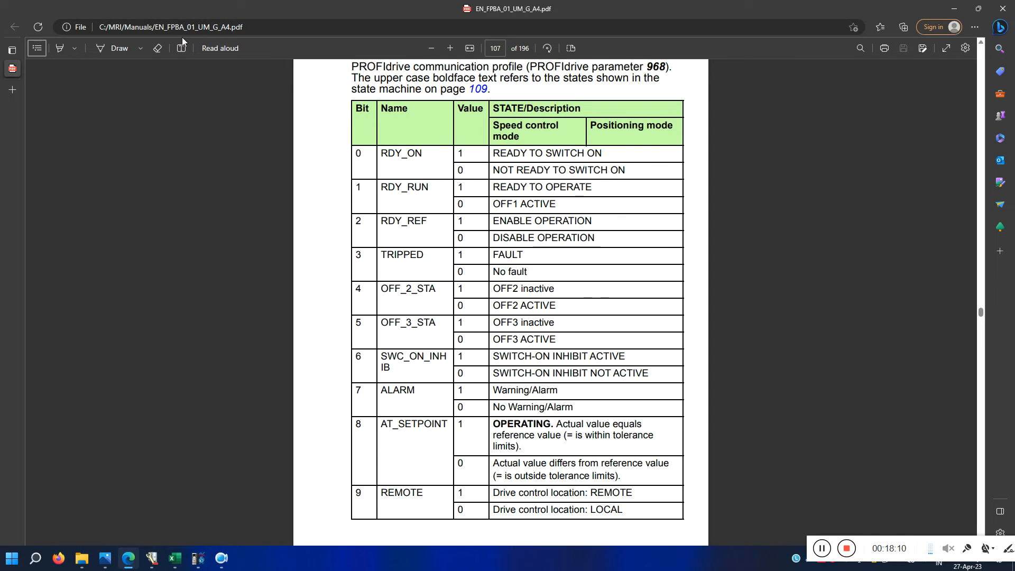
scroll(516, 215, "up", 3)
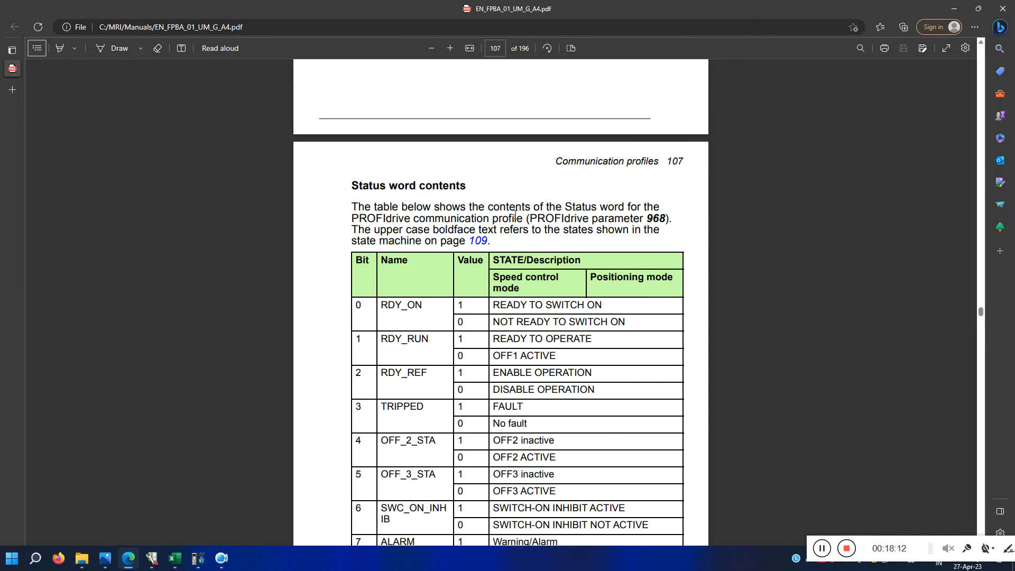
scroll(517, 214, "down", 3)
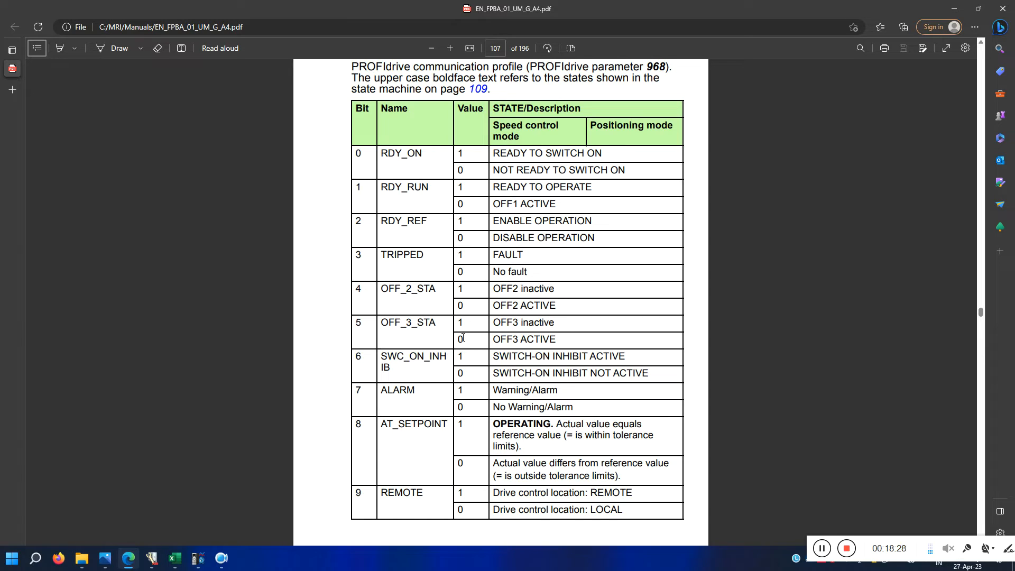
scroll(401, 382, "down", 3)
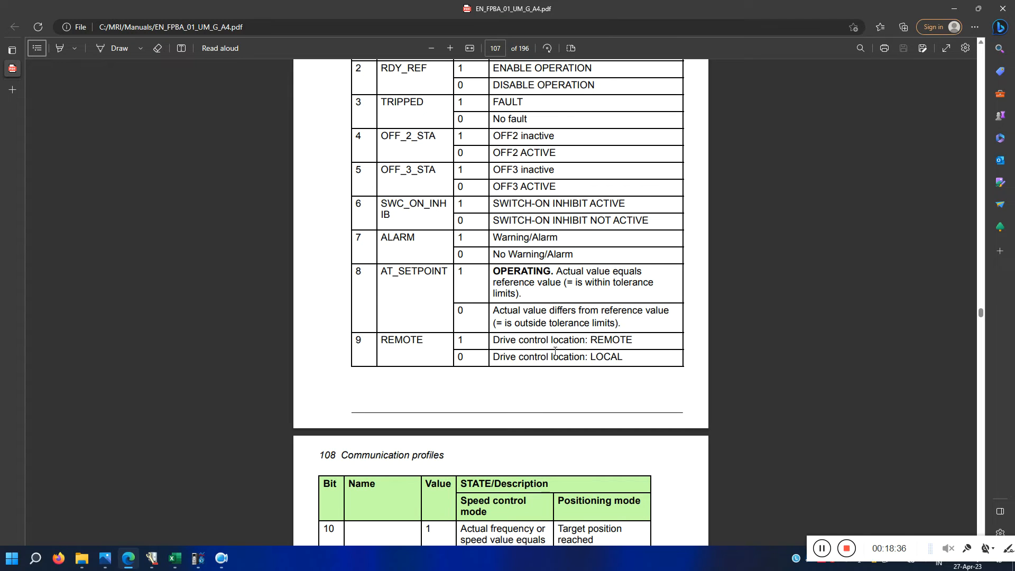
scroll(583, 351, "up", 5)
scroll(557, 135, "down", 3)
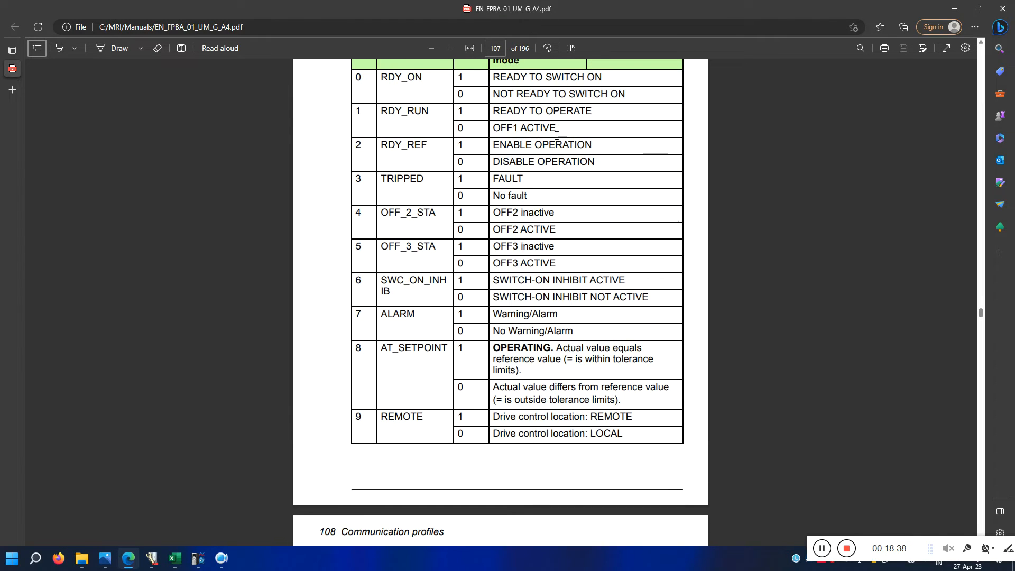
left_click(955, 12)
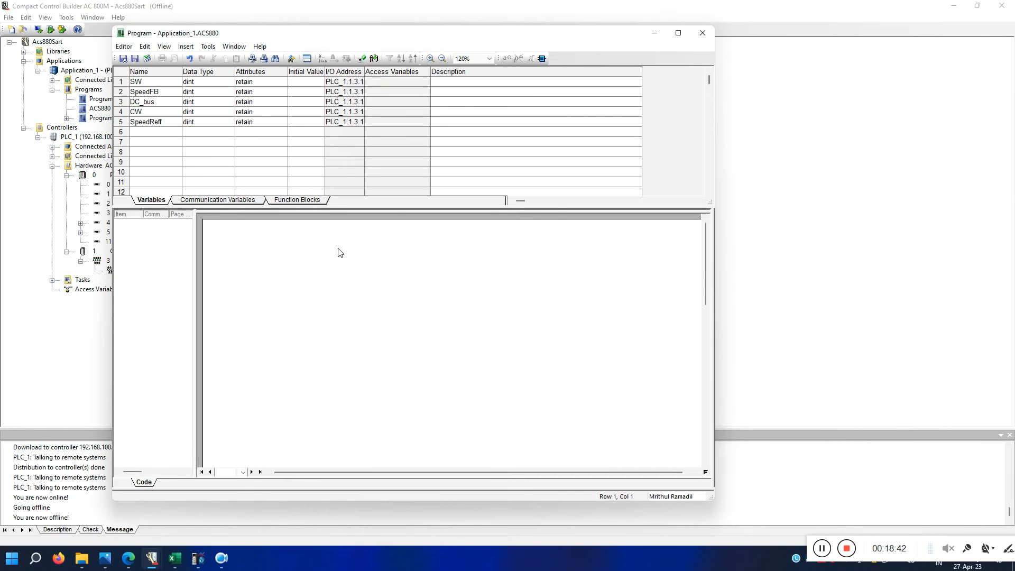
Insert a DintToBc function block named DintToBc_1 into the ACS880 program's code.
left_click(542, 59)
type("dint_to_bool")
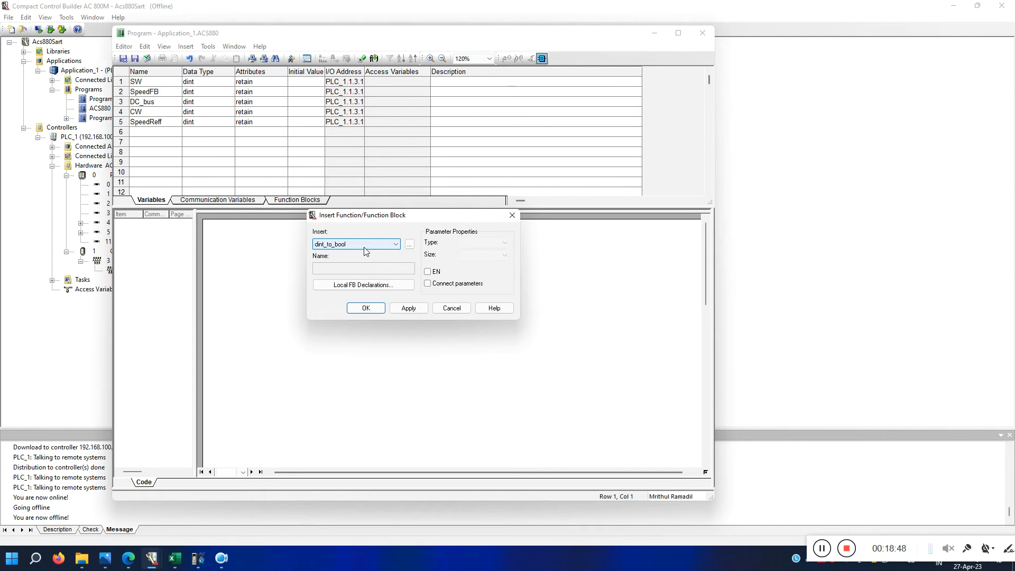
left_click(363, 246)
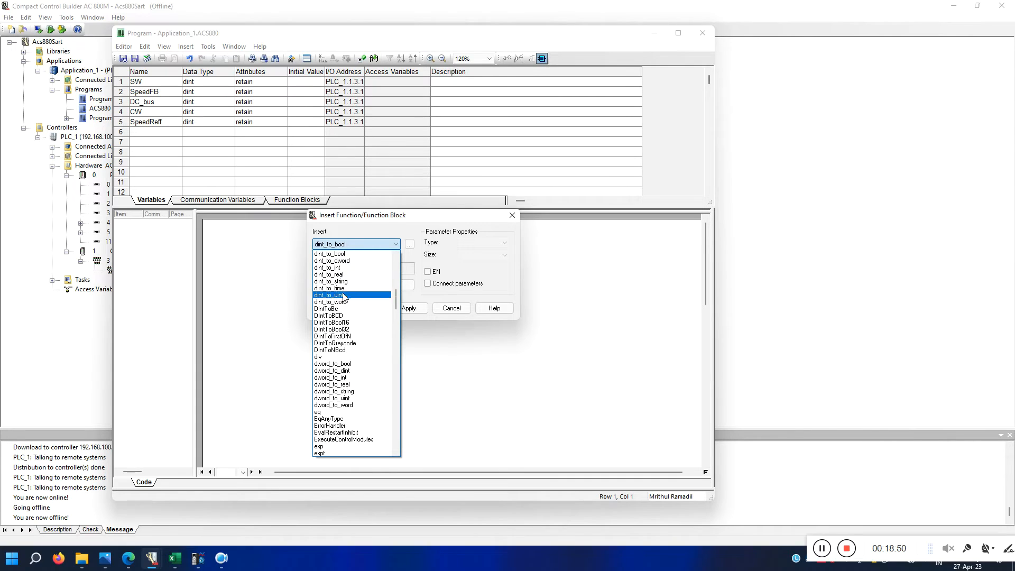
left_click(339, 311)
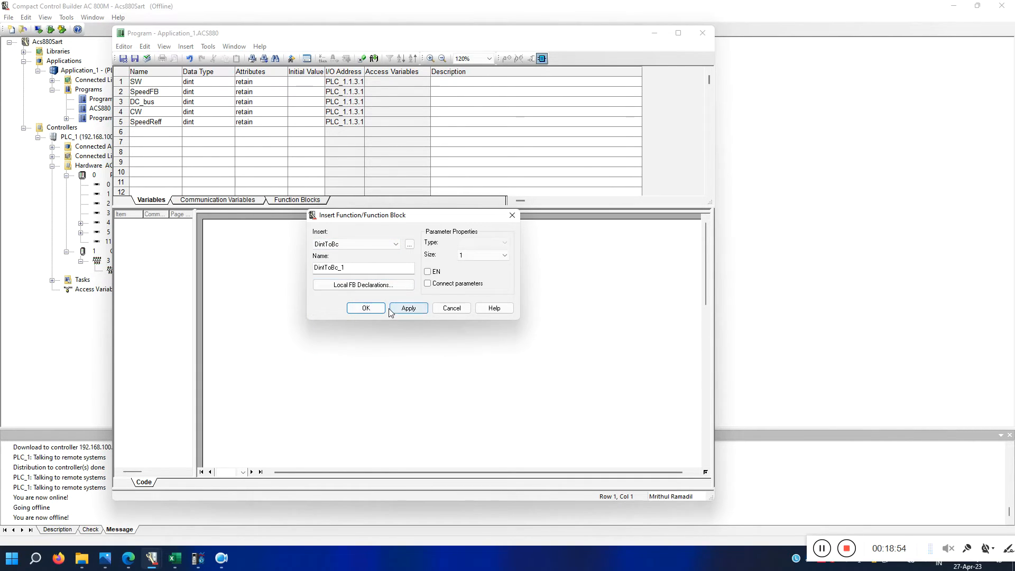
left_click(366, 309)
Set the size of the DintToBc_1 block to 16 in its parameter properties.
right_click(363, 292)
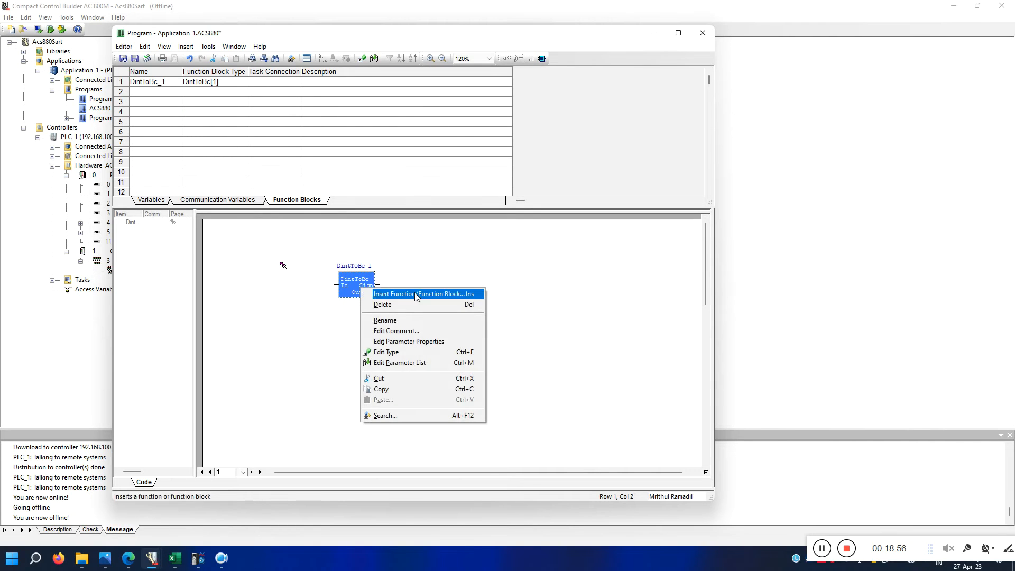
left_click(406, 341)
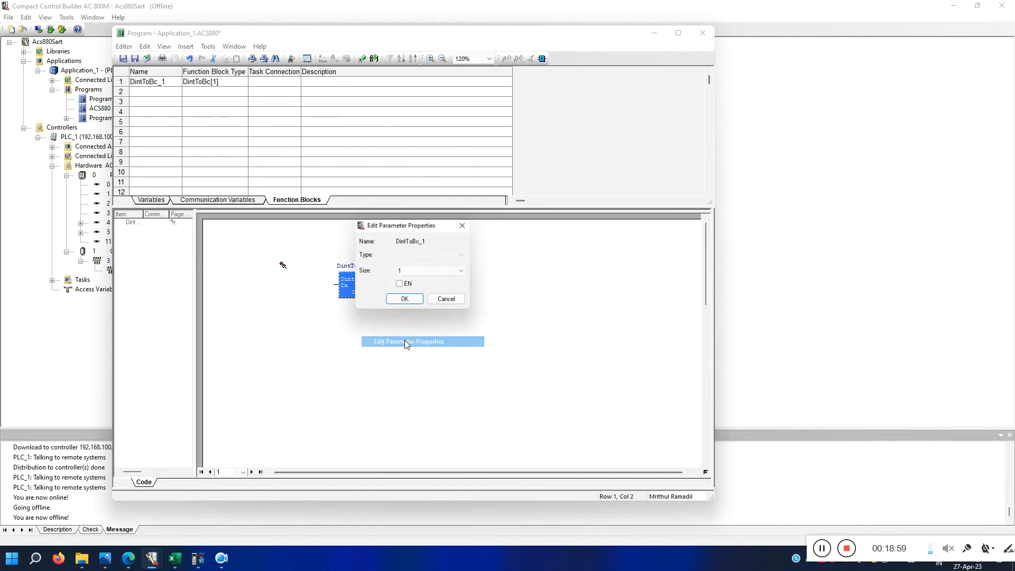
left_click(427, 273)
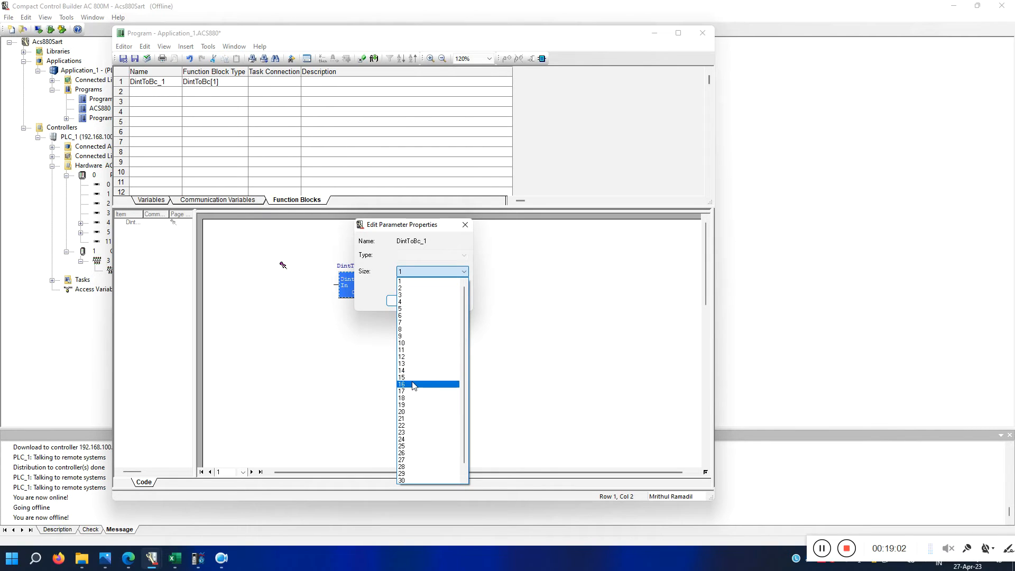
left_click(414, 384)
left_click(405, 301)
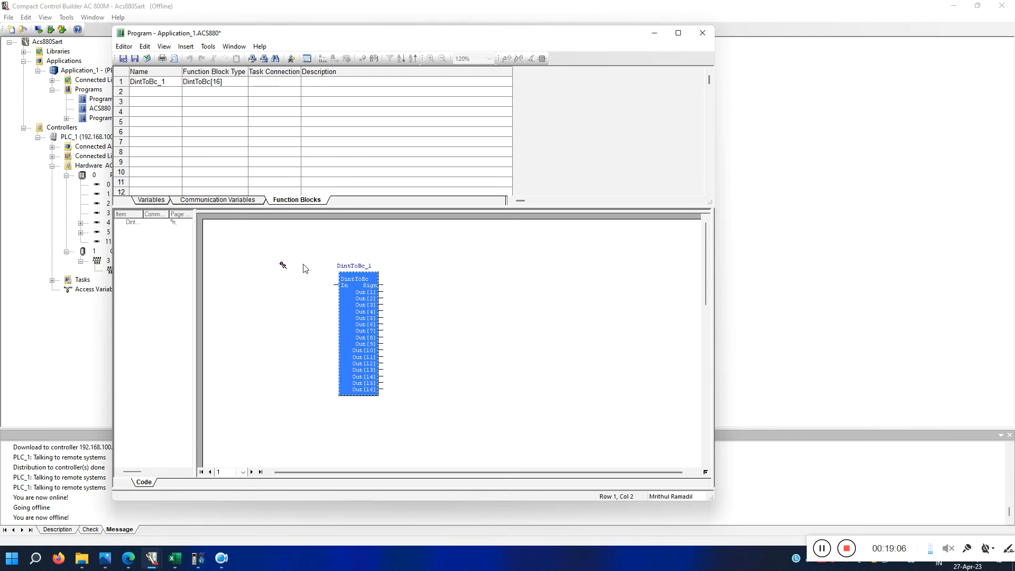
Copy the SW variable name from the variable list and connect it to the In parameter of DintToBc_1.
left_click(151, 199)
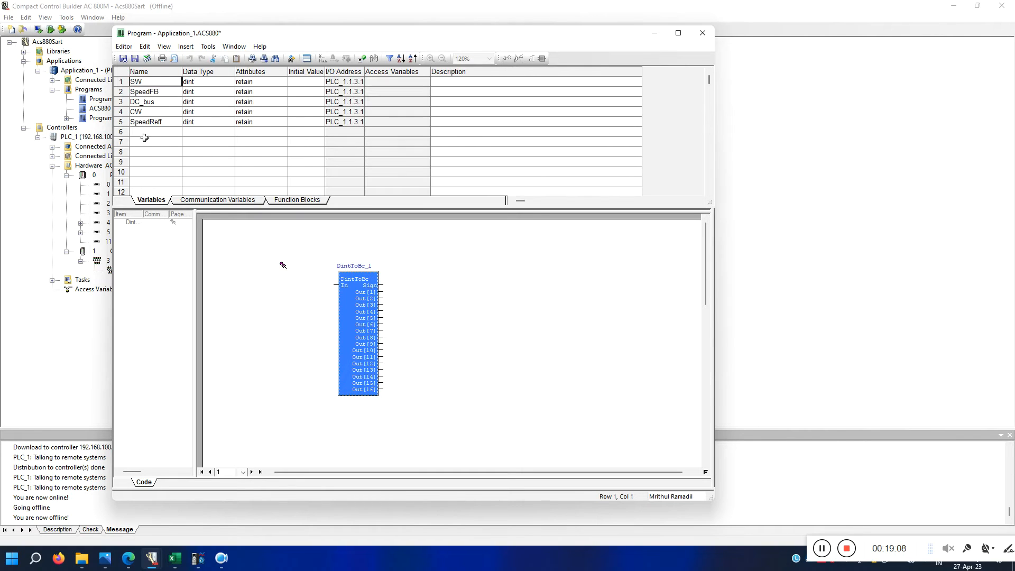
double_click(151, 83)
key("ctrl+c")
right_click(151, 83)
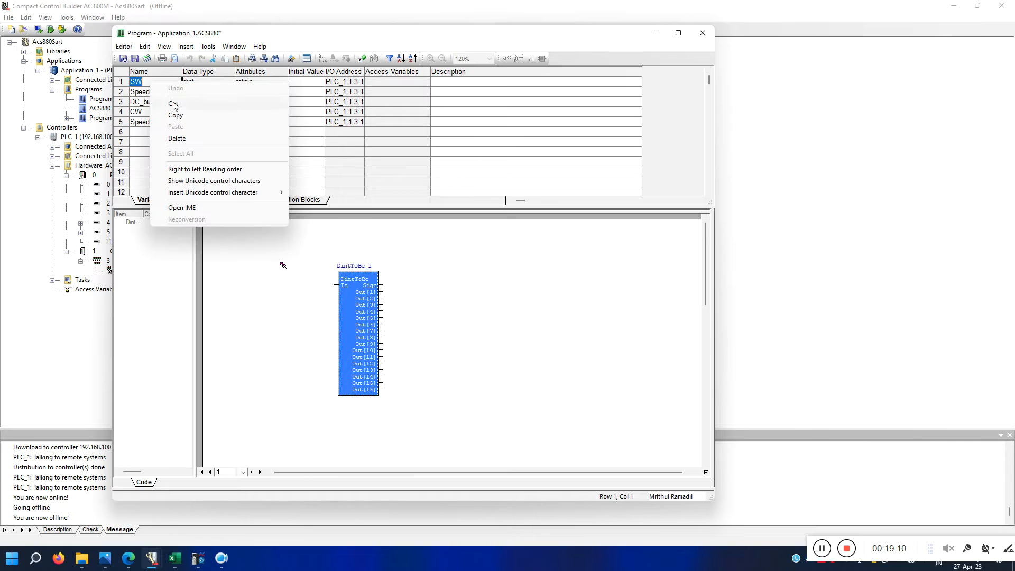
left_click(181, 118)
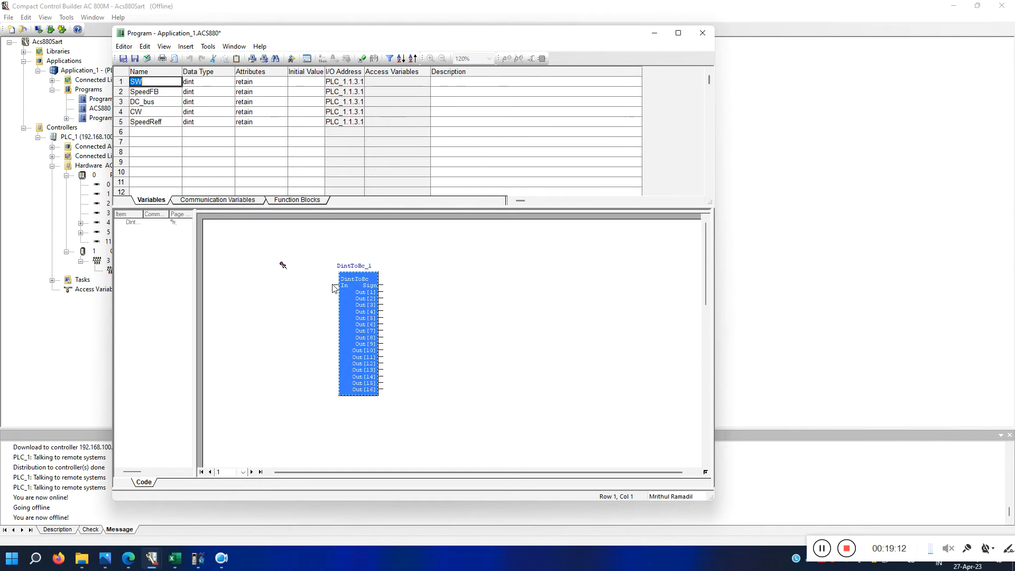
double_click(334, 288)
right_click(403, 316)
left_click(428, 361)
left_click(380, 383)
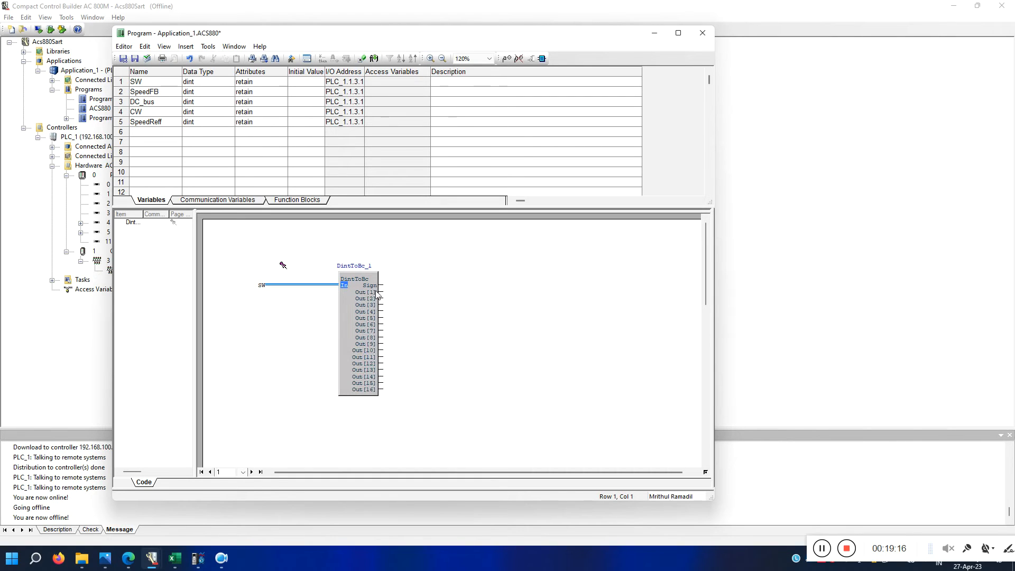
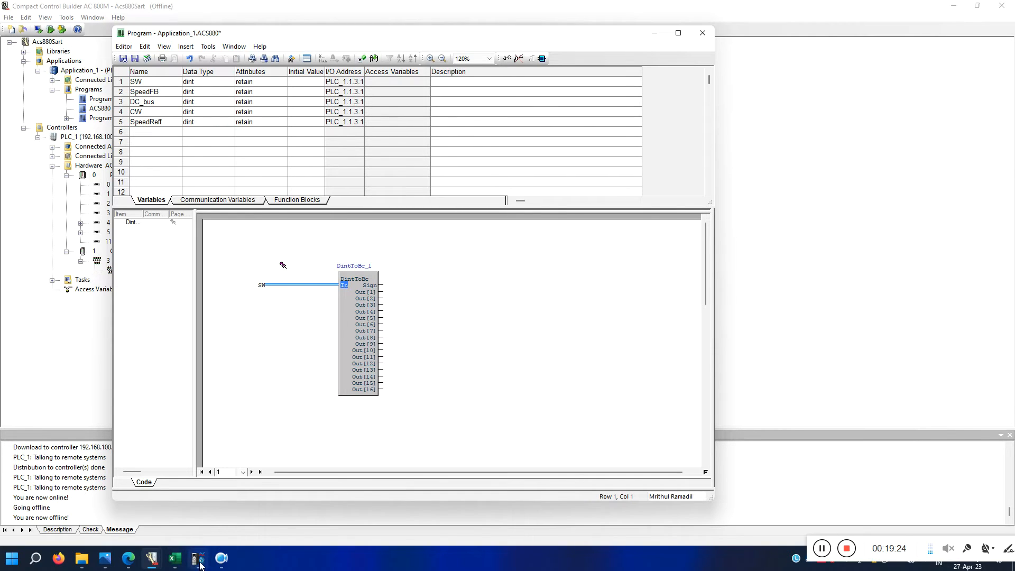
Check the status word bits in the FPBA-01 manual, and declare a bool variable rdyforon in row 7 of the ACS880 program.
left_click(127, 563)
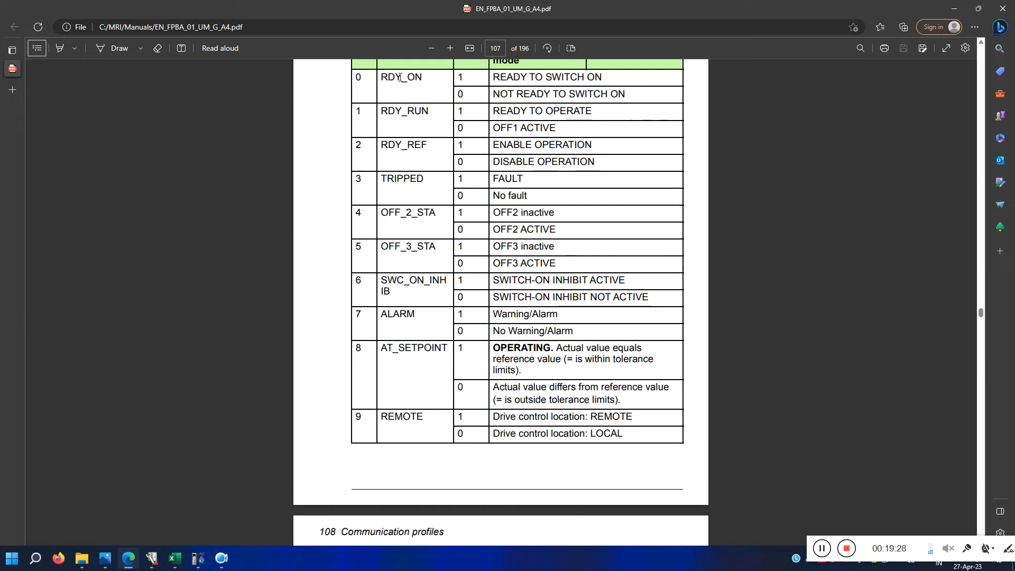
left_click(954, 9)
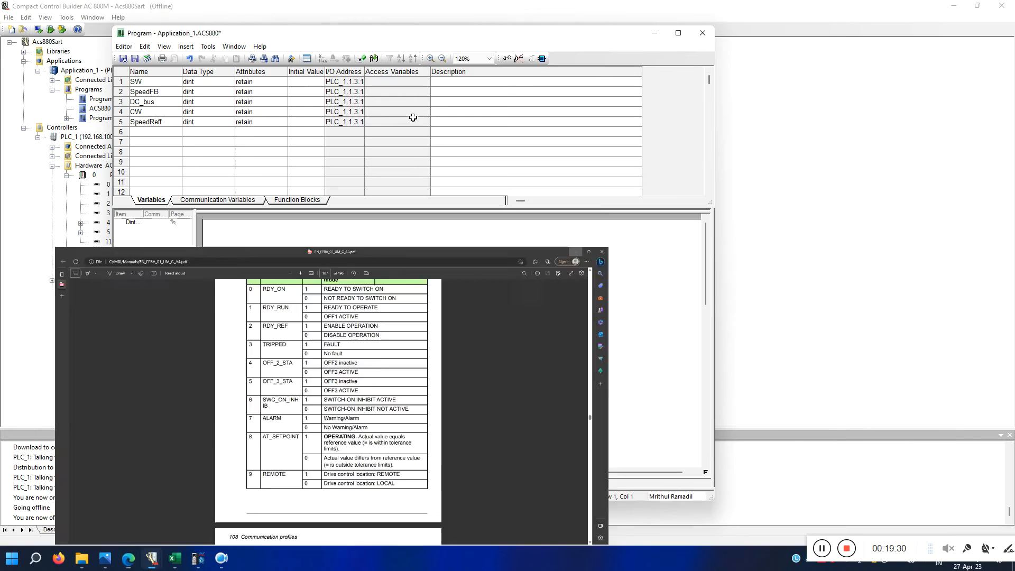
left_click(150, 132)
left_click(148, 145)
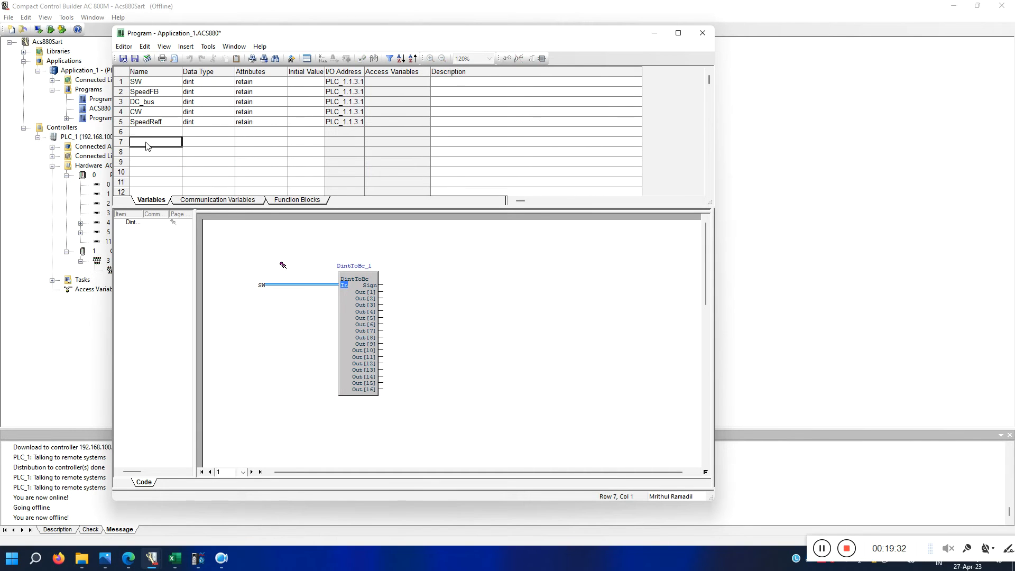
type("rdyforon")
left_click(200, 144)
type("bool")
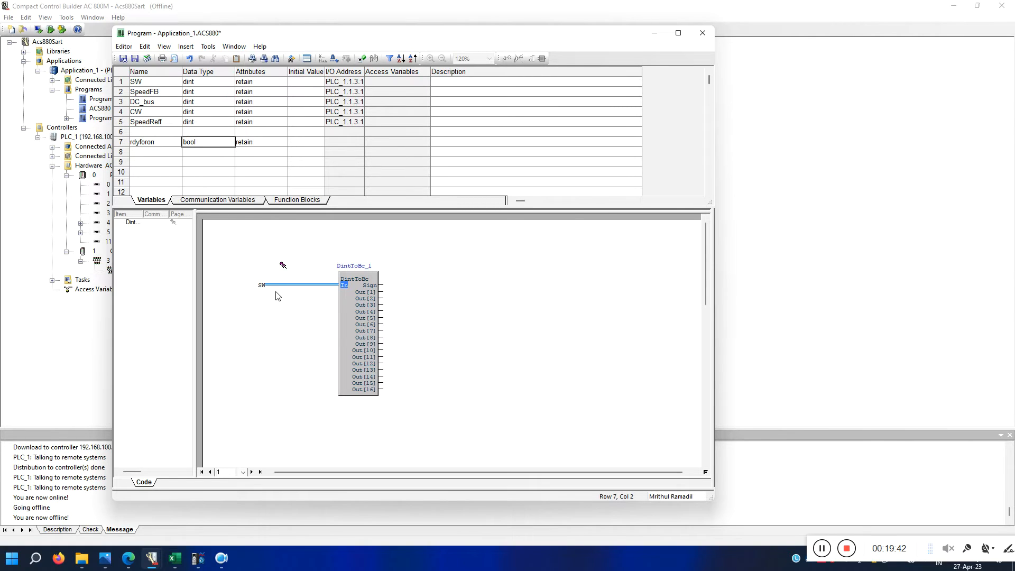
Copy the rdyforon variable name and connect it to Out[1] of DintToBc_1.
left_click(167, 141)
left_click(168, 141)
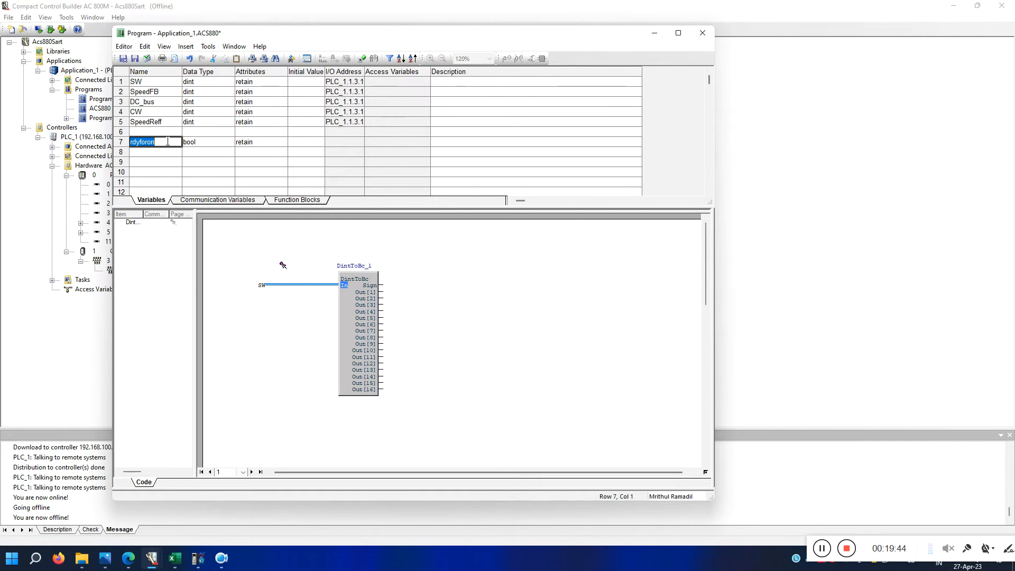
right_click(167, 141)
left_click(199, 174)
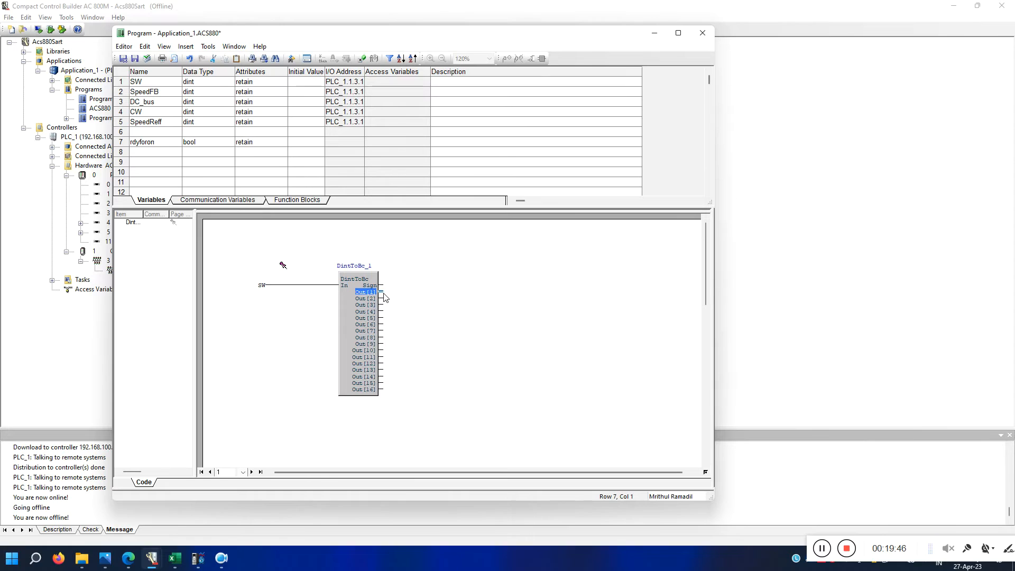
double_click(382, 292)
right_click(383, 293)
right_click(442, 204)
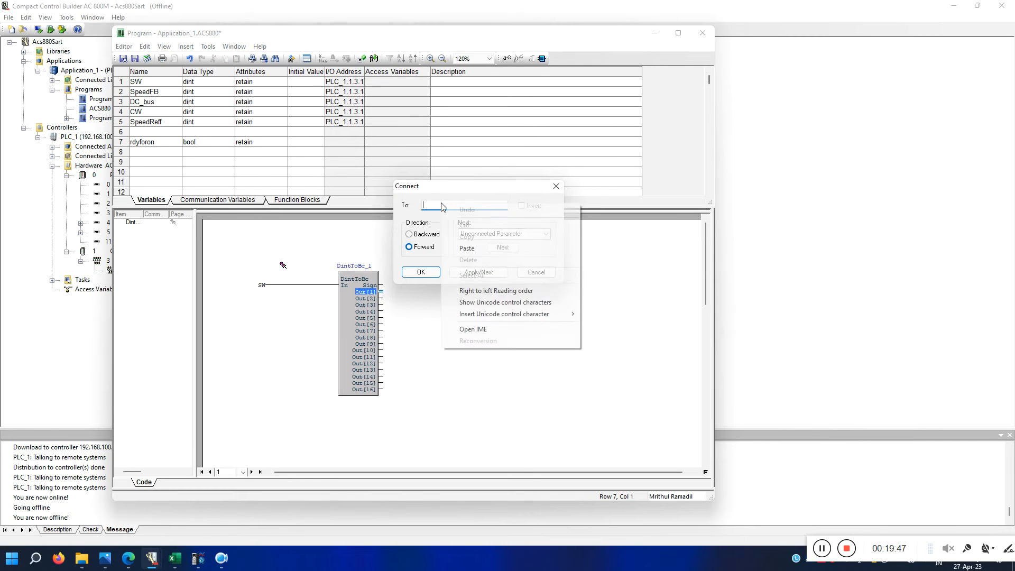
left_click(465, 249)
left_click(421, 272)
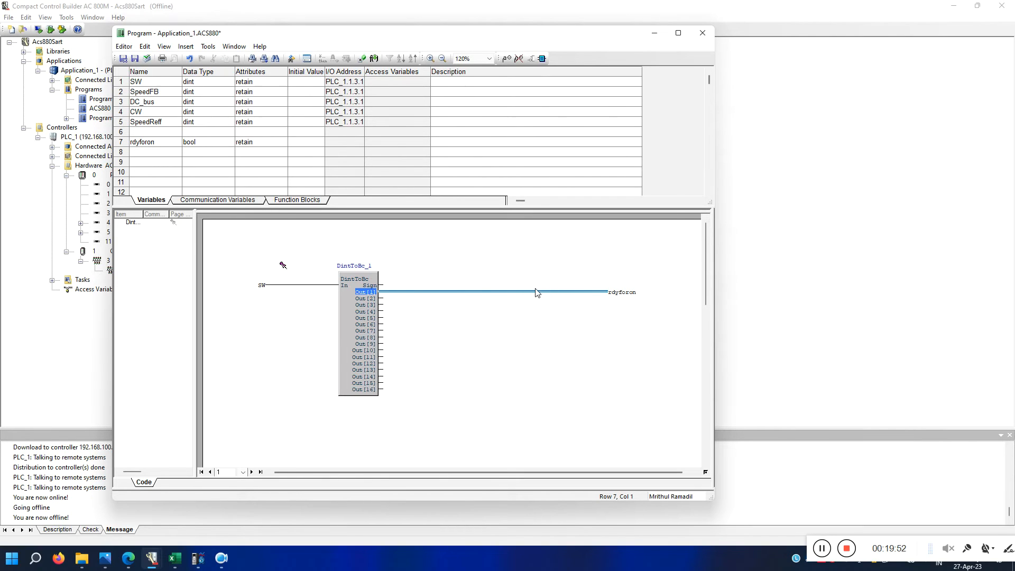
Switch to Excel, copy the status bit variable list in A11:C20 from RdyOn to Remote, and return to the program editor.
left_click(175, 558)
left_click(31, 267)
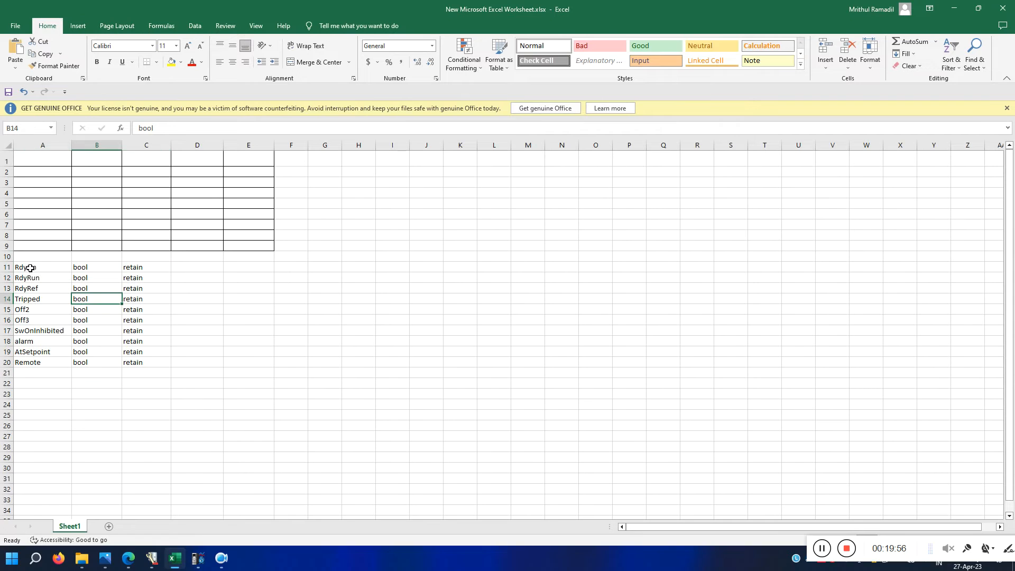
left_click_drag(30, 267, 136, 363)
right_click(136, 363)
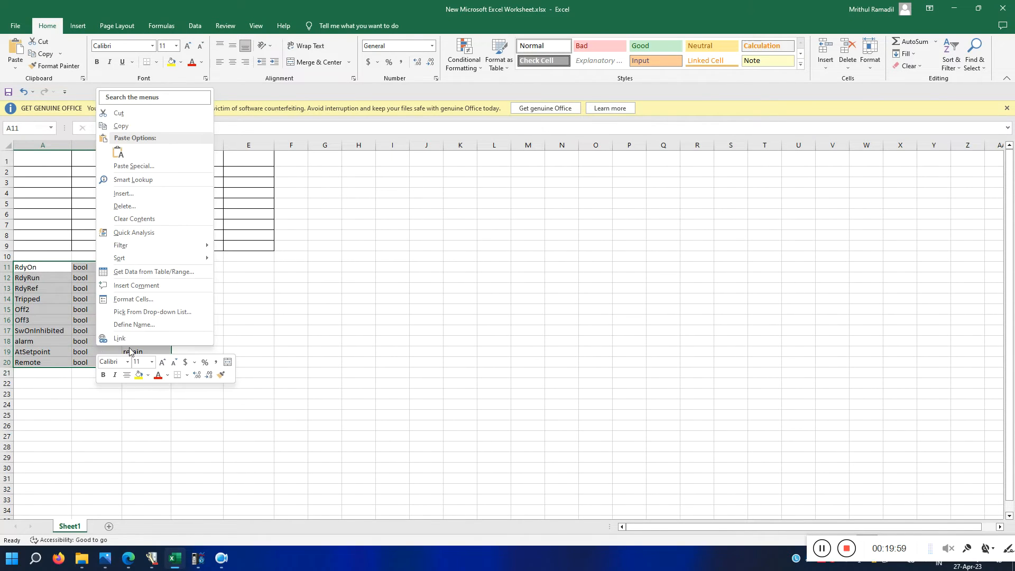
left_click(121, 127)
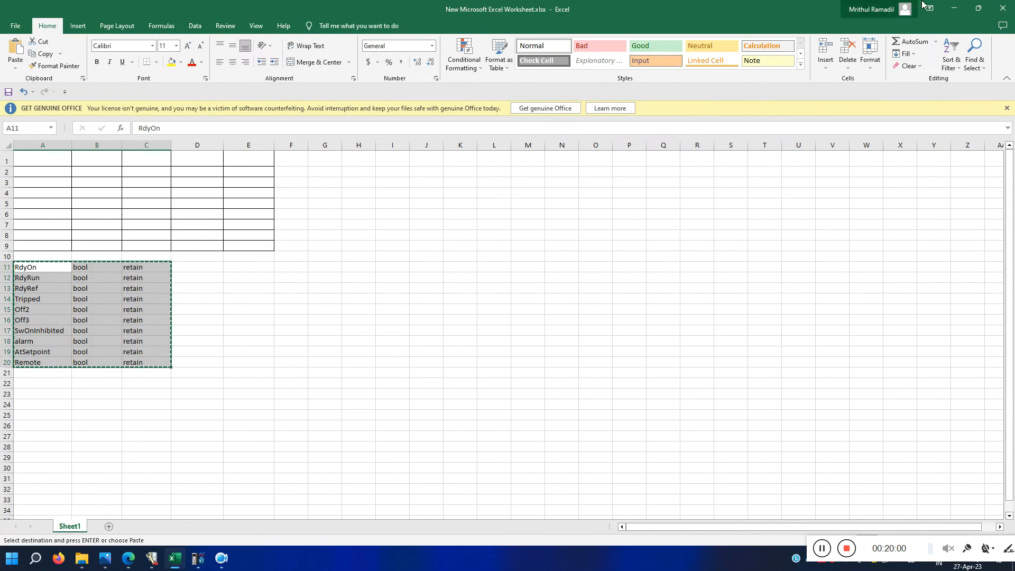
left_click(951, 8)
Paste the copied bool variables over the rdyforon entry from row 7 down, and compare them with the manual's status word table.
left_click(133, 144)
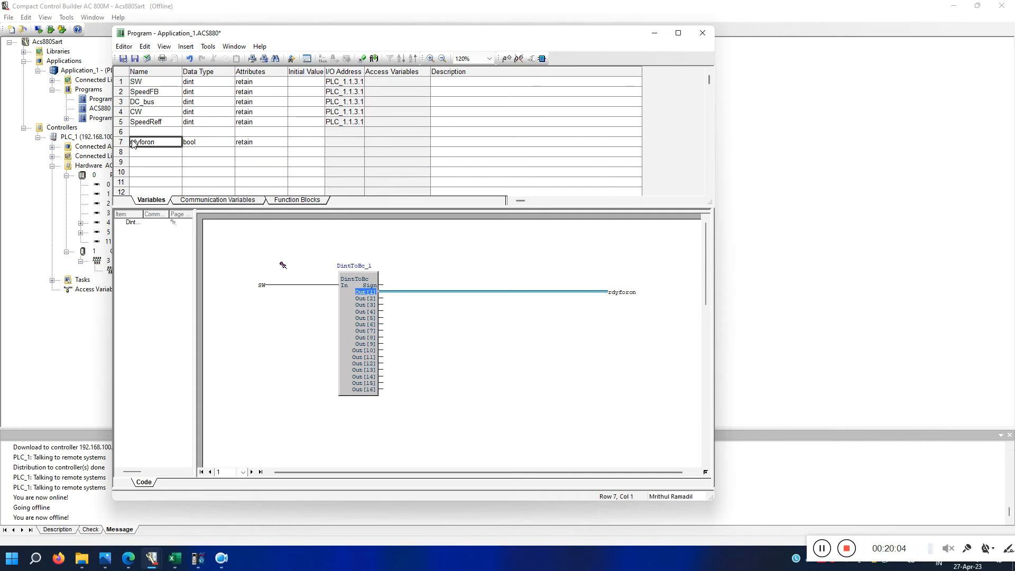
right_click(133, 142)
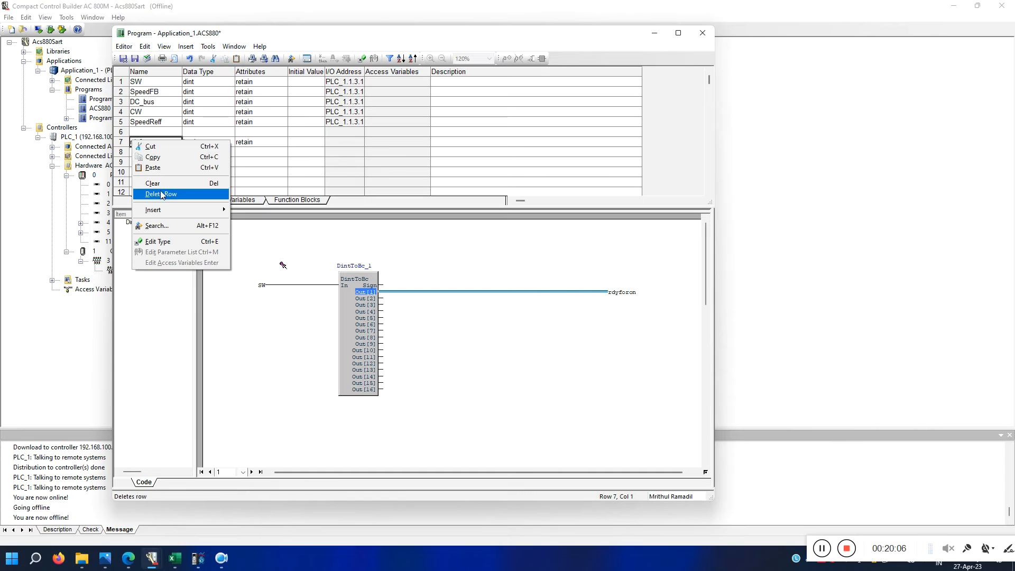
left_click(153, 168)
scroll(285, 156, "down", 2)
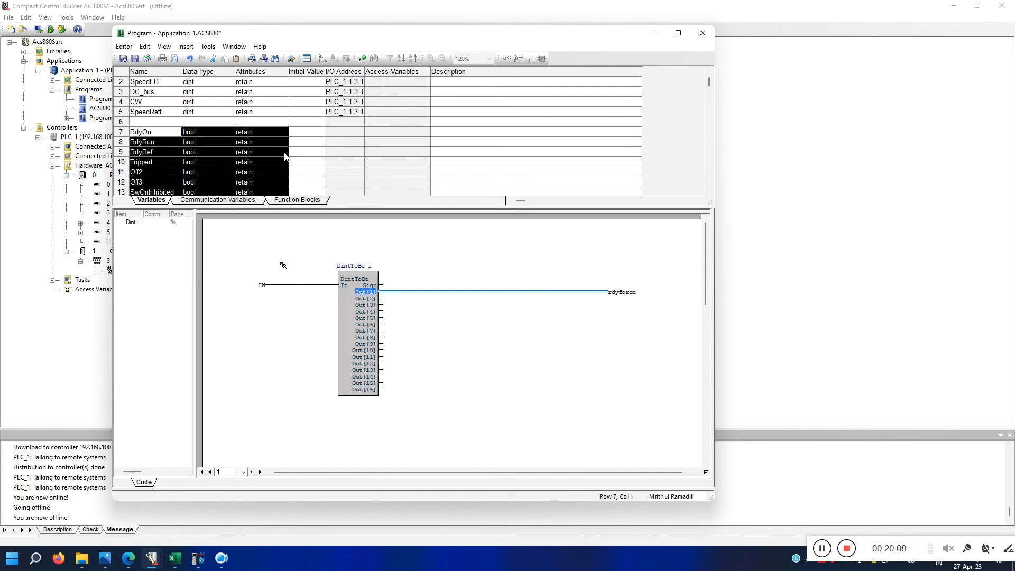
scroll(284, 156, "down", 1)
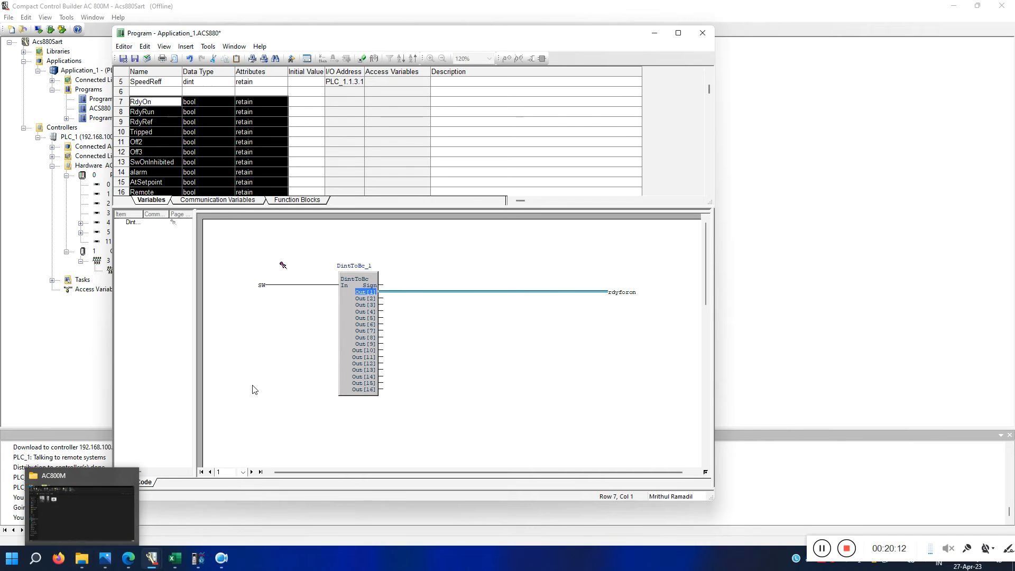
left_click(370, 154)
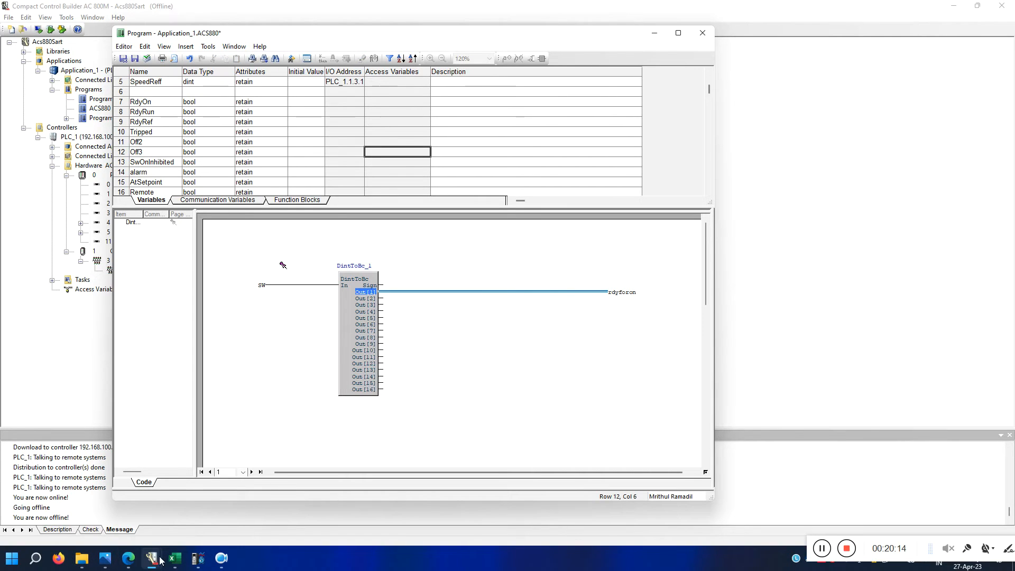
left_click(130, 560)
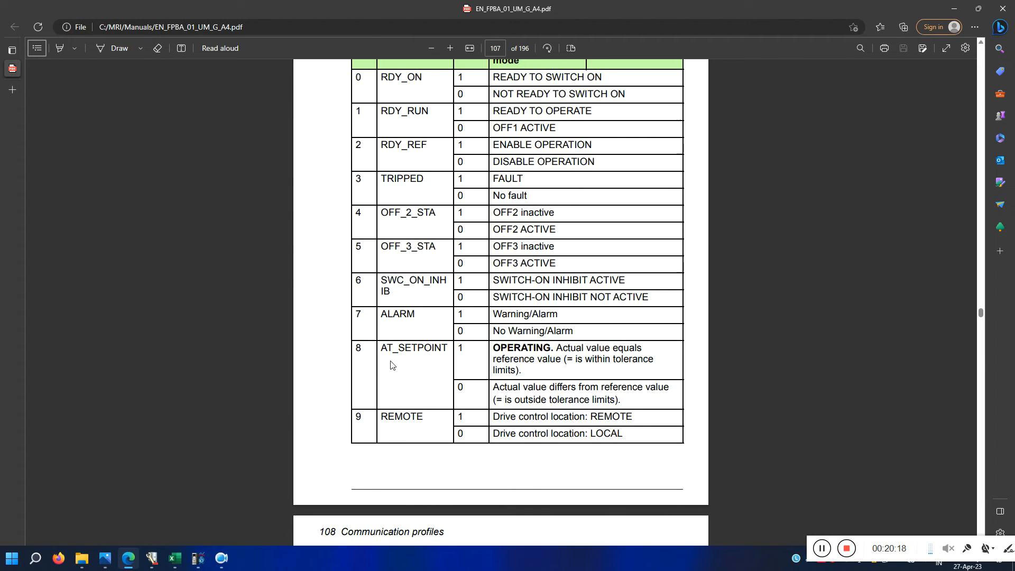
left_click(955, 8)
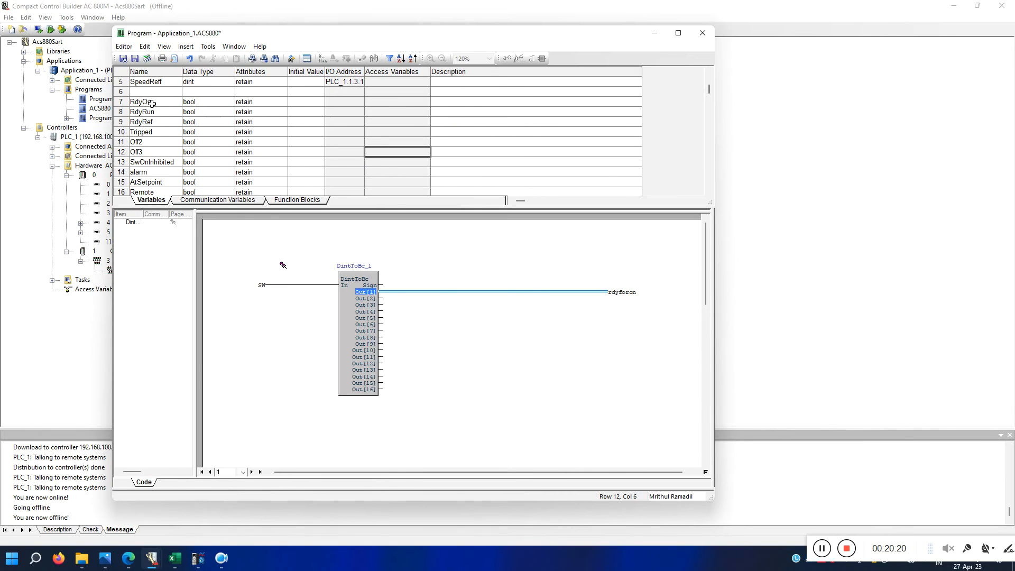
Copy the RdyOn variable name and use it to replace rdyforon as the connection of Out[1] on DintToBc_1.
scroll(159, 113, "down", 1)
left_click(166, 92)
right_click(168, 92)
key("Escape")
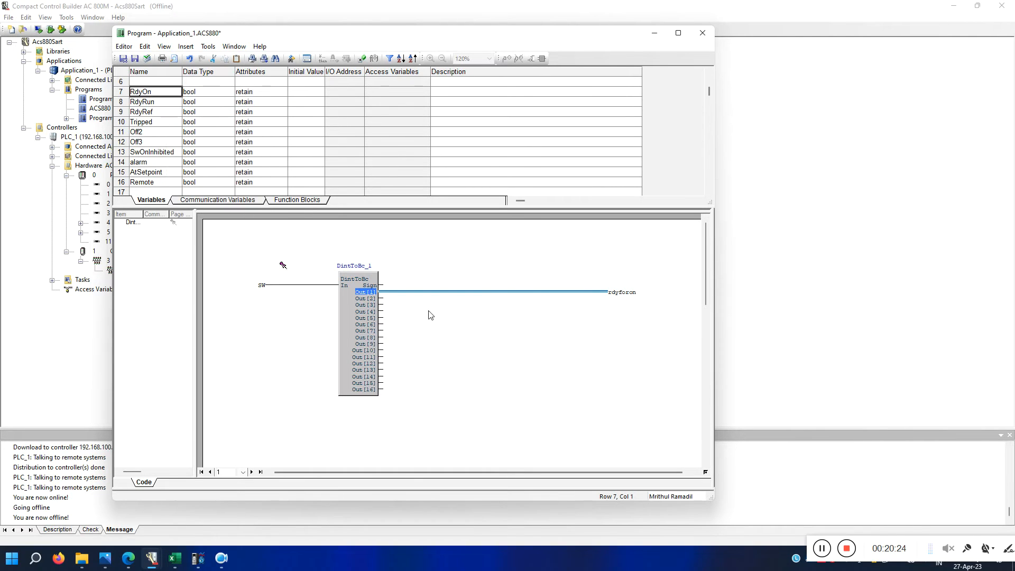
double_click(419, 292)
right_click(457, 204)
left_click(484, 257)
left_click(421, 272)
Copy the RdyRun variable name and connect it to Out[2] of DintToBc_1.
right_click(156, 103)
left_click(175, 121)
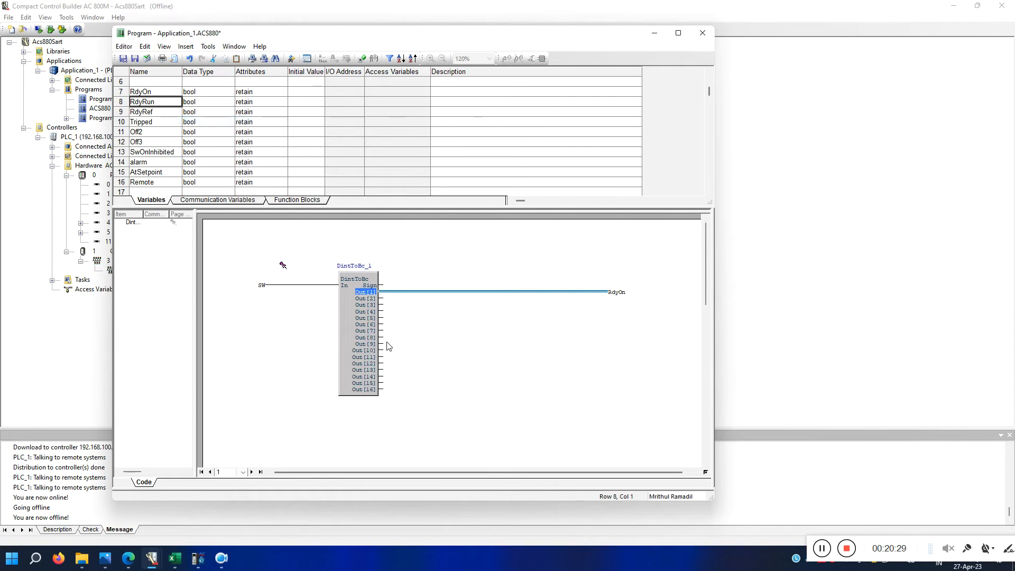
double_click(382, 299)
right_click(449, 212)
left_click(474, 258)
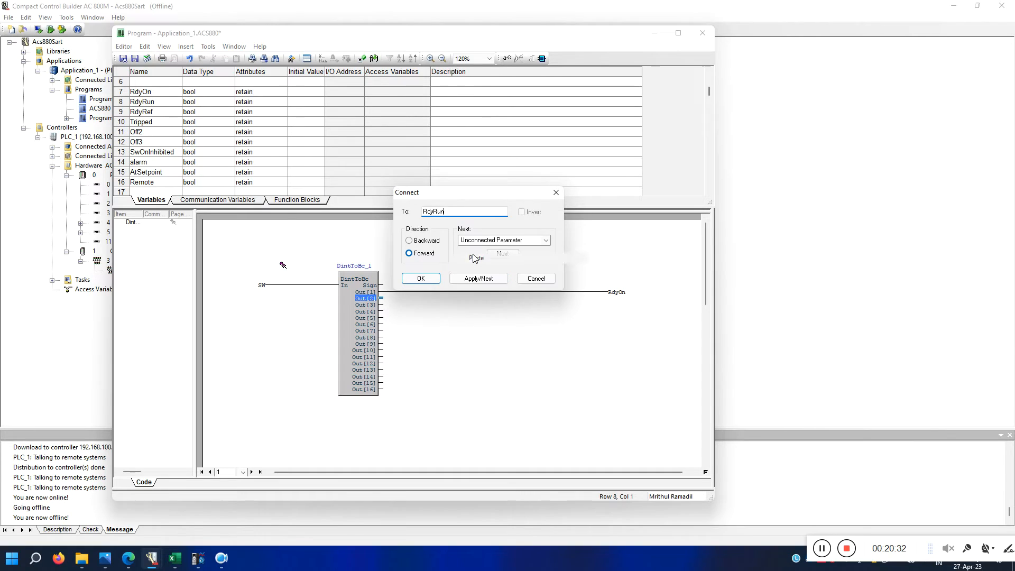
left_click(421, 278)
Copy the RdyRef variable name and connect it to Out[3] of DintToBc_1.
left_click(148, 111)
right_click(147, 112)
left_click(168, 129)
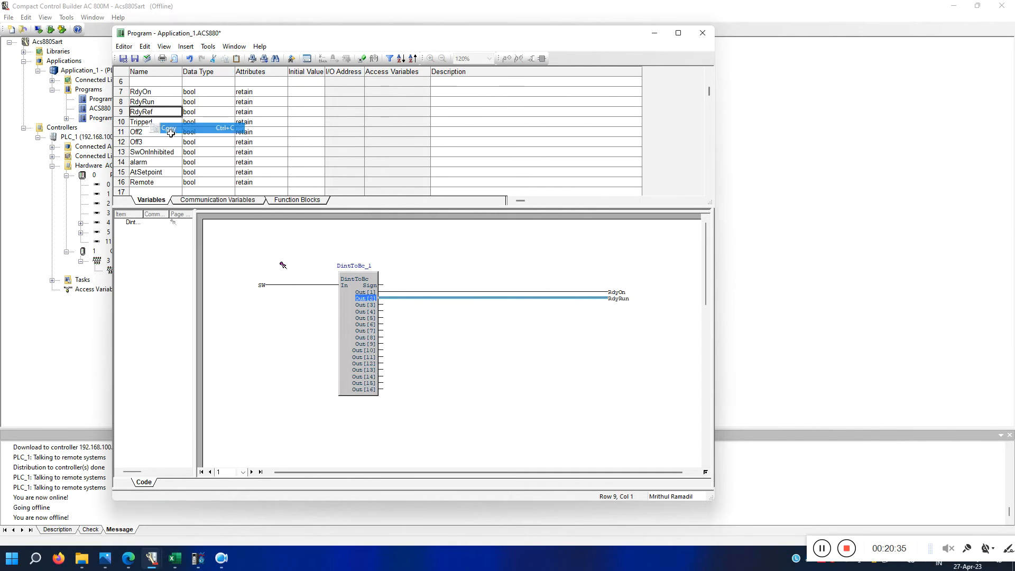
double_click(382, 305)
right_click(449, 216)
left_click(465, 260)
left_click(421, 284)
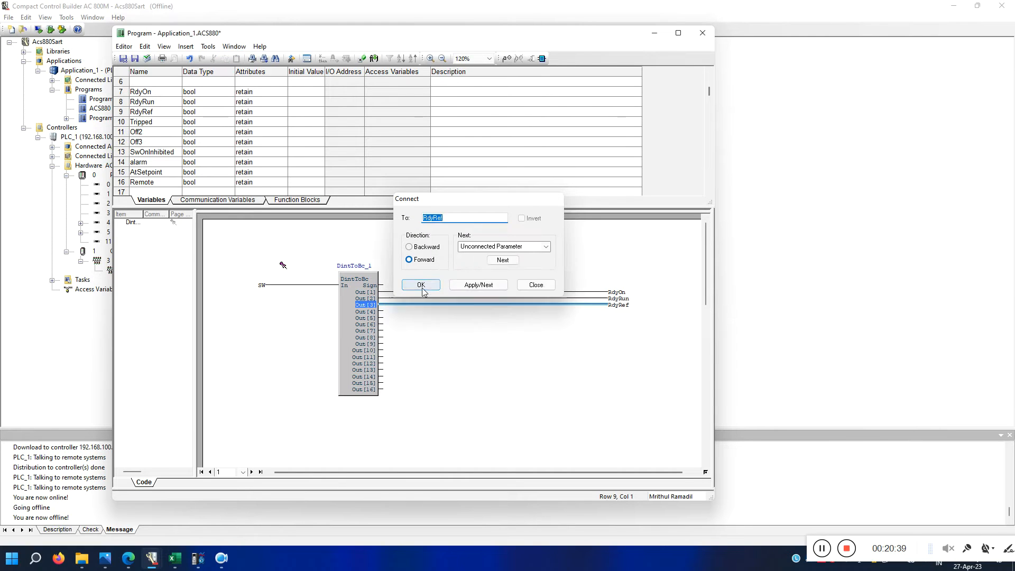
Copy the Tripped variable name and connect it to Out[4] of DintToBc_1.
left_click(160, 123)
right_click(159, 123)
left_click(180, 139)
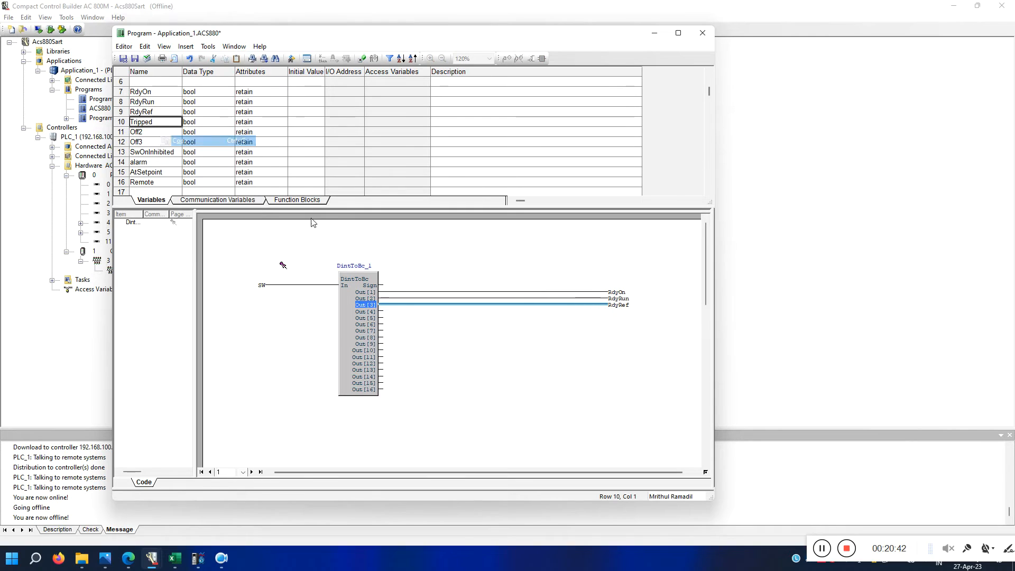
double_click(382, 311)
right_click(453, 231)
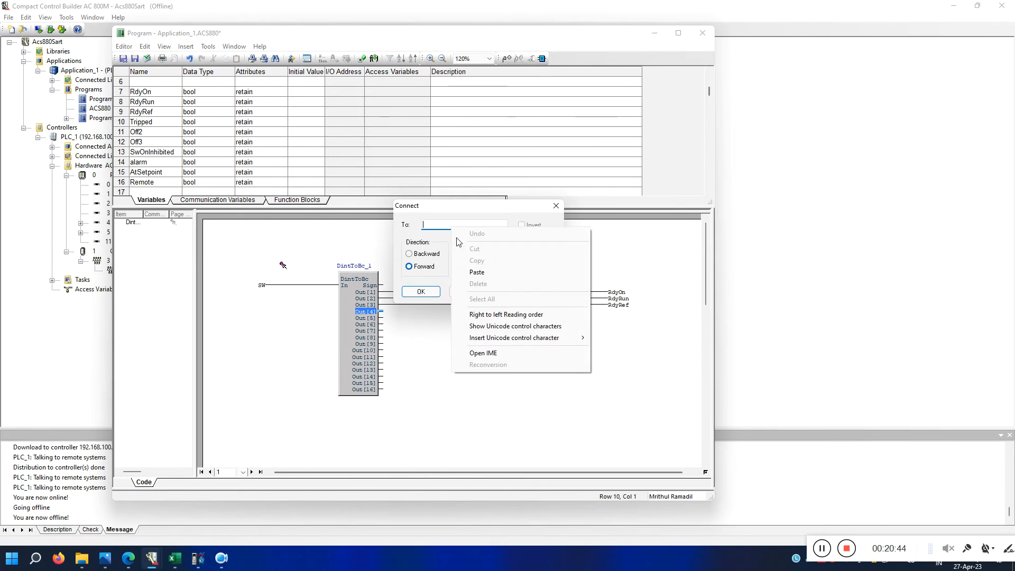
left_click(477, 272)
left_click(421, 291)
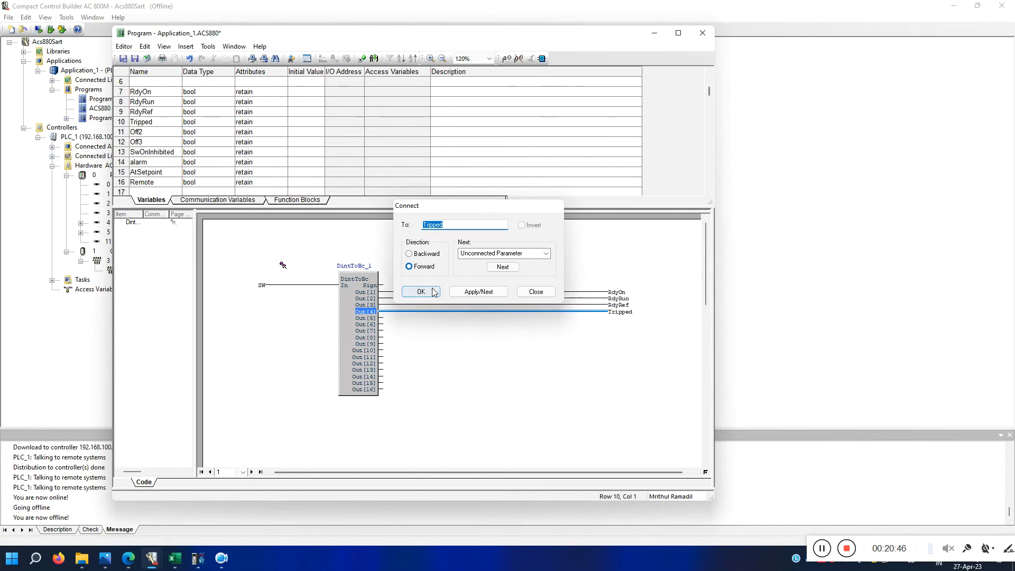
Copy the Off2 variable name and connect it to Out[5] of DintToBc_1.
left_click(146, 131)
right_click(147, 132)
left_click(180, 150)
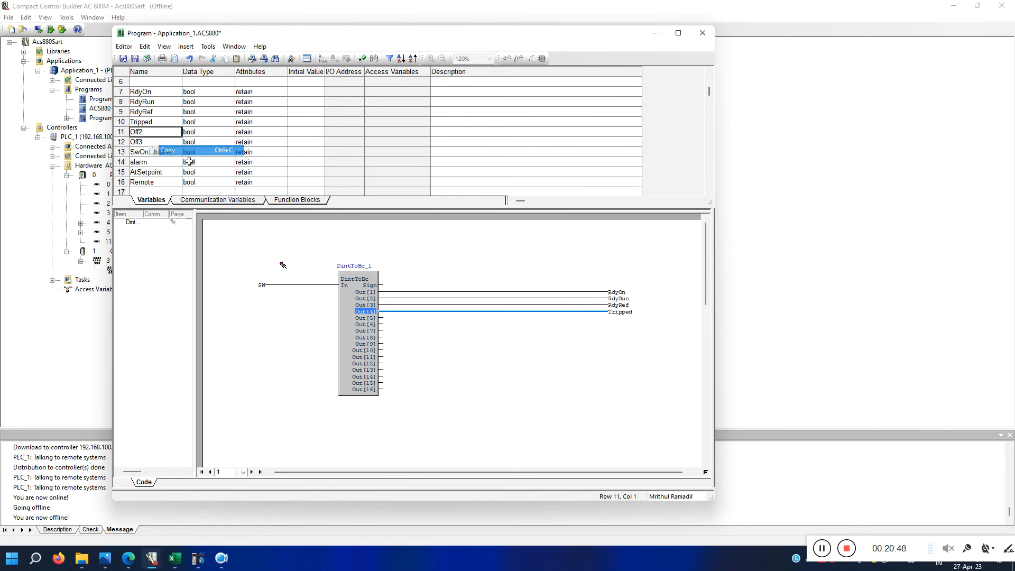
double_click(381, 318)
right_click(433, 230)
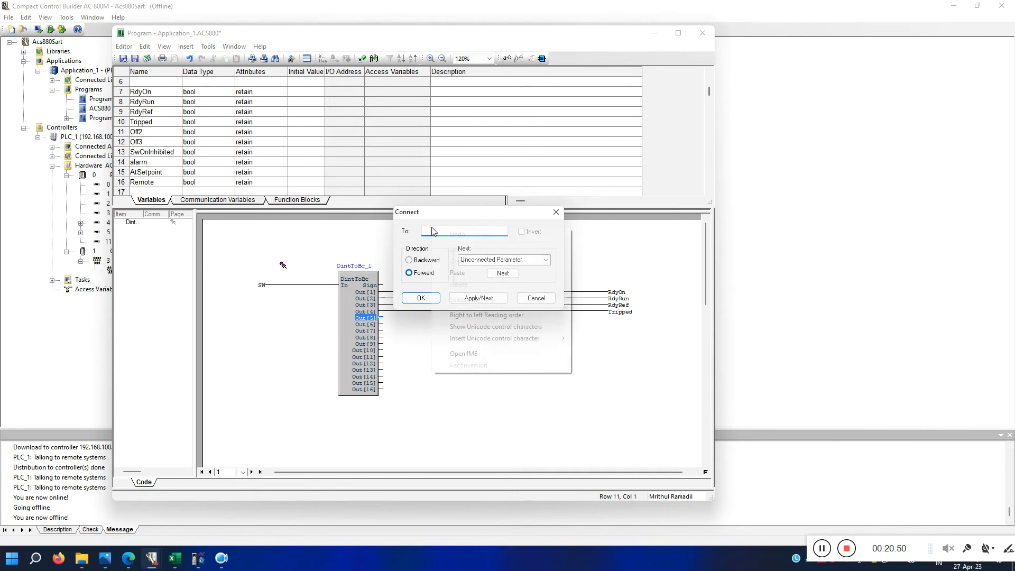
left_click(457, 273)
left_click(423, 298)
Copy the Off3 variable name and connect it to Out[6] of DintToBc_1.
left_click(153, 143)
right_click(153, 144)
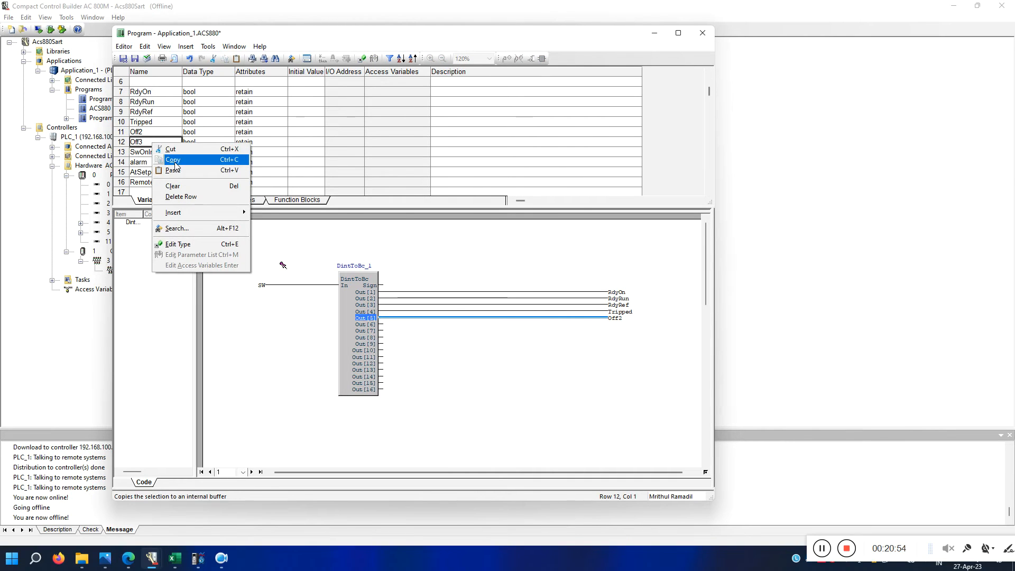
left_click(174, 161)
double_click(382, 324)
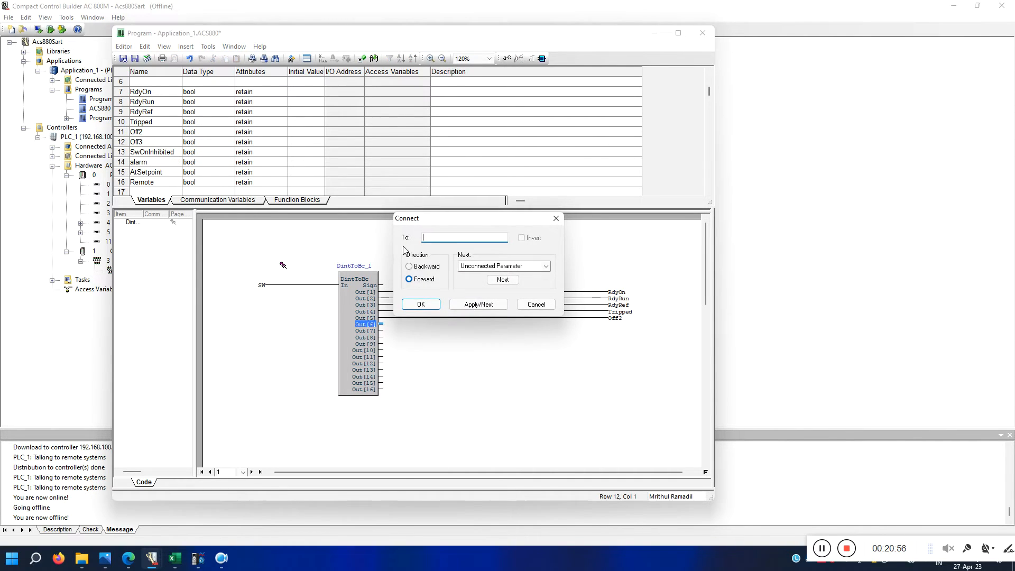
right_click(438, 241)
left_click(461, 287)
left_click(421, 304)
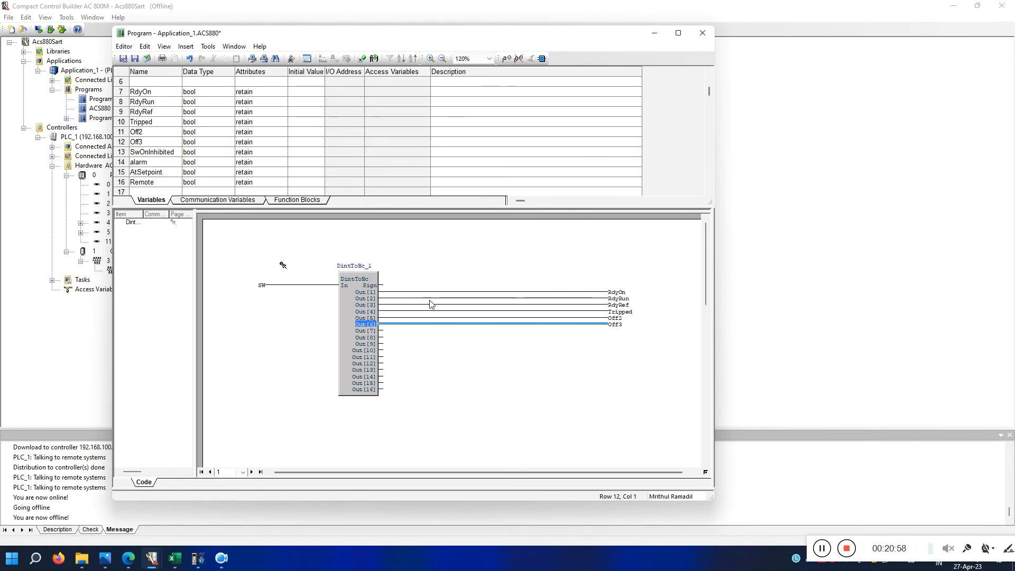
Copy the SwOnInhibited variable name and connect it to Out[7] of DintToBc_1.
right_click(165, 155)
left_click(185, 172)
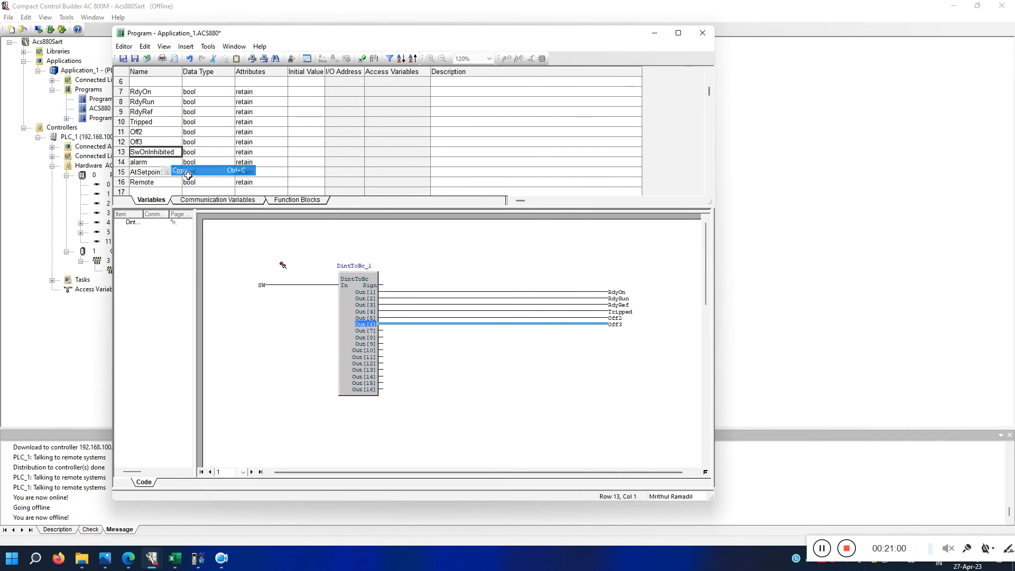
double_click(387, 332)
right_click(442, 248)
left_click(461, 287)
left_click(421, 311)
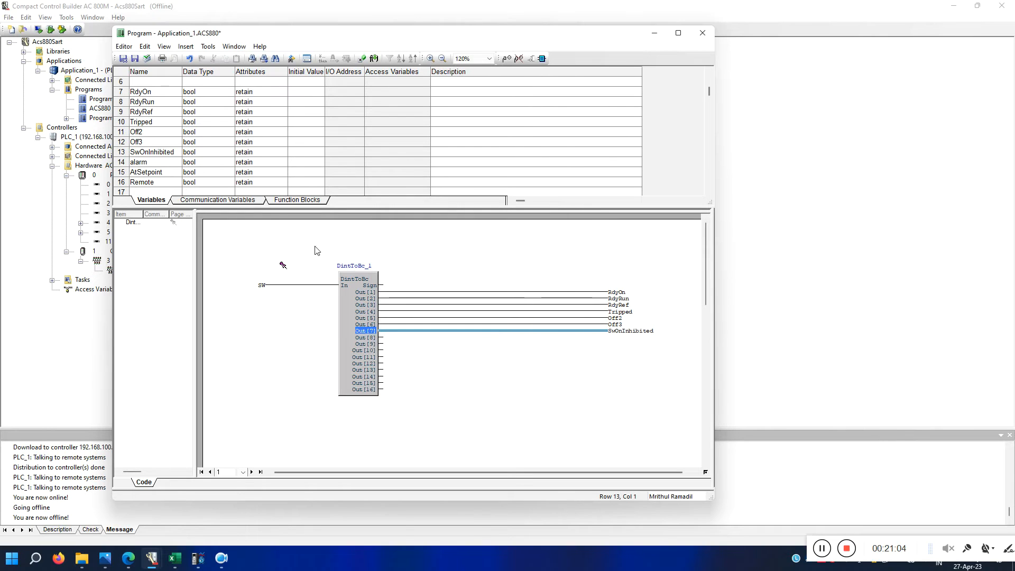
Copy the alarm variable name and connect it to Out[8] of DintToBc_1.
left_click(159, 164)
right_click(159, 164)
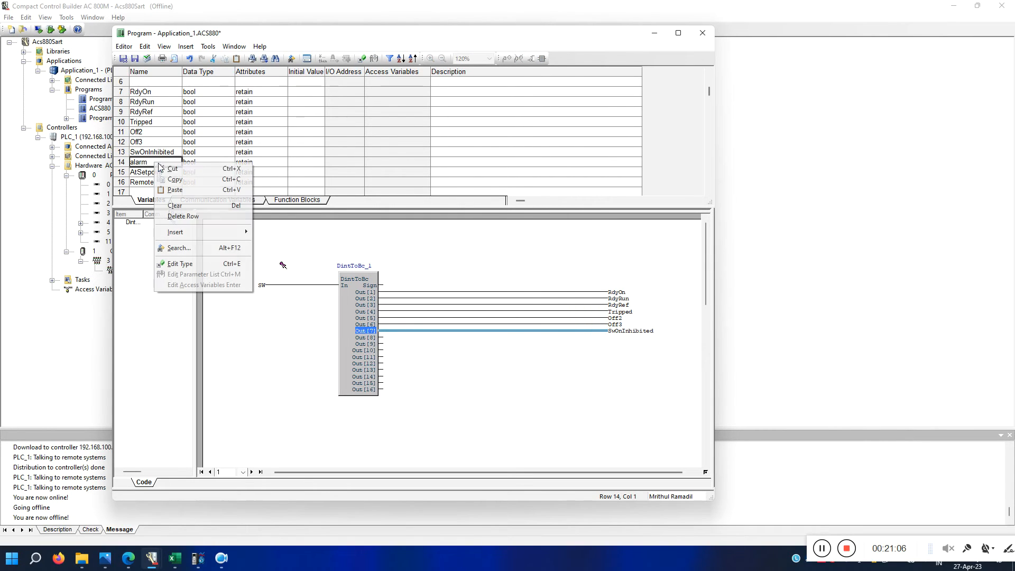
left_click(175, 179)
left_click(381, 338)
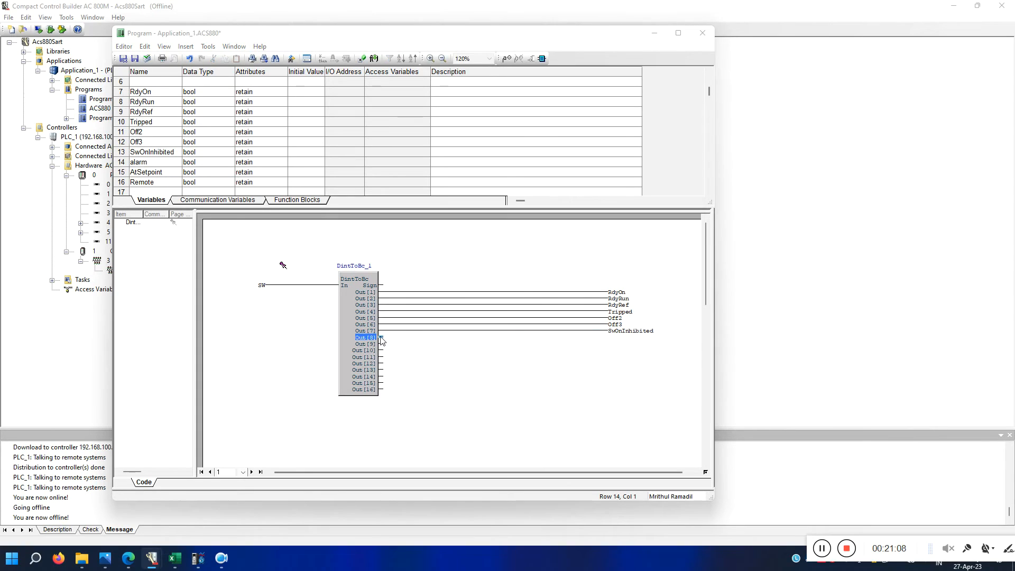
double_click(381, 338)
right_click(465, 249)
left_click(485, 290)
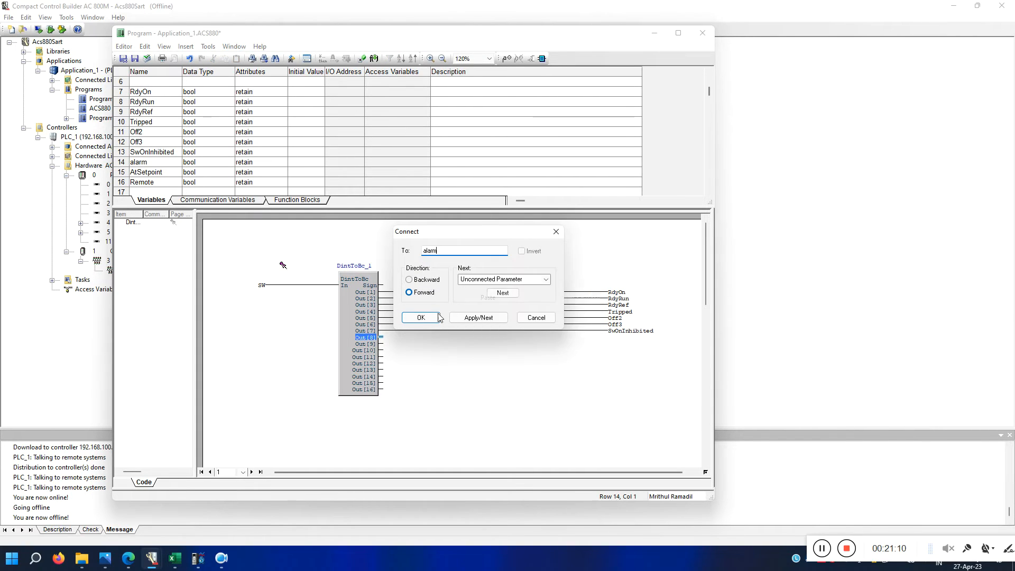
left_click(421, 318)
Copy the AtSetpoint variable name and connect it to Out[9] of DintToBc_1.
left_click(157, 172)
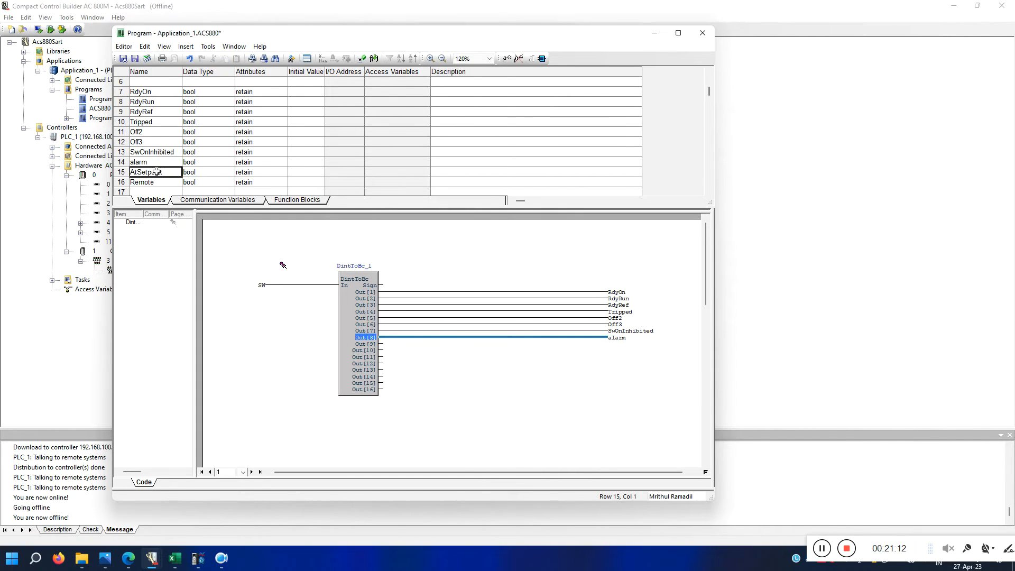
right_click(157, 172)
left_click(174, 189)
left_click(381, 344)
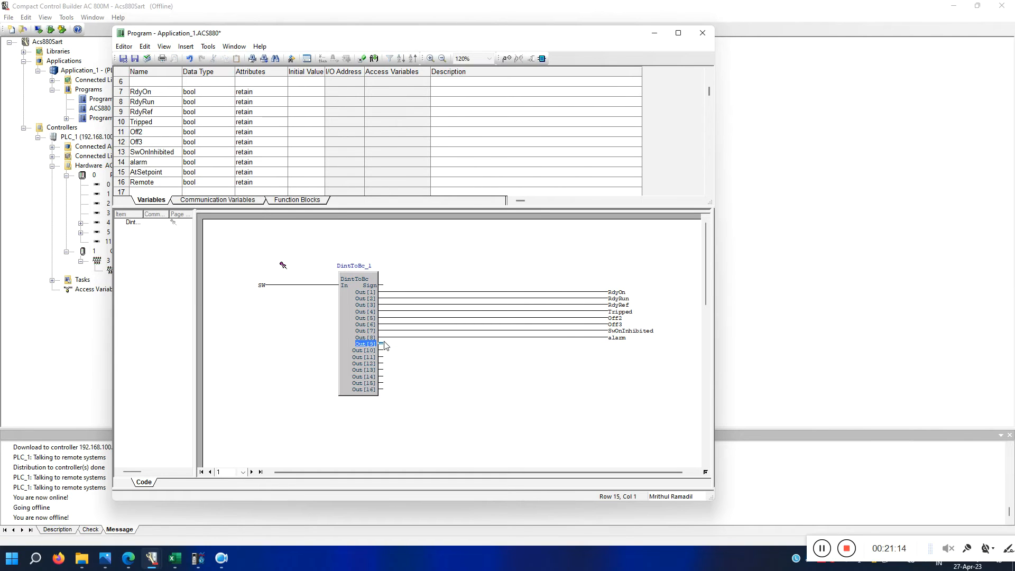
right_click(385, 341)
left_click(382, 344)
double_click(382, 345)
right_click(430, 260)
left_click(455, 305)
left_click(421, 323)
Copy the Remote variable name, connect it to Out[10] of DintToBc_1, and save the program.
left_click(381, 350)
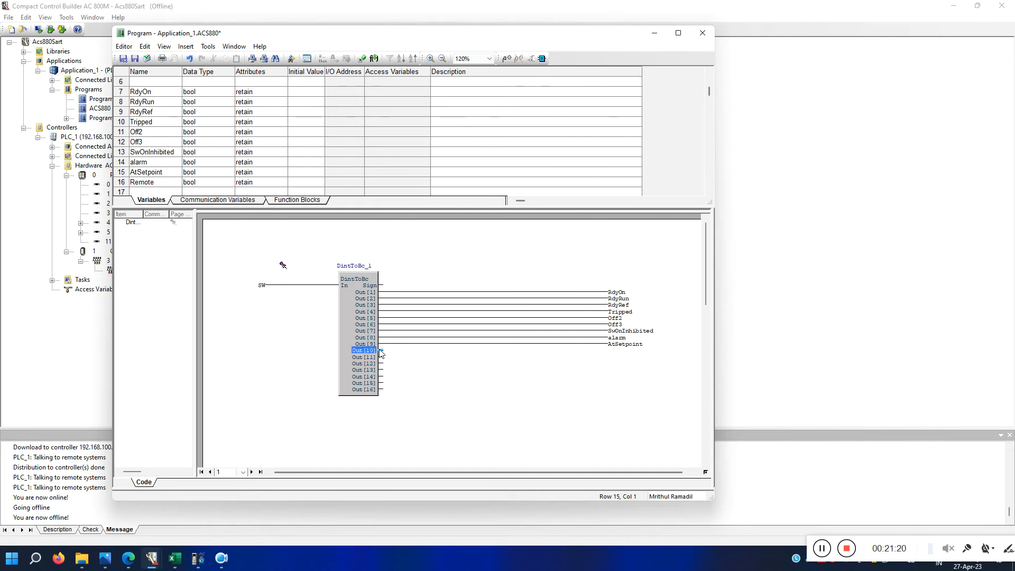
left_click(144, 183)
right_click(143, 183)
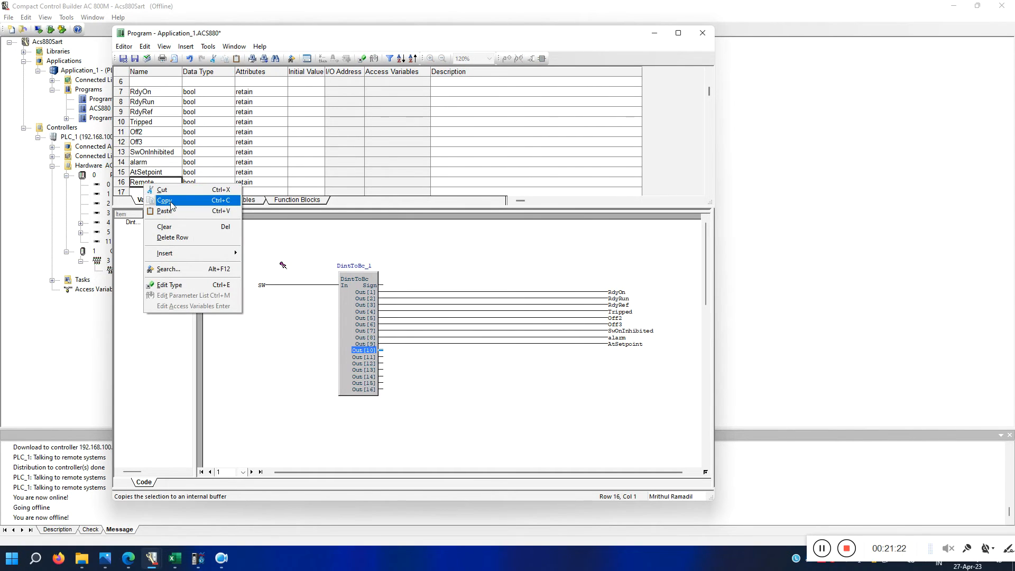
left_click(173, 204)
double_click(382, 351)
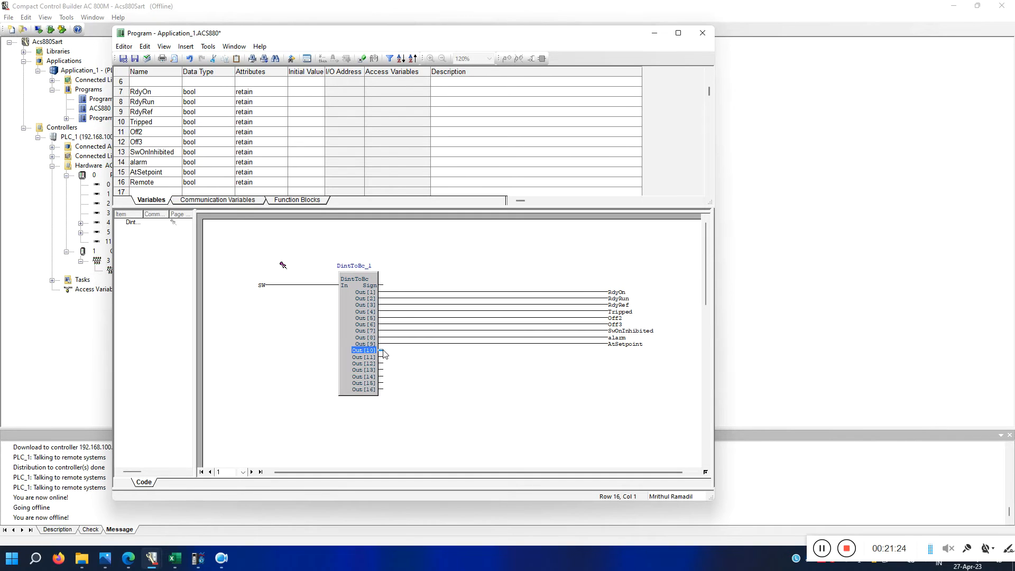
right_click(446, 264)
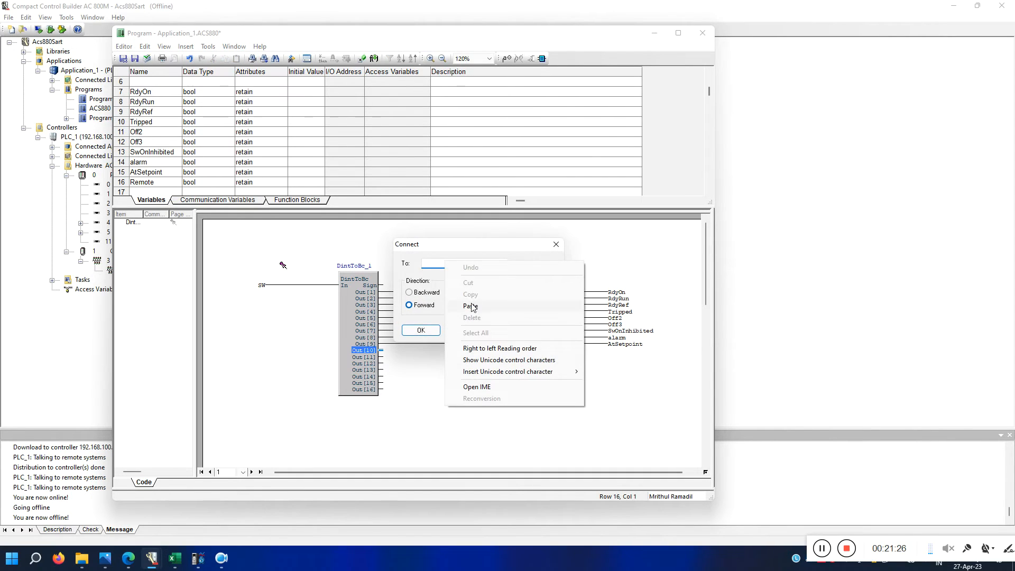
left_click(470, 306)
left_click(421, 330)
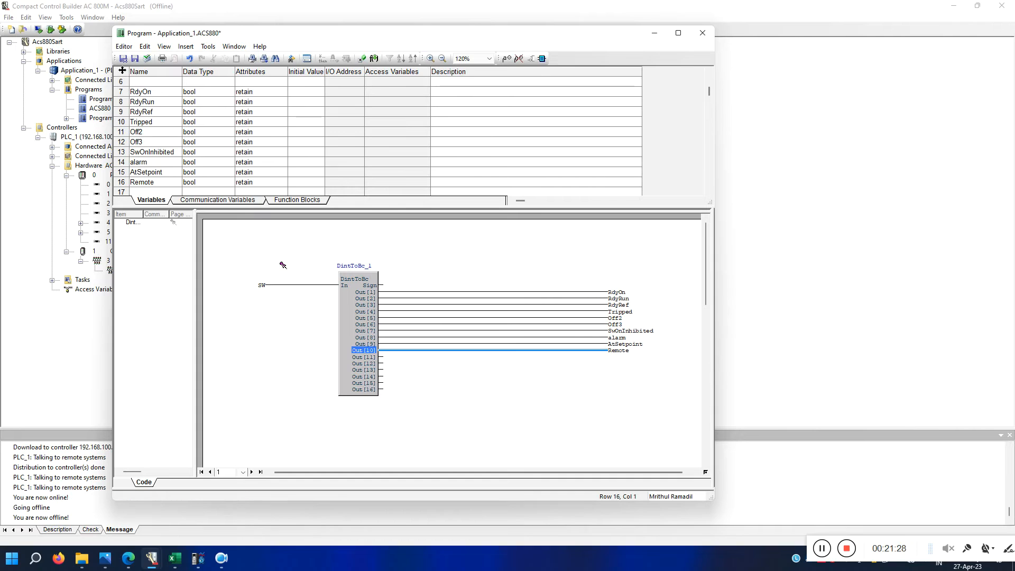
left_click(134, 58)
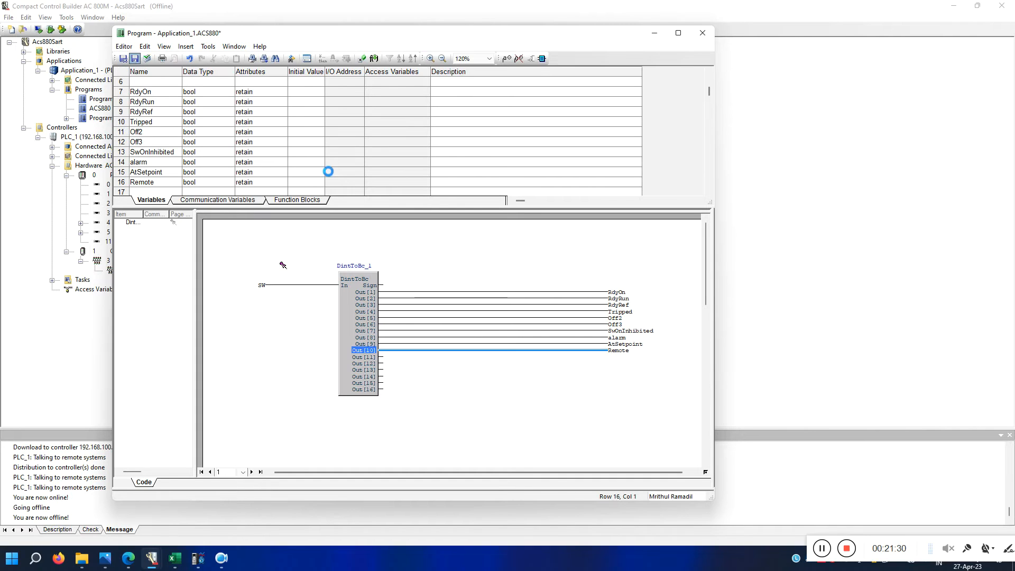
Insert a BcToDint function block below DintToBc_1, keeping the proposed name BcToDint_1.
scroll(195, 152, "down", 1)
scroll(194, 155, "up", 2)
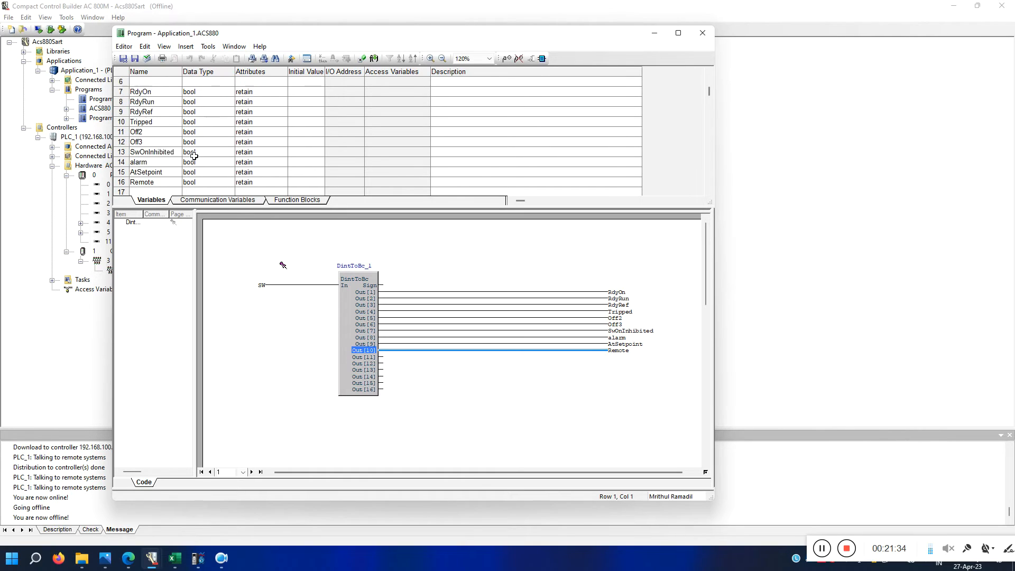
scroll(194, 156, "up", 1)
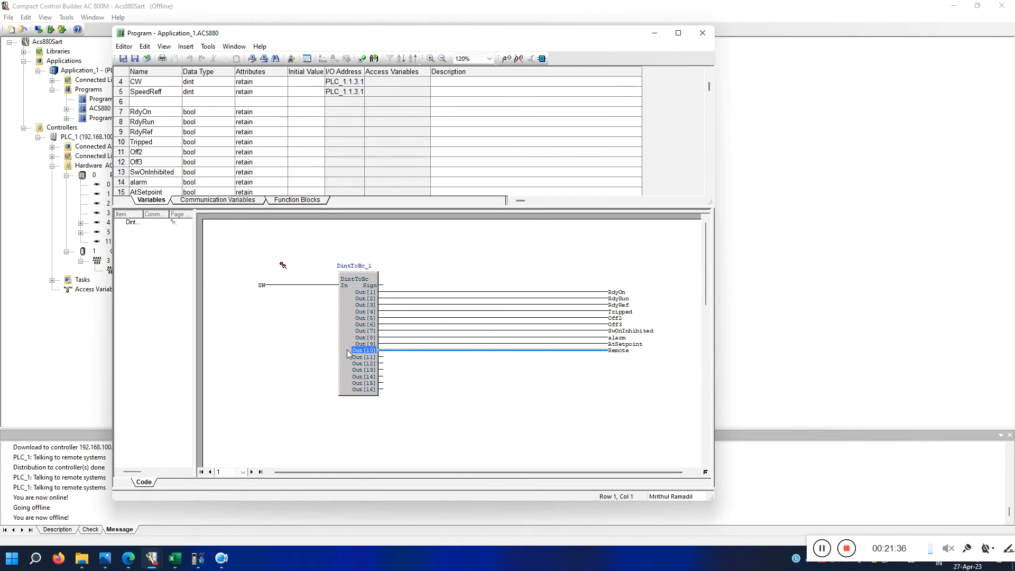
scroll(408, 390, "down", 3)
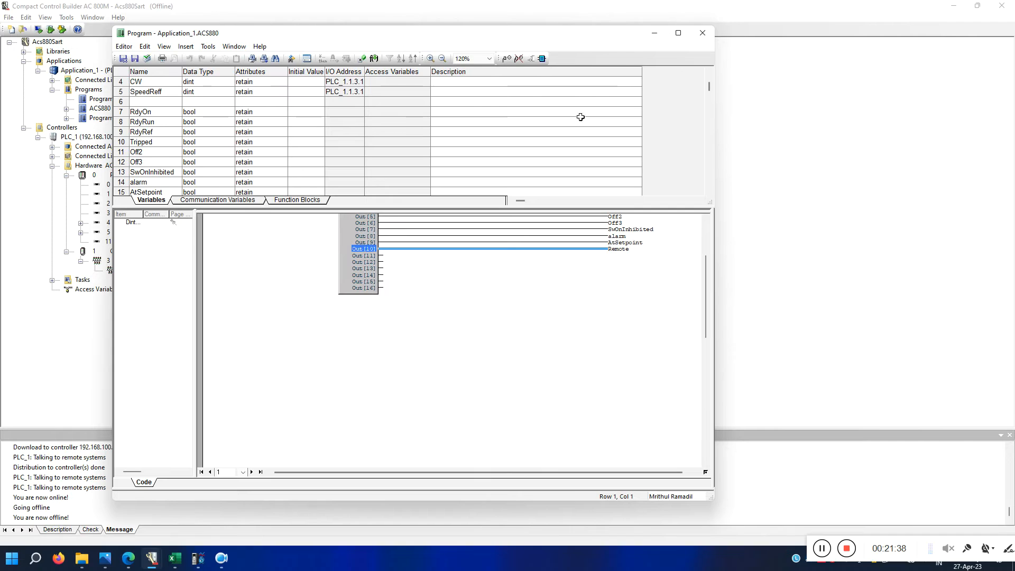
left_click(542, 58)
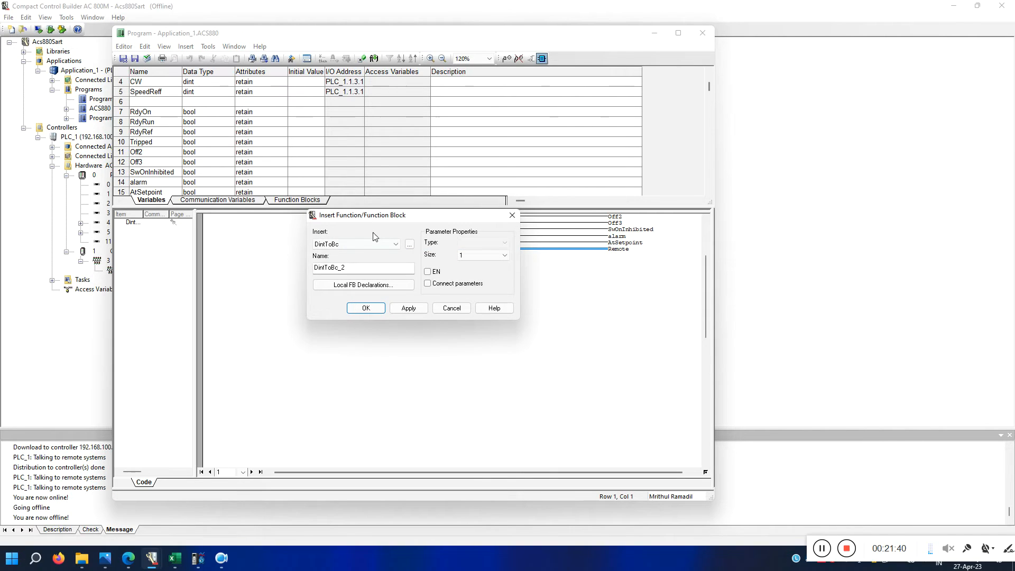
key("b")
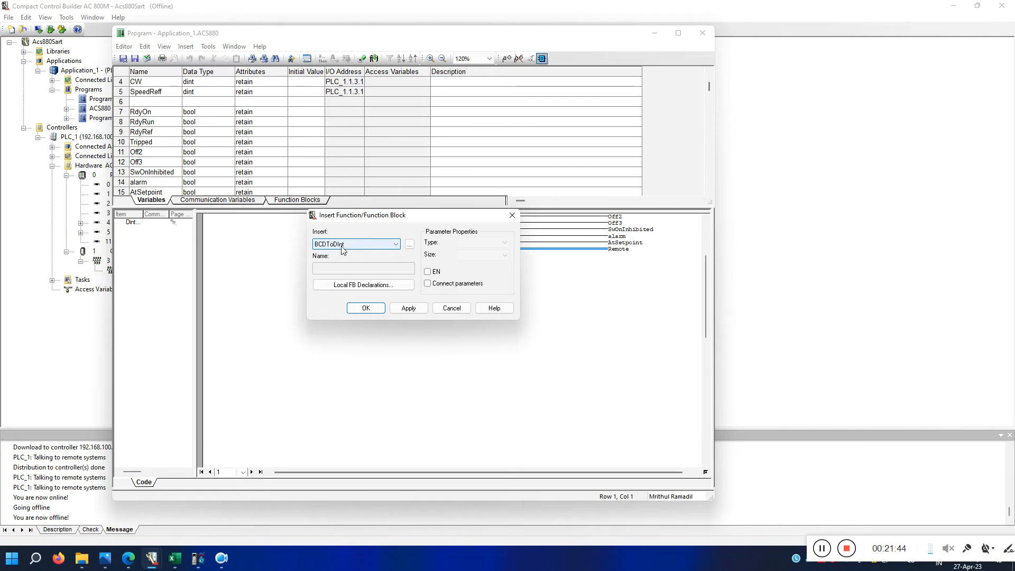
left_click(386, 246)
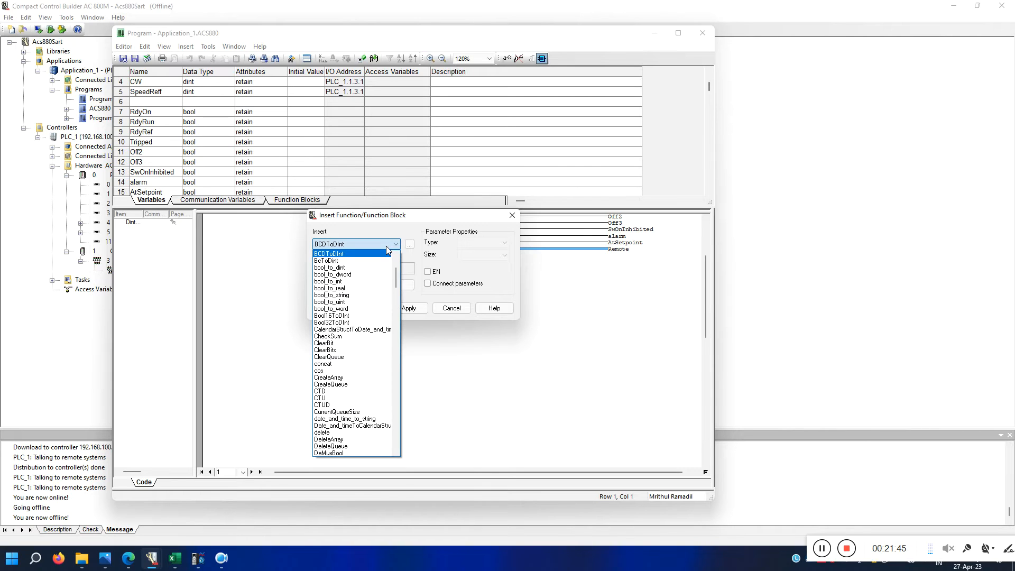
left_click(338, 260)
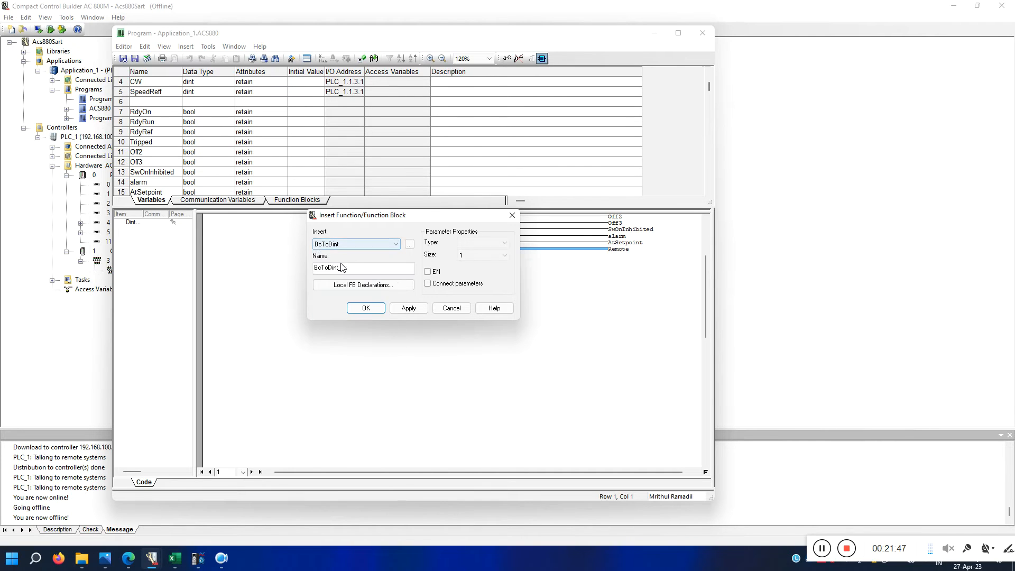
left_click(378, 310)
left_click(563, 315)
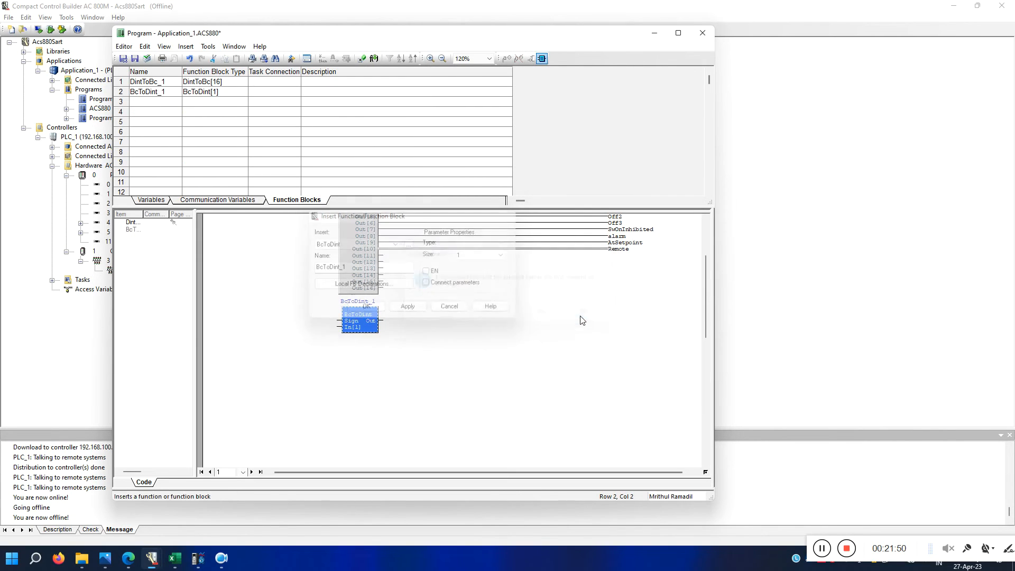
Set the parameter size of the BcToDint_1 block to 16.
left_click(389, 347)
right_click(354, 316)
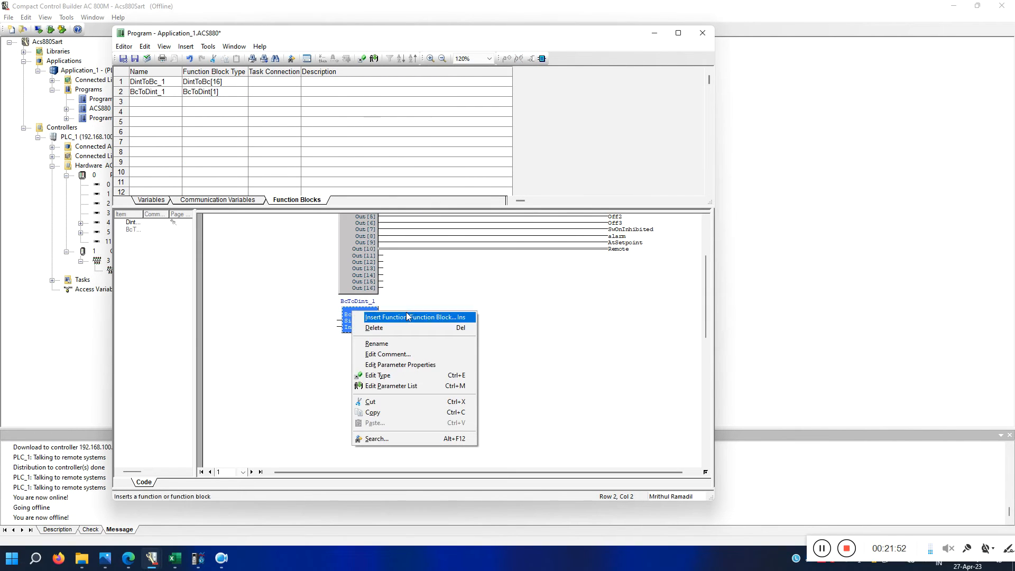
left_click(400, 365)
left_click(465, 272)
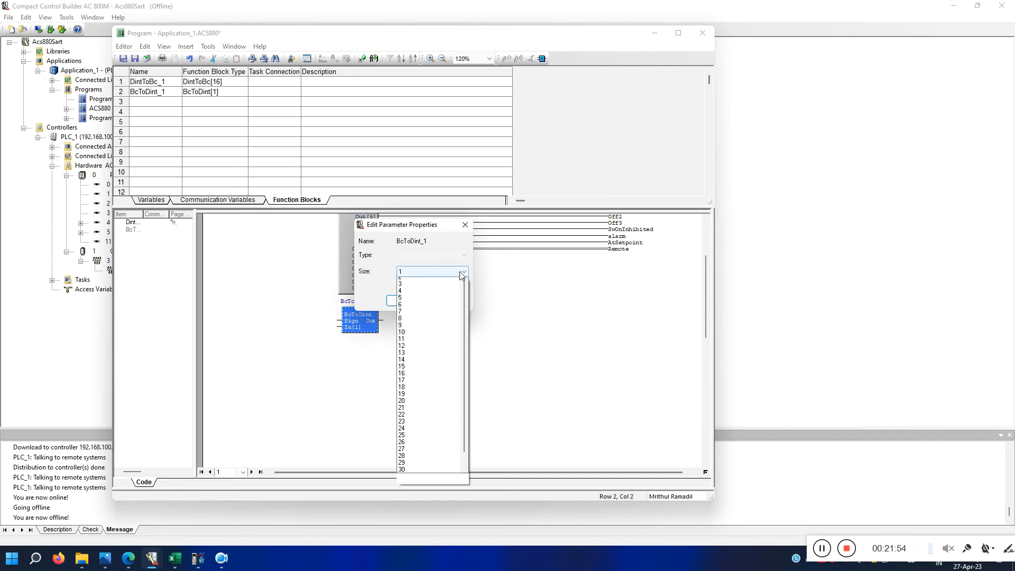
left_click(412, 384)
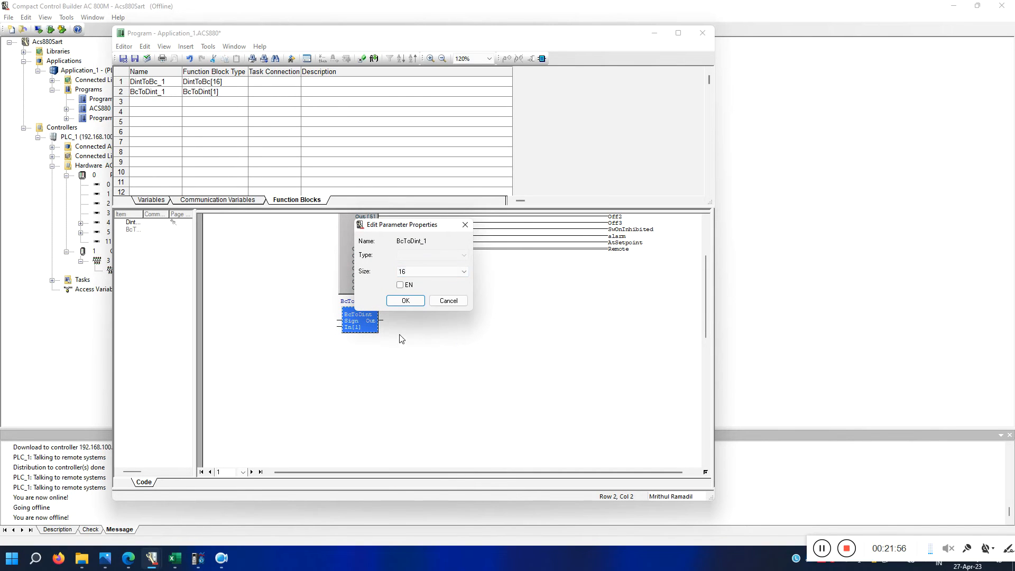
left_click(405, 301)
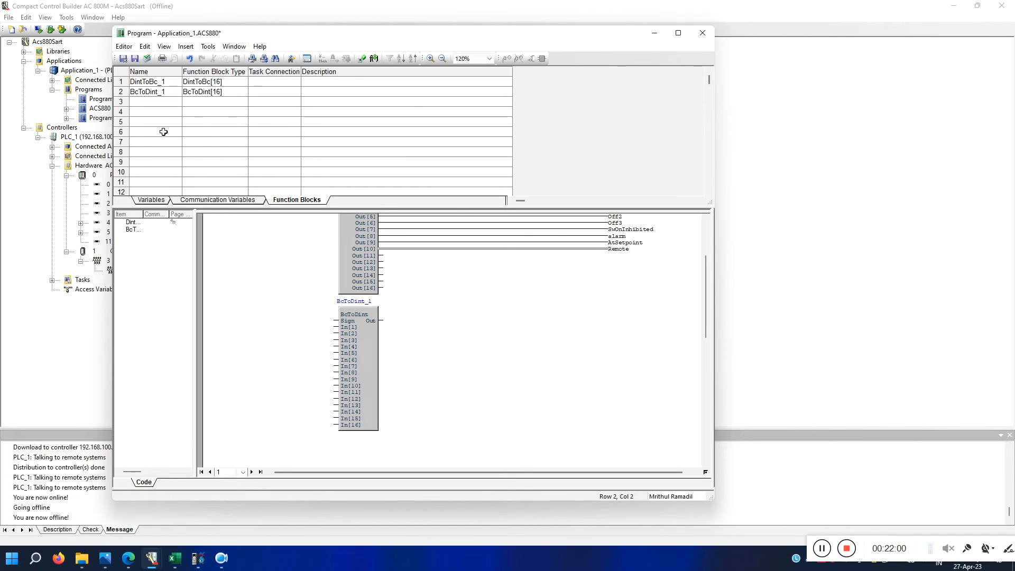
Copy the CW variable name and connect it to the Out parameter of BcToDint_1.
left_click(153, 199)
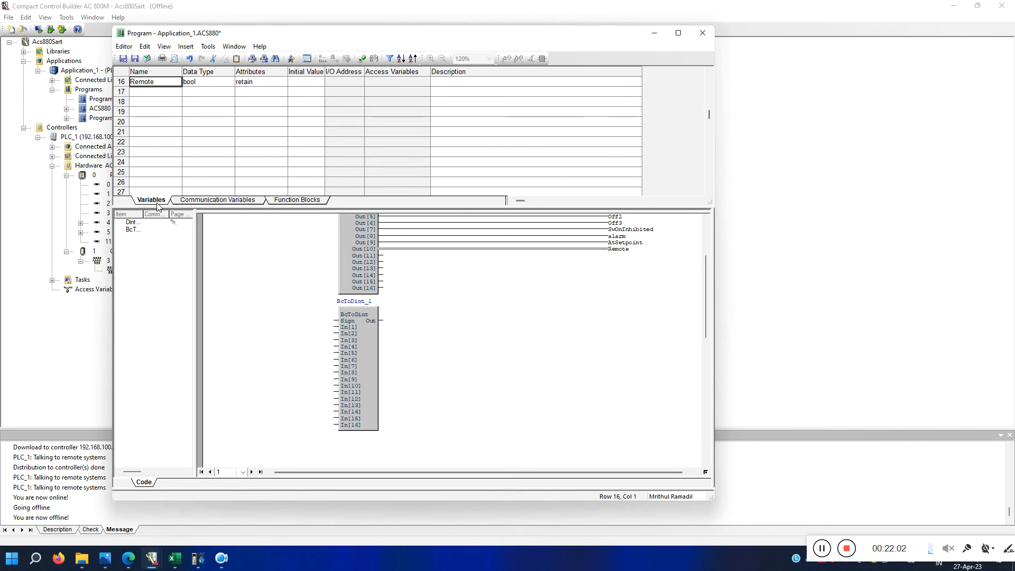
scroll(167, 145, "up", 5)
left_click(146, 113)
right_click(147, 113)
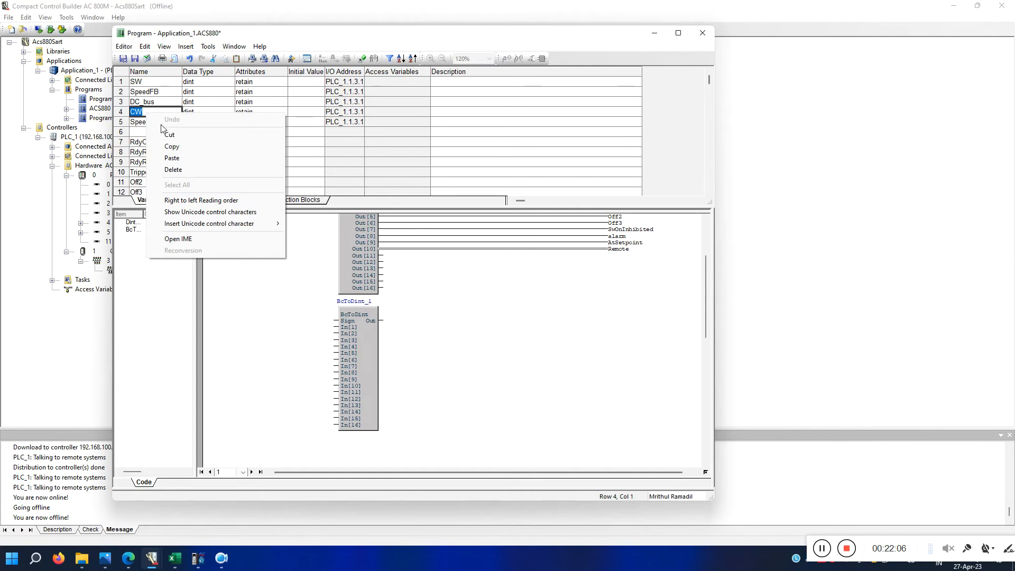
left_click(170, 147)
double_click(374, 321)
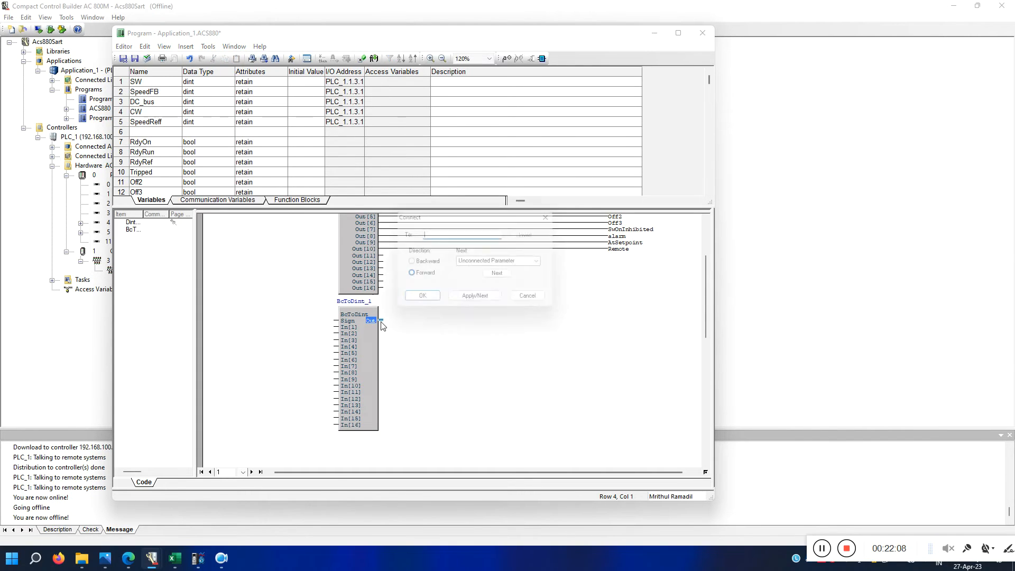
right_click(469, 231)
left_click(489, 276)
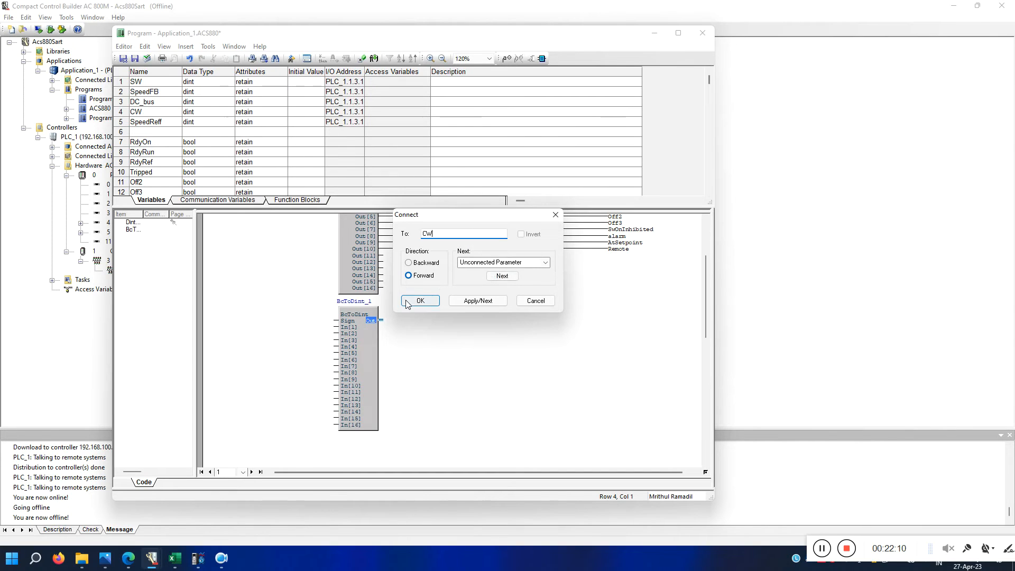
left_click(415, 301)
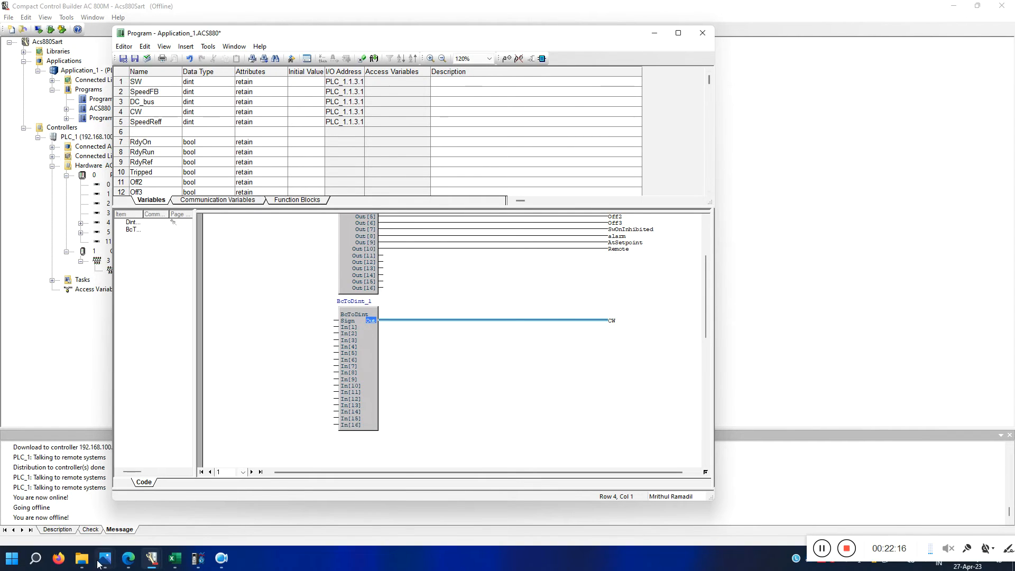
Switch to the EN_FPBA_01_UM_G_A4.pdf manual in Edge and examine Control word bits 0 and 1 in the PROFIdrive profile on page 103.
mouse_move(205, 563)
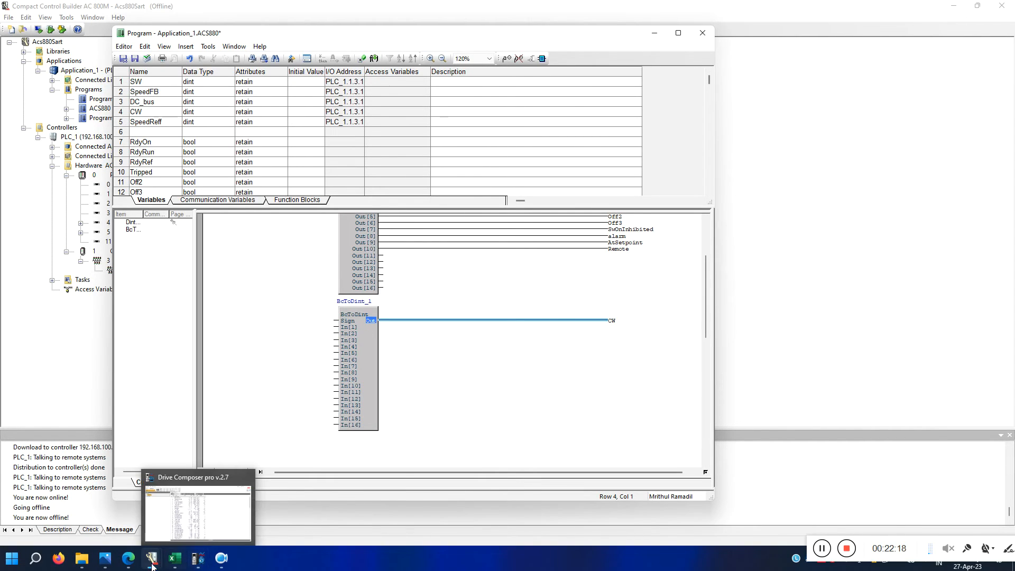
left_click(128, 558)
scroll(383, 230, "up", 20)
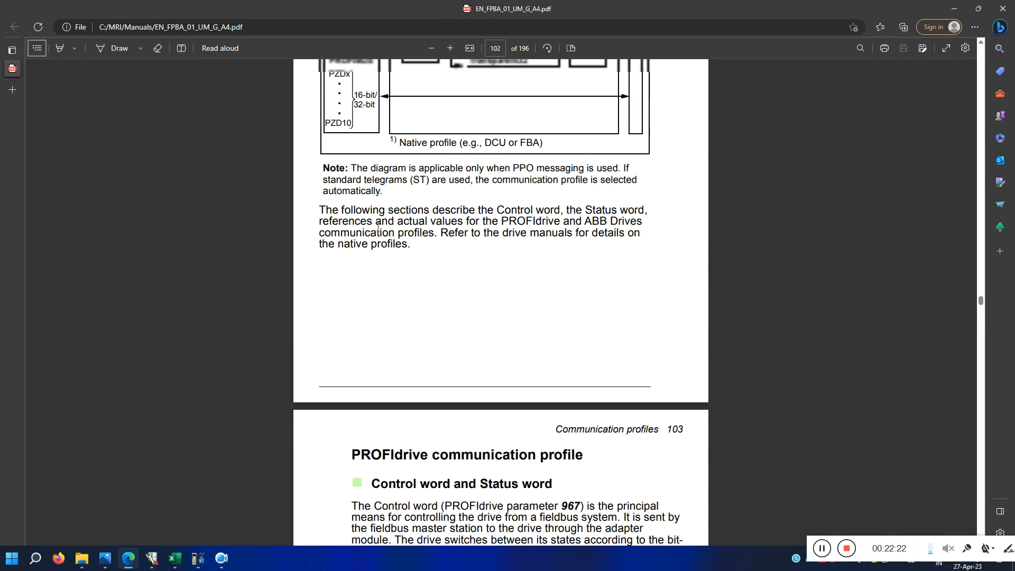
scroll(378, 231, "down", 8)
scroll(377, 235, "up", 2)
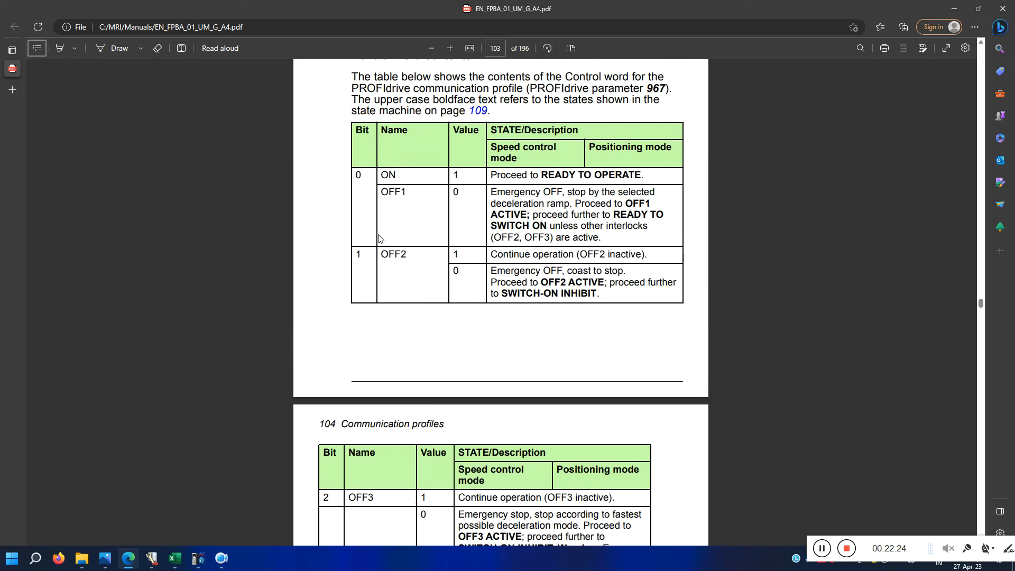
scroll(427, 137, "down", 20)
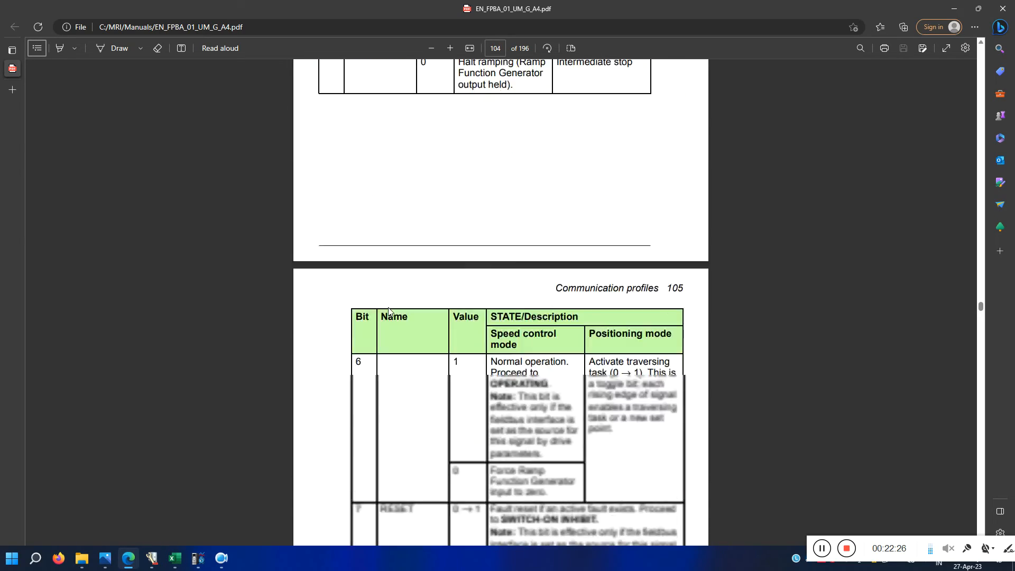
scroll(390, 299, "up", 18)
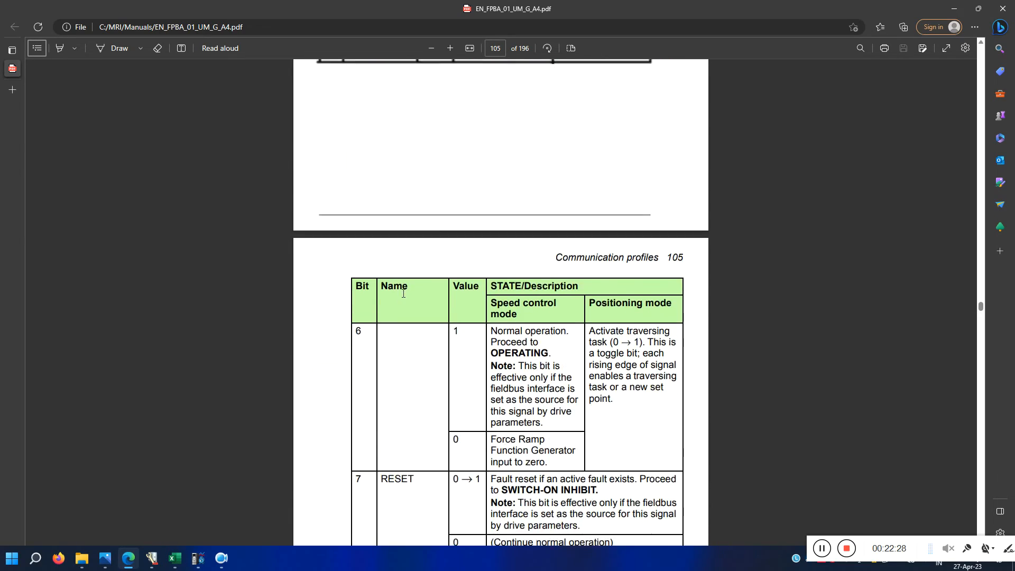
scroll(554, 267, "up", 4)
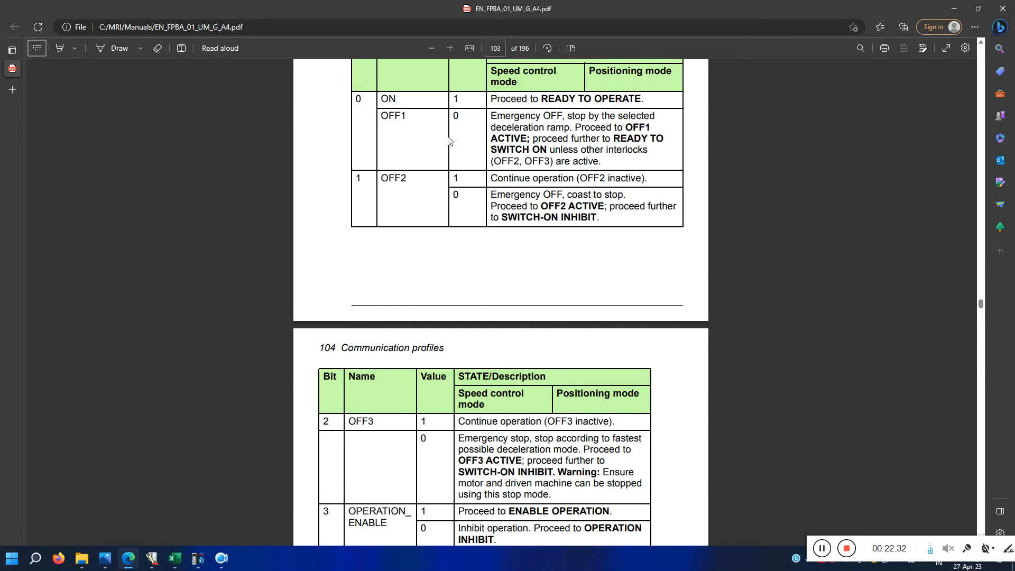
scroll(439, 141, "up", 1)
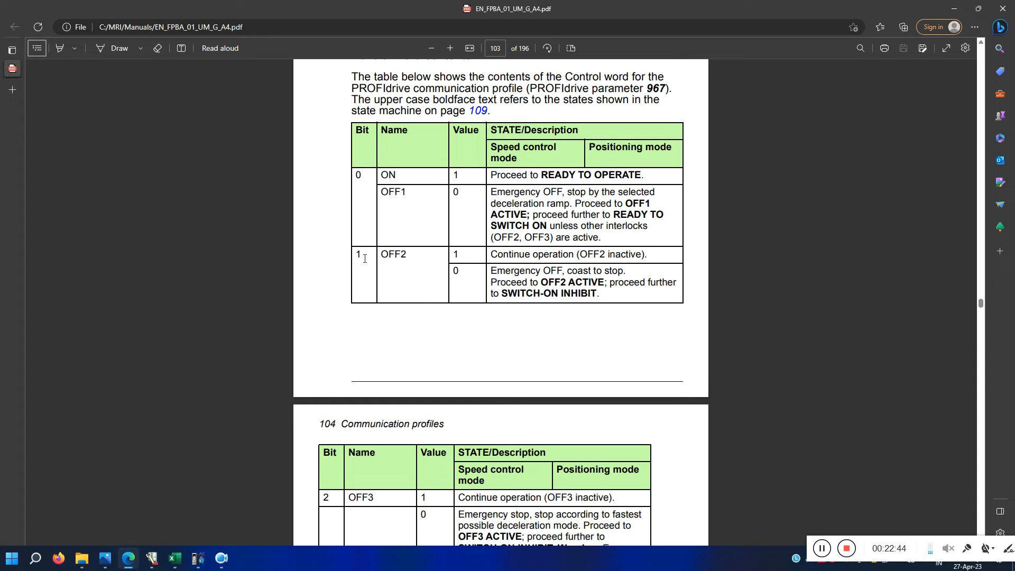
Examine the descriptions of Control word bits 2 to 15 on manual pages 104 to 106, and return to the ACS880 program.
scroll(369, 276, "down", 4)
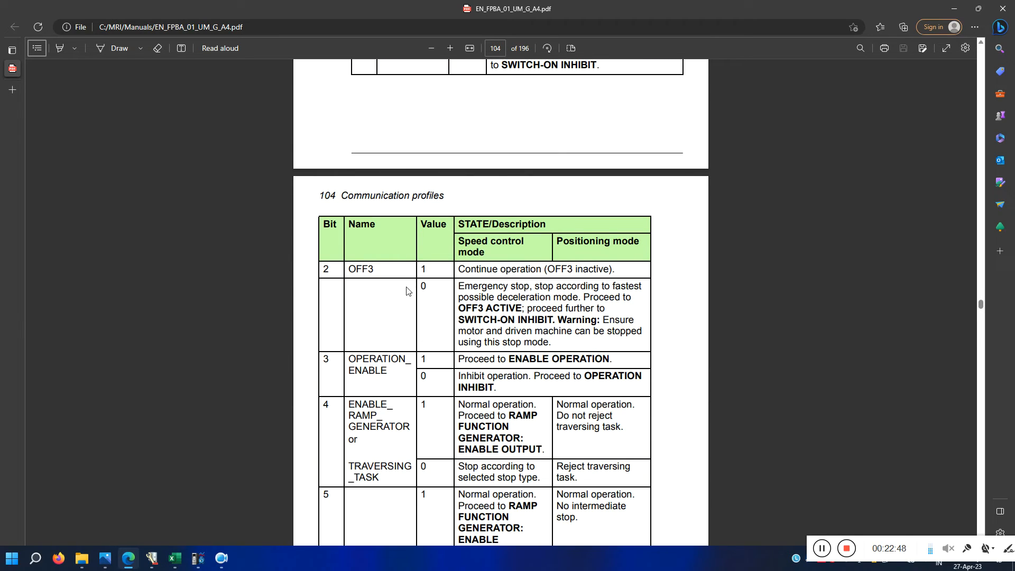
scroll(391, 197, "down", 4)
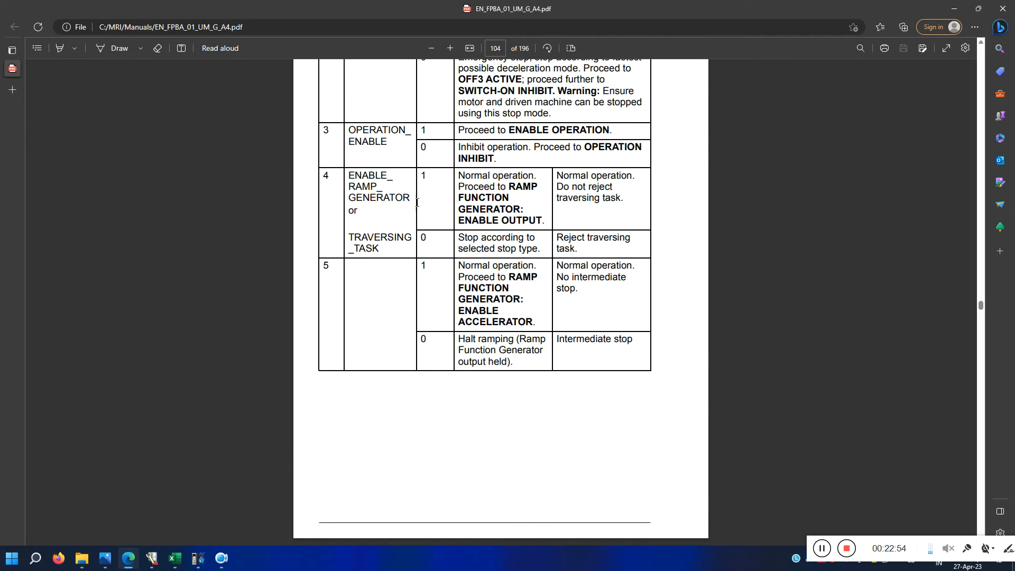
scroll(386, 233, "down", 2)
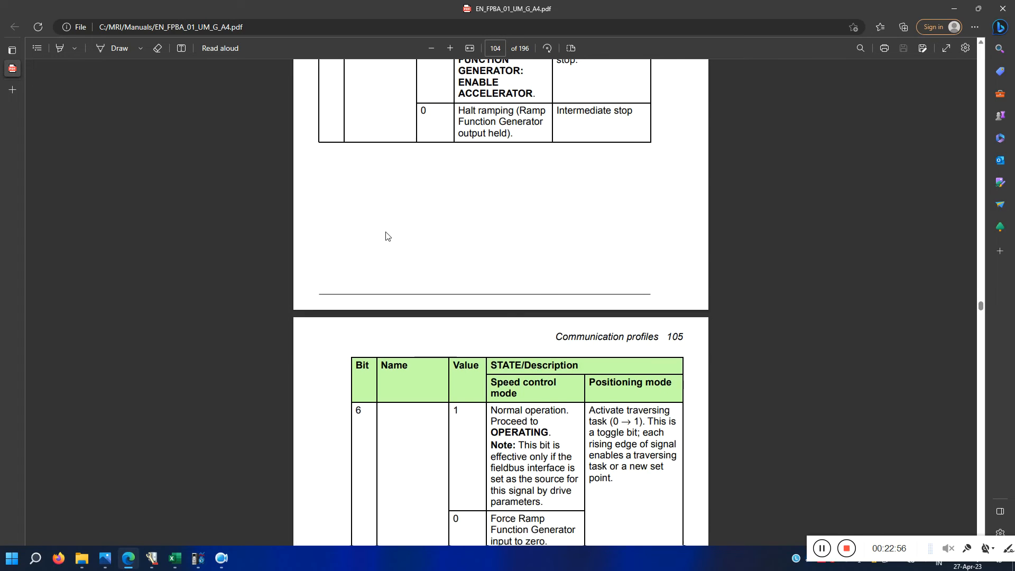
scroll(386, 234, "up", 1)
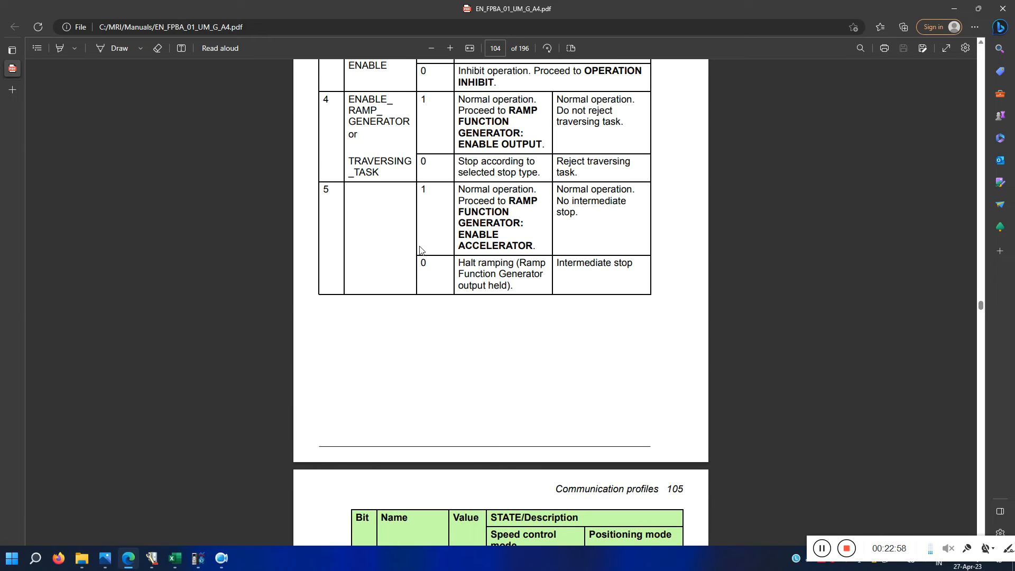
scroll(420, 249, "down", 5)
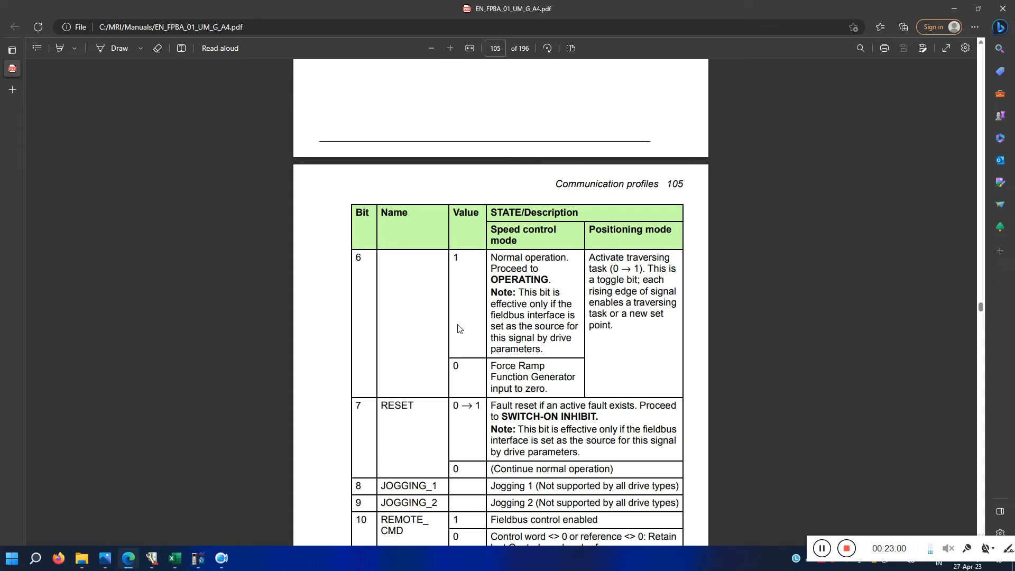
scroll(418, 312, "down", 1)
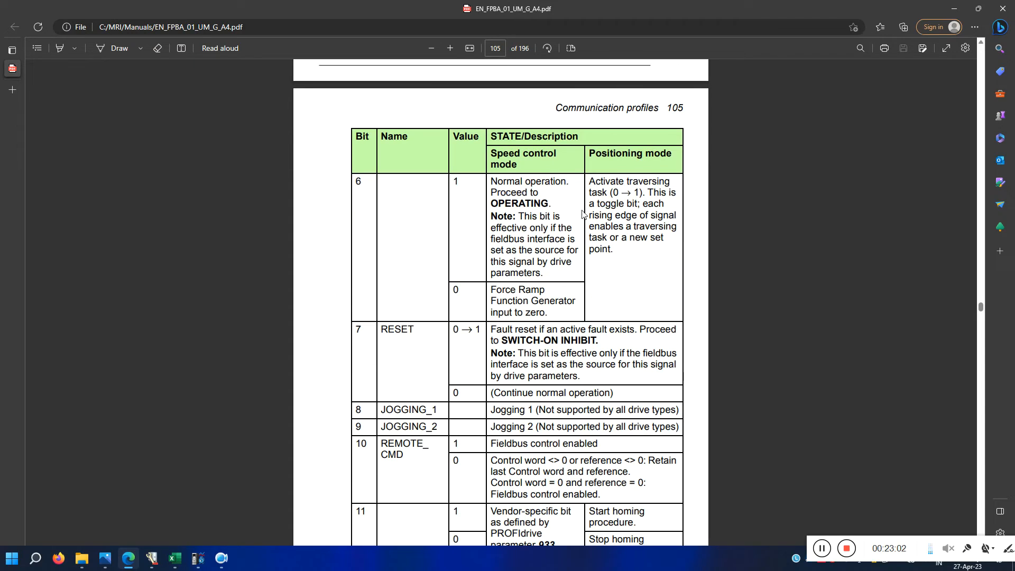
scroll(546, 235, "down", 3)
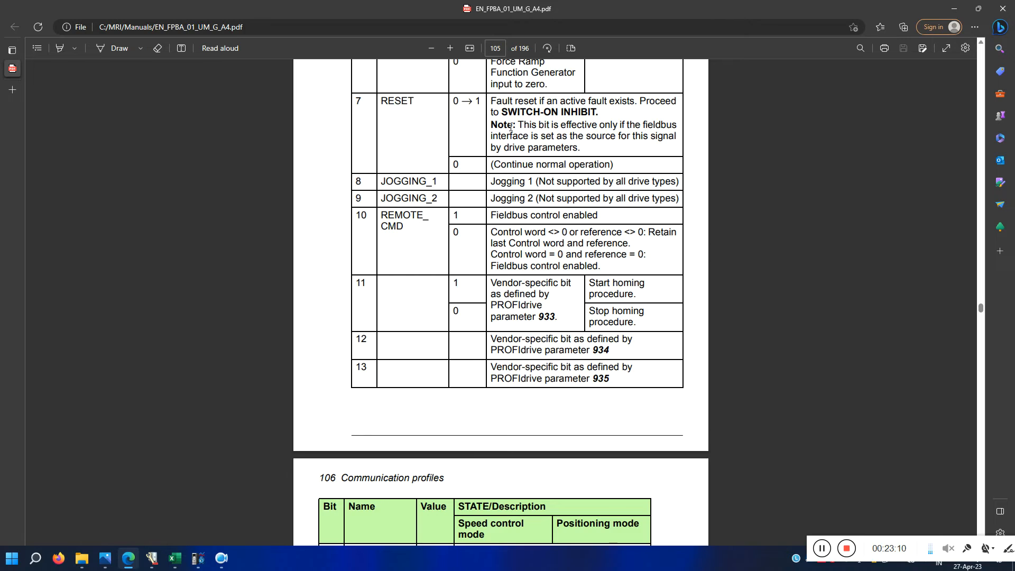
scroll(410, 122, "down", 2)
scroll(413, 151, "up", 1)
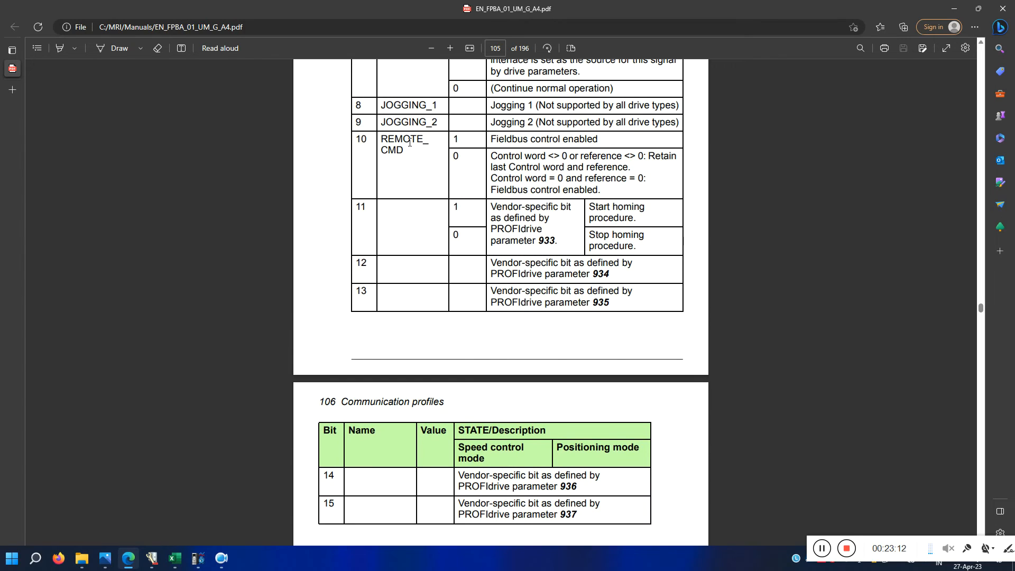
scroll(462, 196, "down", 2)
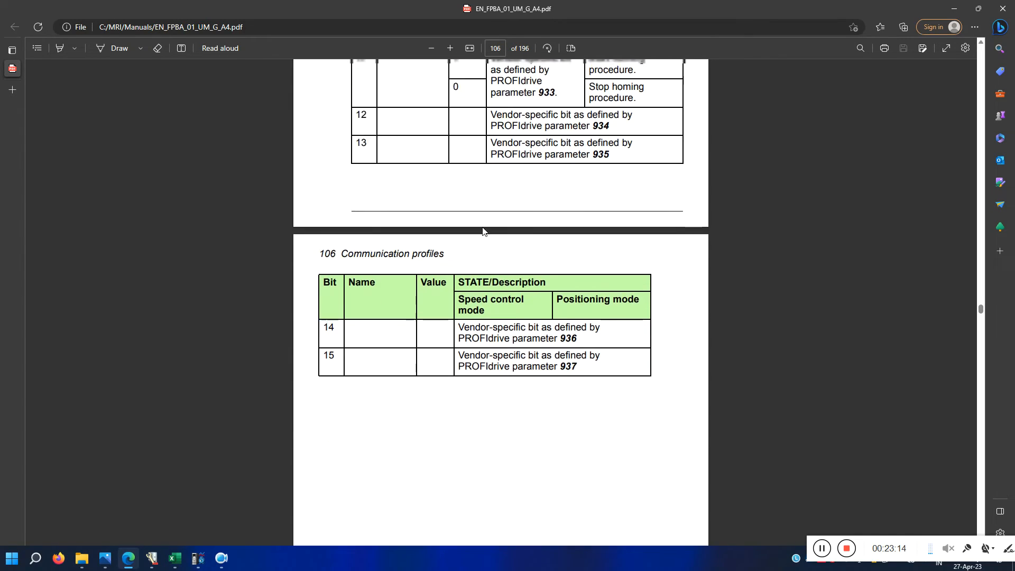
scroll(484, 227, "up", 3)
scroll(542, 217, "up", 10)
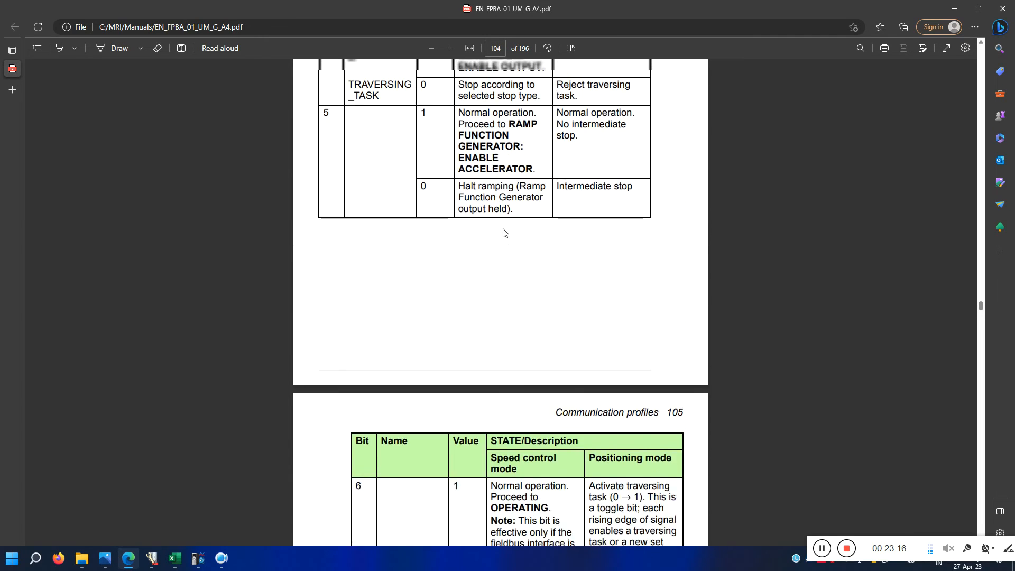
scroll(505, 248, "down", 7)
scroll(505, 249, "down", 7)
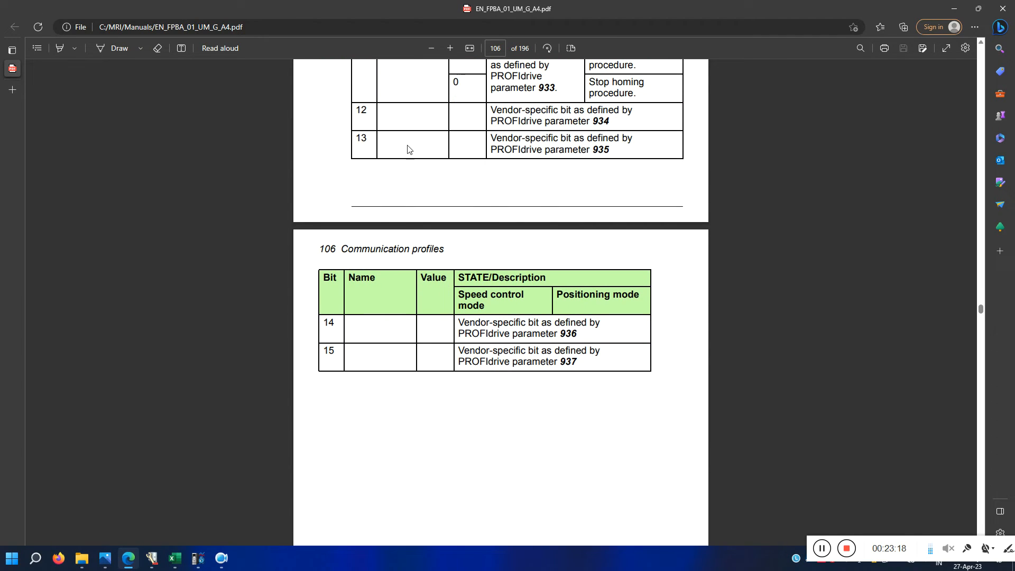
scroll(450, 394, "up", 10)
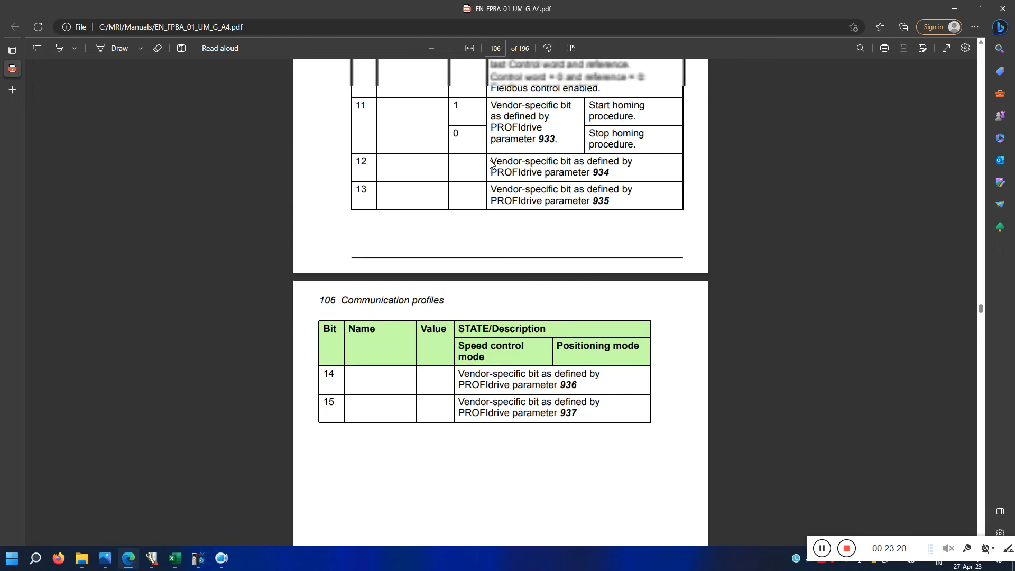
scroll(420, 159, "up", 5)
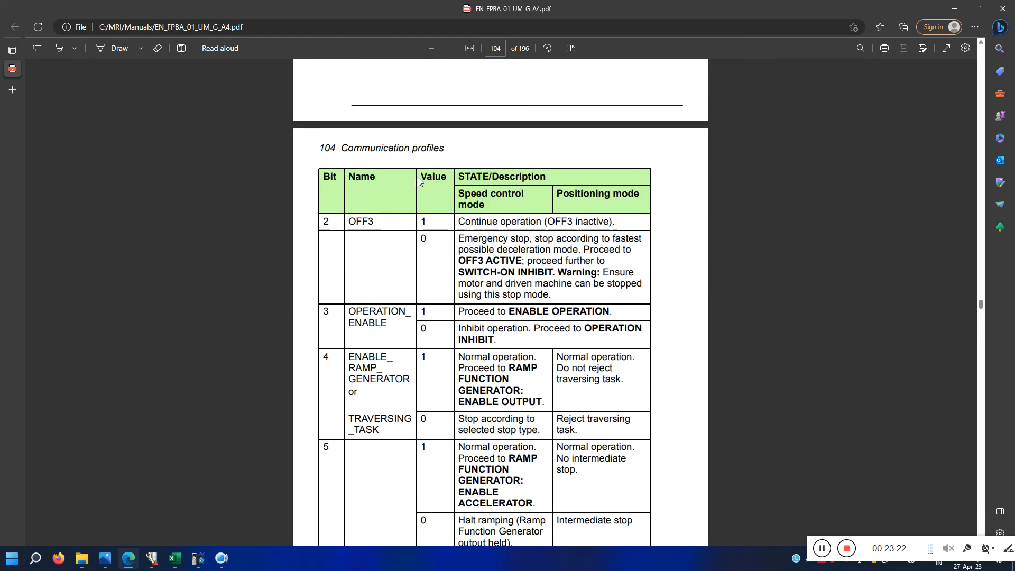
left_click(955, 10)
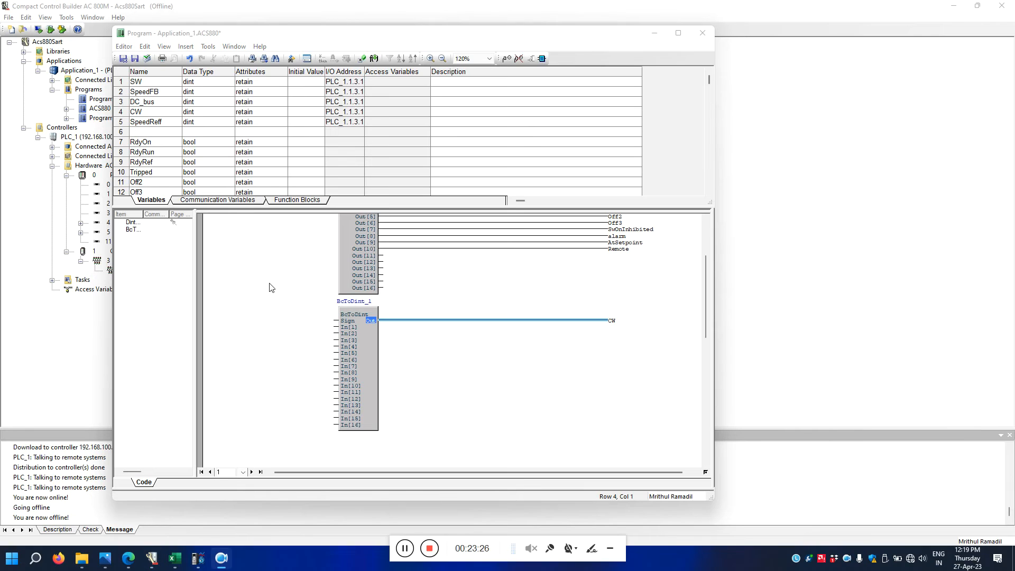
Connect In[1] of BcToDint_1 to a new variable named start with data type bool and attribute retain.
double_click(336, 328)
type("start")
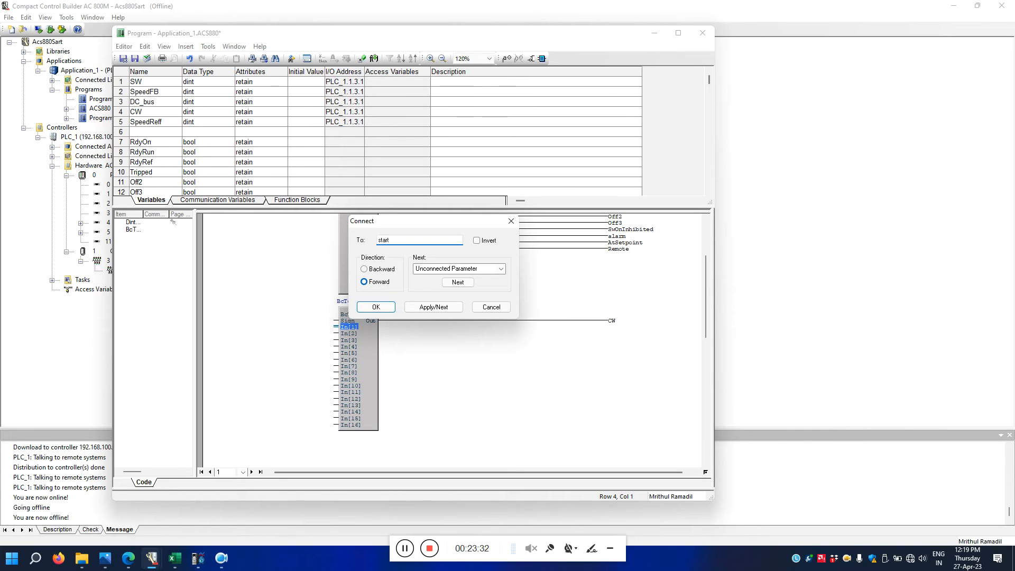
left_click(391, 309)
left_click(460, 352)
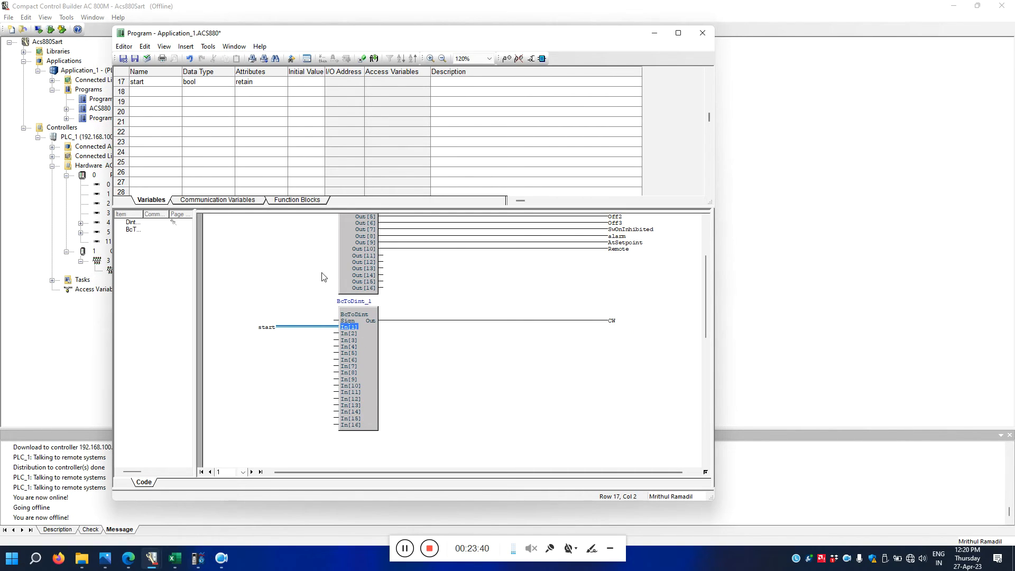
Connect the constant 1 to In[2], In[3] and In[4] of BcToDint_1.
double_click(337, 334)
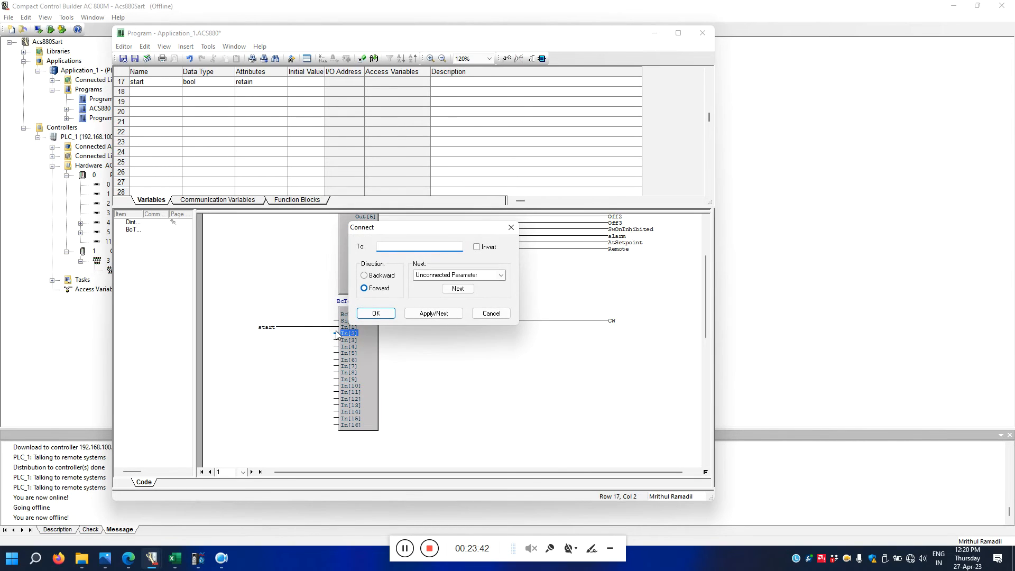
type("1")
key("Return")
double_click(334, 341)
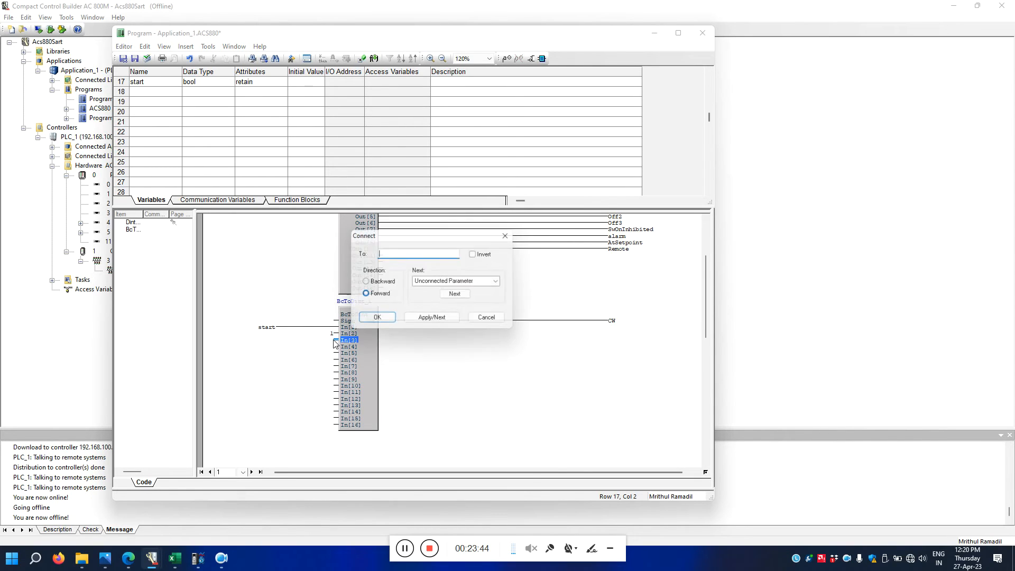
key("Return")
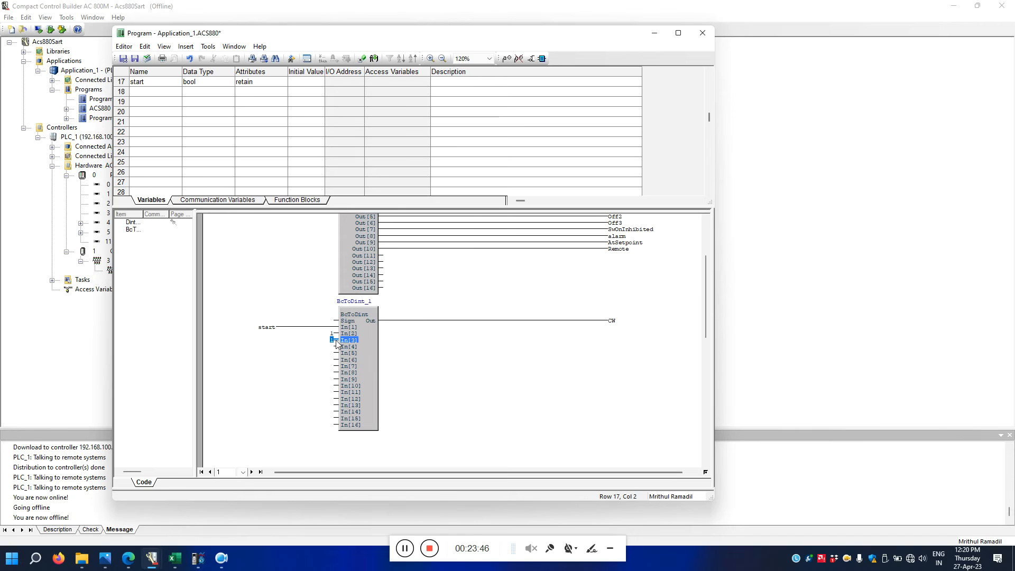
double_click(334, 347)
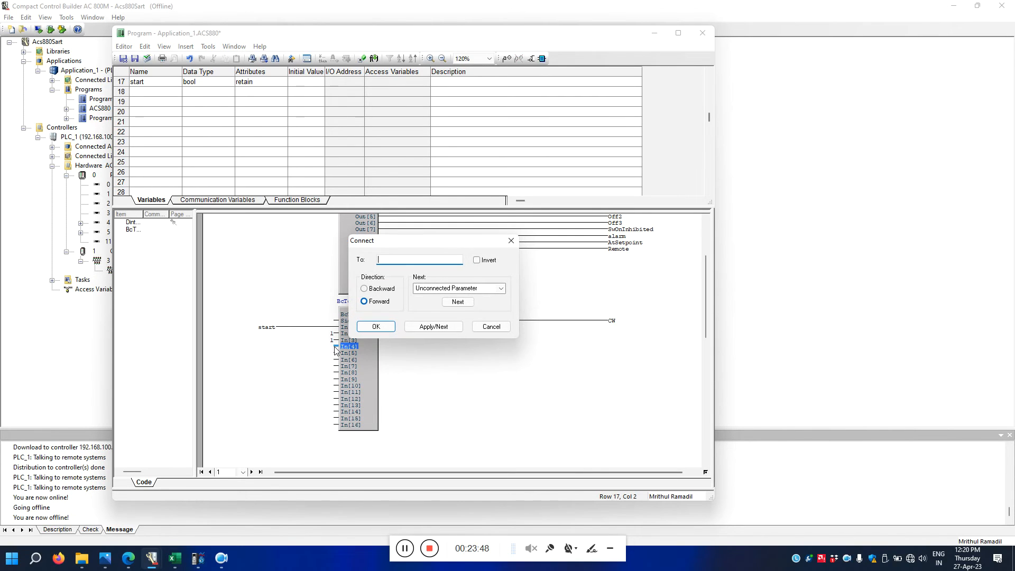
type("1")
key("Return")
Connect the constant 1 to In[5], In[6] and In[7] of BcToDint_1.
double_click(335, 353)
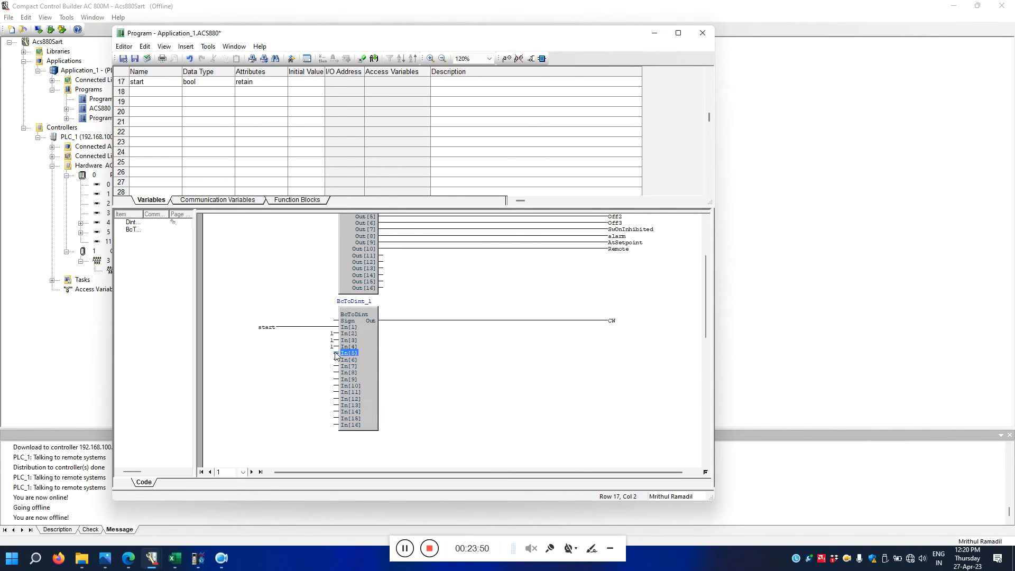
type("1")
key("Return")
double_click(336, 359)
type("1")
key("Return")
left_click(336, 366)
double_click(336, 366)
type("1")
key("Return")
Look up Control word bits 0 to 7 in the FPBA-01 manual, and return to the ACS880 program.
mouse_move(159, 564)
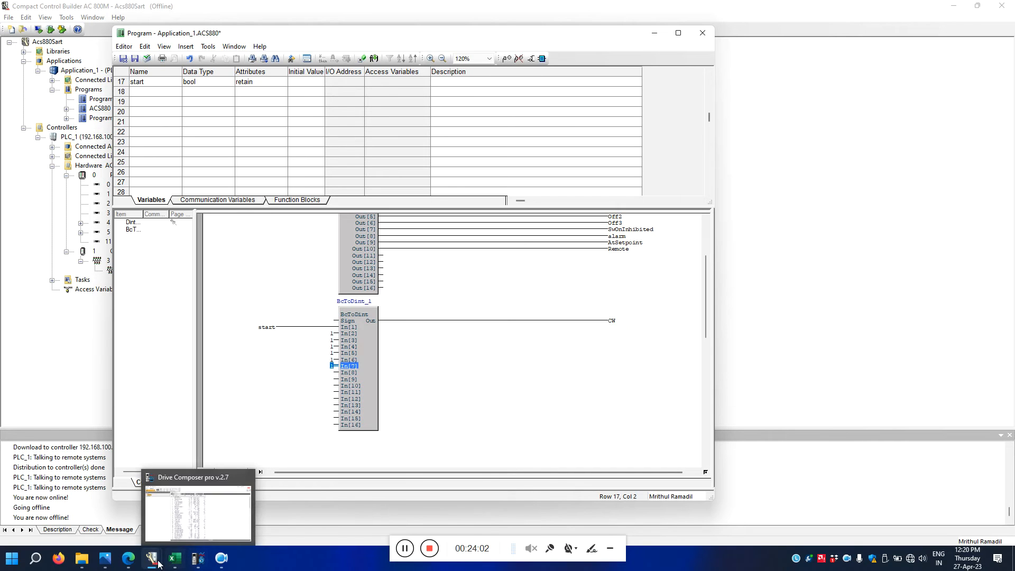
mouse_move(113, 565)
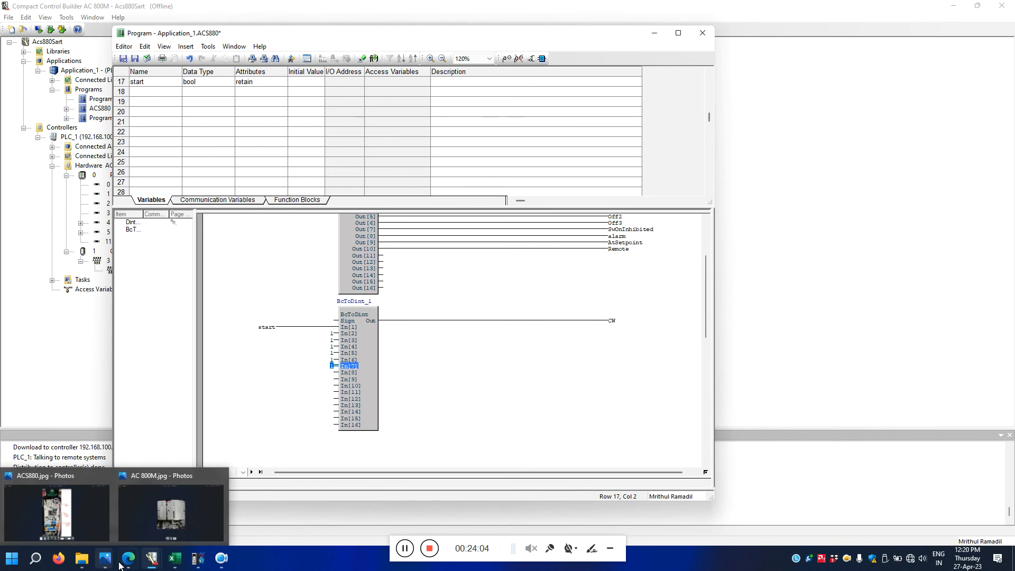
left_click(128, 558)
scroll(347, 333, "down", 5)
scroll(346, 333, "down", 8)
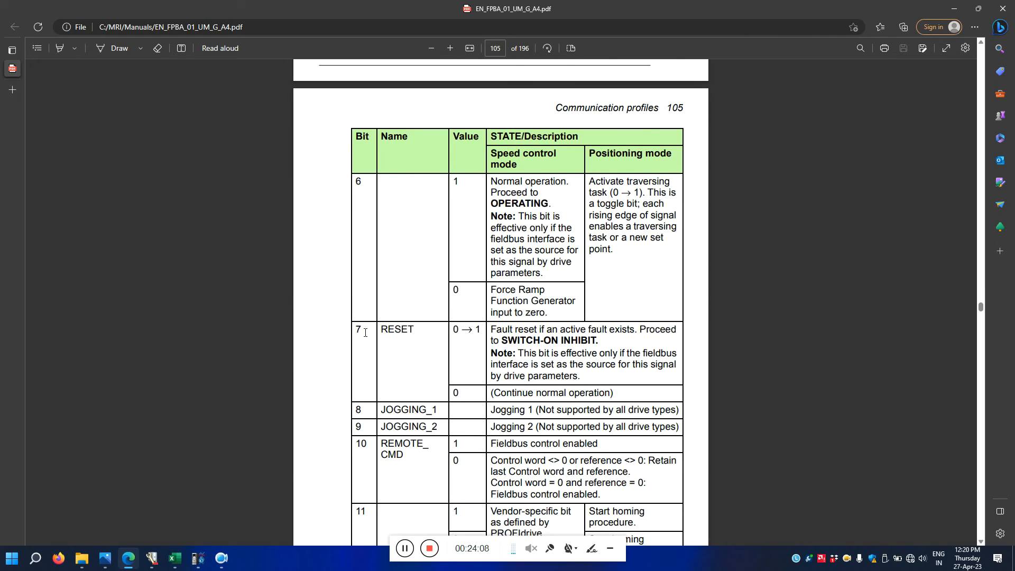
scroll(366, 332, "up", 15)
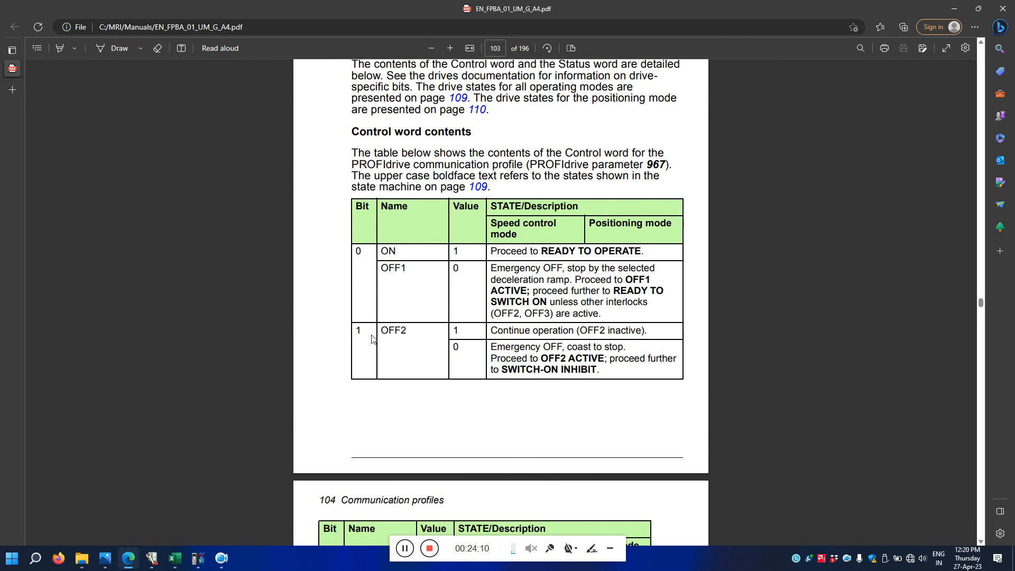
scroll(372, 338, "down", 15)
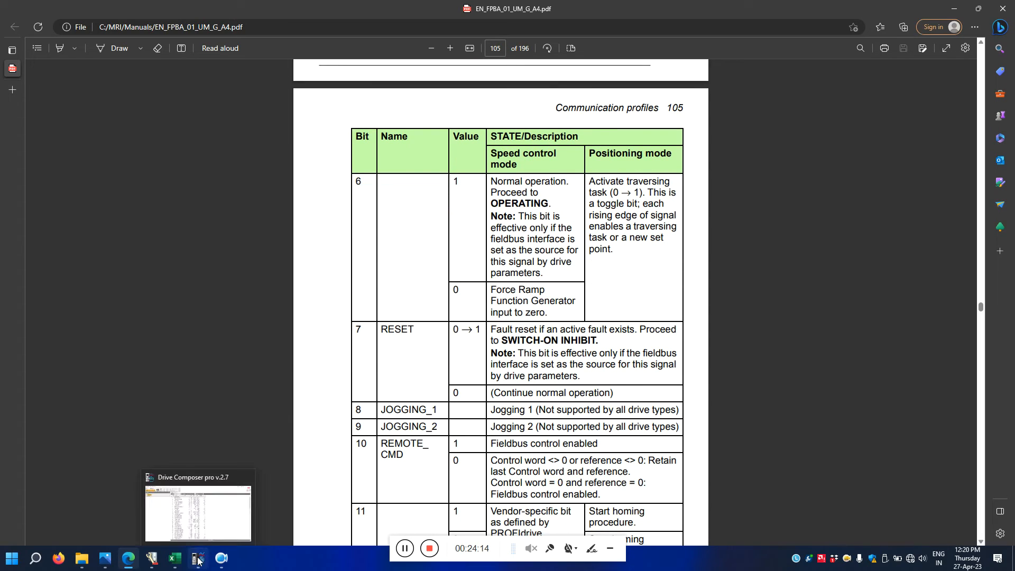
left_click(195, 560)
left_click(196, 560)
mouse_move(154, 560)
left_click(208, 508)
Connect In[8] of BcToDint_1 to a new variable named reset with data type bool and attribute retain.
left_click(335, 374)
double_click(335, 375)
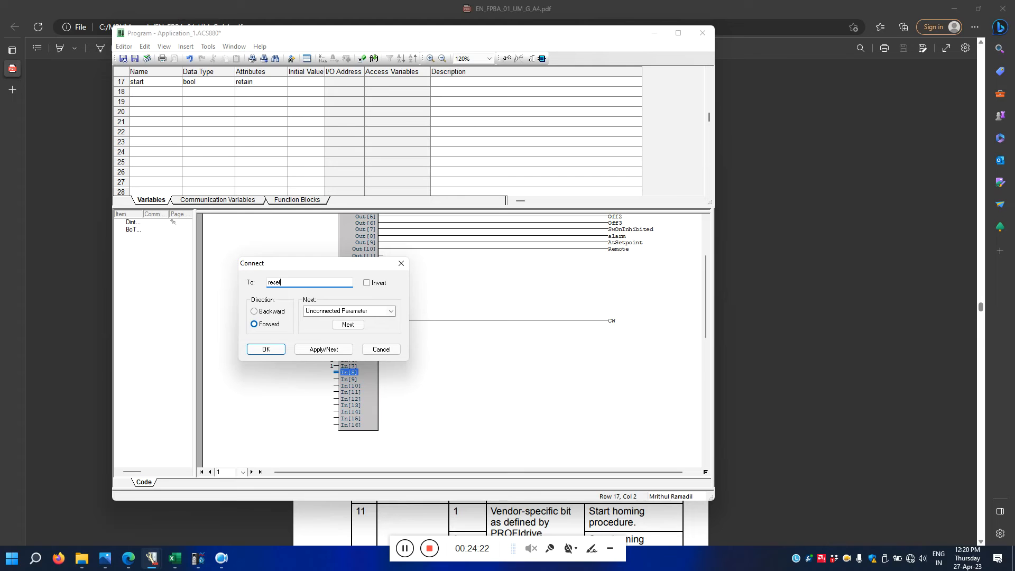
left_click(280, 351)
left_click(347, 394)
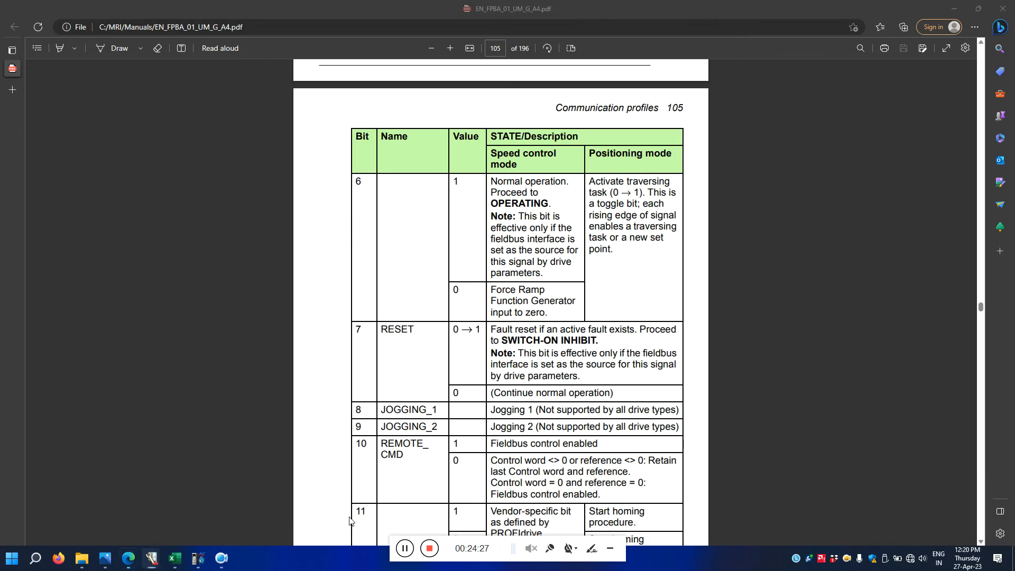
Check Control word bits 8 and 9 in the manual, and connect the constant 0 to In[9] and In[10] of BcToDint_1.
left_click(348, 517)
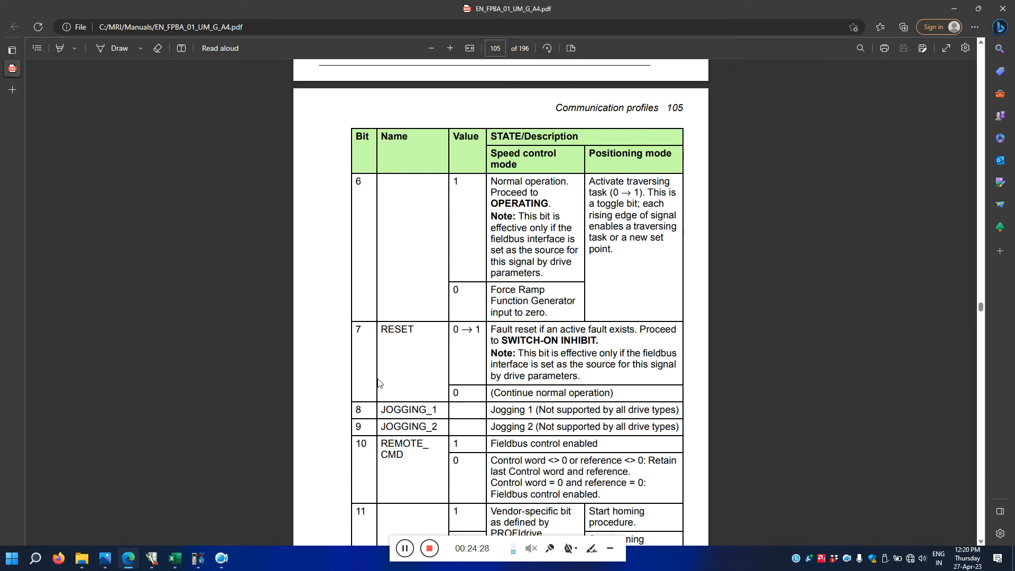
scroll(379, 383, "down", 1)
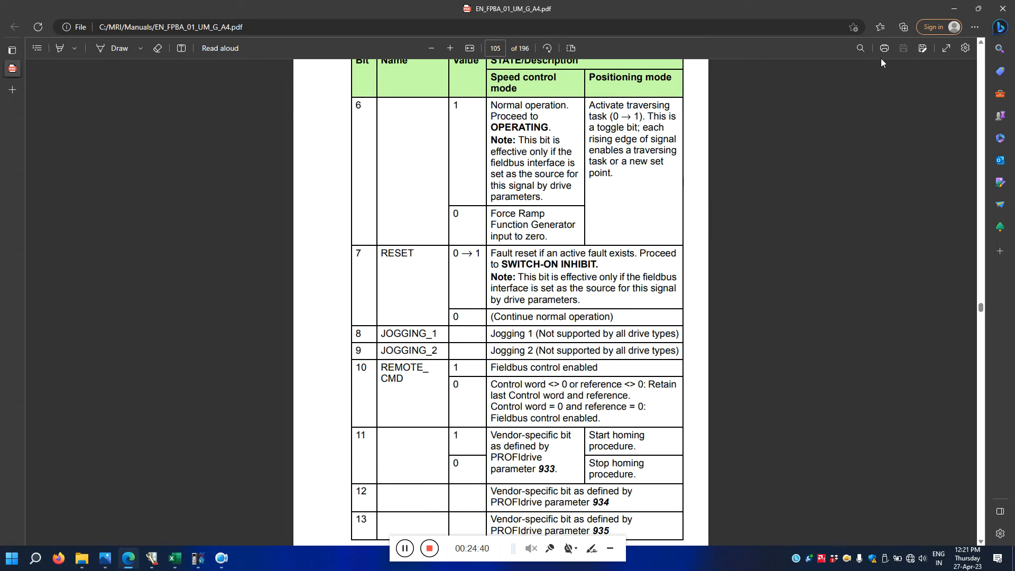
left_click(955, 9)
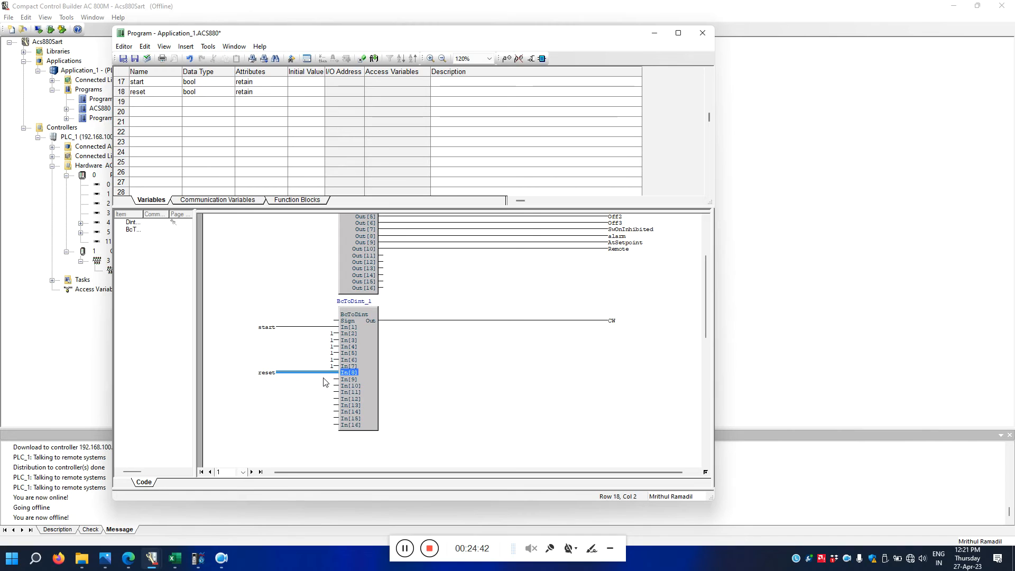
left_click(338, 385)
double_click(336, 382)
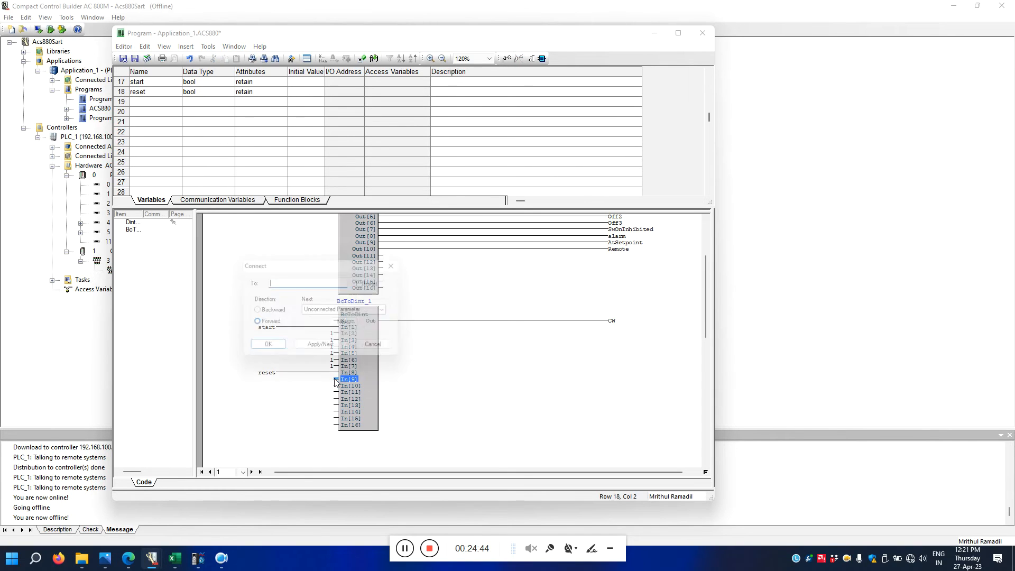
key("Return")
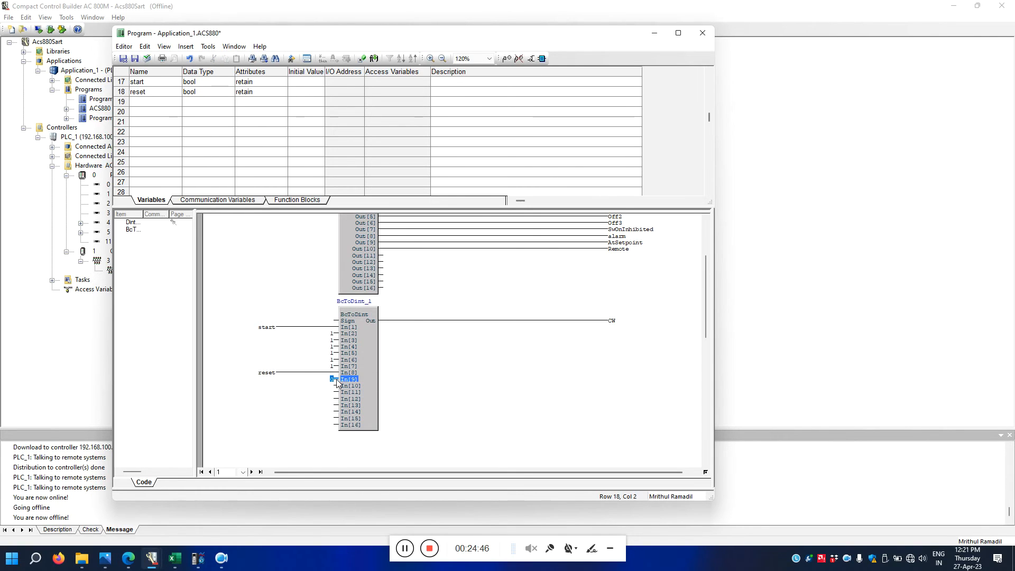
left_click(338, 387)
double_click(336, 386)
type("0")
key("Return")
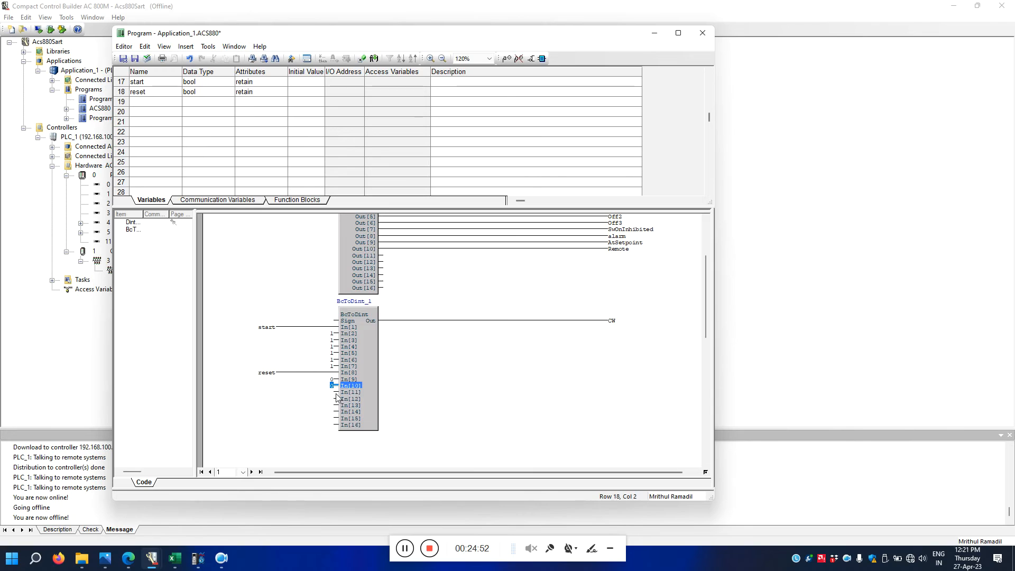
Connect the constant 1 to In[11] of BcToDint_1, the remote command bit.
left_click(337, 394)
double_click(336, 393)
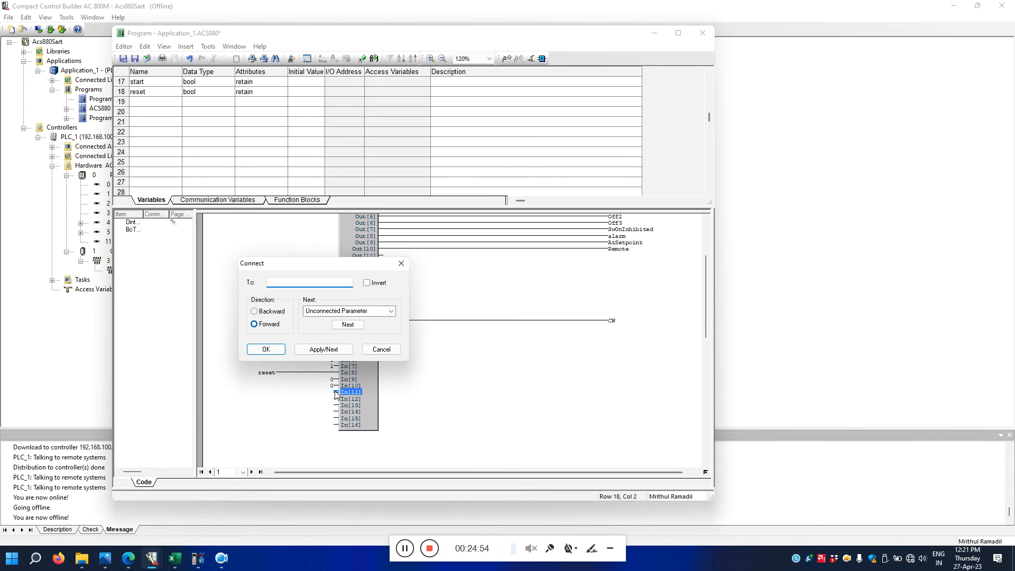
type("1")
key("Return")
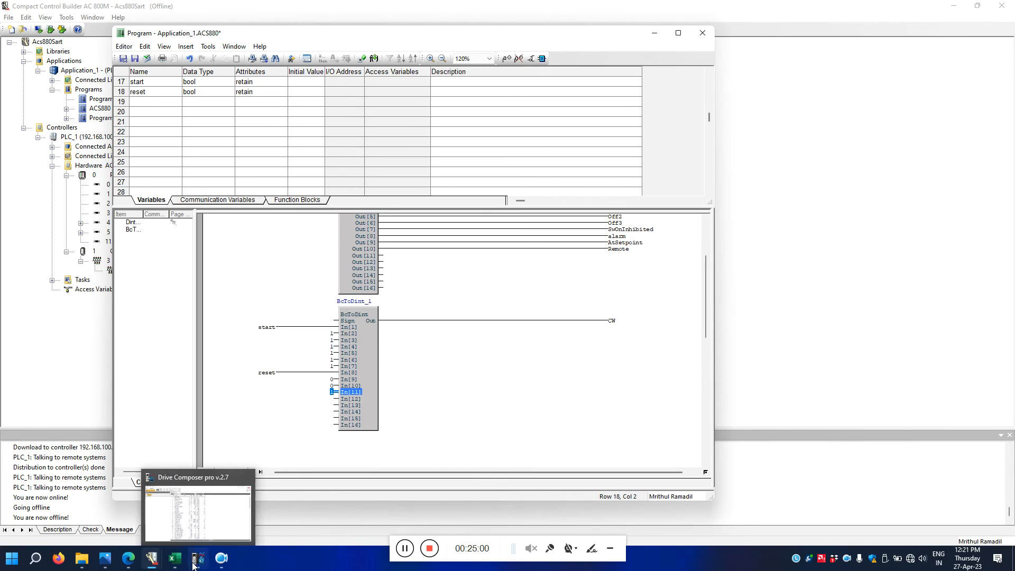
Check Control word bits 11 to 15 in the manual, and connect the constant 0 to In[12] and In[13] of BcToDint_1.
left_click(128, 558)
scroll(390, 327, "down", 4)
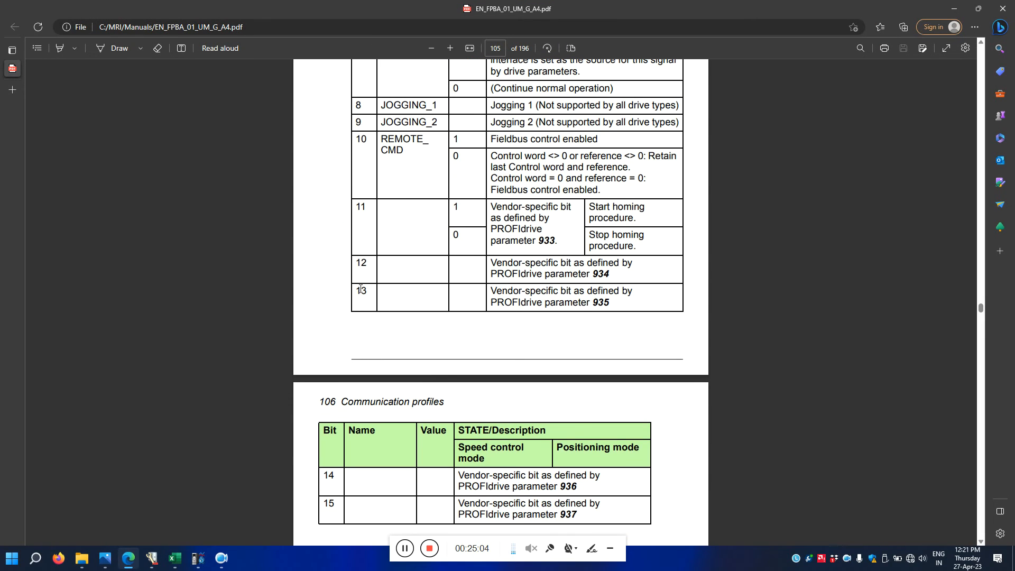
scroll(361, 275, "down", 4)
key("alt+Tab")
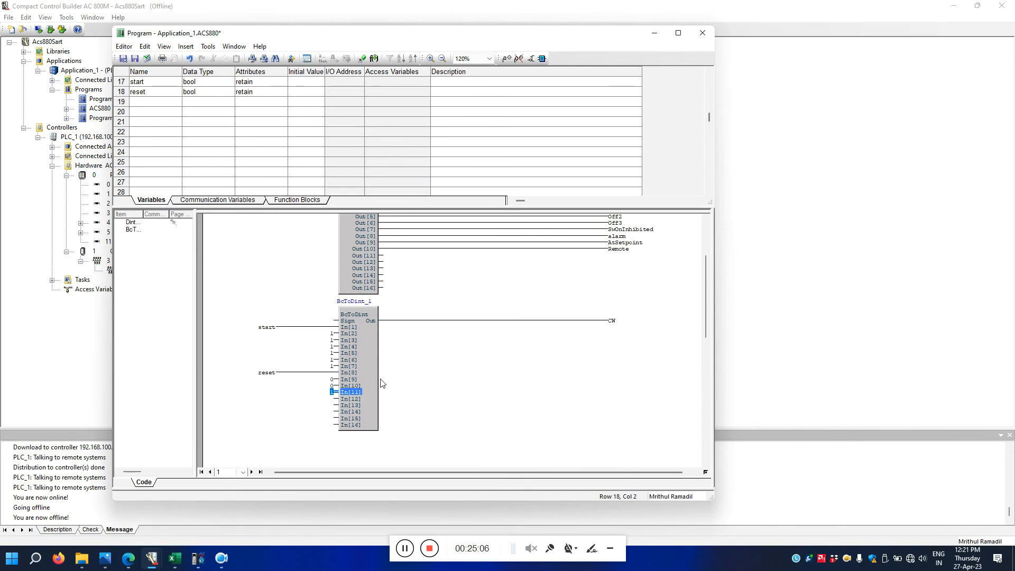
double_click(336, 400)
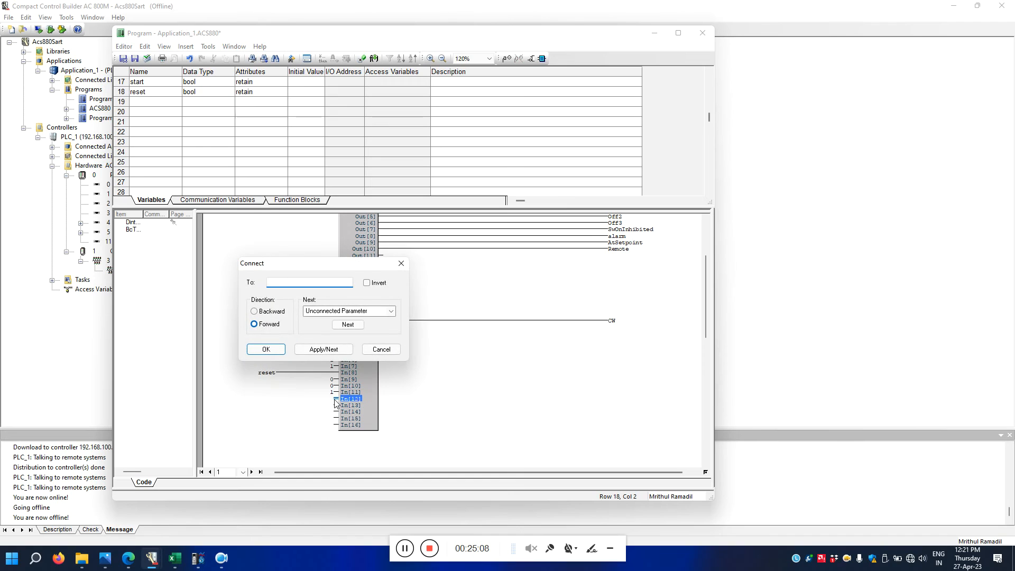
left_click(266, 349)
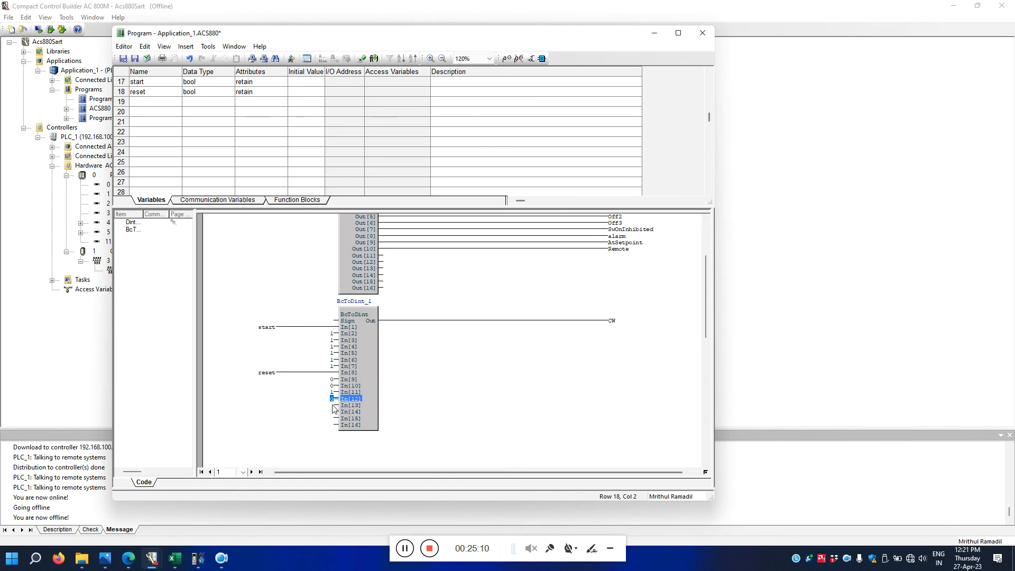
double_click(333, 405)
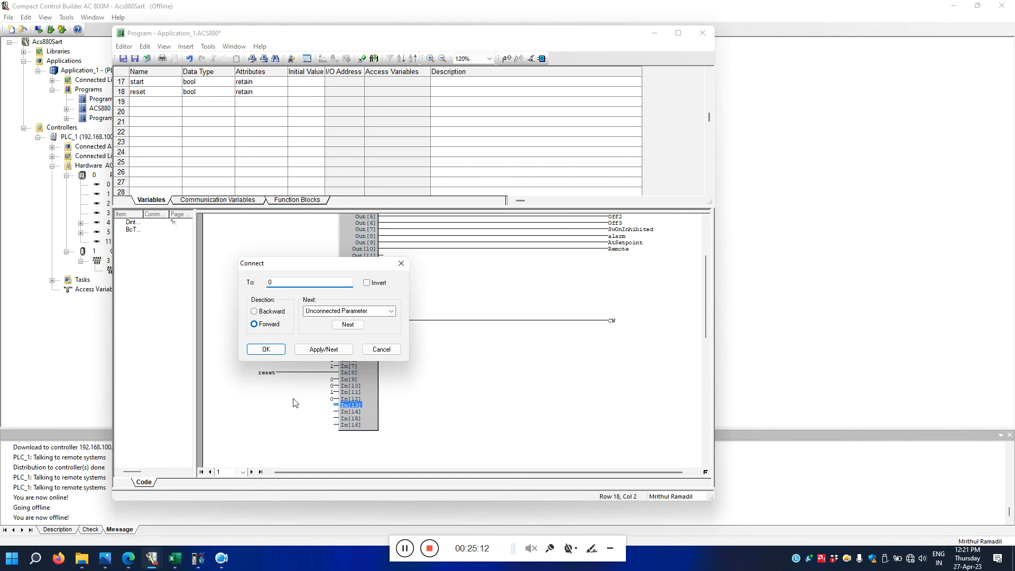
left_click(265, 350)
Connect the constant 0 to In[14], In[15] and In[16] of BcToDint_1.
double_click(334, 412)
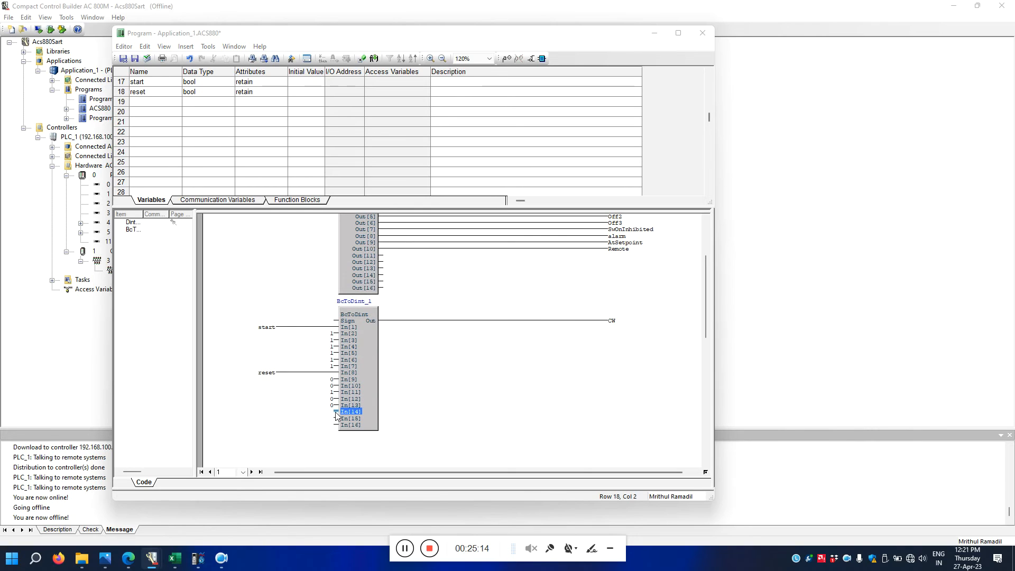
left_click(266, 349)
double_click(334, 419)
type("0")
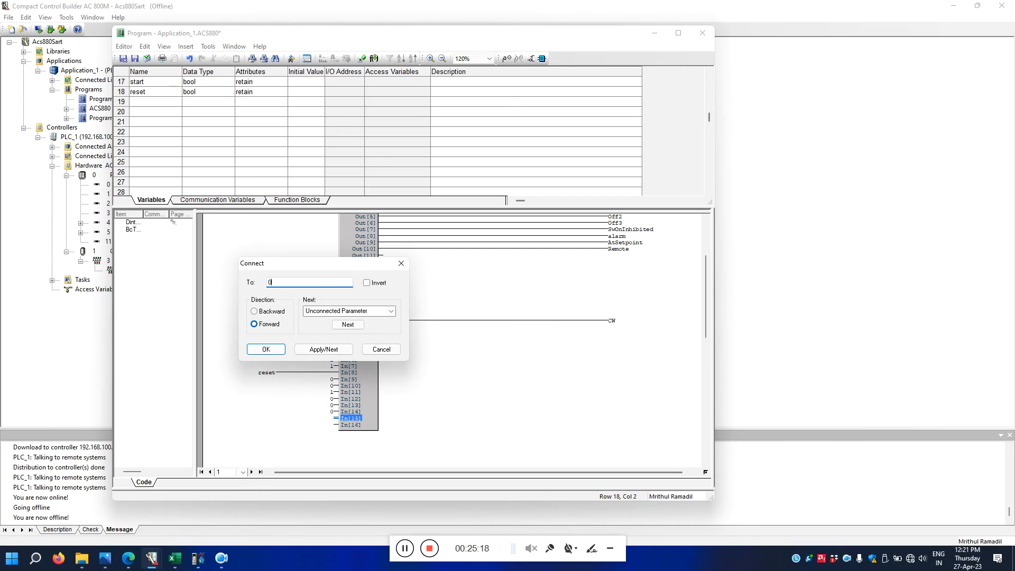
key("Return")
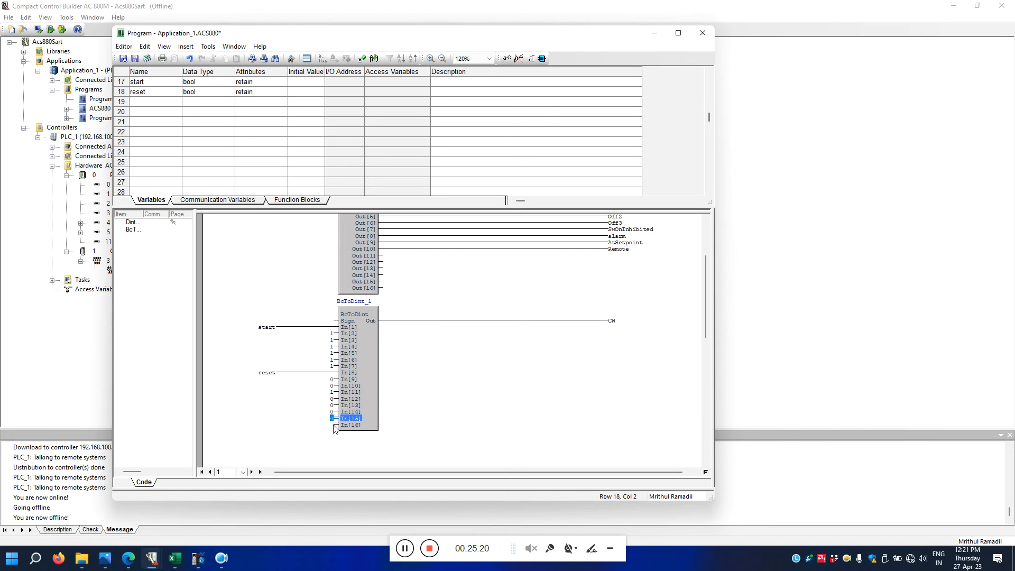
double_click(334, 425)
type("0")
key("Return")
left_click(346, 384)
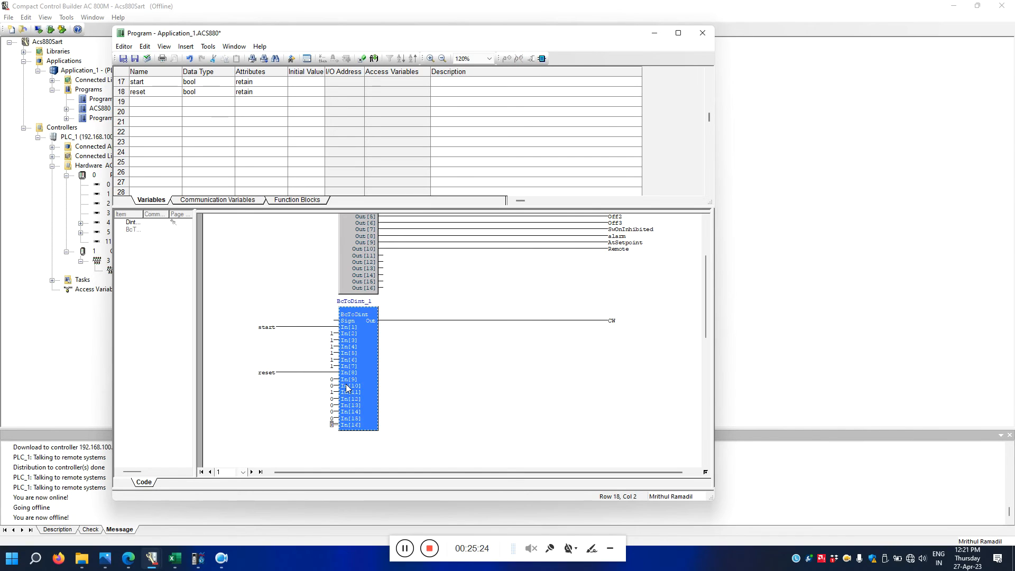
left_click(487, 358)
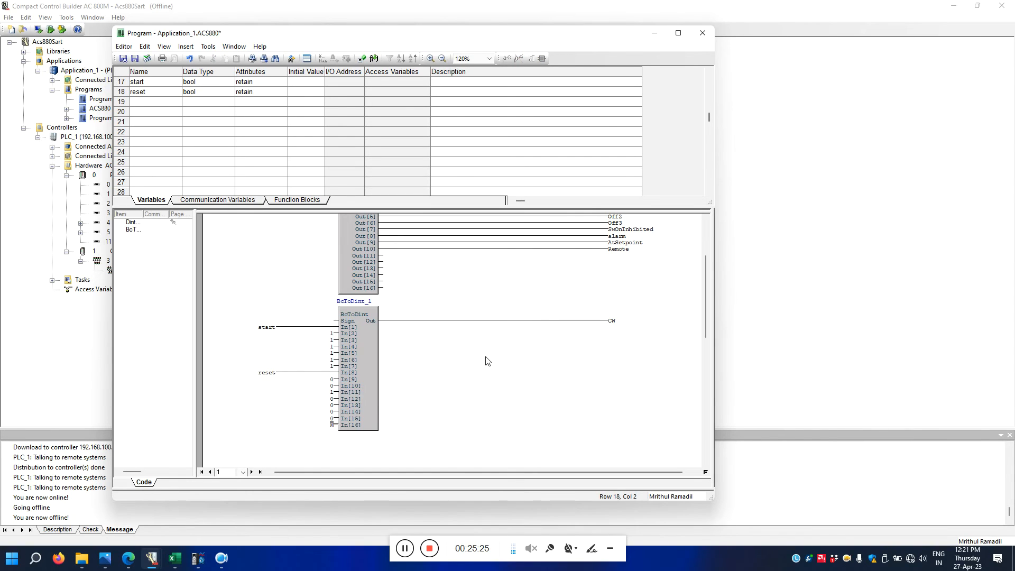
left_click(340, 428)
left_click(336, 394)
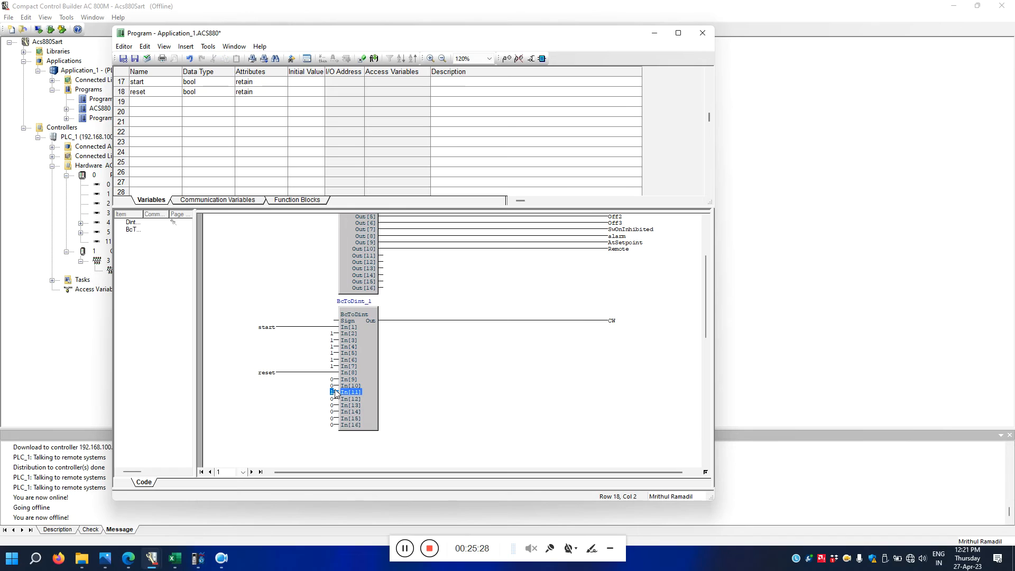
Insert a div function of type real after DintToBc_1, declining to place it before the first element on the page.
scroll(545, 349, "up", 4)
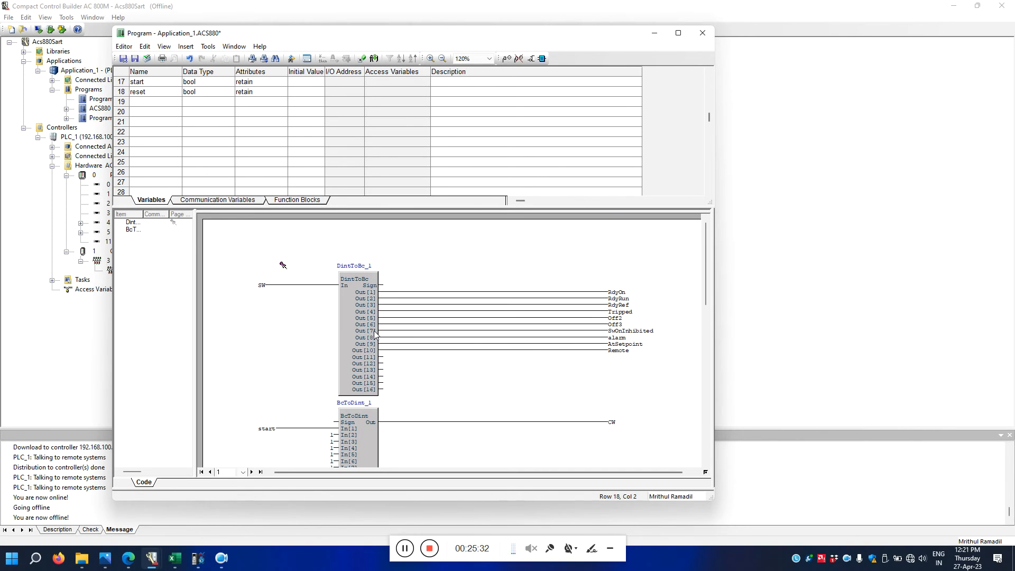
left_click(349, 295)
scroll(469, 141, "up", 5)
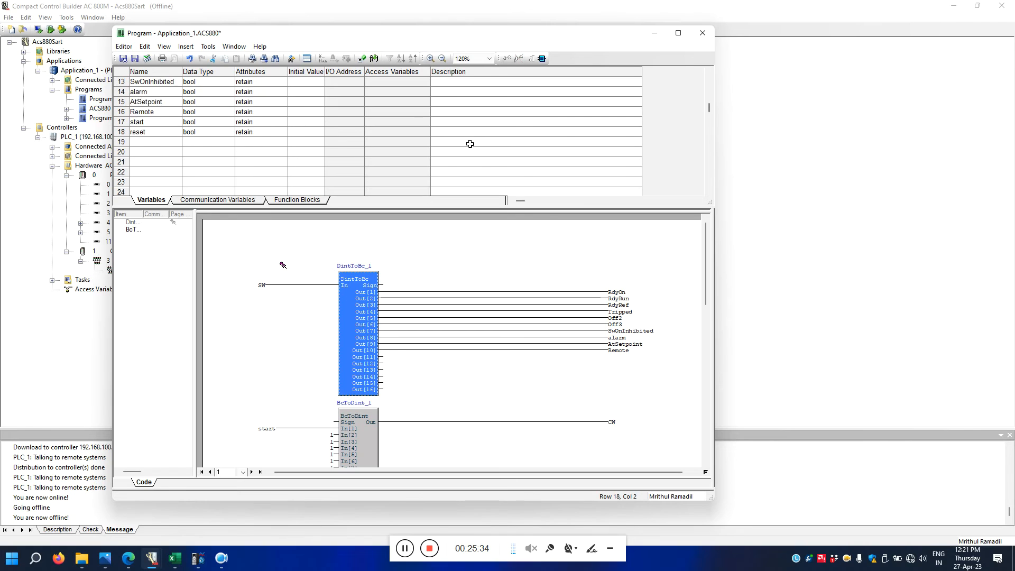
scroll(206, 146, "up", 3)
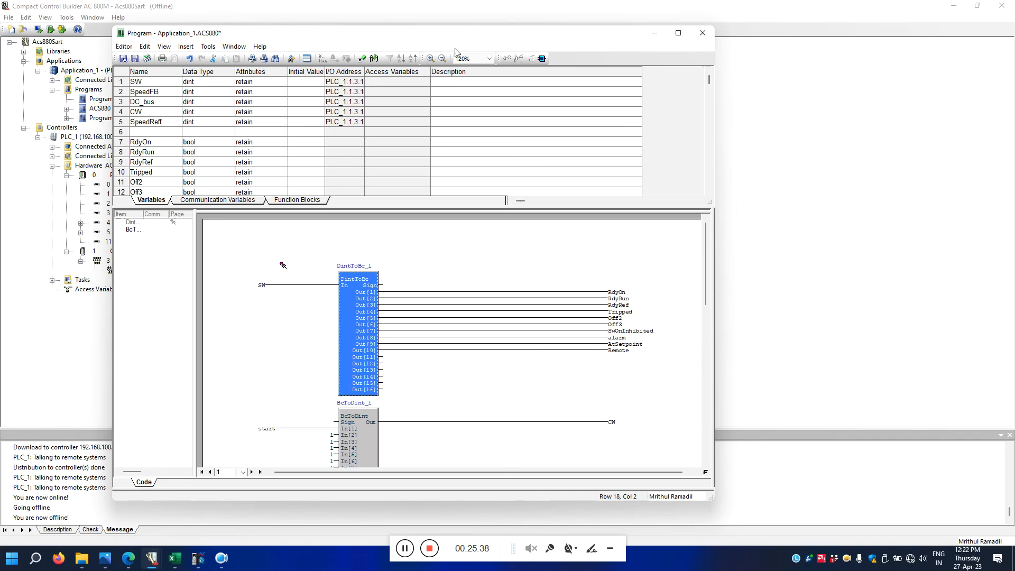
left_click(542, 58)
type("div")
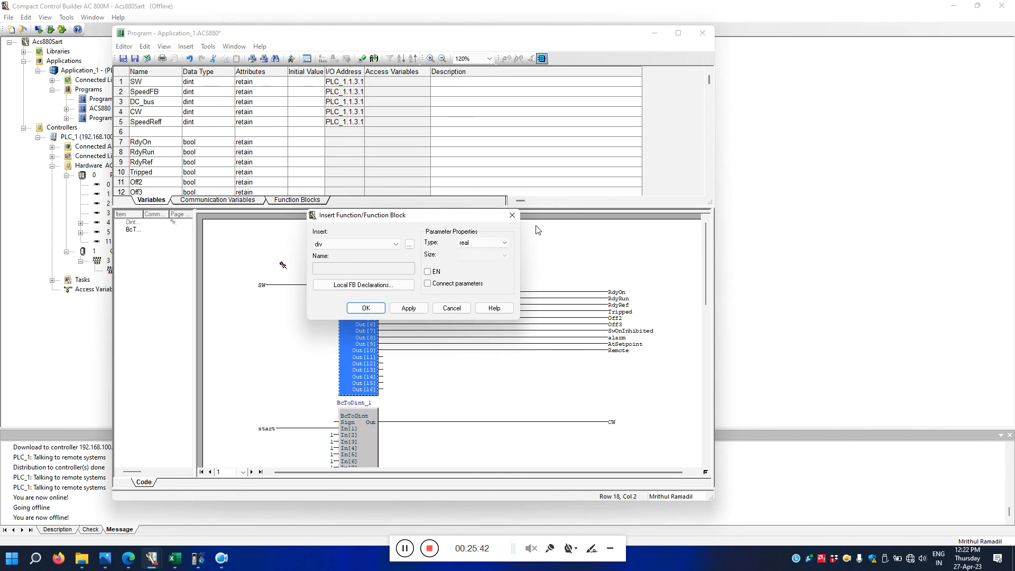
key("Return")
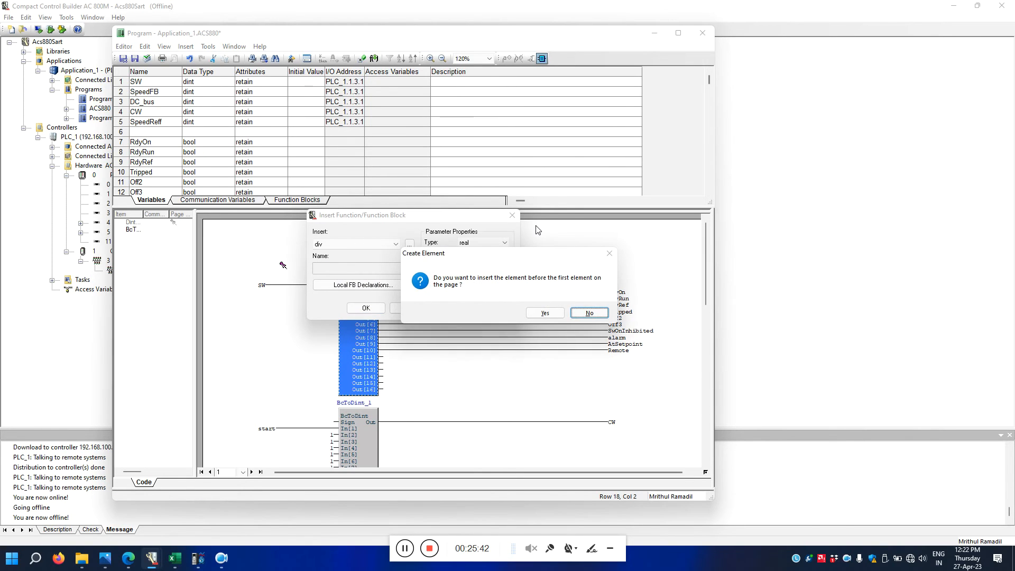
left_click(589, 313)
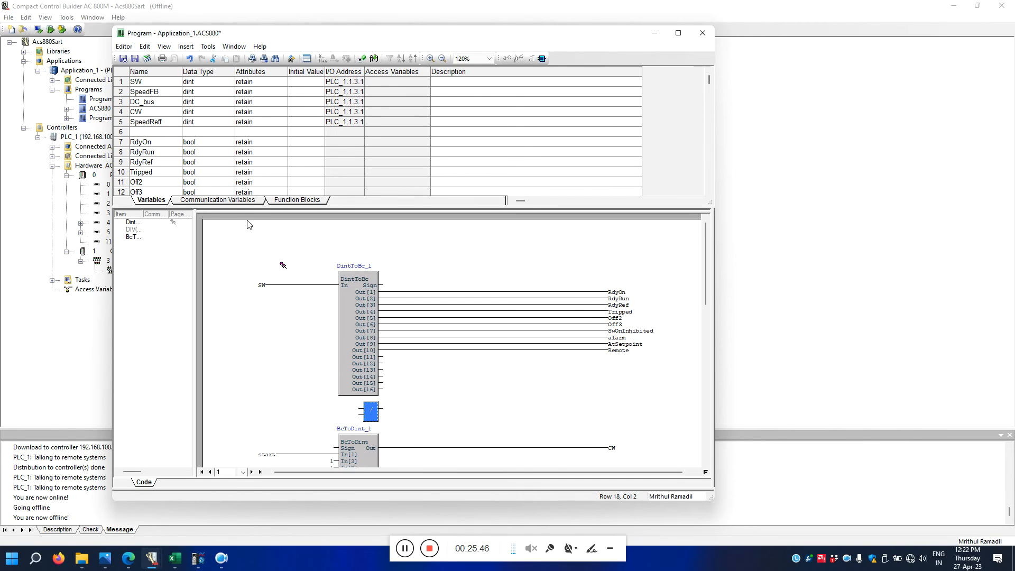
Copy the variable name SpeedFB from the variable list and connect it to the first input of the division block.
left_click(160, 93)
double_click(160, 91)
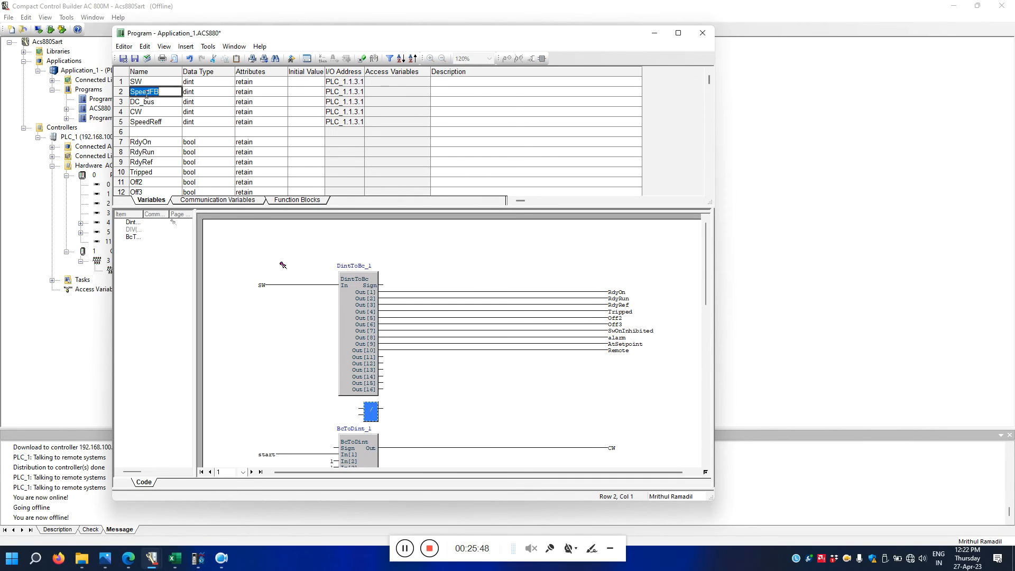
right_click(160, 93)
left_click(174, 130)
double_click(362, 407)
right_click(299, 281)
left_click(339, 331)
left_click(272, 352)
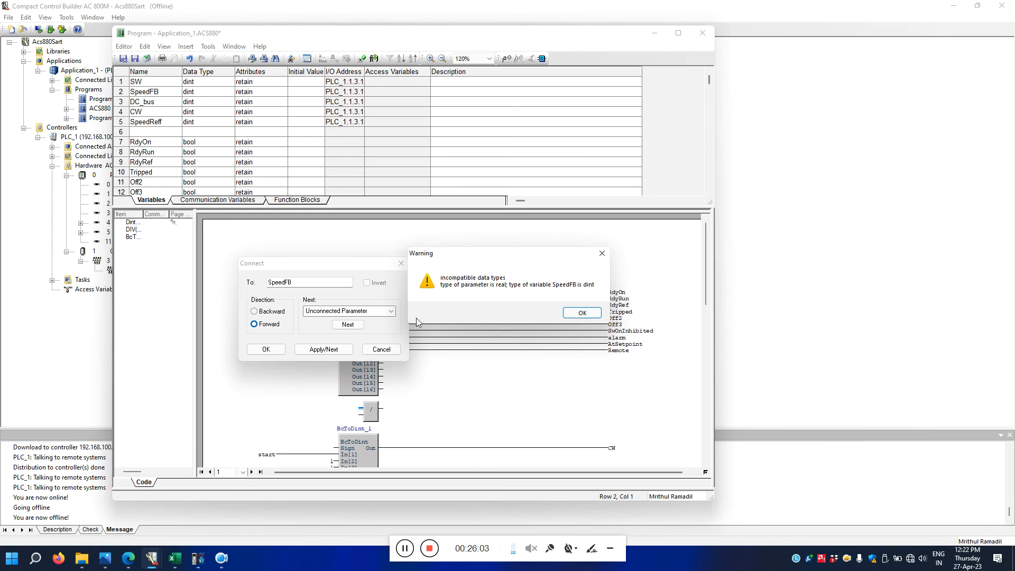
left_click(582, 312)
Set the parameter type of the division block to dint.
left_click(372, 415)
right_click(371, 415)
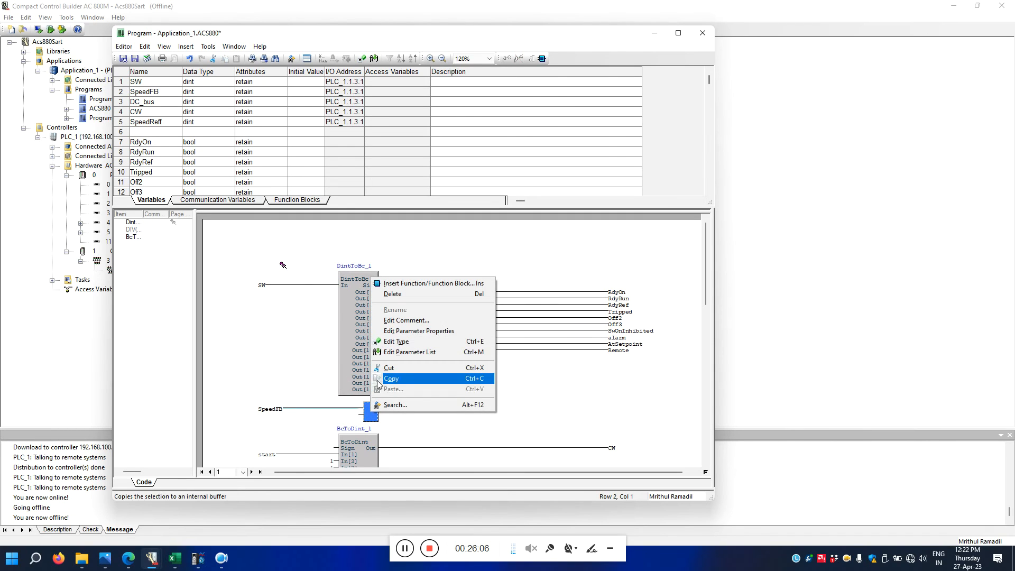
left_click(421, 331)
left_click(423, 256)
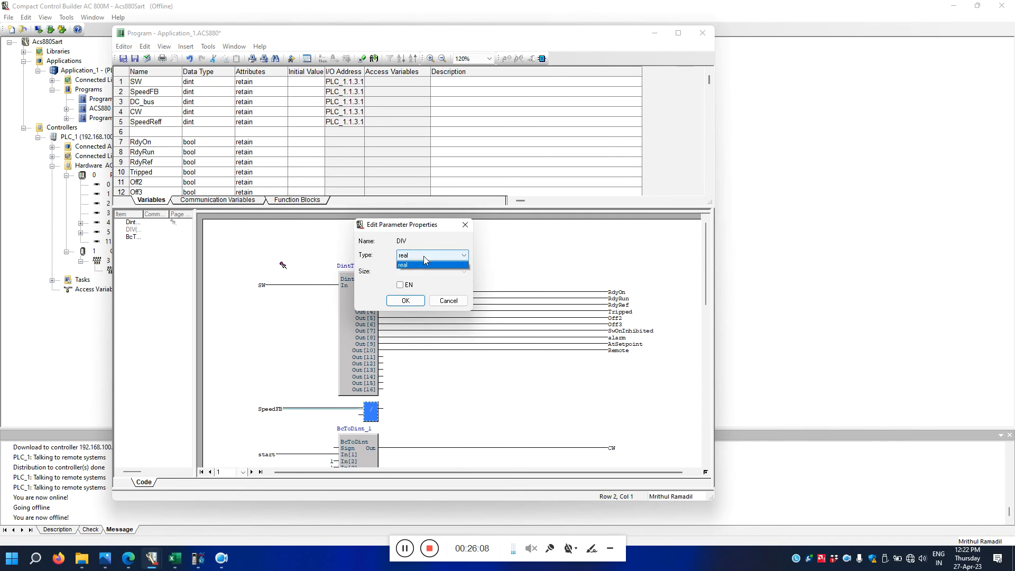
left_click(408, 279)
left_click(406, 300)
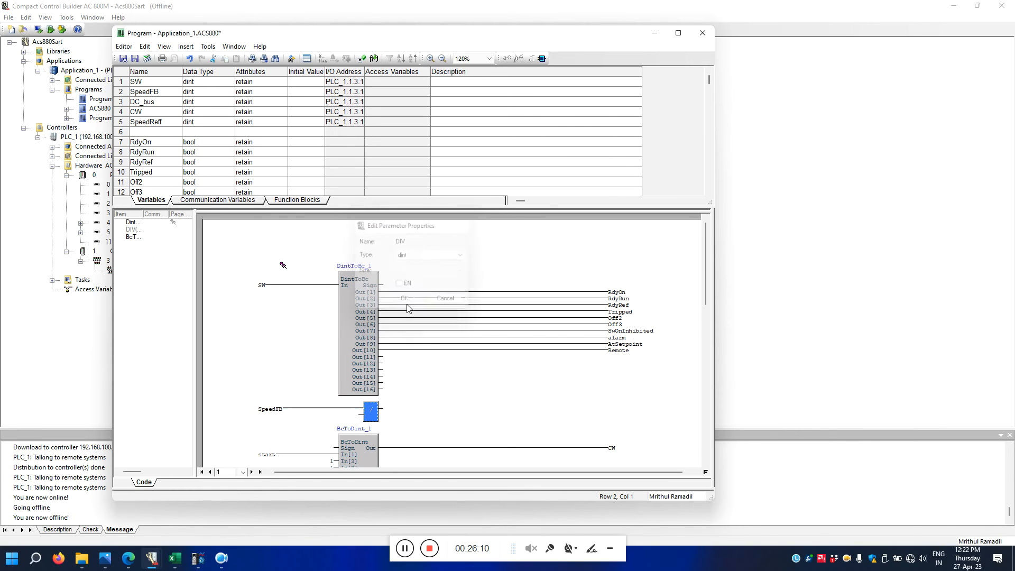
Connect the constant 200 to the division block's second input and a newly declared variable SpeedFBAct to its output.
double_click(360, 418)
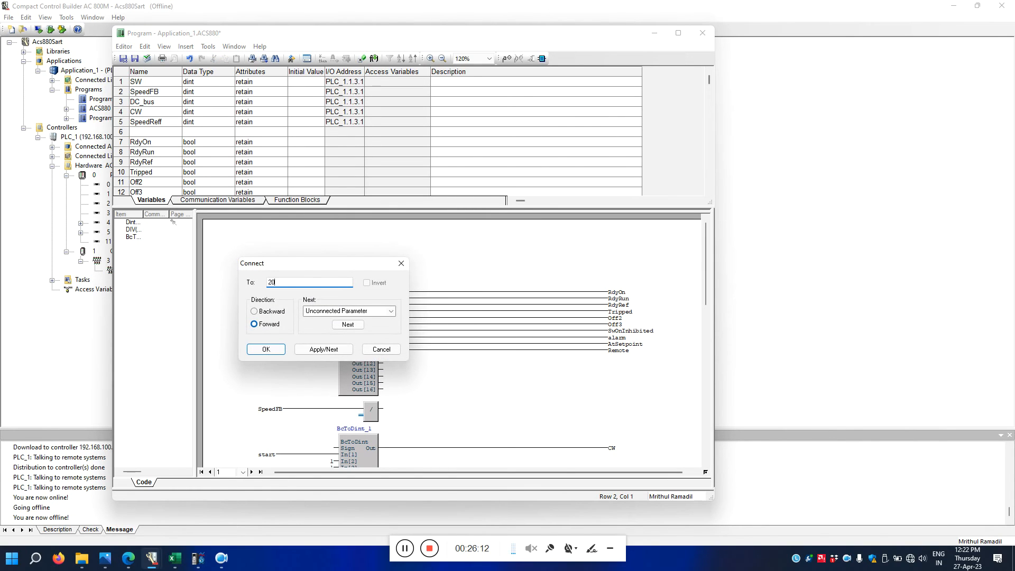
type("200")
left_click(266, 349)
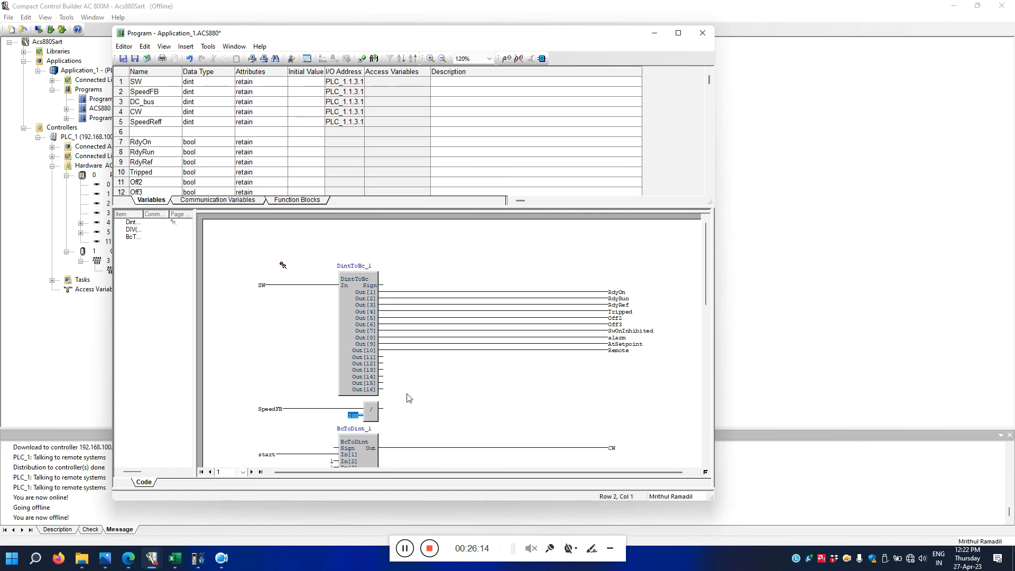
double_click(384, 408)
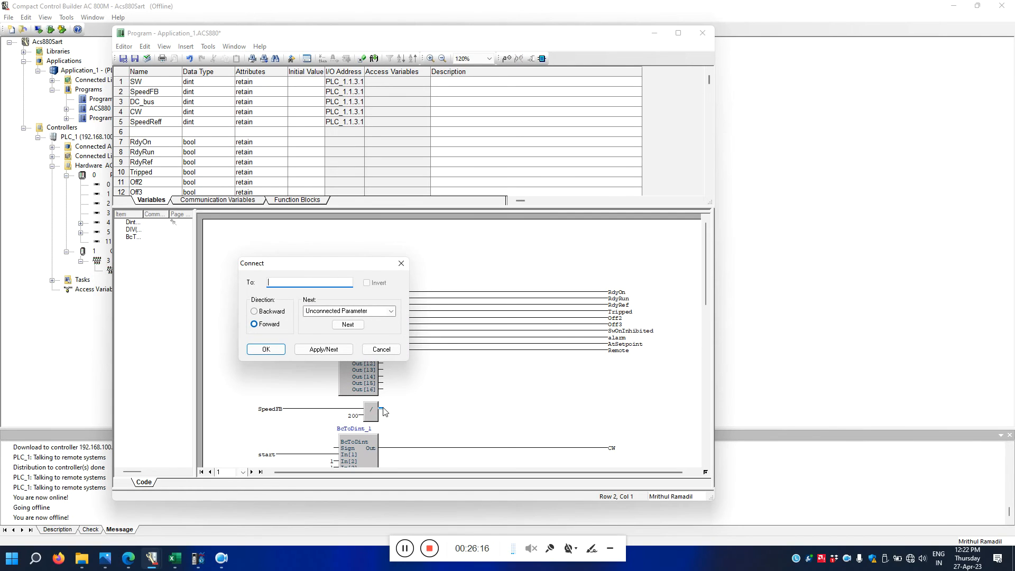
type("SpeedFBAct")
left_click(274, 350)
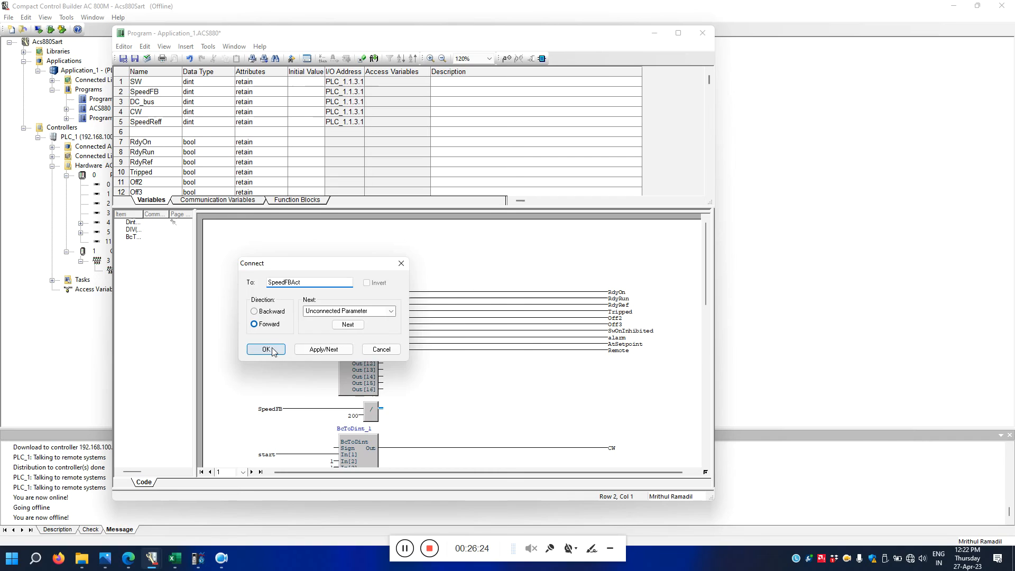
left_click(342, 394)
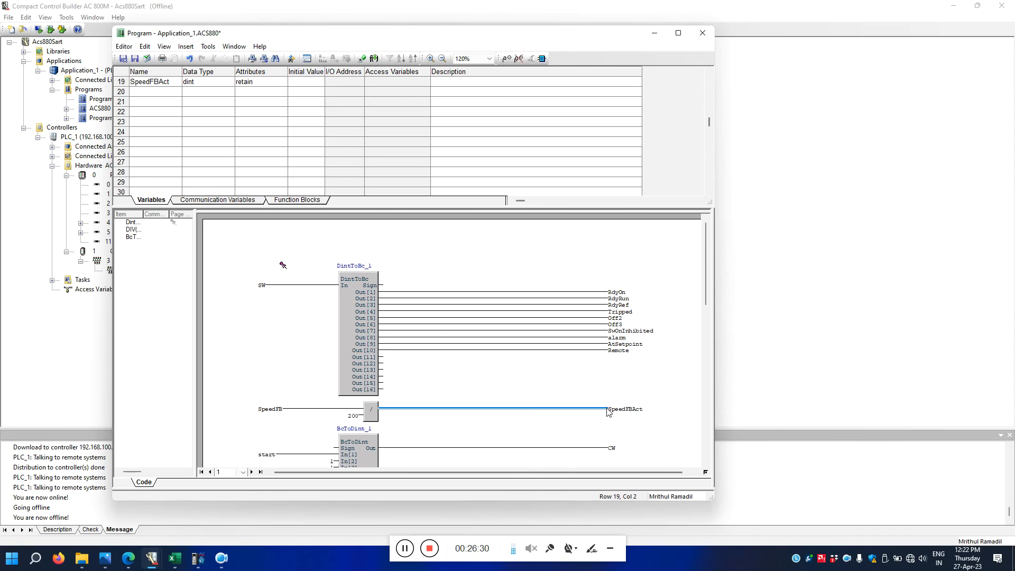
Insert a mul function after the BcToDint_1 block.
scroll(418, 372, "down", 6)
left_click(369, 377)
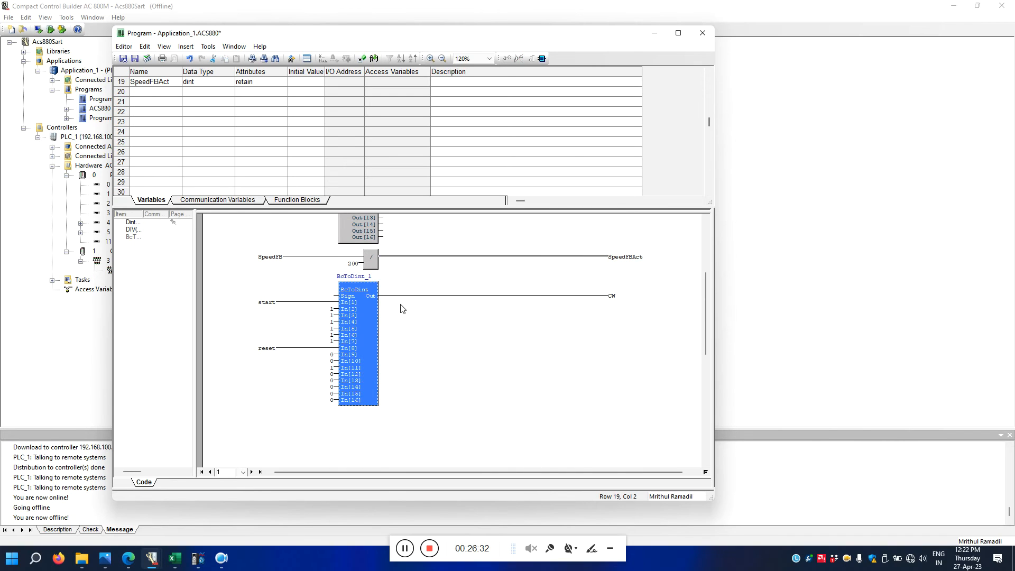
left_click(542, 58)
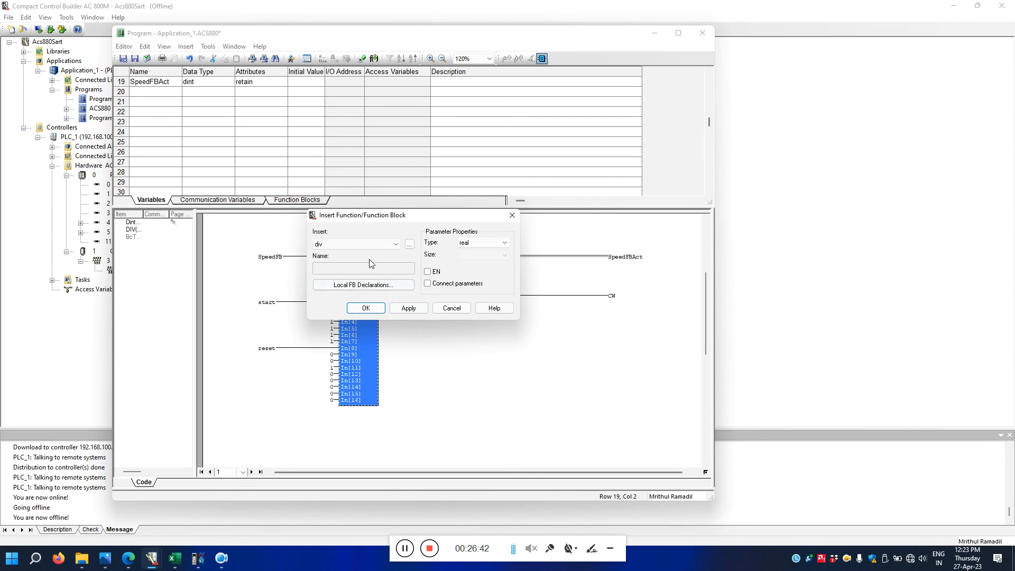
left_click(377, 243)
left_click(377, 243)
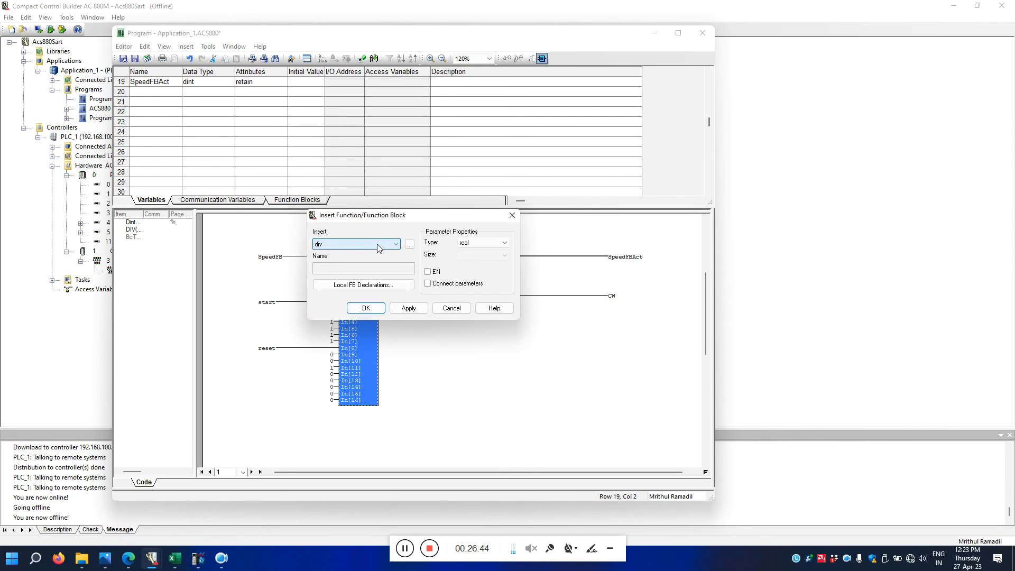
type("mul")
left_click(364, 309)
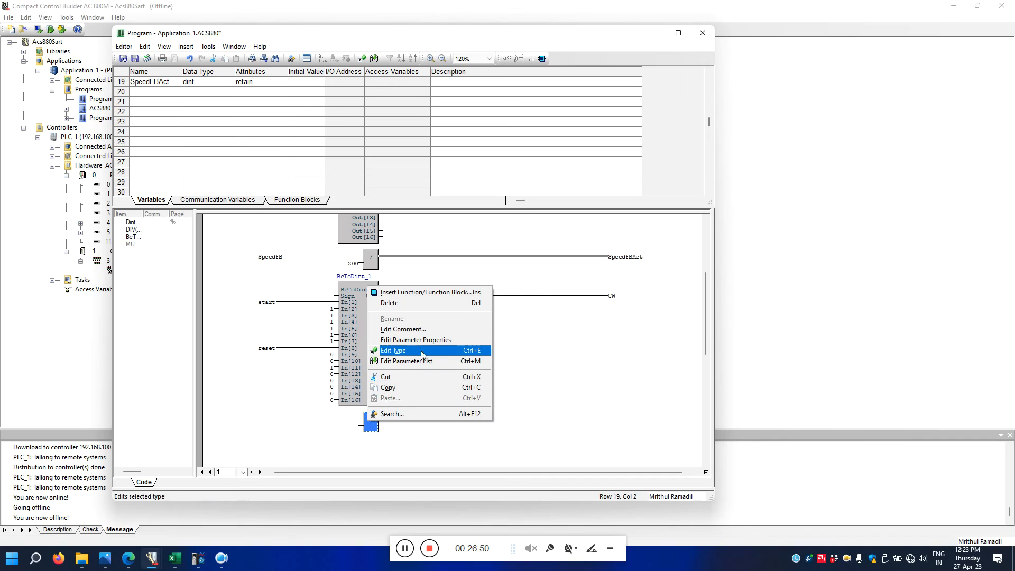
Set the parameter type of the multiplication block to dint.
left_click(407, 340)
left_click(419, 259)
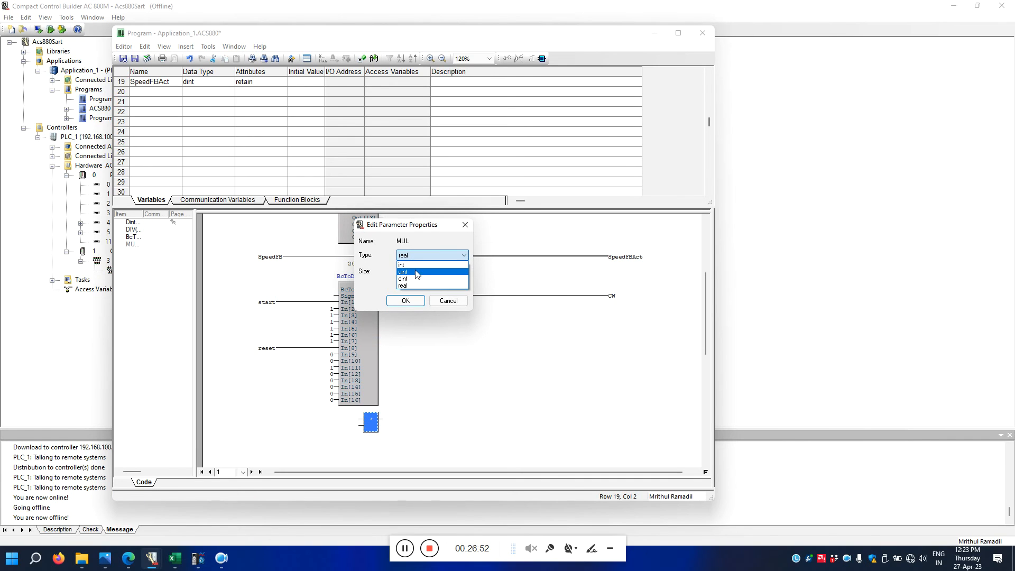
left_click(414, 279)
left_click(406, 301)
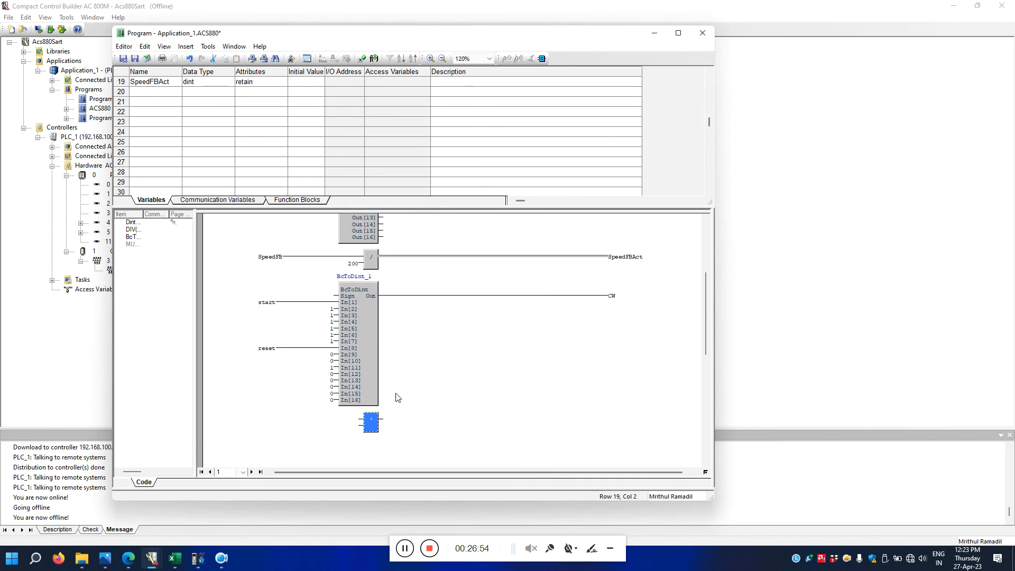
Find SpeedReff in the variable list and copy its name.
double_click(360, 421)
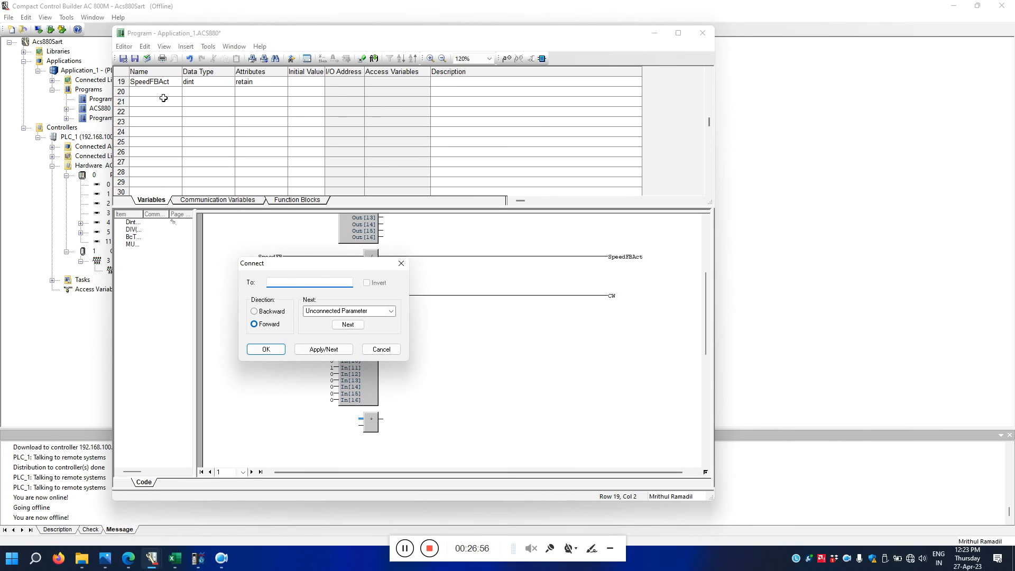
left_click(402, 263)
left_click(174, 132)
scroll(176, 129, "up", 2)
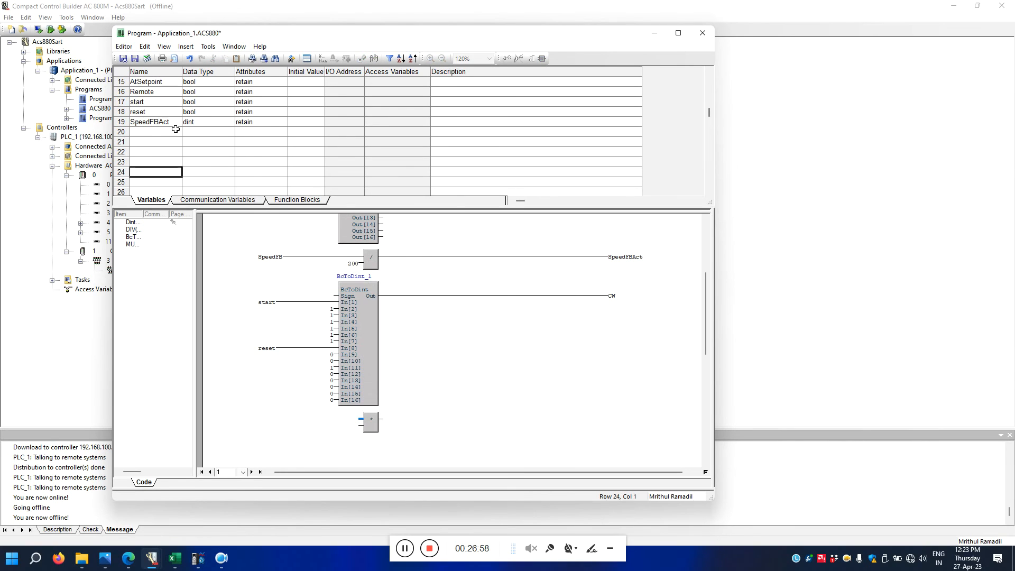
scroll(175, 130, "up", 2)
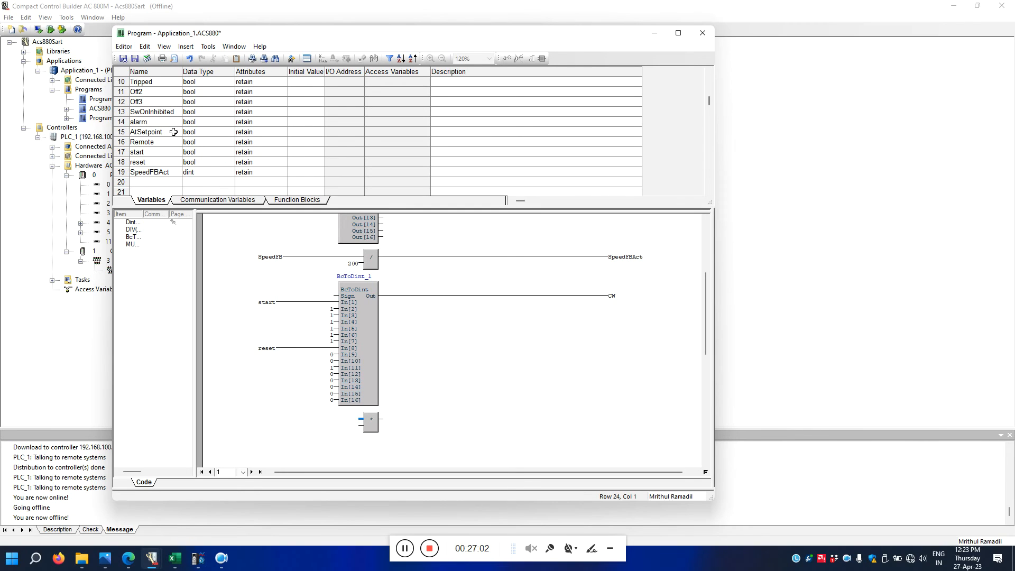
scroll(173, 132, "up", 1)
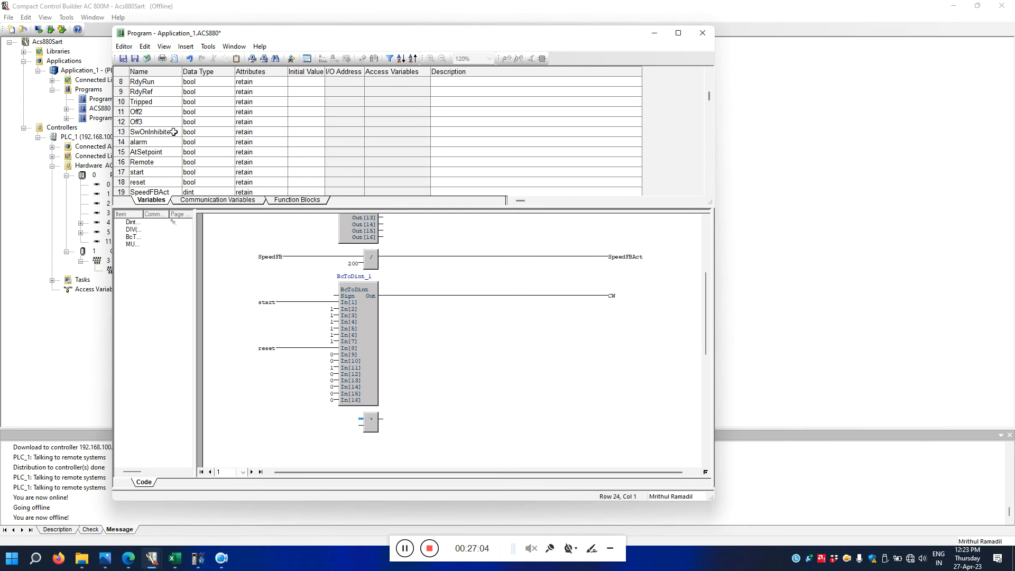
scroll(174, 132, "down", 2)
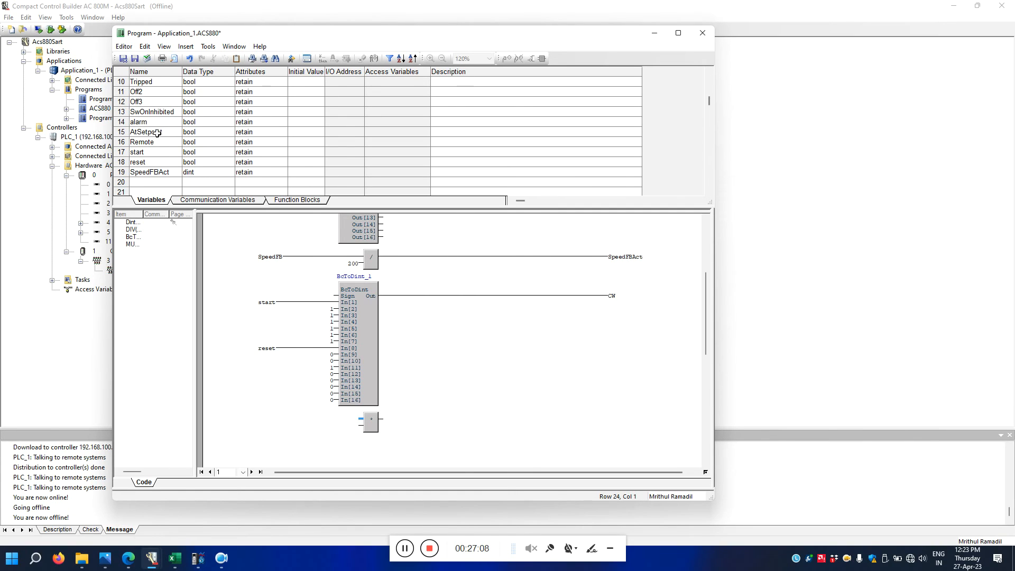
scroll(143, 132, "up", 9)
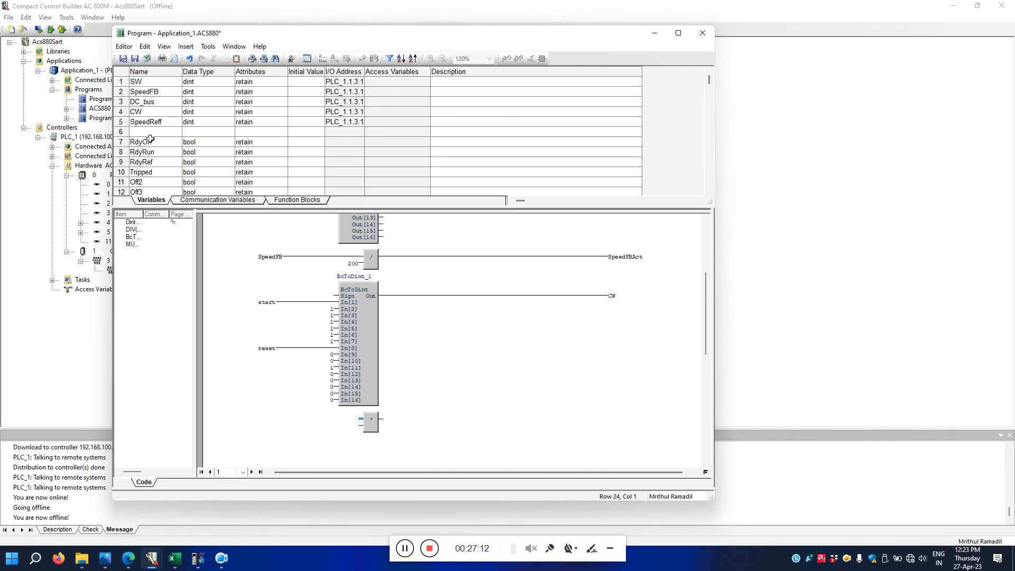
left_click(160, 124)
left_click_drag(164, 124, 132, 125)
right_click(141, 123)
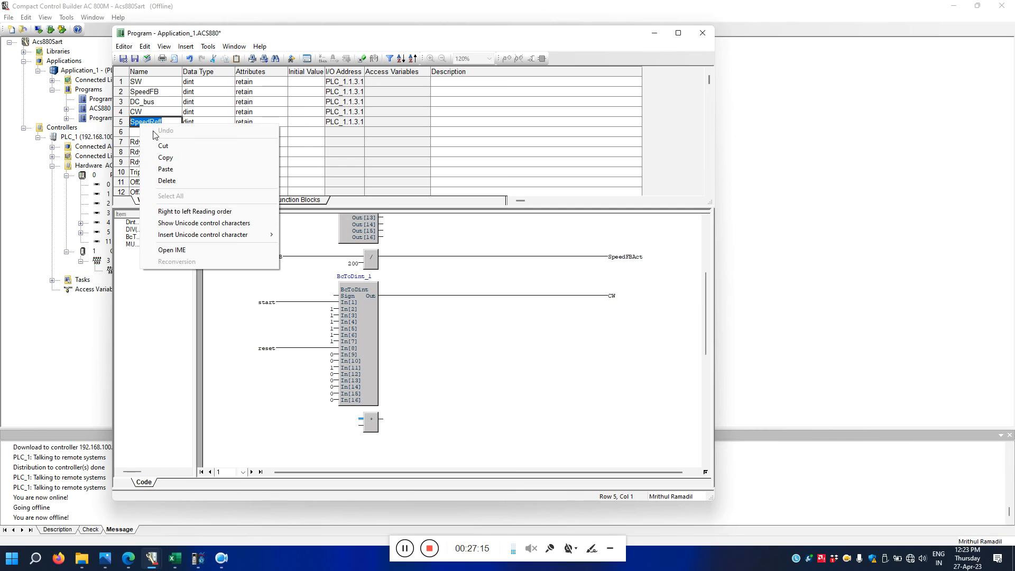
left_click(170, 155)
Connect the copied variable SpeedReff to the output of the multiplication block.
double_click(379, 421)
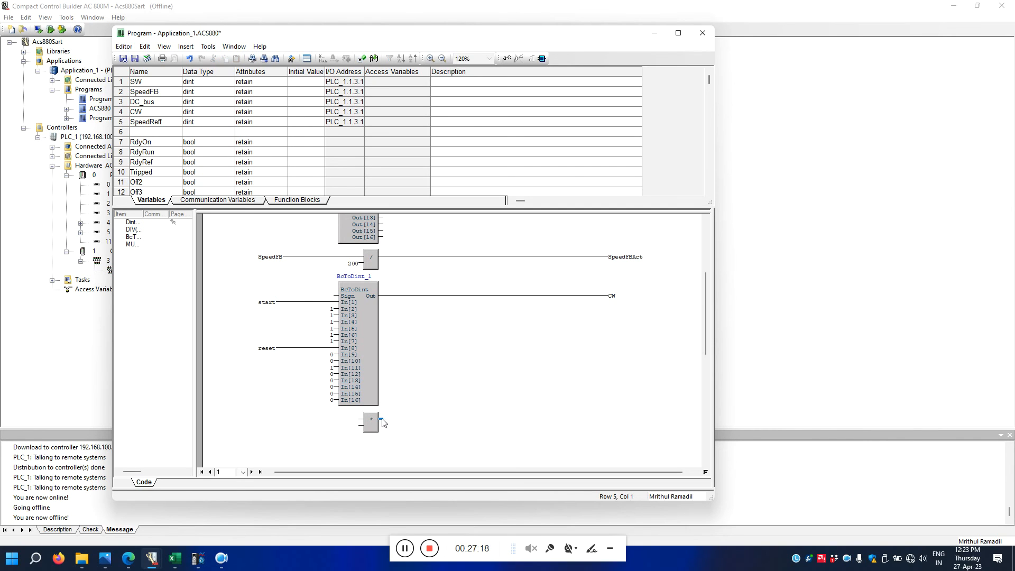
right_click(297, 283)
left_click(318, 326)
left_click(266, 349)
Connect a newly declared variable SpeedRef_Perc to the multiplication block's first input and the constant 200 to its second.
double_click(361, 421)
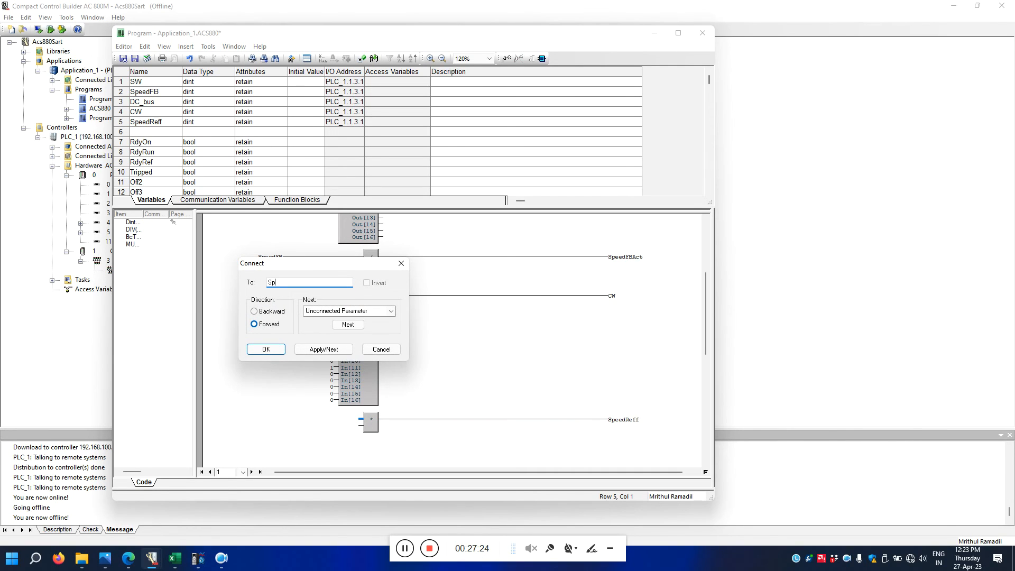
type("SpeedRef_Per")
left_click(266, 349)
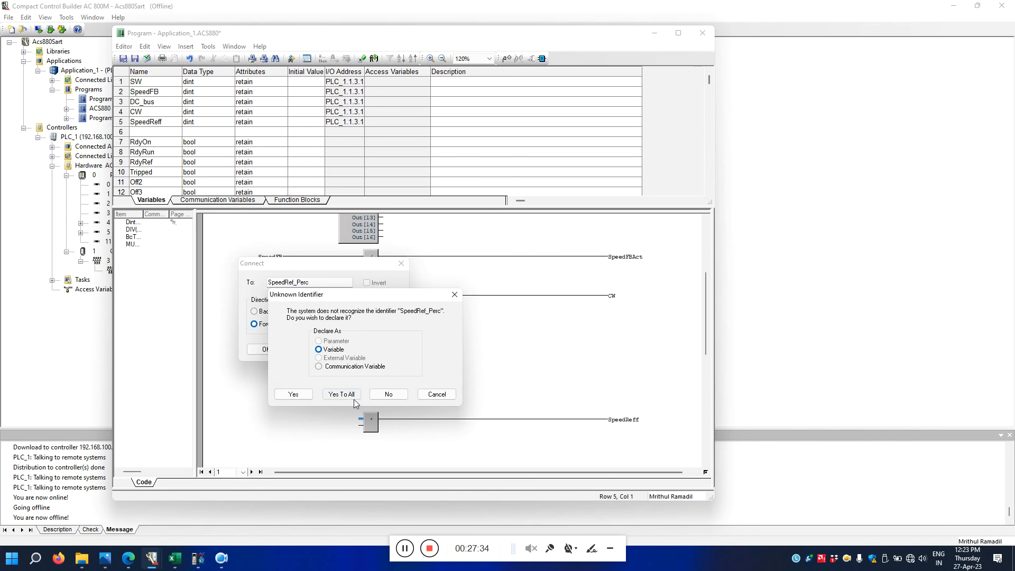
left_click(354, 400)
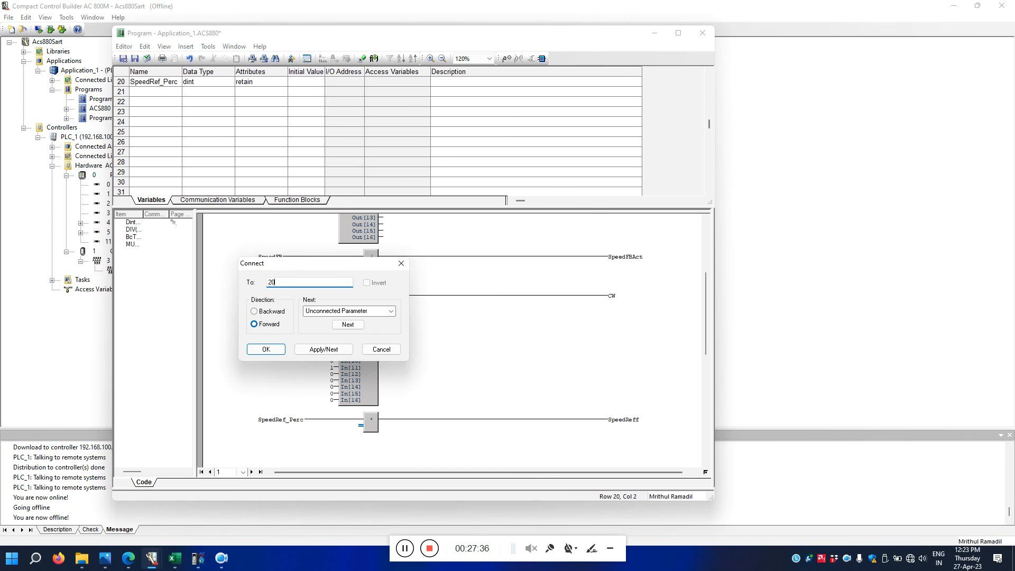
left_click(266, 349)
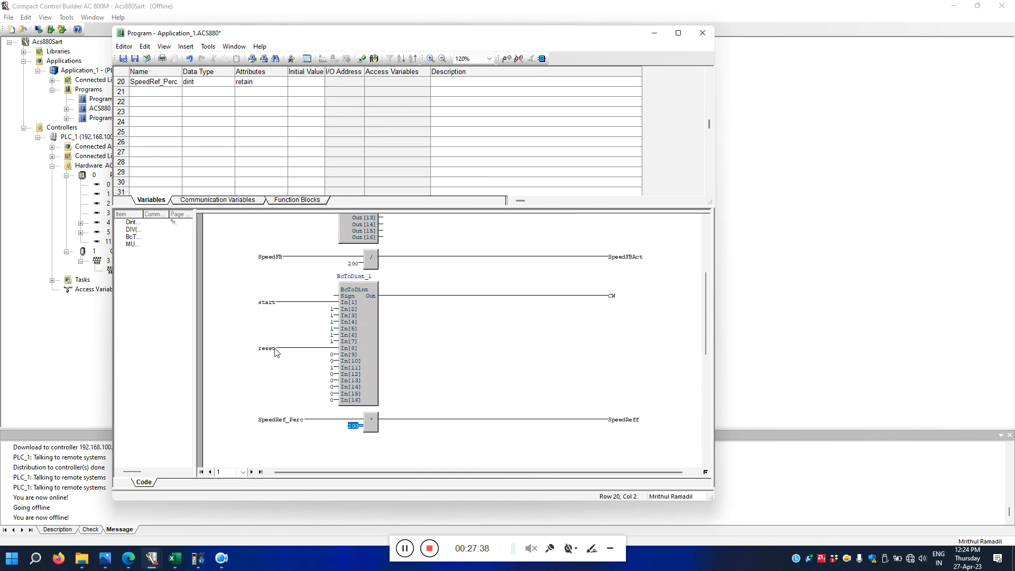
Review the finished block diagram, and save and close the ACS880 program.
left_click(408, 434)
scroll(447, 359, "up", 2)
scroll(443, 356, "up", 1)
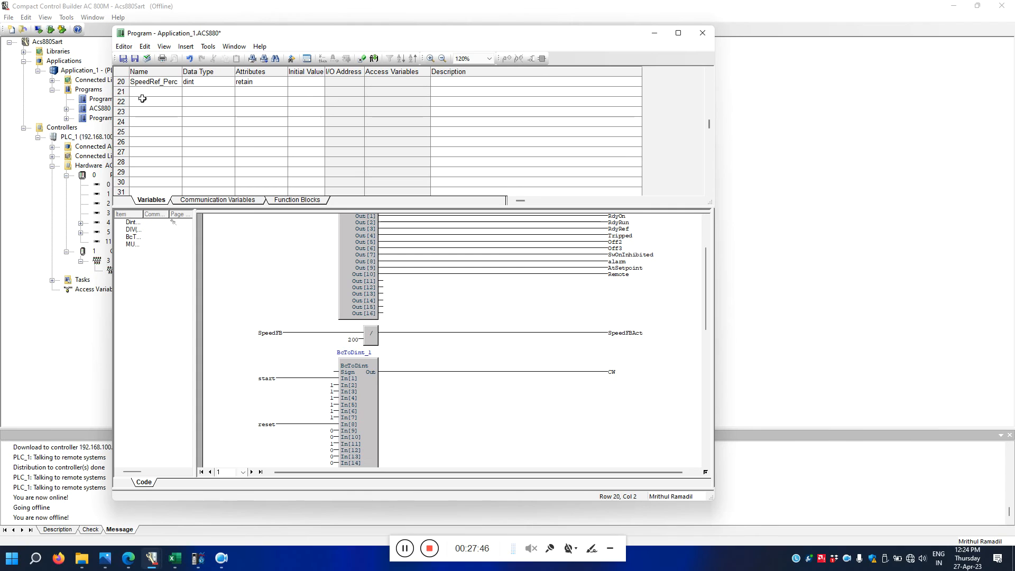
scroll(475, 369, "up", 3)
scroll(474, 369, "down", 6)
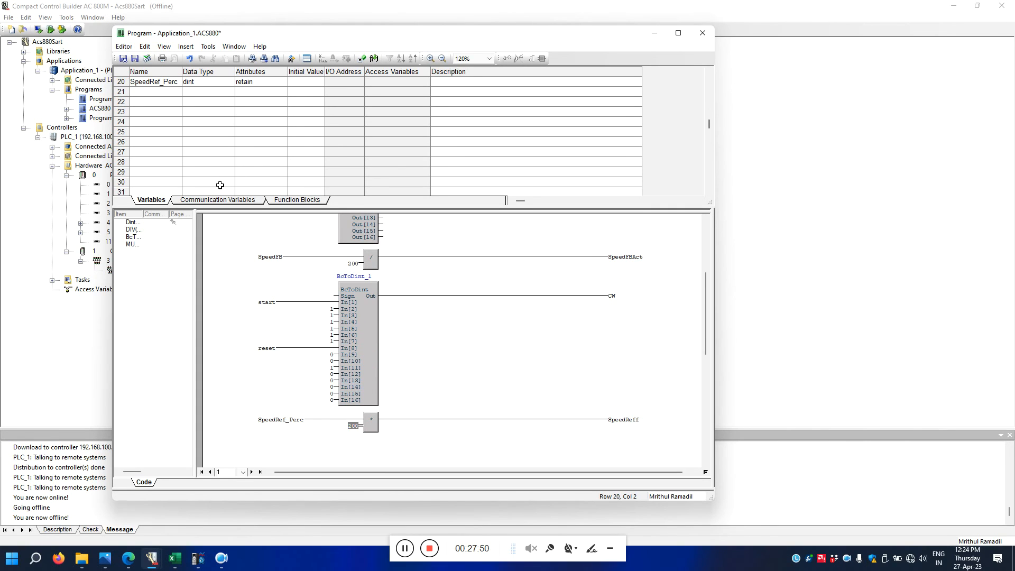
left_click(124, 58)
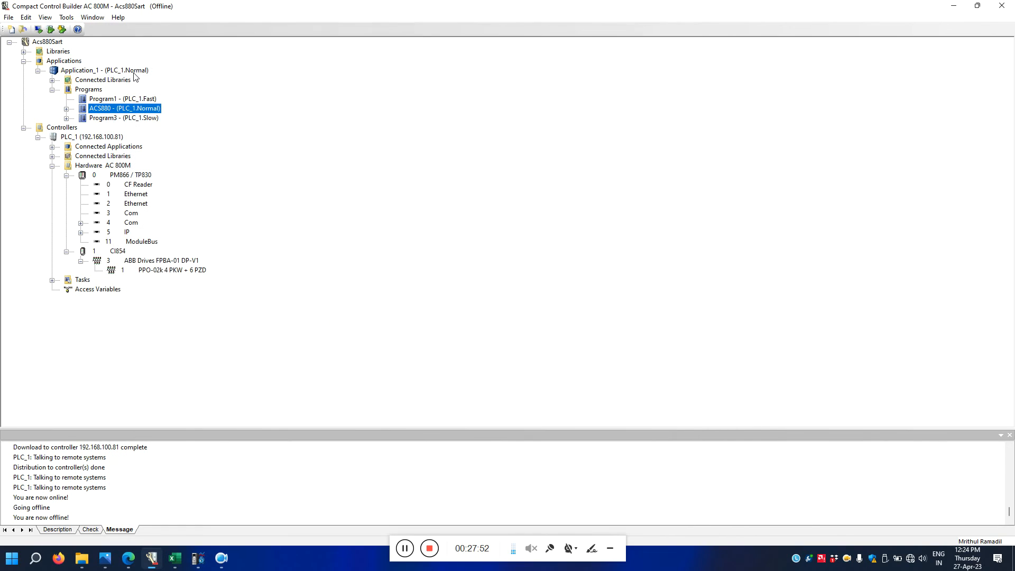
Go online with download, continuing with a warm restart of Application_1 on PLC_1.
left_click(62, 29)
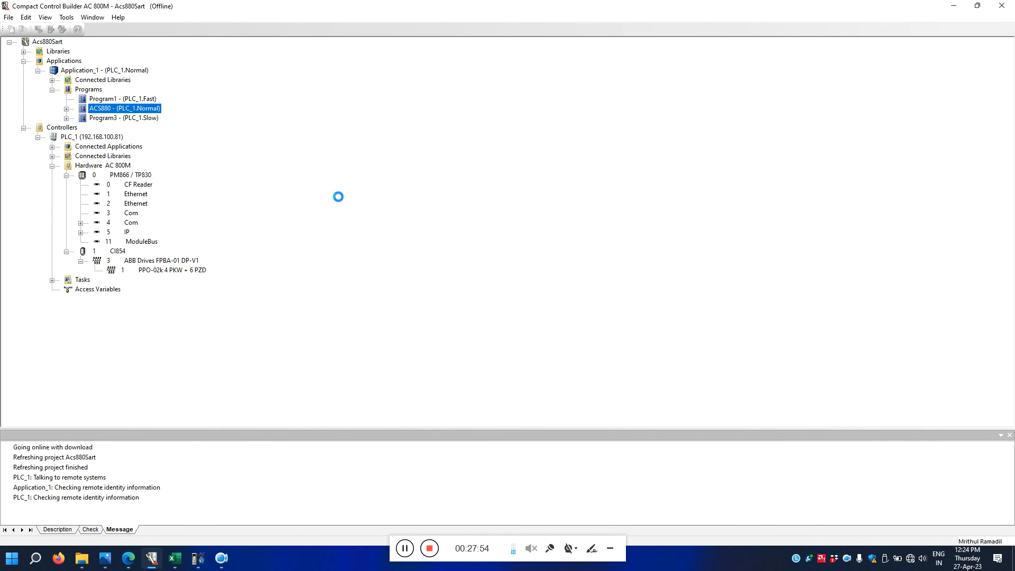
left_click(570, 393)
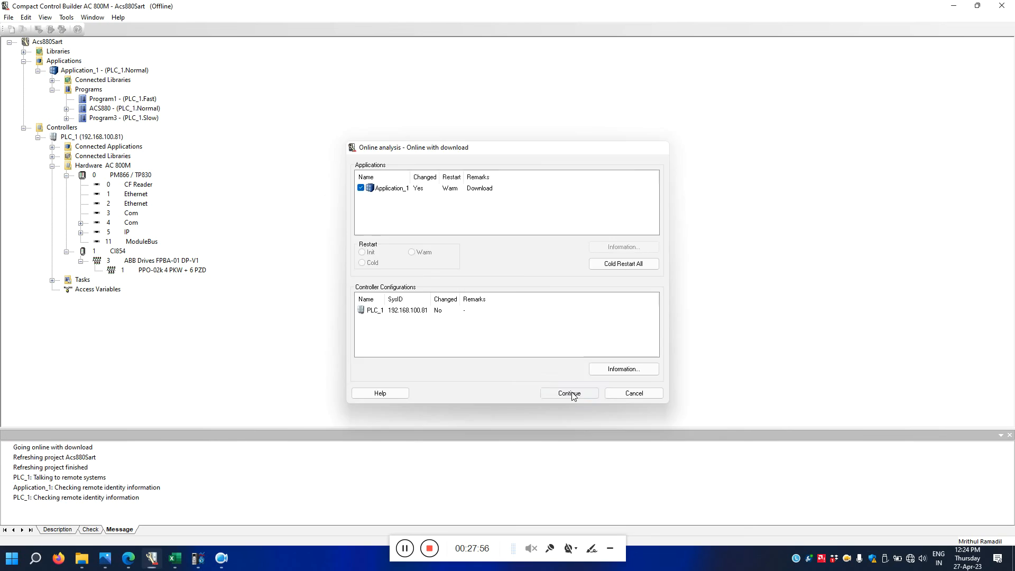
left_click(580, 333)
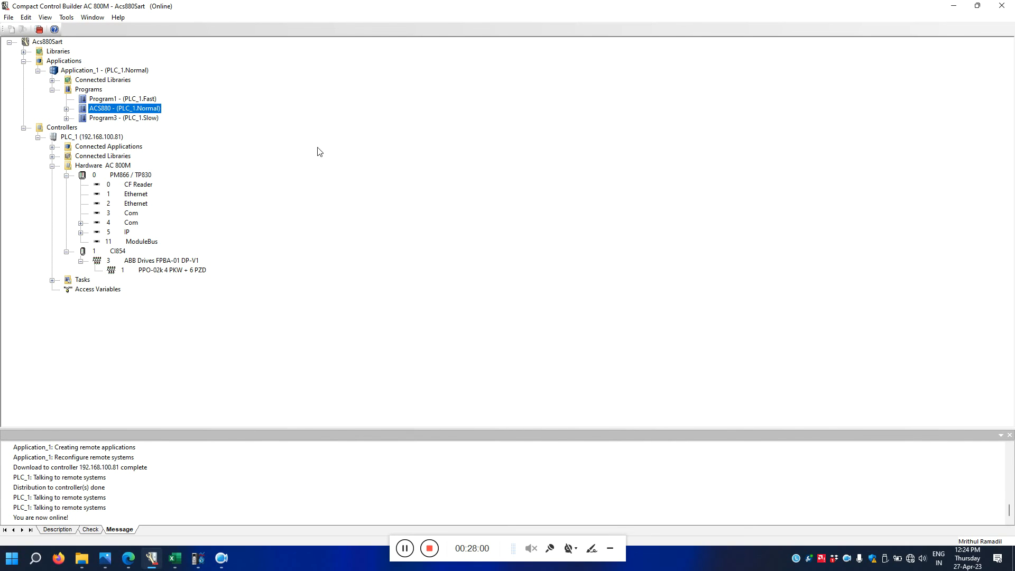
Open the ACS880 program online in a maximized window and examine the live values of its blocks.
double_click(107, 109)
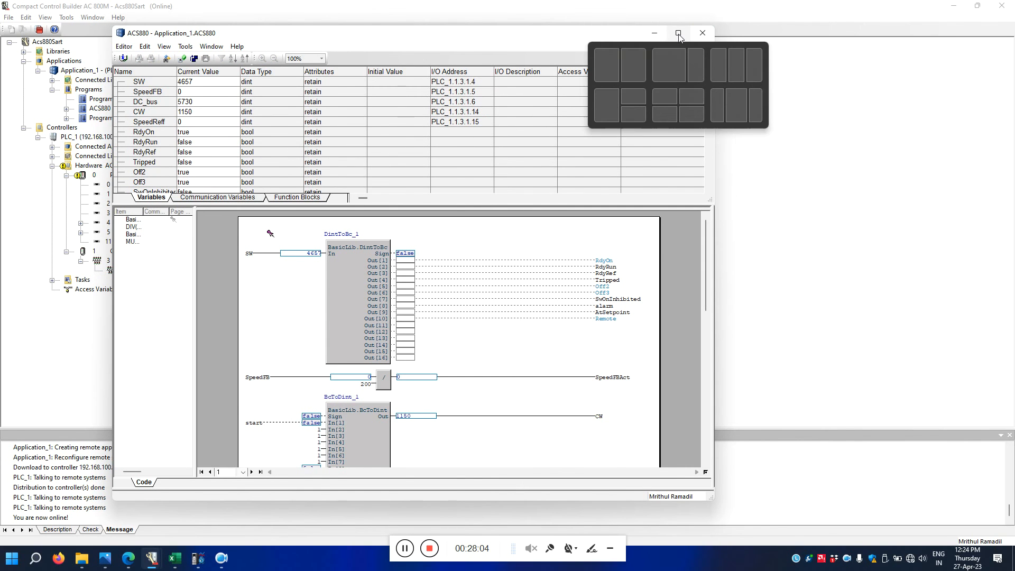
left_click(678, 34)
scroll(601, 311, "down", 2)
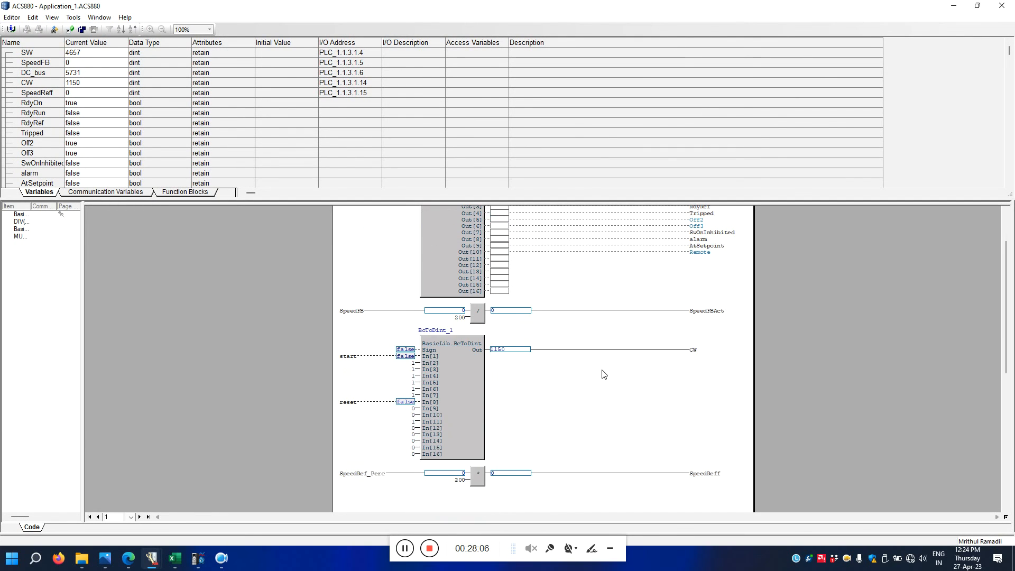
scroll(601, 371, "up", 3)
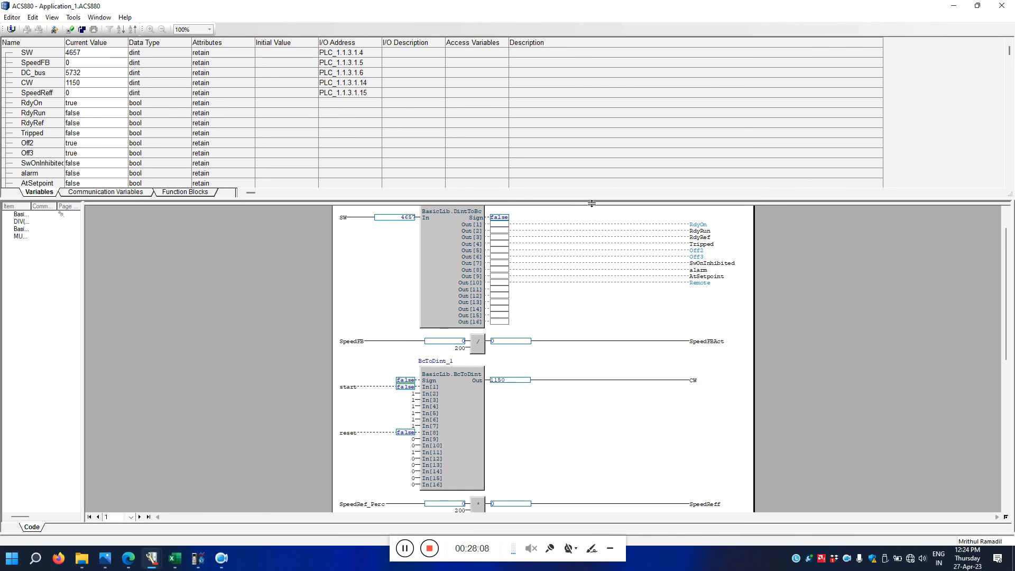
Enlarge the diagram area and pulse the reset signal of BcToDint_1 on and back off.
left_click_drag(592, 203, 570, 74)
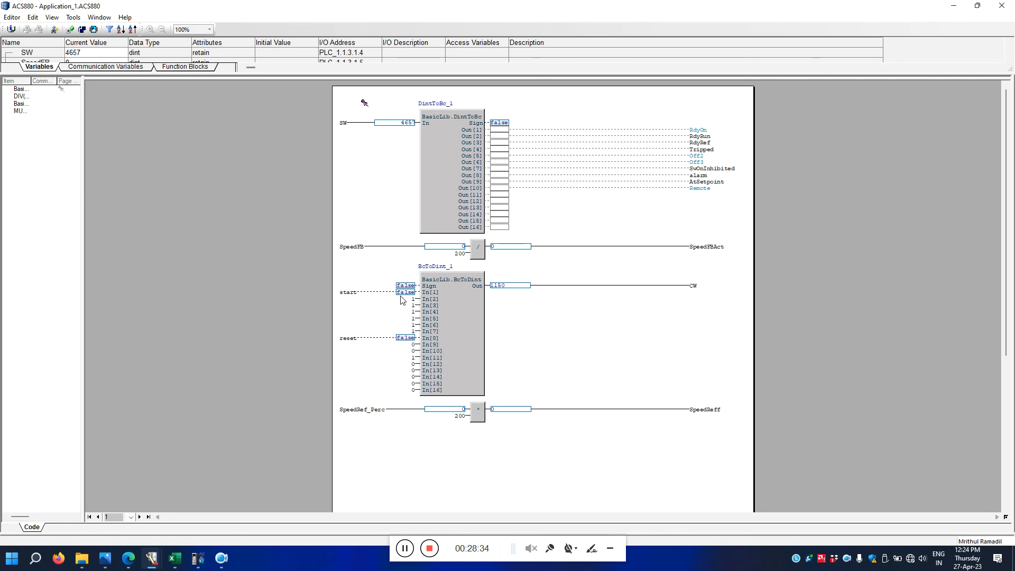
right_click(406, 341)
left_click(425, 360)
right_click(406, 340)
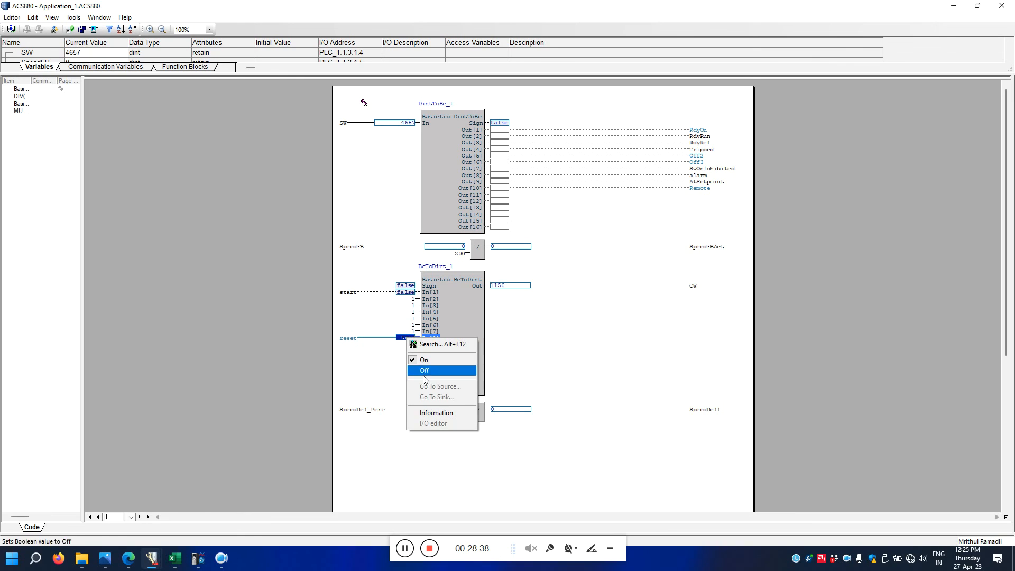
left_click(425, 370)
Switch the start signal of BcToDint_1 on and set SpeedRef_Perc to 20.
right_click(399, 294)
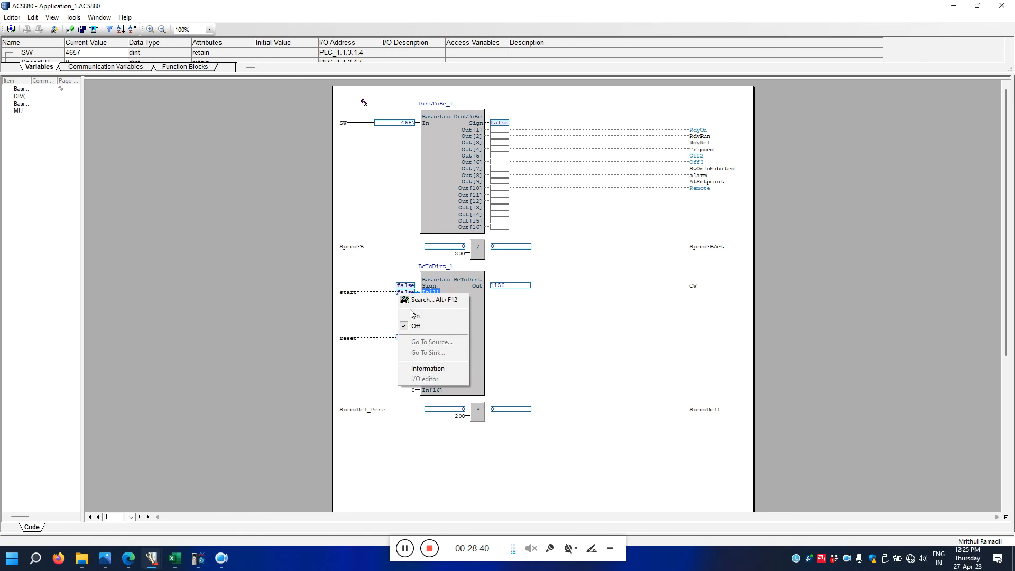
left_click(414, 316)
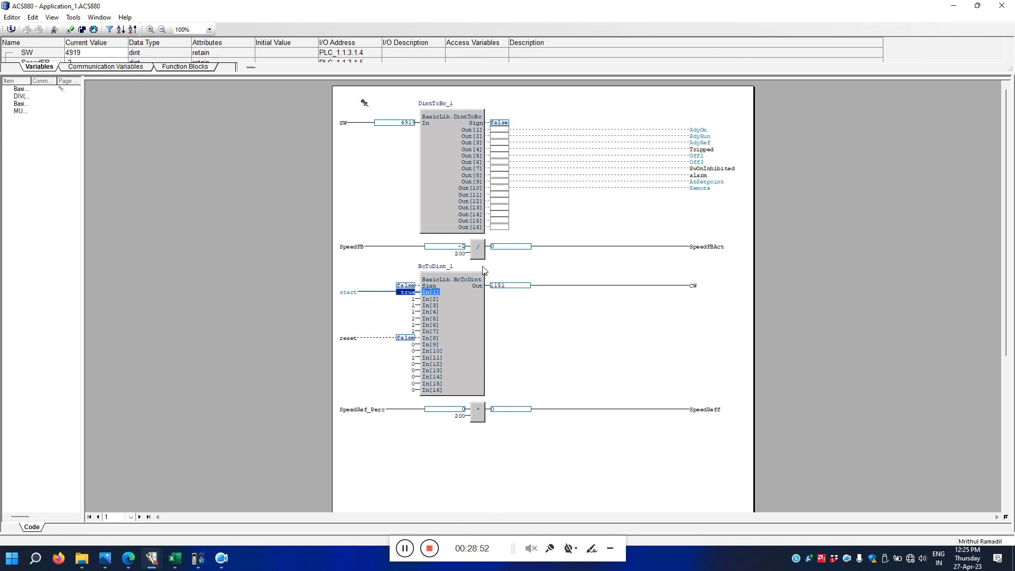
right_click(453, 410)
left_click(476, 431)
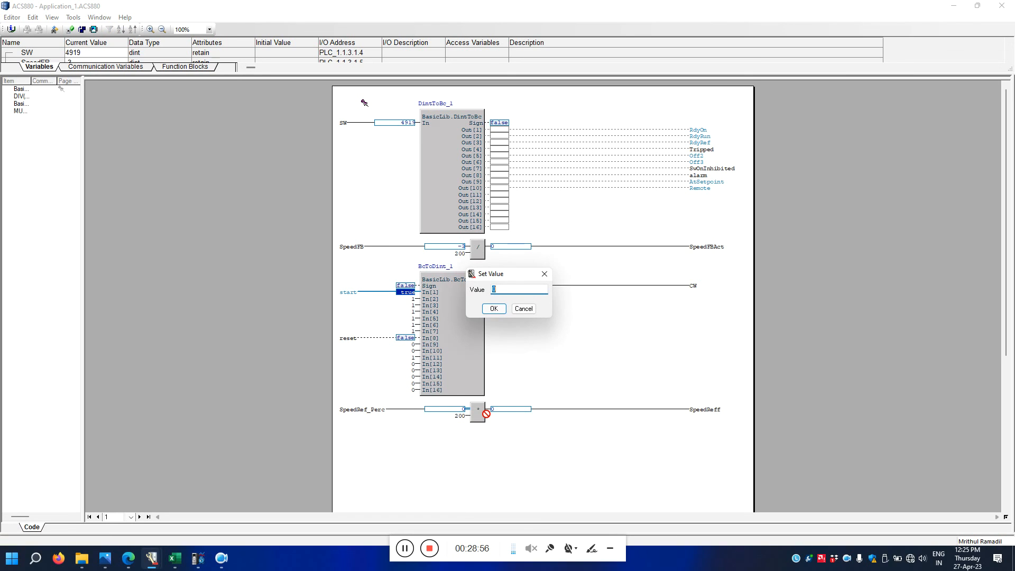
type("20")
key("Return")
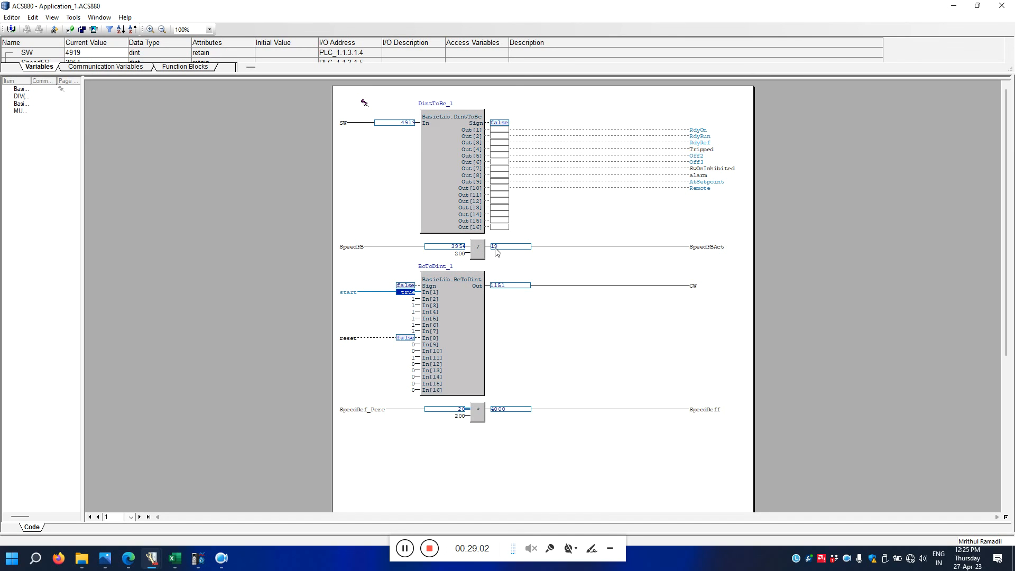
Raise the running drive's speed reference by setting SpeedRef_Perc to 80.
right_click(455, 410)
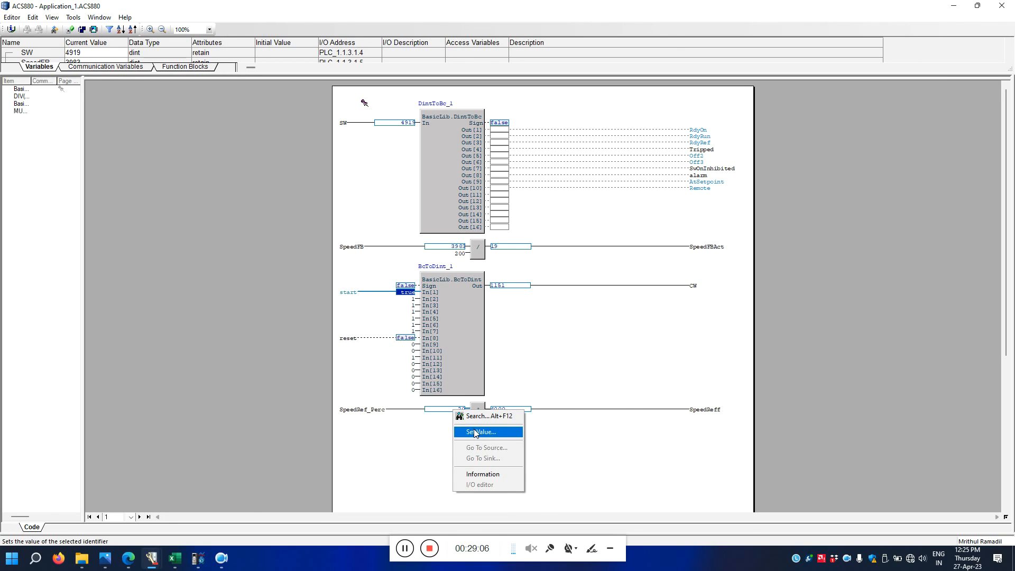
left_click(432, 426)
right_click(450, 411)
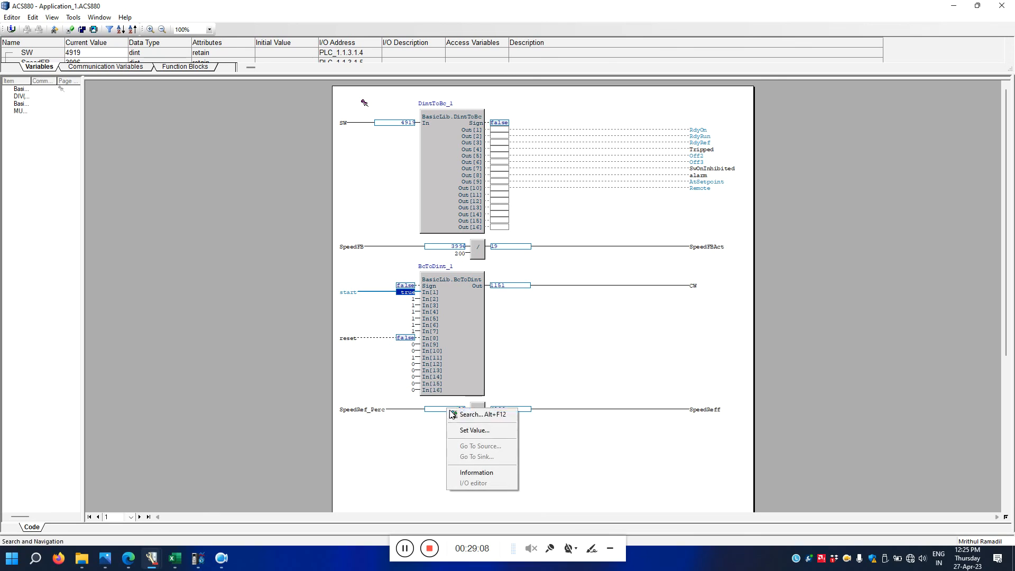
left_click(466, 431)
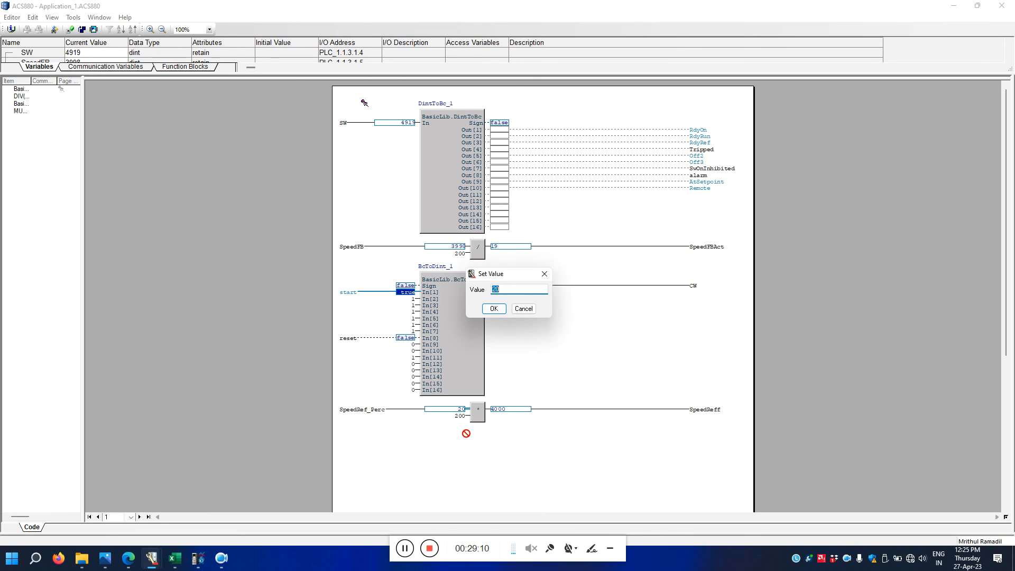
type("80")
key("Return")
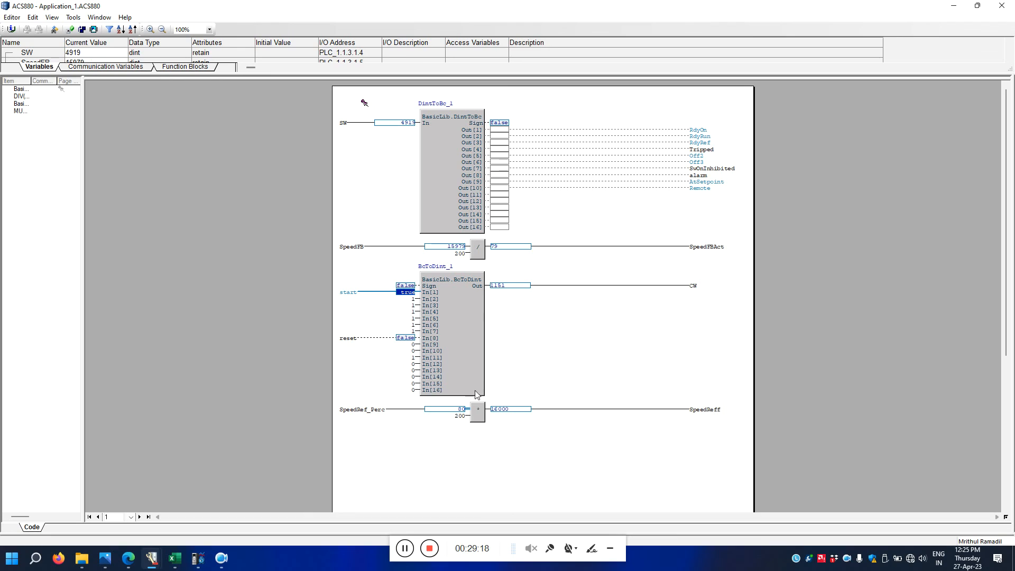
Reverse the drive's direction by setting SpeedRef_Perc to -50.
right_click(457, 410)
left_click(476, 429)
key("BackSpace")
type("-50")
key("Return")
Increase the reverse speed reference by setting SpeedRef_Perc to -90.
right_click(460, 413)
left_click(495, 431)
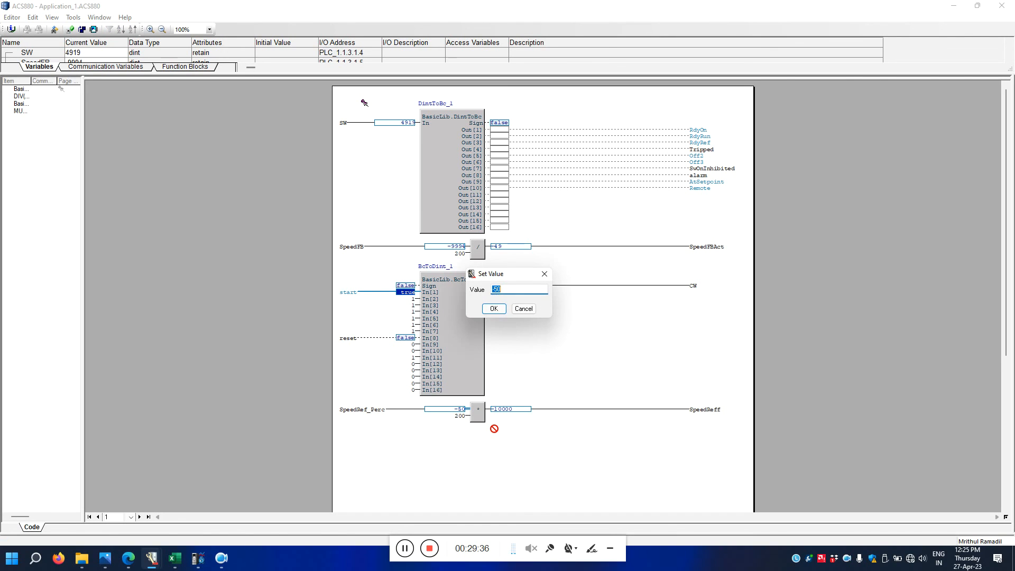
type("-")
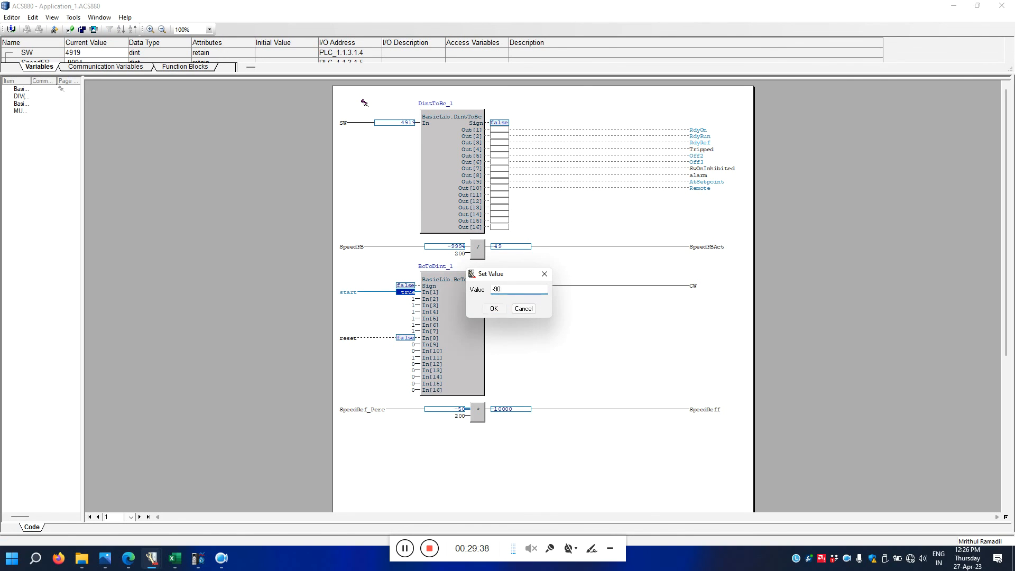
key("Return")
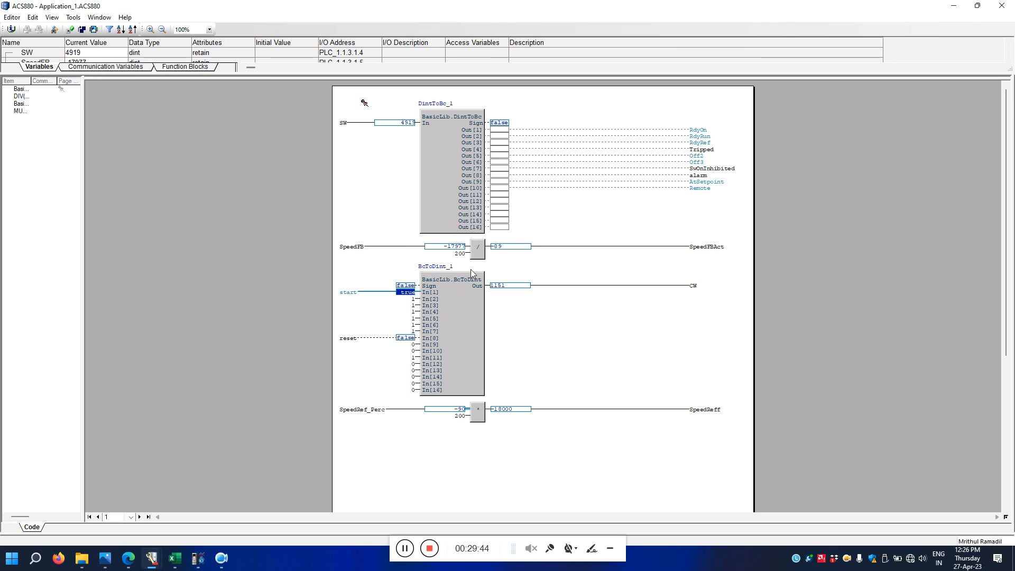
Stop the drive by switching the start signal of BcToDint_1 off.
right_click(405, 295)
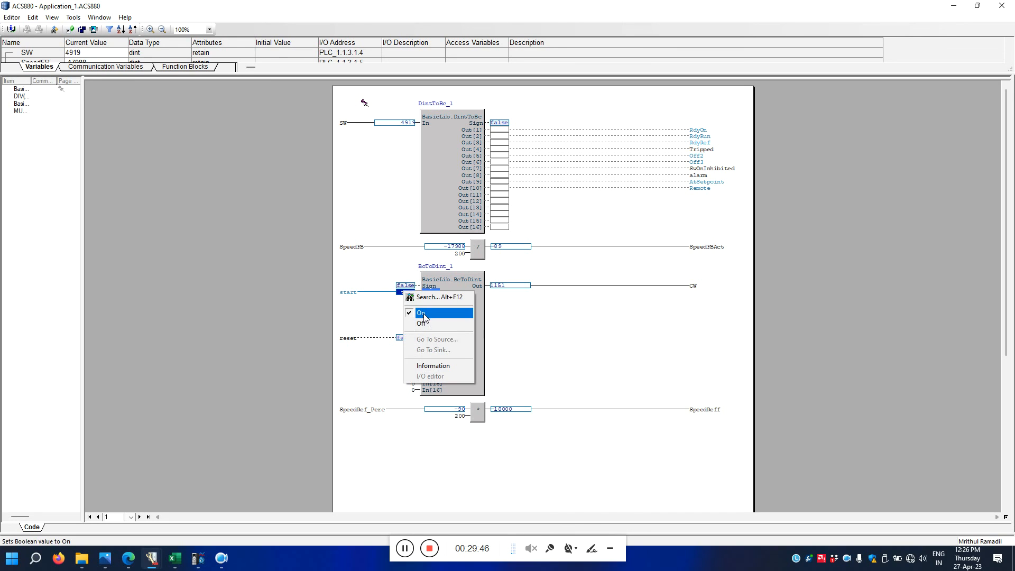
left_click(423, 322)
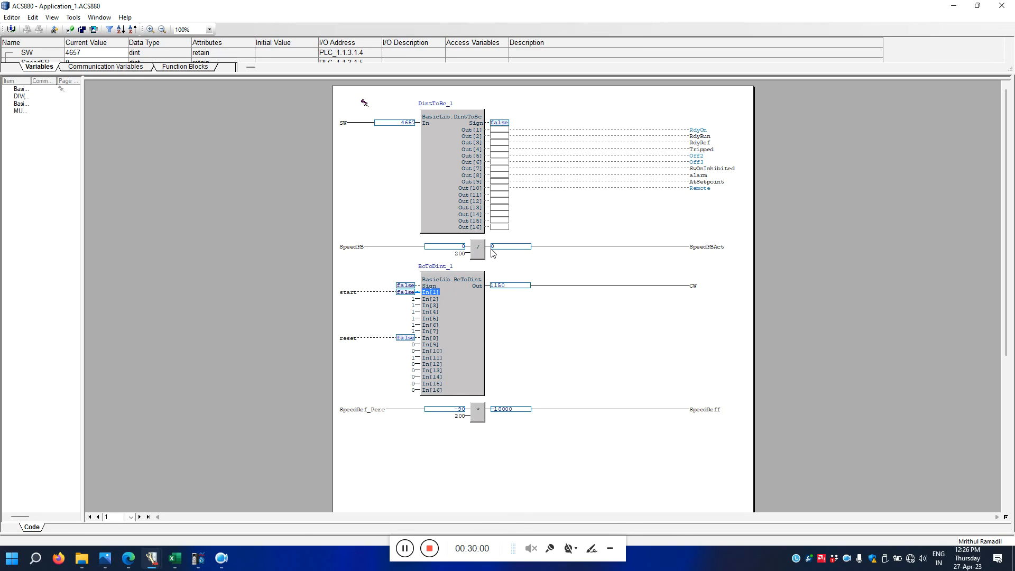
left_click(418, 300)
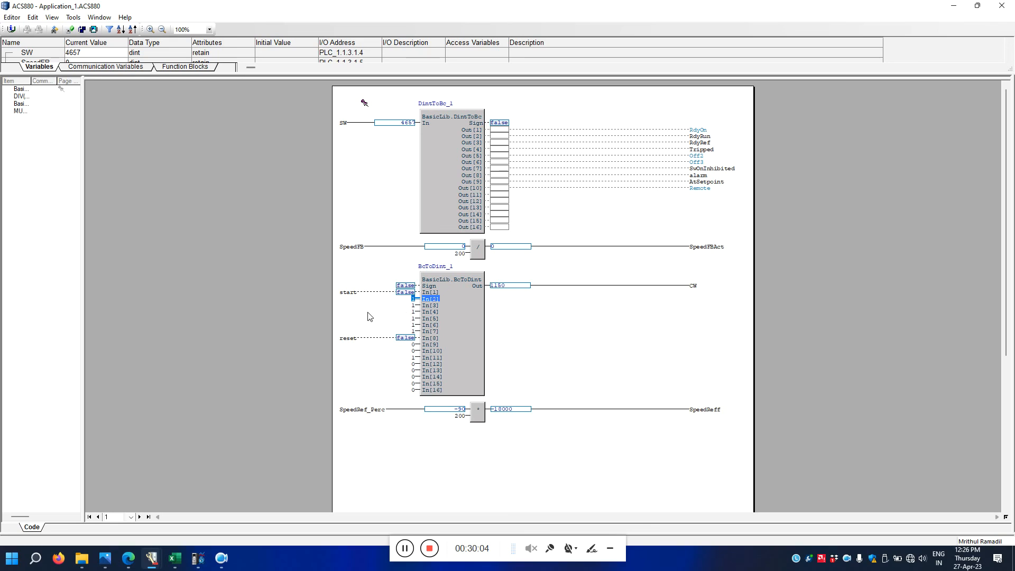